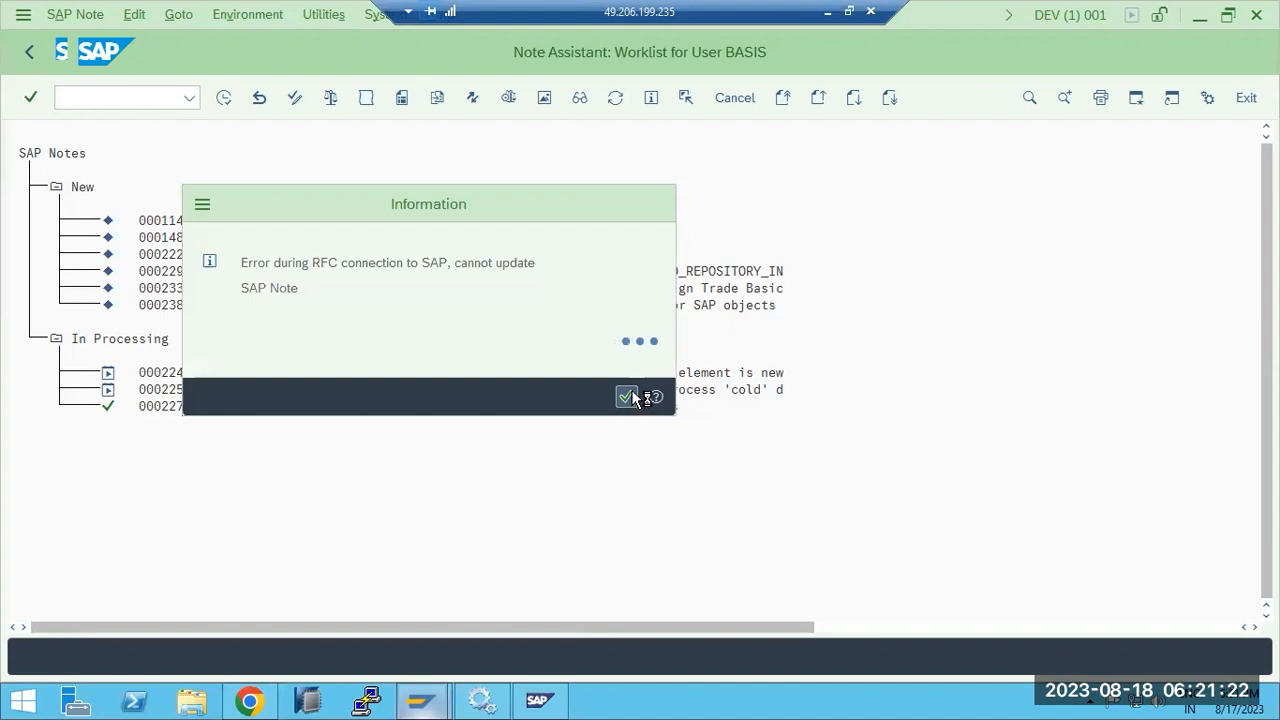
Step: Confirm the RADMASDSC code changes to finish implementing SAP Note 2244920
click(626, 397)
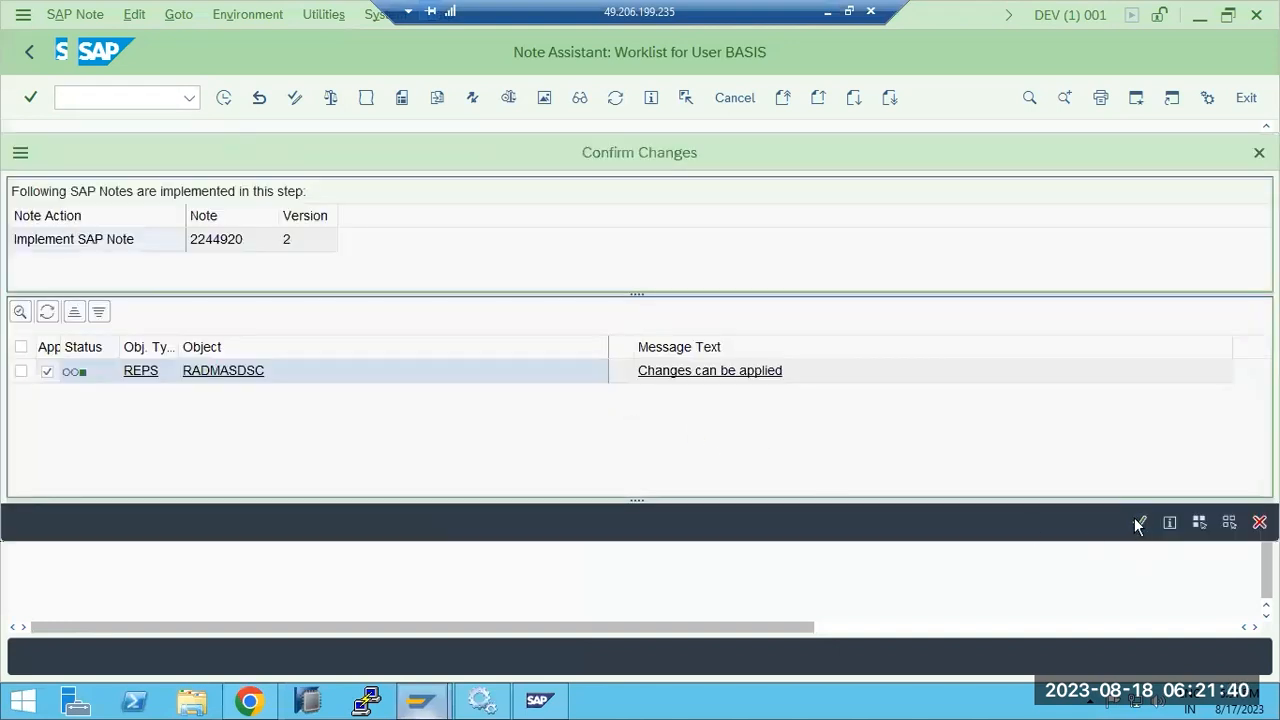
click(1141, 522)
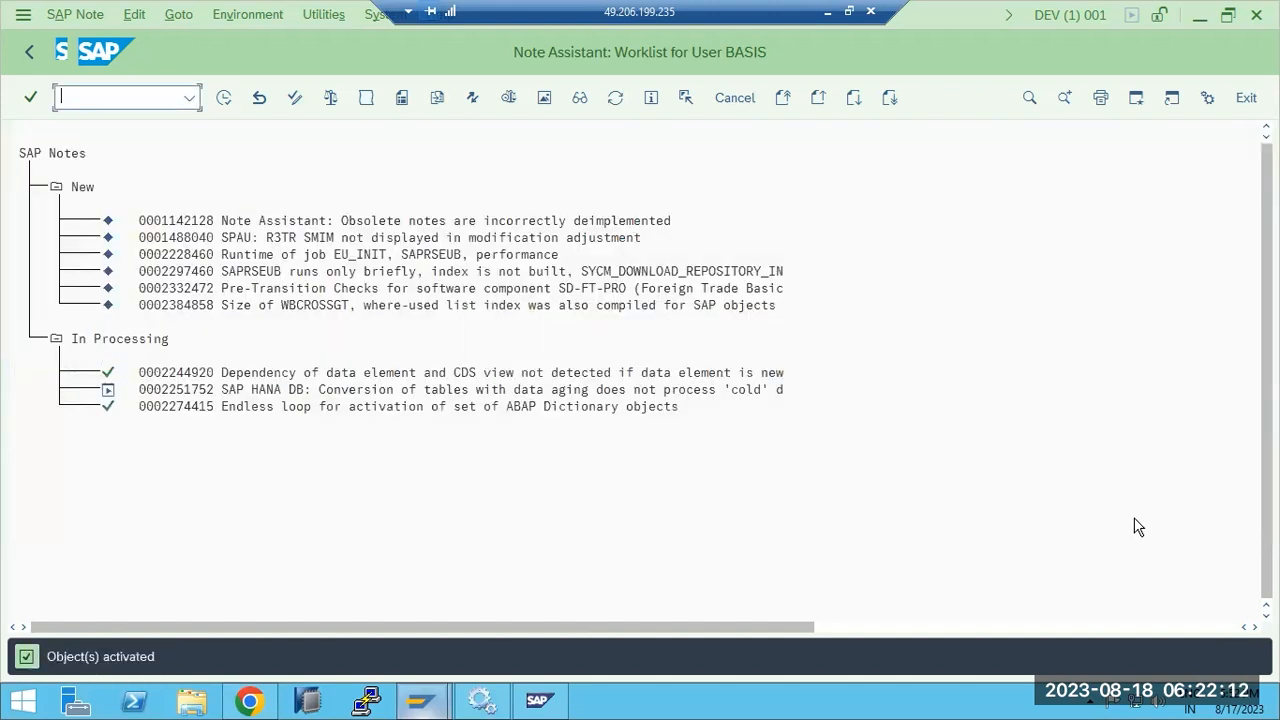
Step: Upload the file for SAP Note 2248713 from the SAPNOTES folder into the Note Assistant worklist
click(157, 391)
click(178, 15)
click(222, 192)
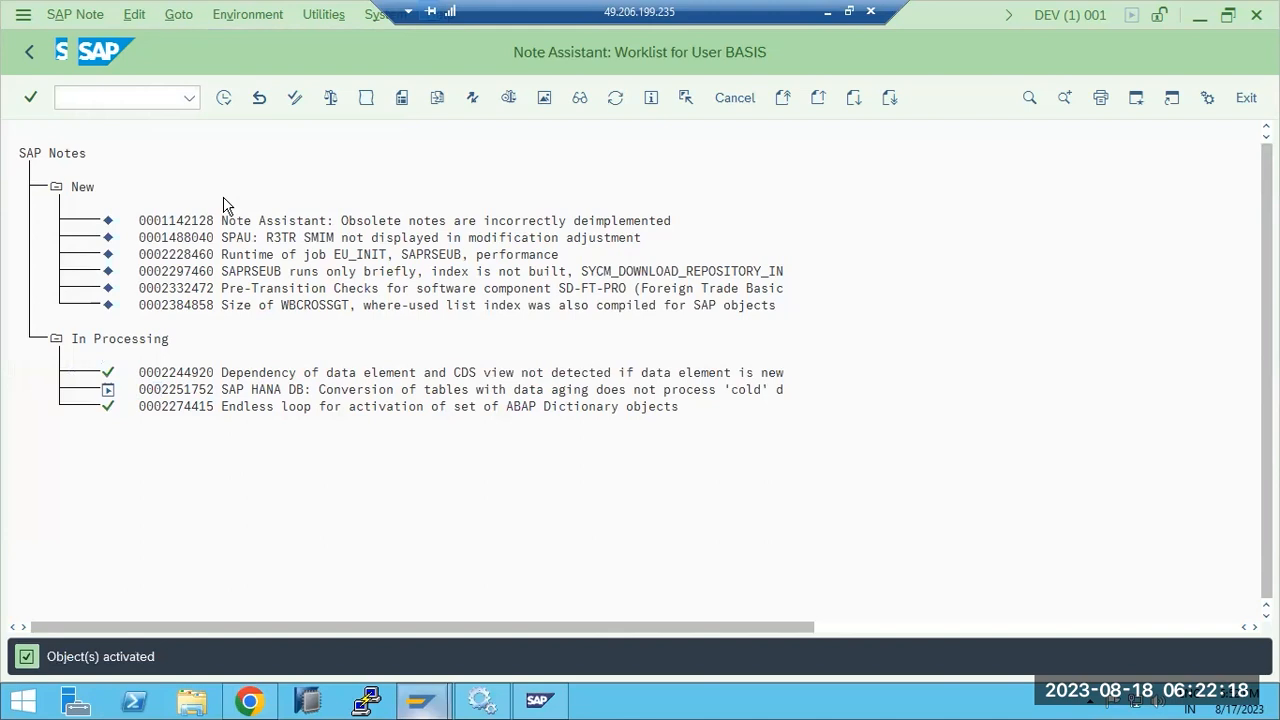
click(207, 80)
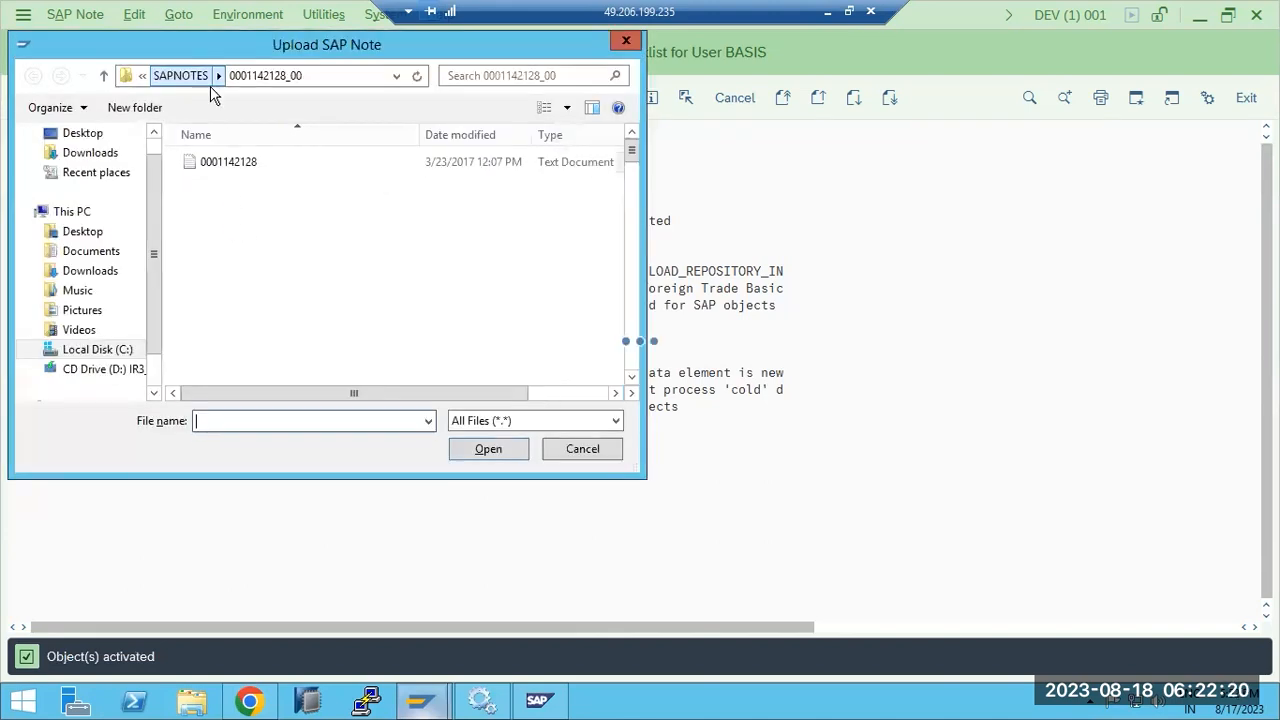
double_click(244, 299)
click(225, 166)
double_click(225, 166)
click(345, 348)
click(385, 394)
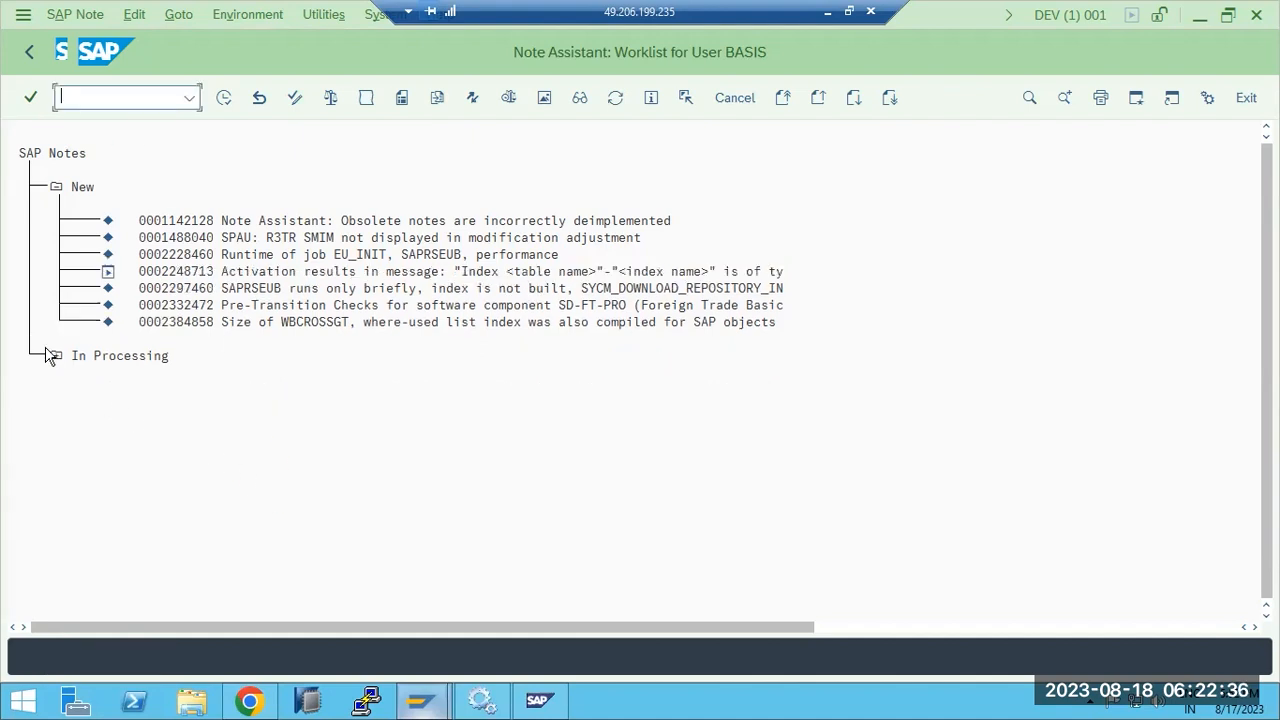
Step: Start implementing SAP Note 2248713 and assign it to workbench request DEVK900004
click(187, 272)
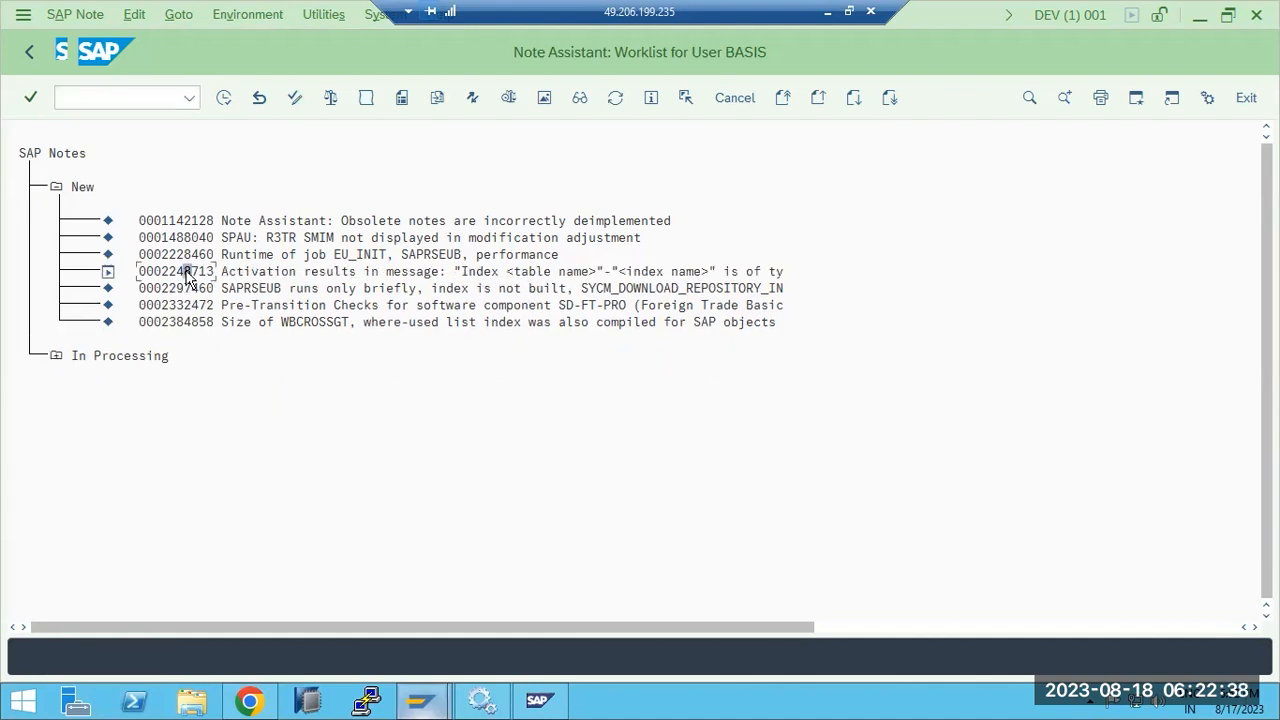
click(224, 97)
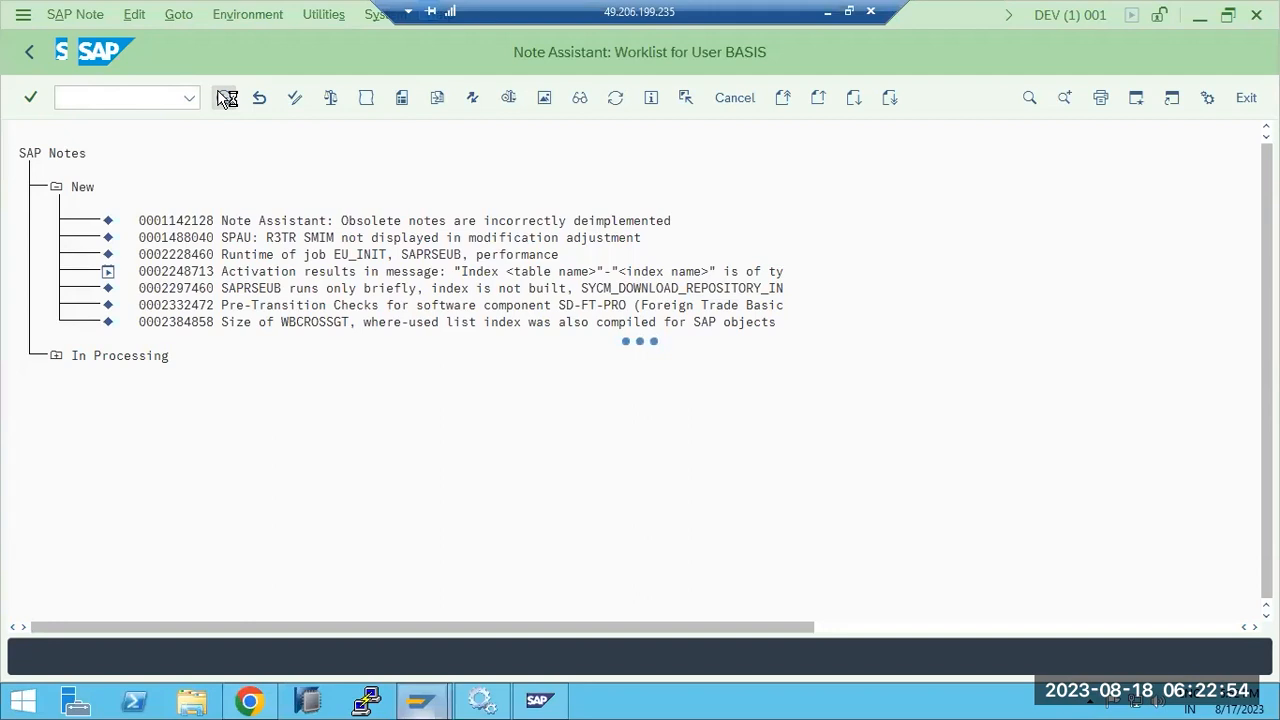
click(531, 663)
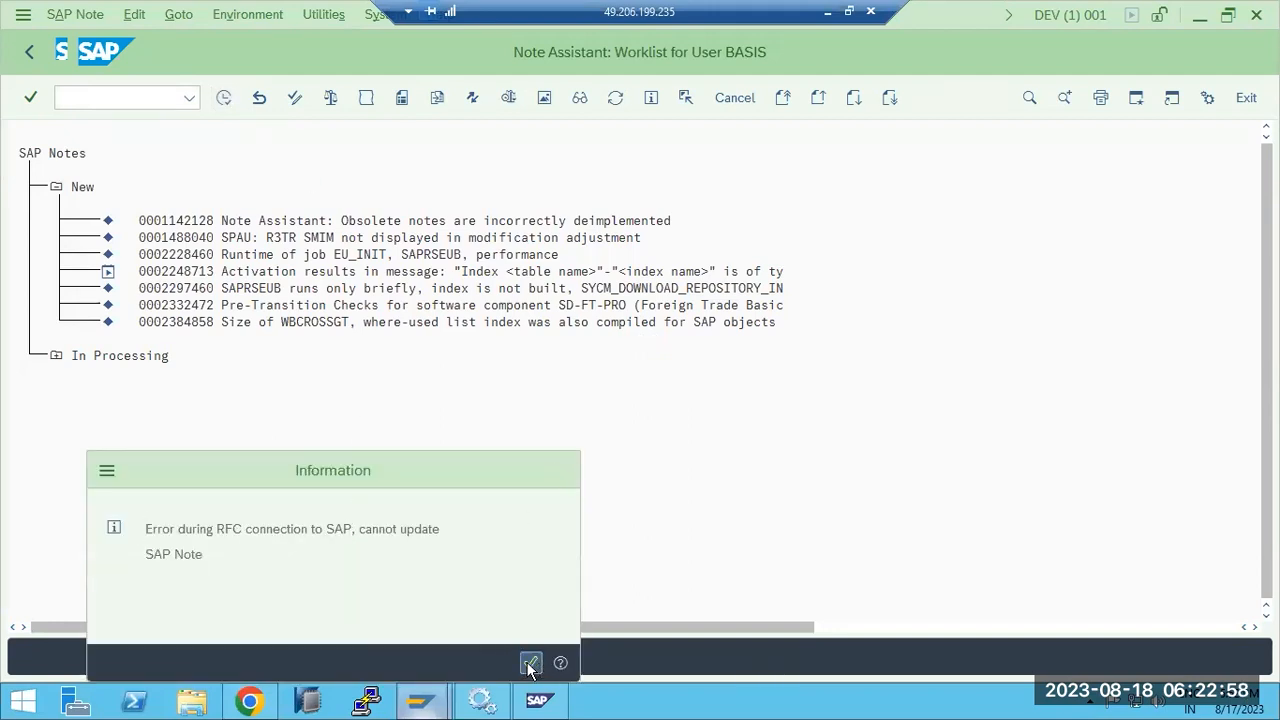
click(531, 663)
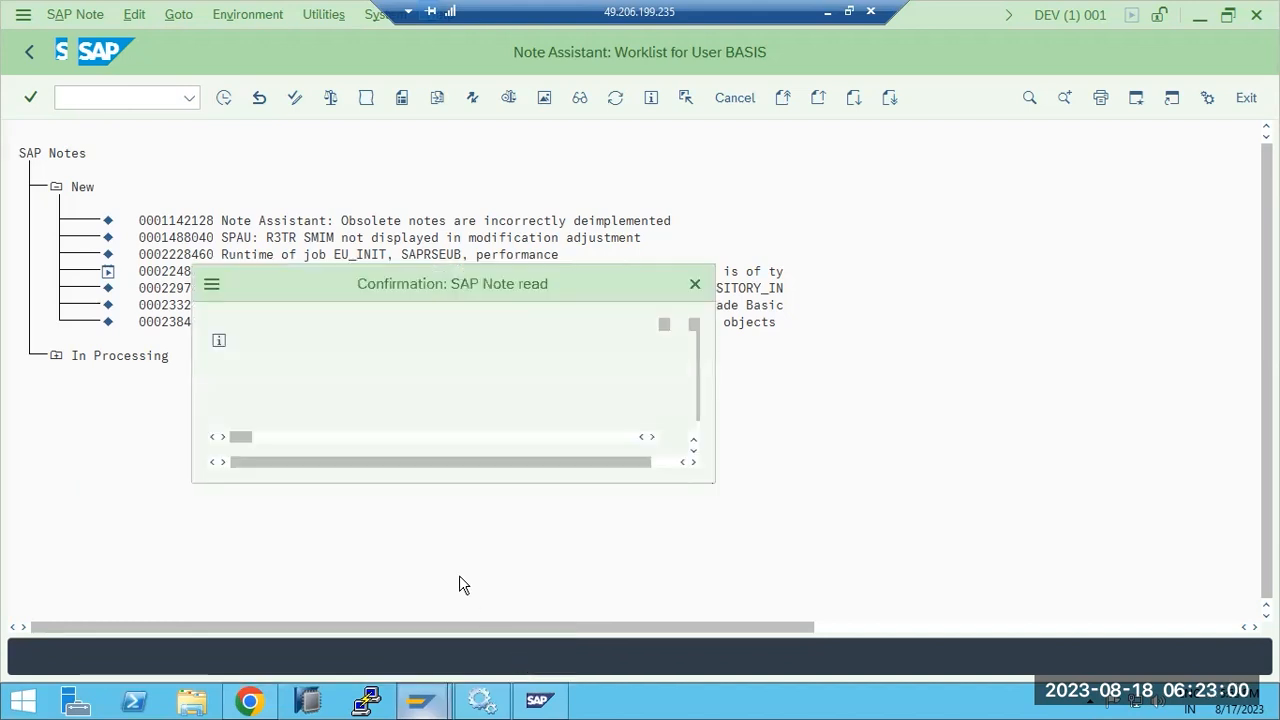
click(298, 455)
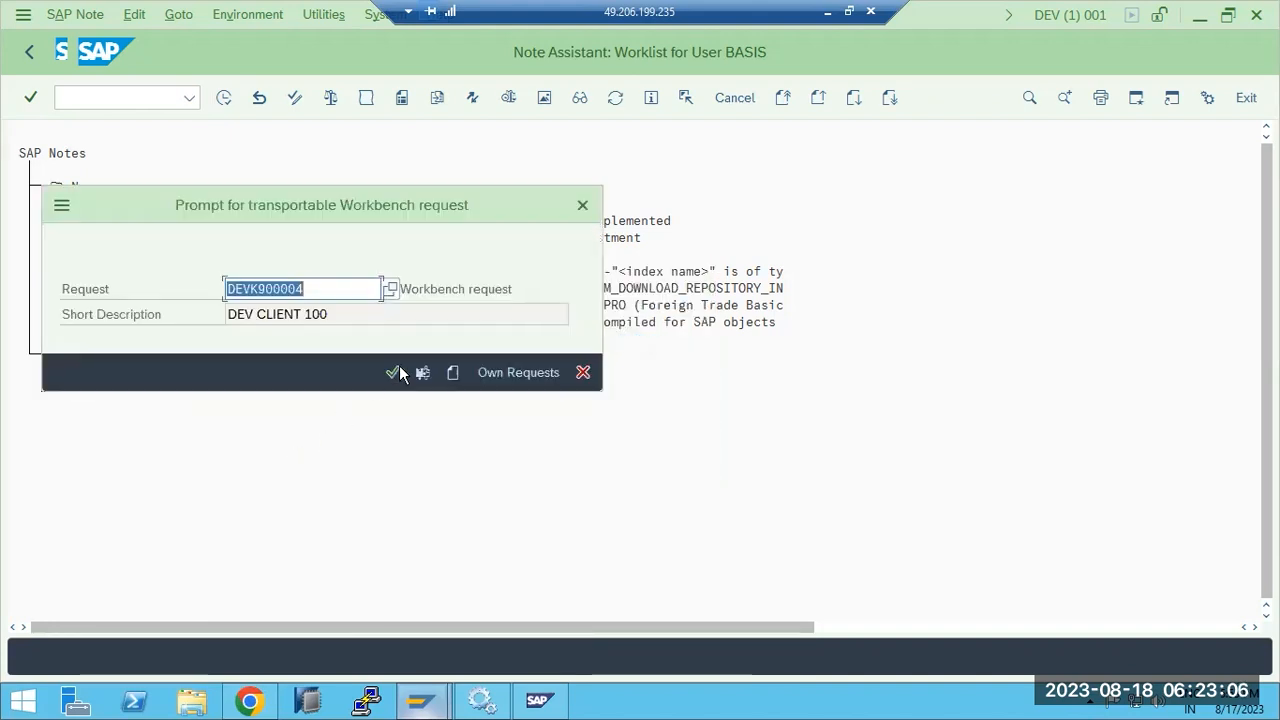
click(395, 372)
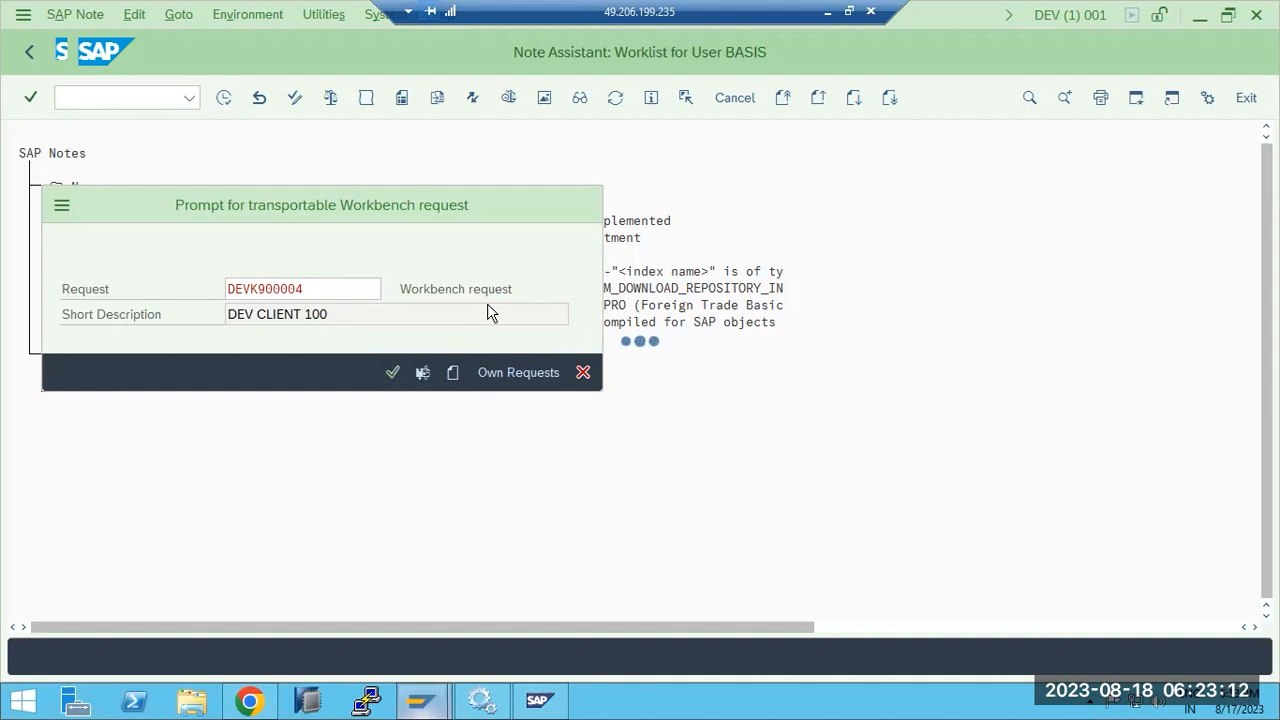
Step: Confirm the changes of SAP Note 2248713 and select the main program for RADMASFTC to activate the objects
click(1136, 524)
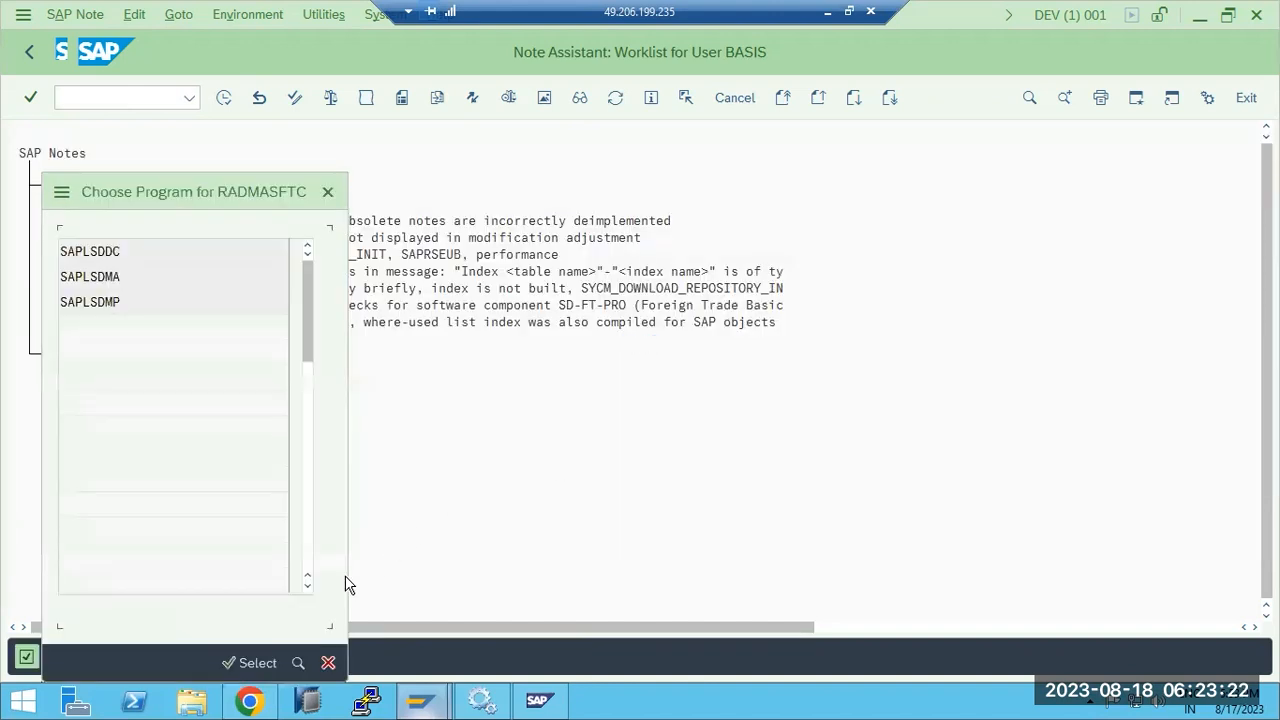
click(247, 663)
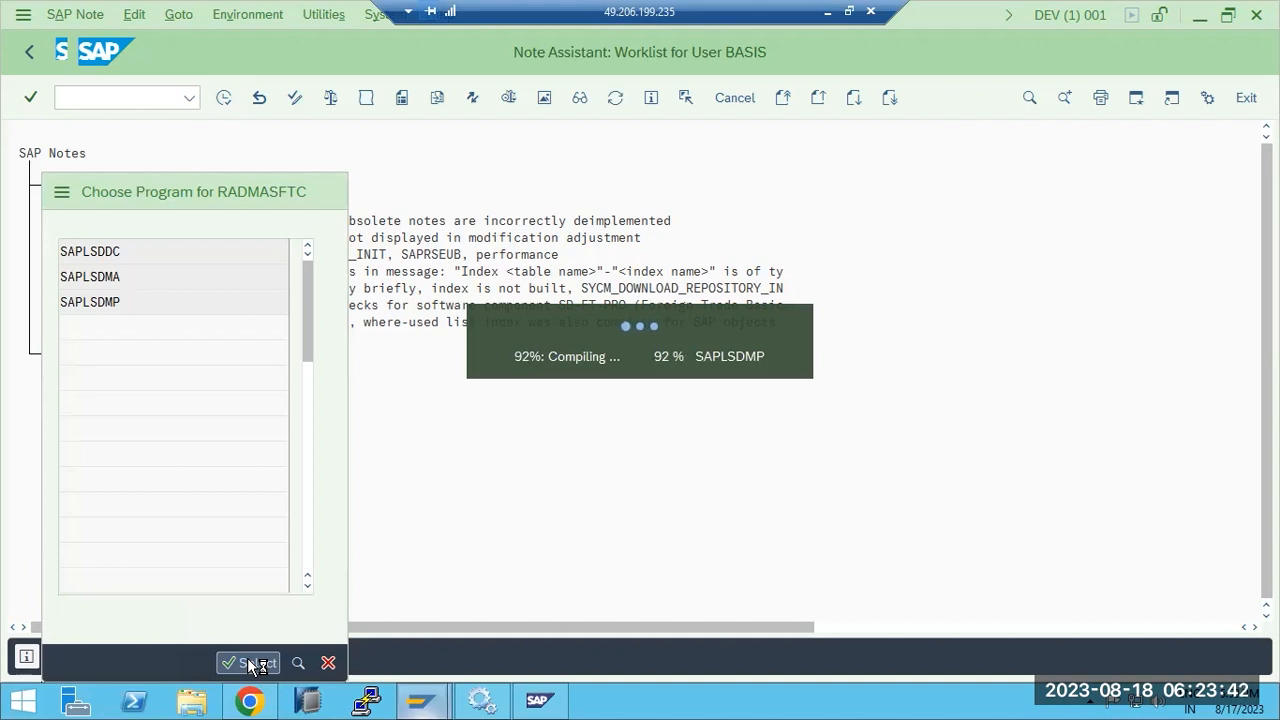
click(250, 663)
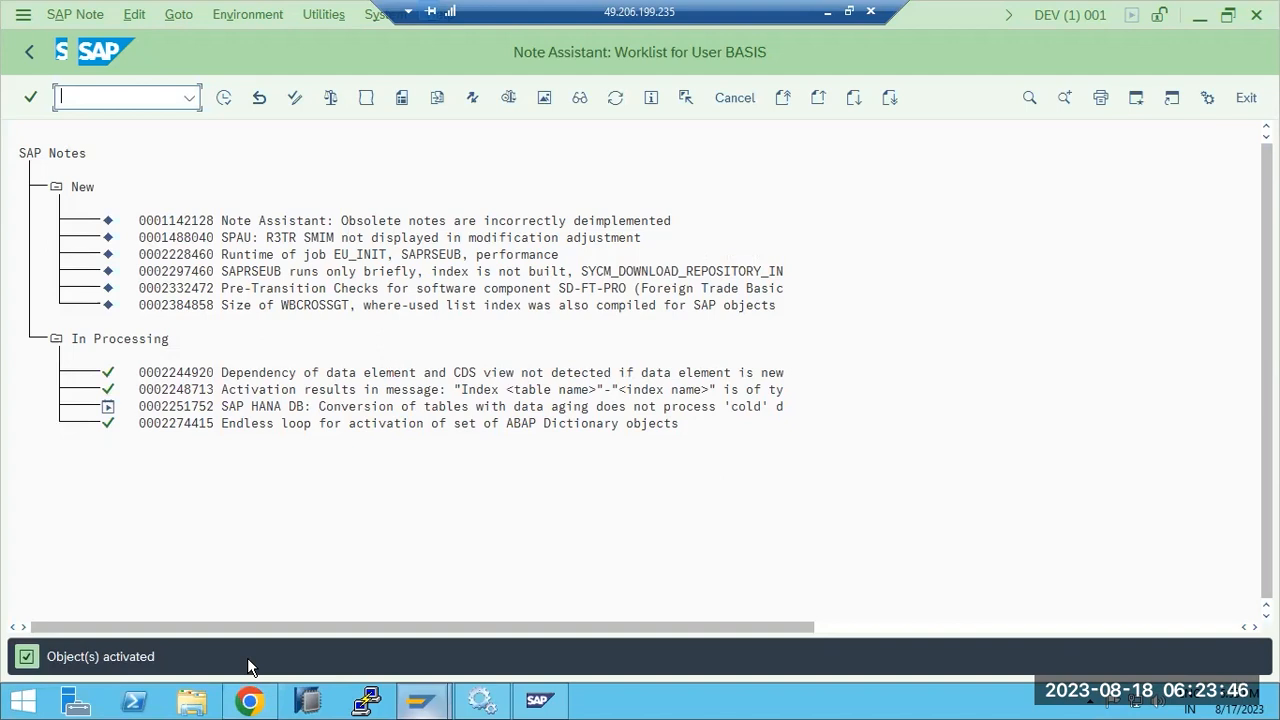
Step: Start implementing SAP Note 2251752 from the In Processing list
click(165, 406)
click(223, 97)
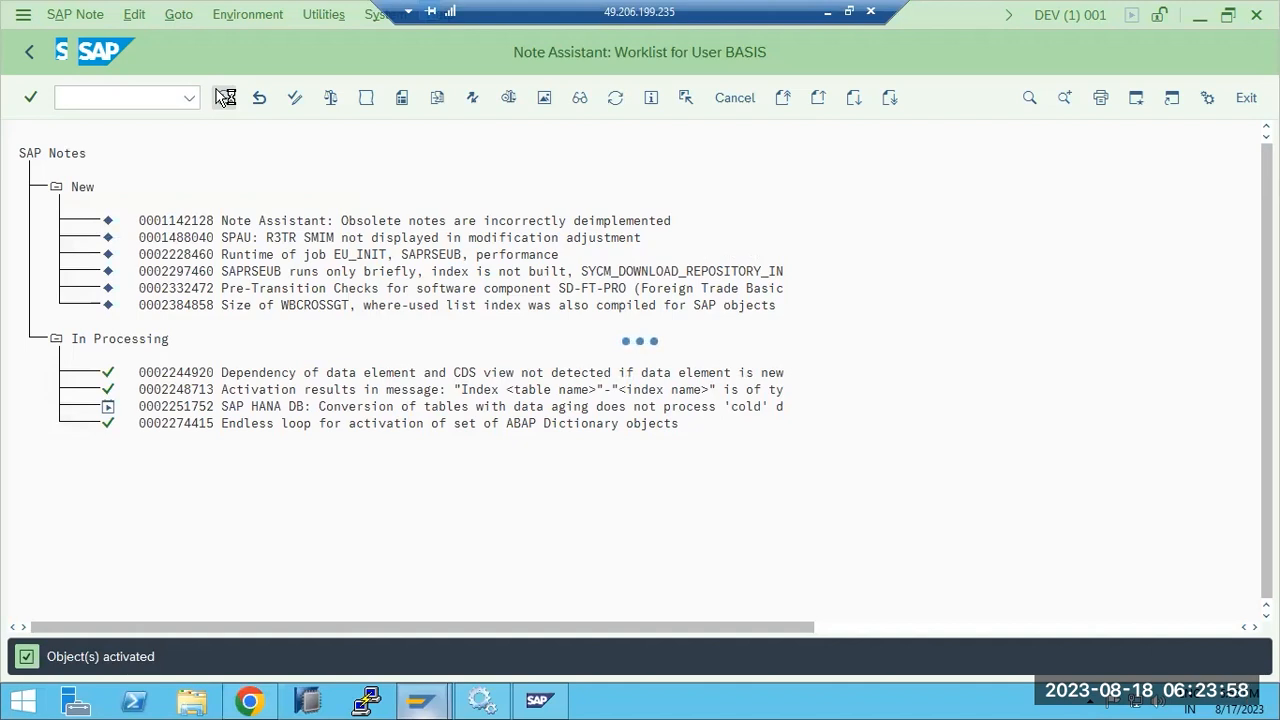
Step: Switch to File Explorer and look through the usr and Program Files (x86) folders on drive C: for the SAP directory
click(197, 705)
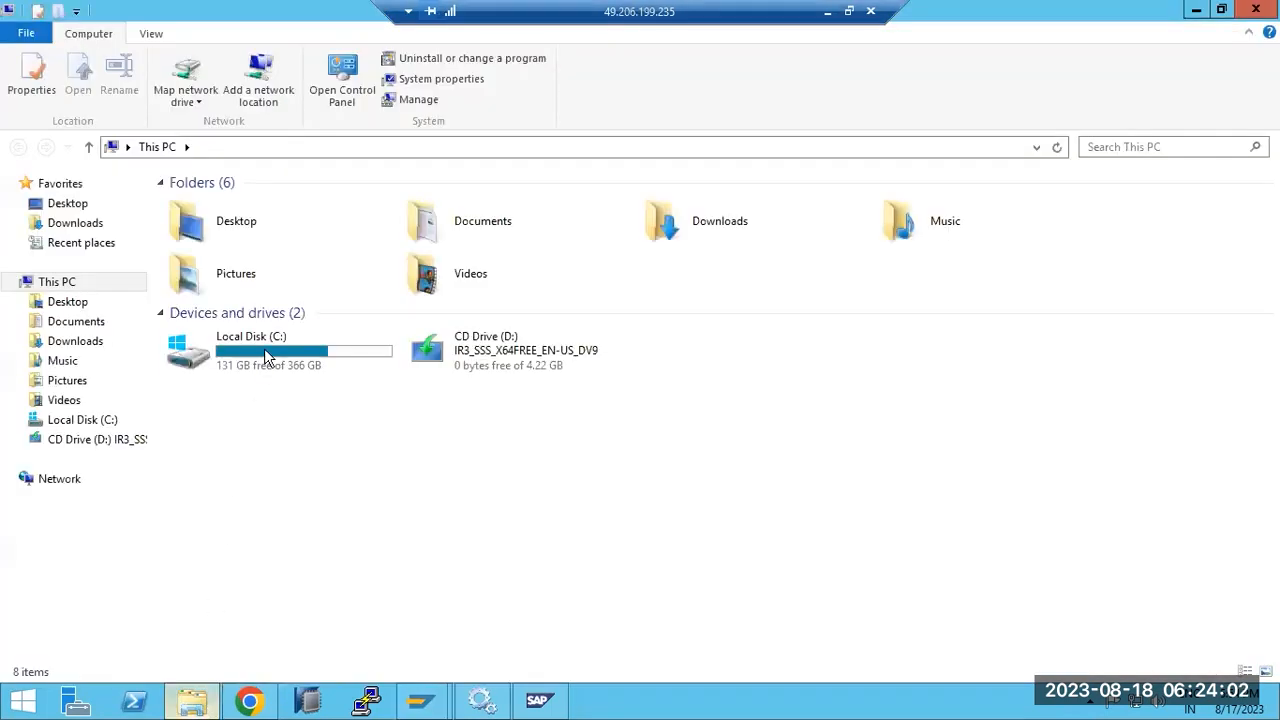
double_click(265, 368)
scroll(234, 463, down, 2)
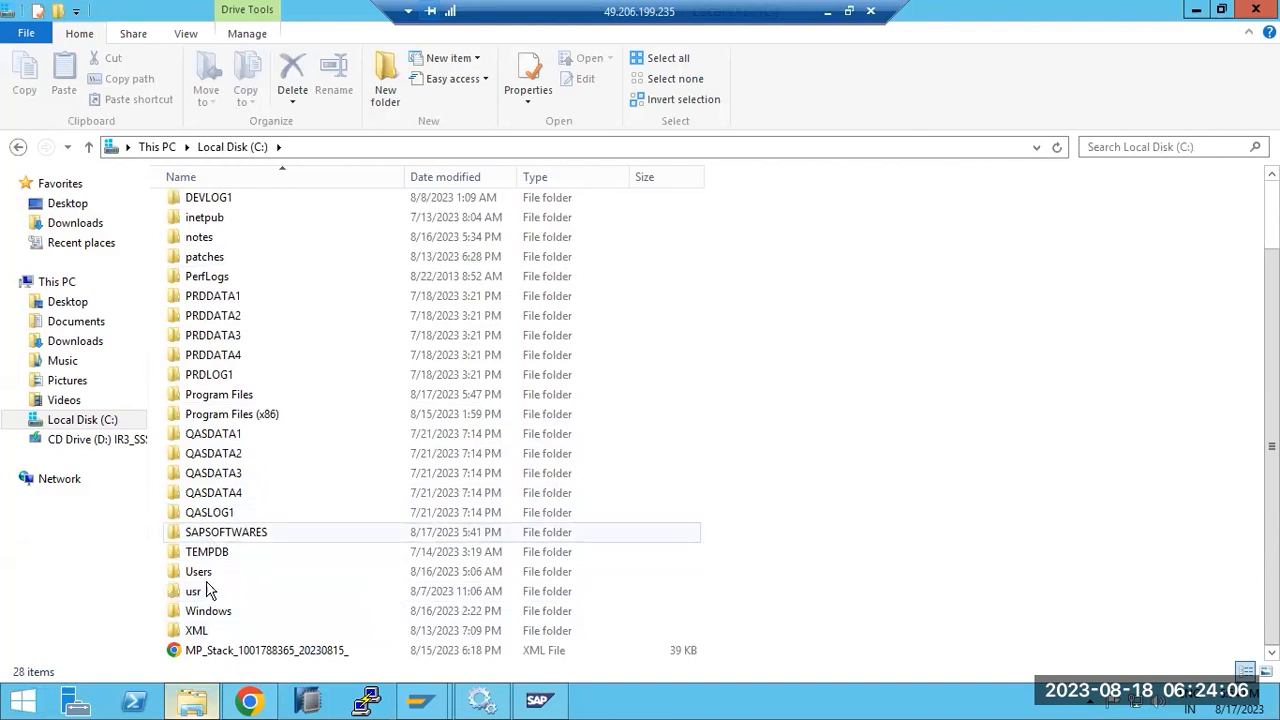
double_click(205, 591)
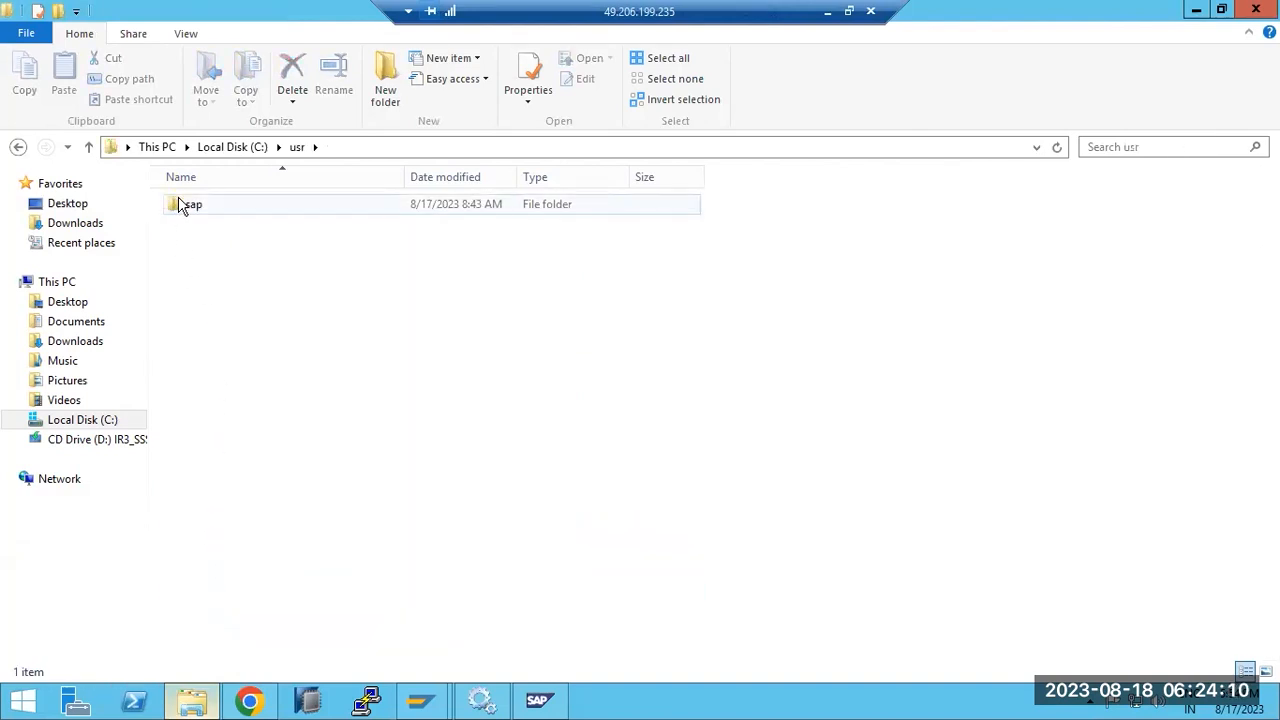
click(206, 151)
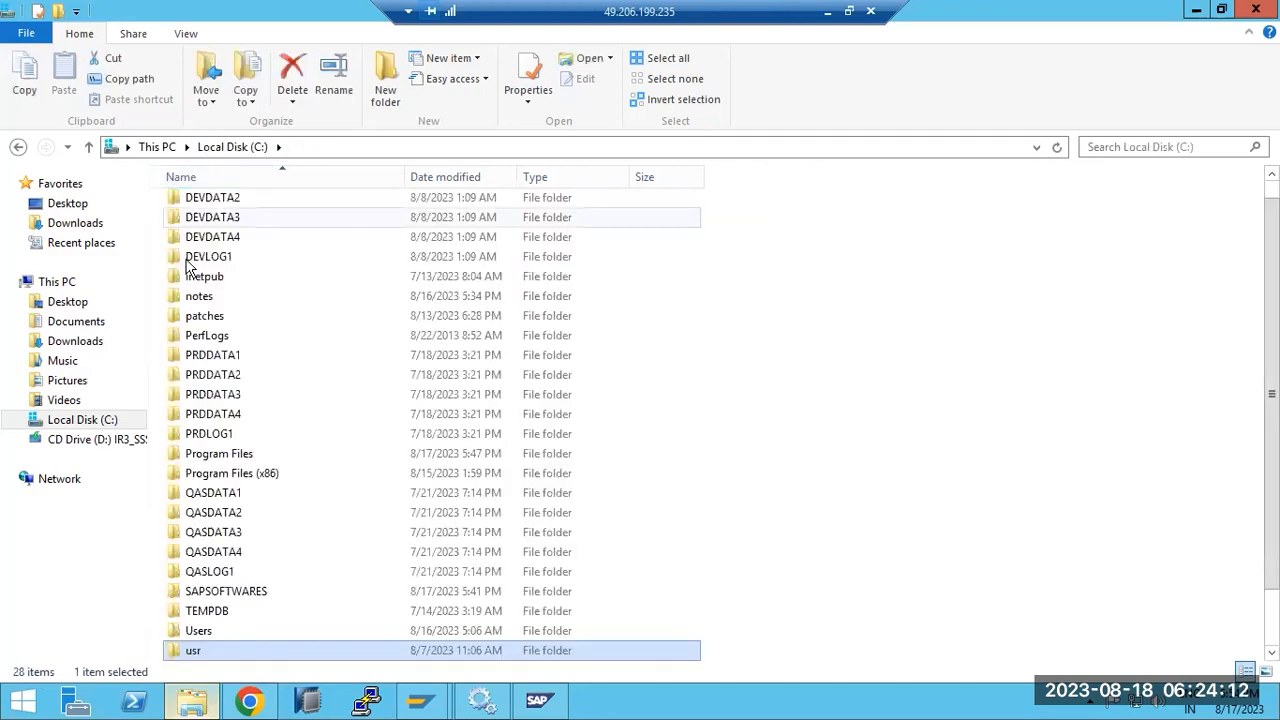
double_click(218, 474)
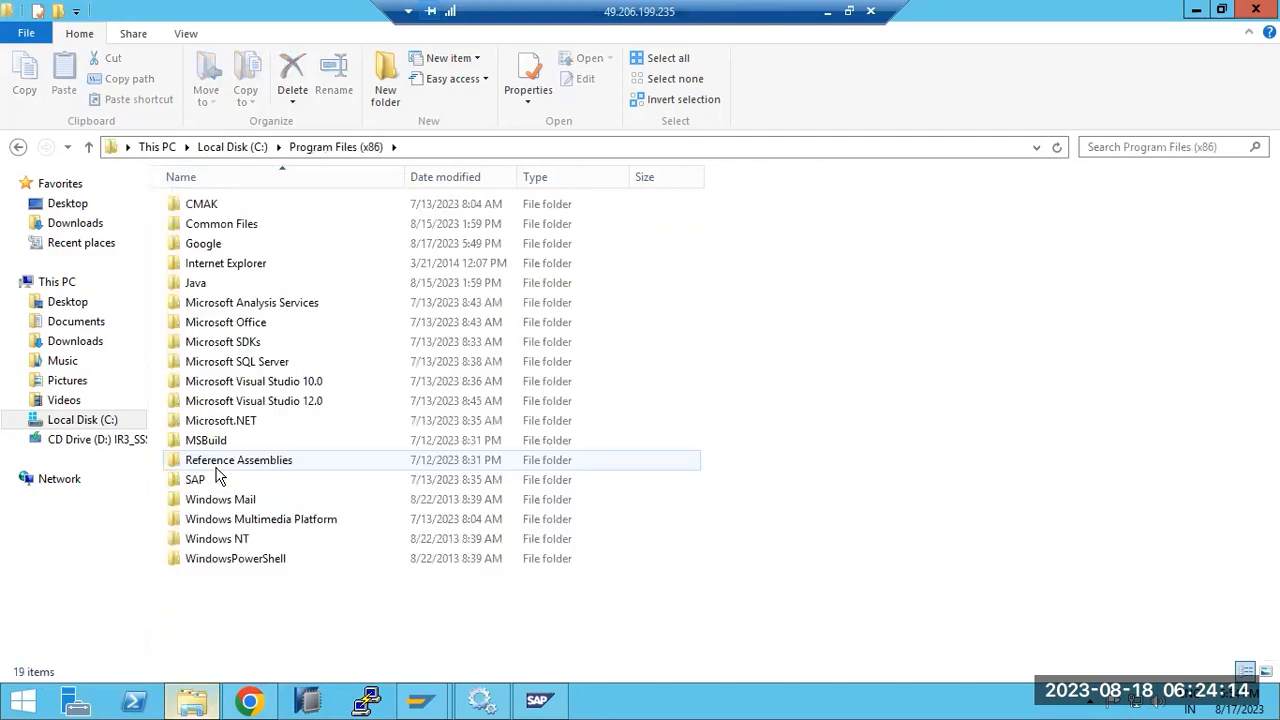
double_click(206, 479)
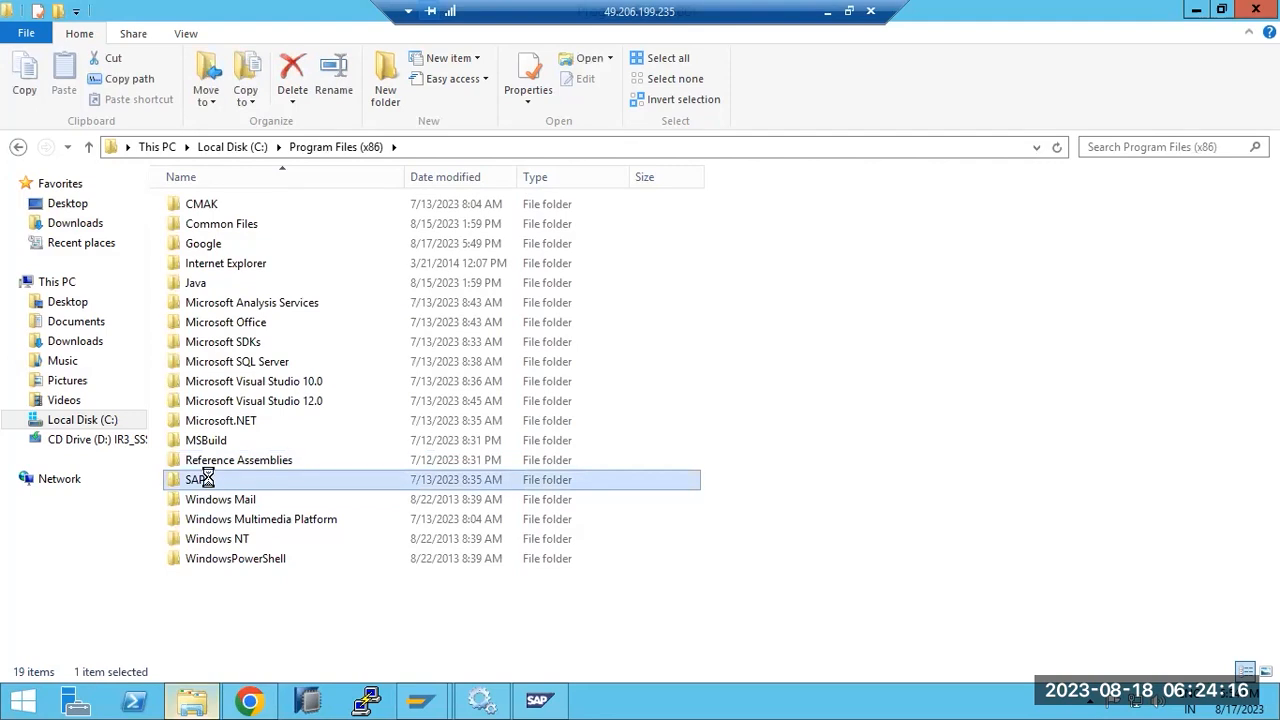
click(303, 149)
click(250, 148)
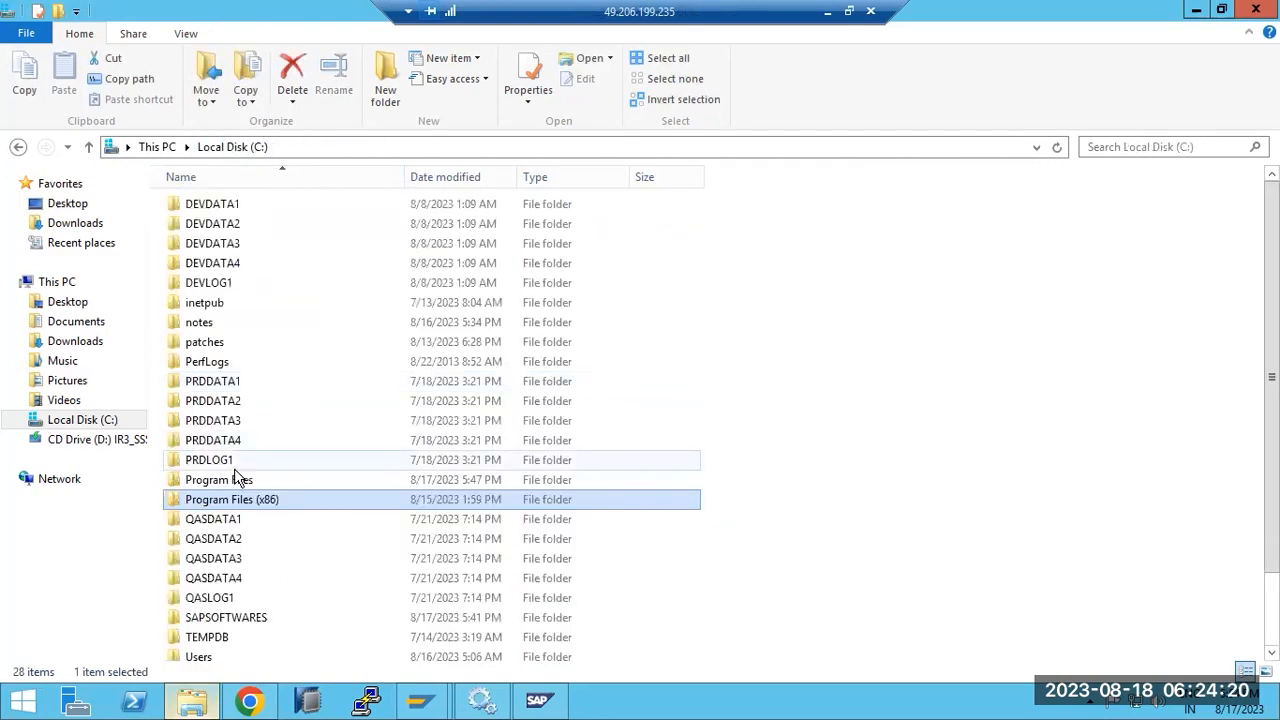
Step: Open the SAP host agent's work folder at C:\Program Files\SAP\hostctrl\work
double_click(216, 482)
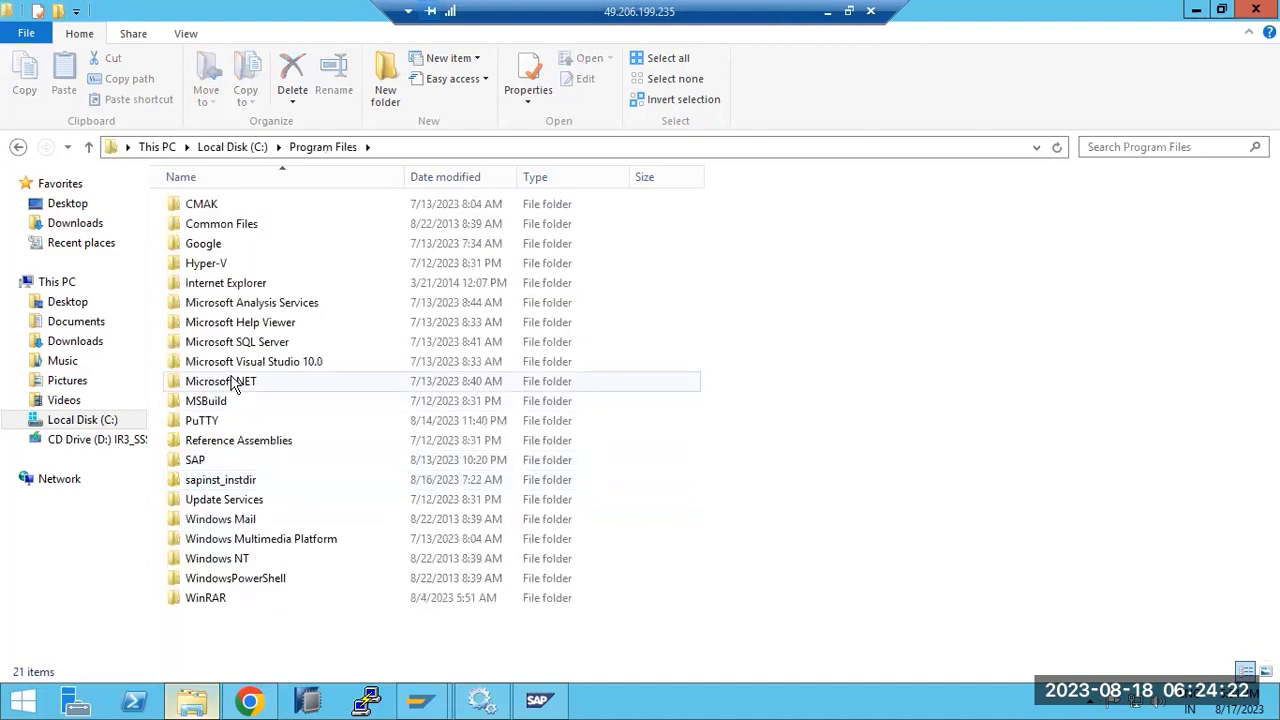
double_click(223, 464)
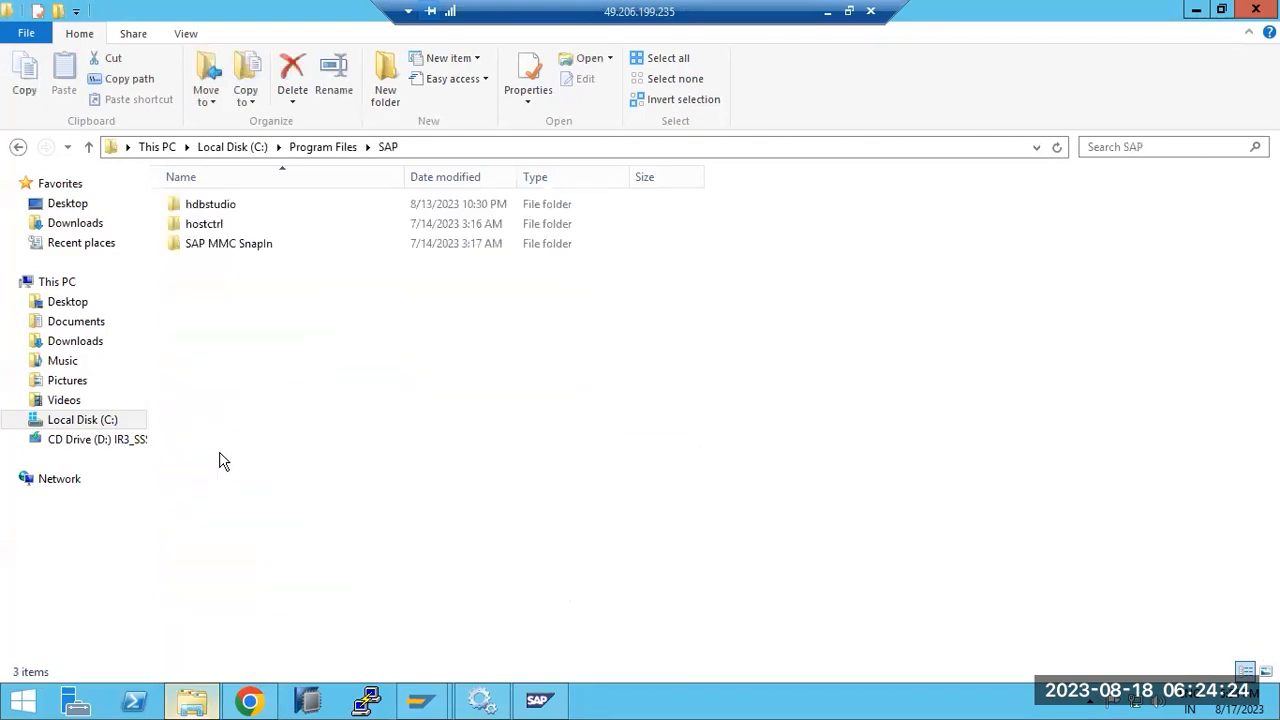
double_click(217, 224)
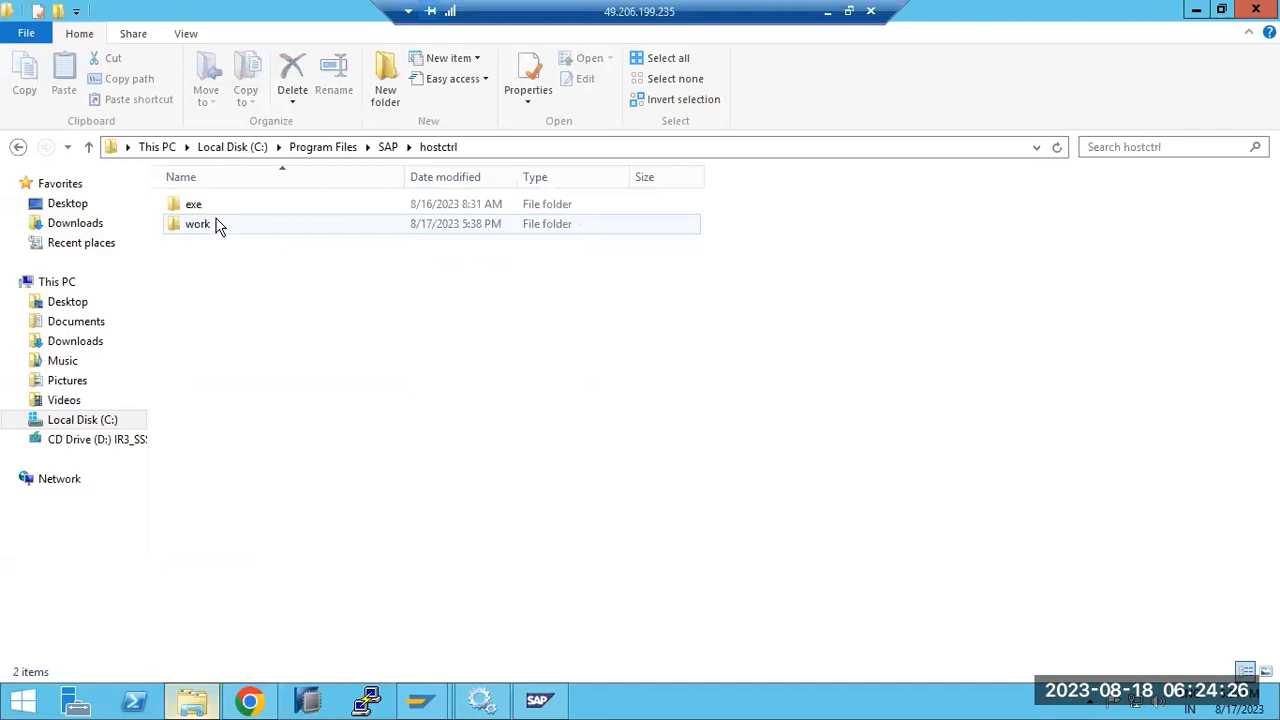
double_click(217, 224)
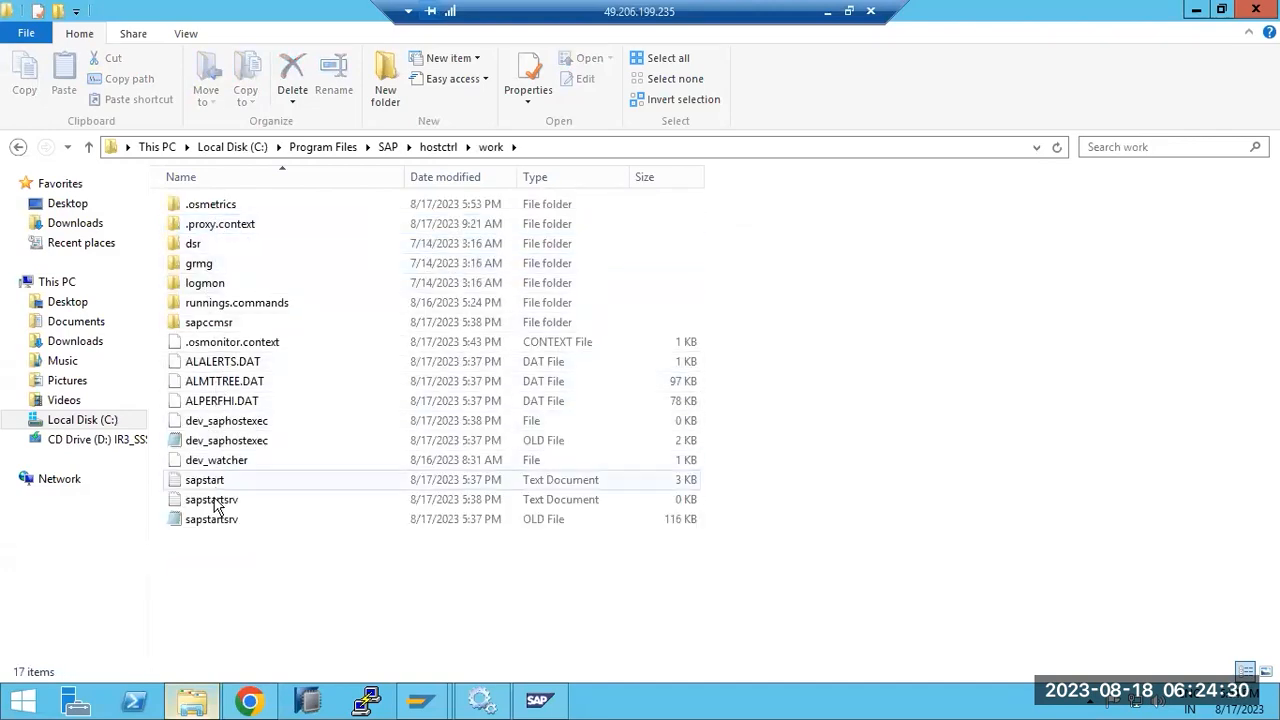
Step: Open the old dev_saphostexec trace file, examine its warnings and errors, and close it
double_click(222, 447)
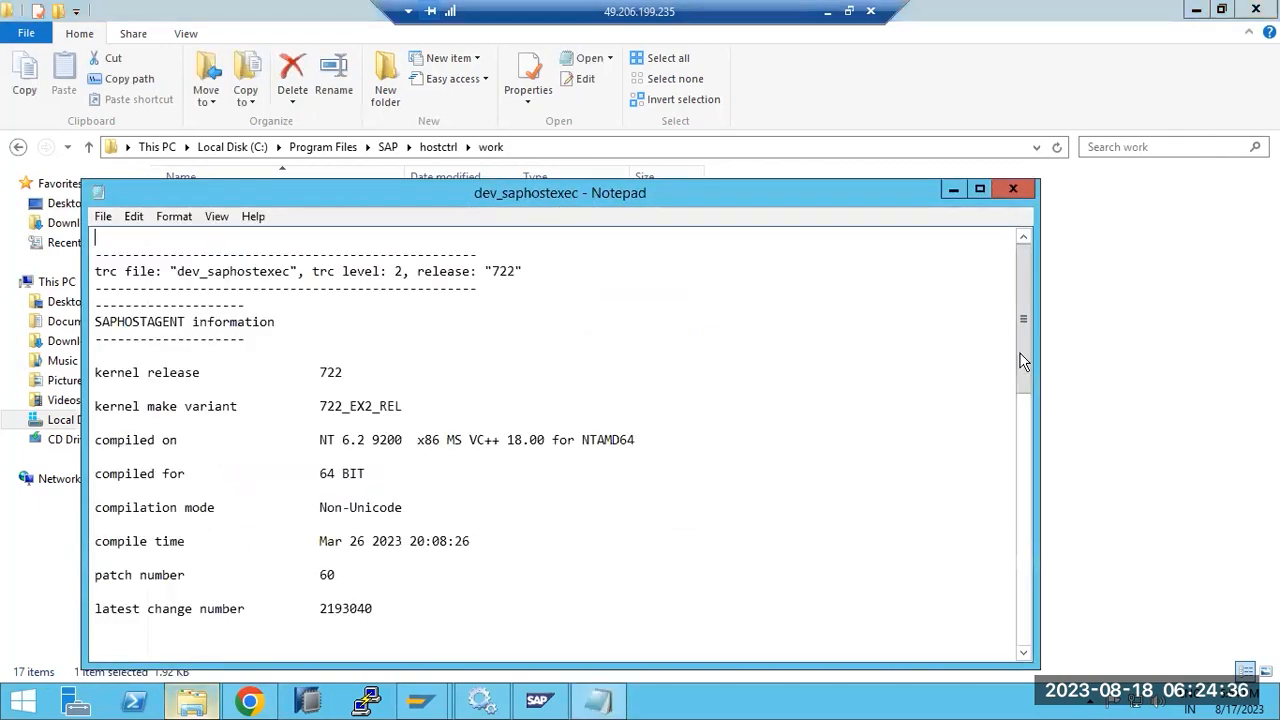
scroll(1012, 502, down, 1)
scroll(1012, 502, down, 10)
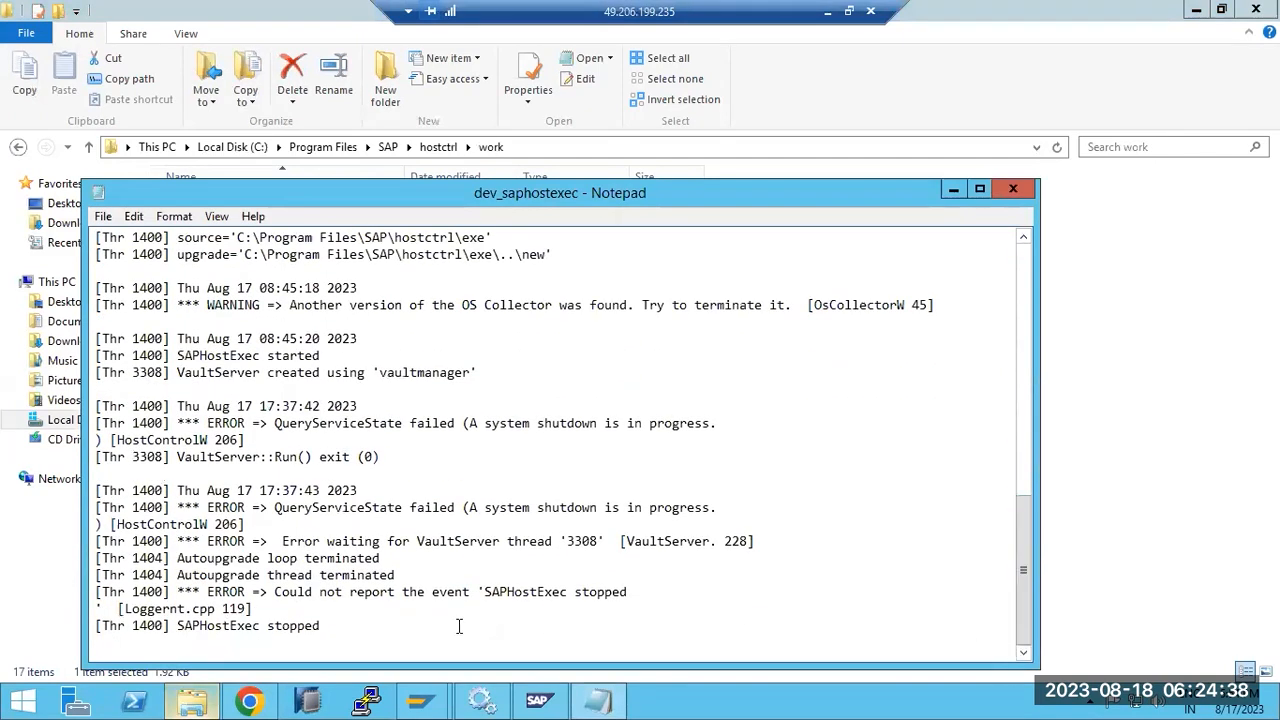
drag(327, 637, 207, 591)
drag(207, 591, 318, 305)
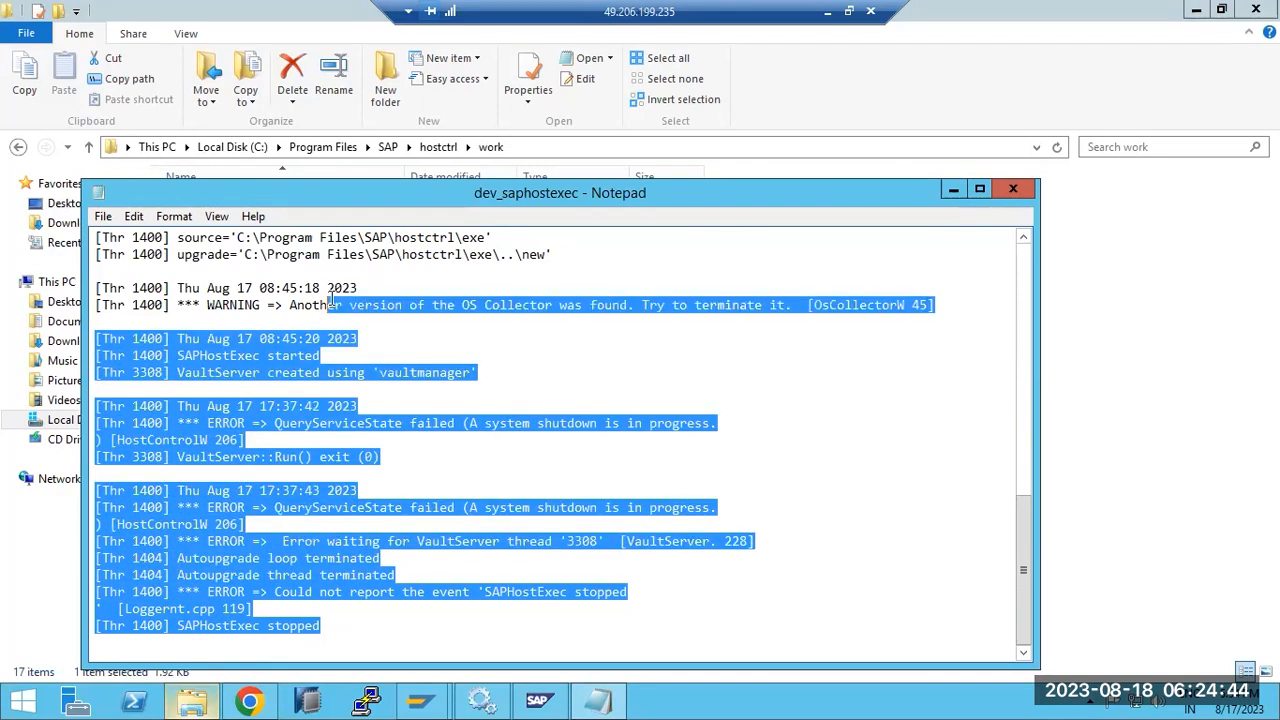
drag(491, 304, 489, 292)
scroll(600, 330, up, 8)
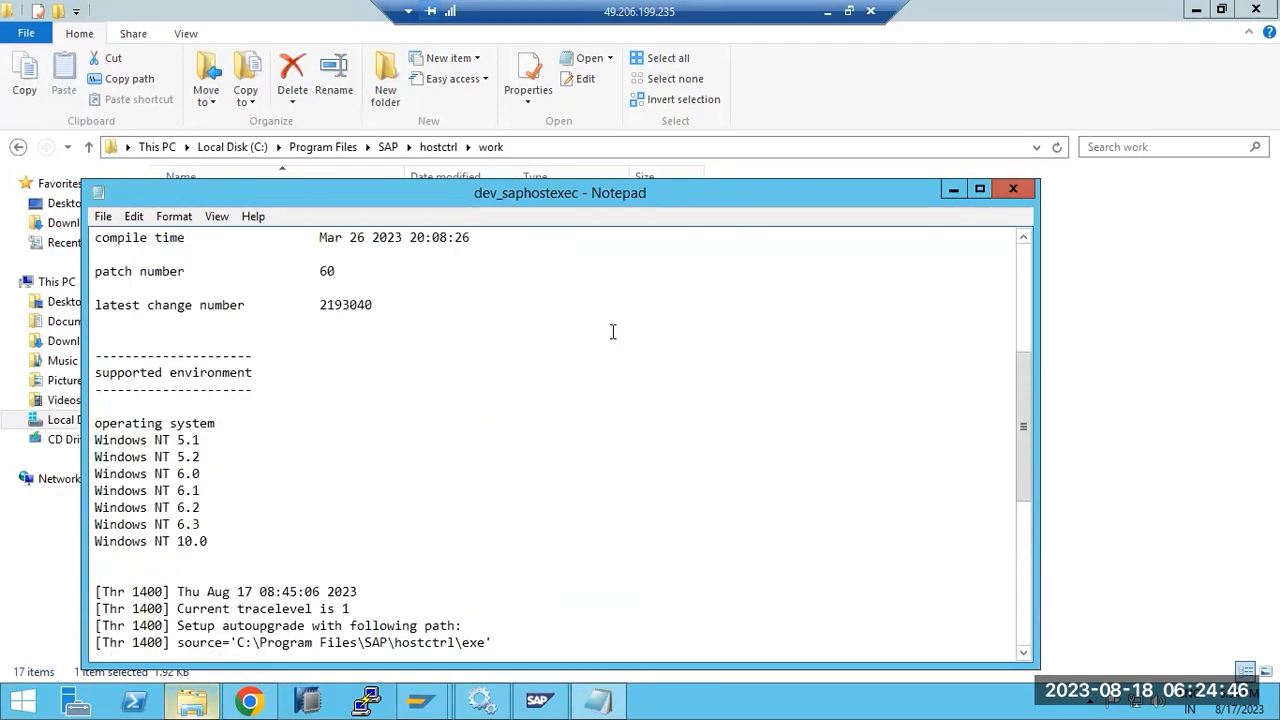
click(1012, 190)
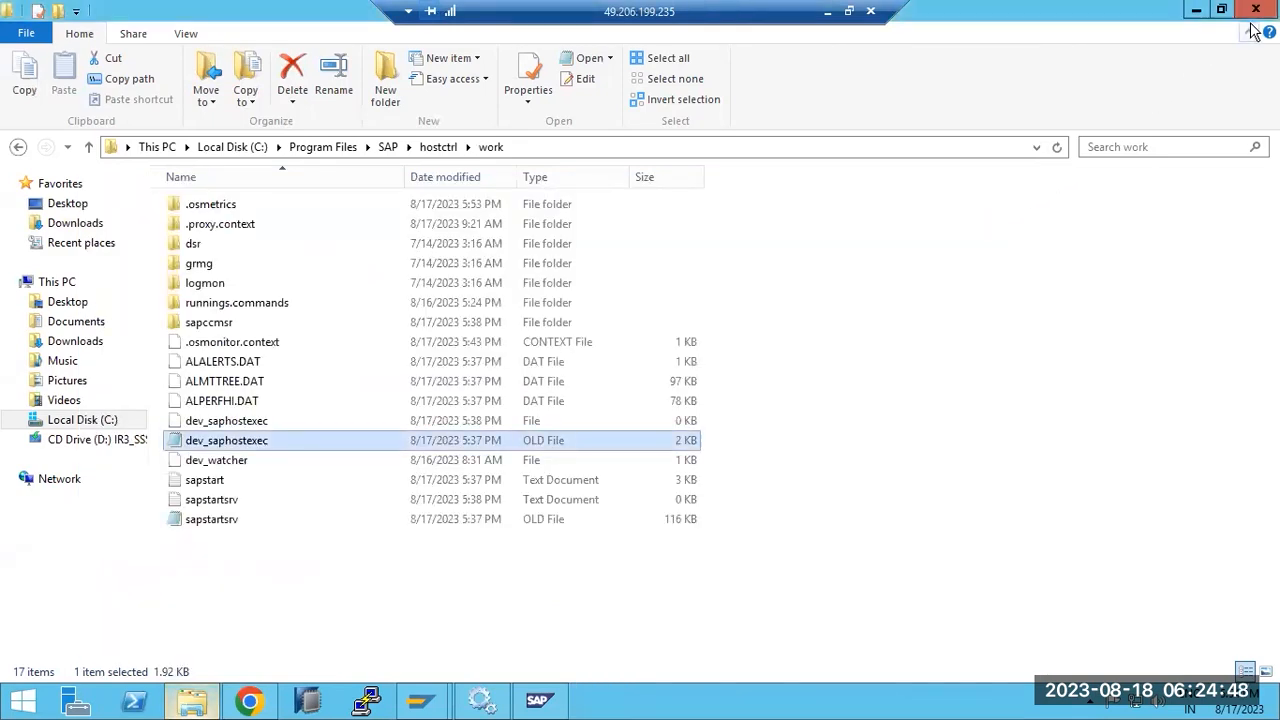
Step: Switch to the Services window and look through the service list for the status of the SAP services
key(alt+Tab)
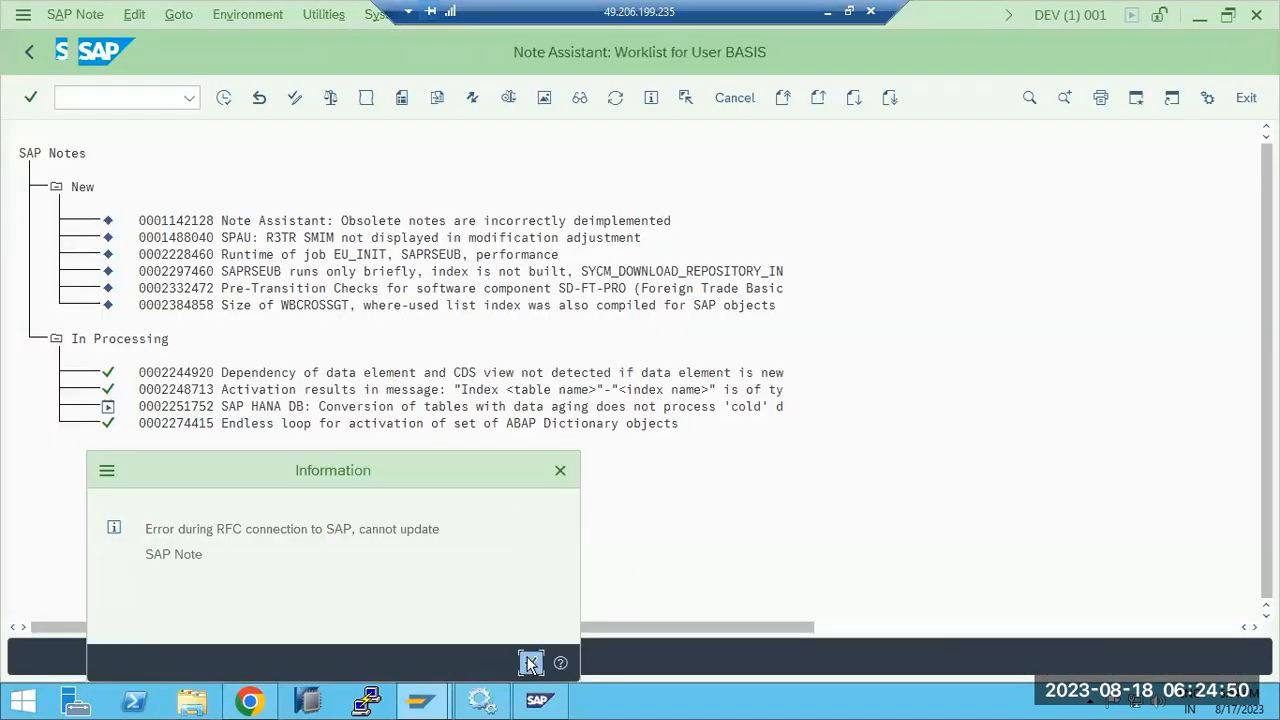
click(474, 703)
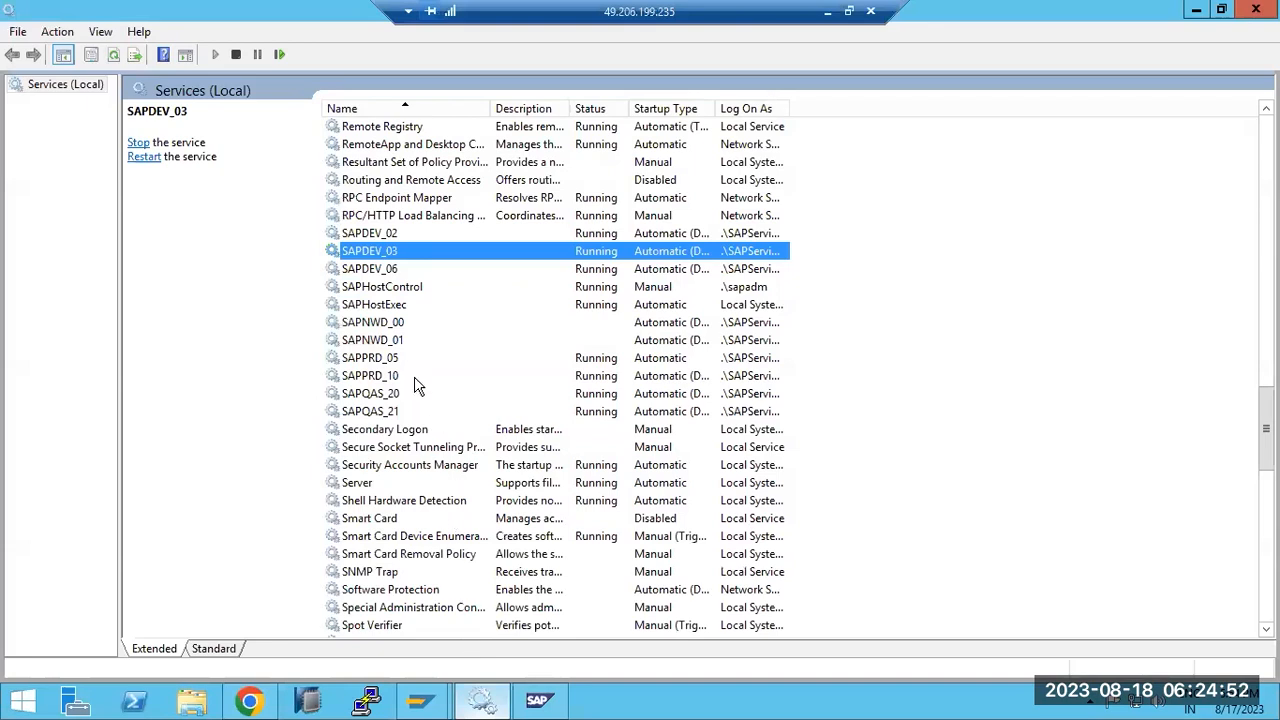
click(414, 376)
scroll(441, 403, up, 4)
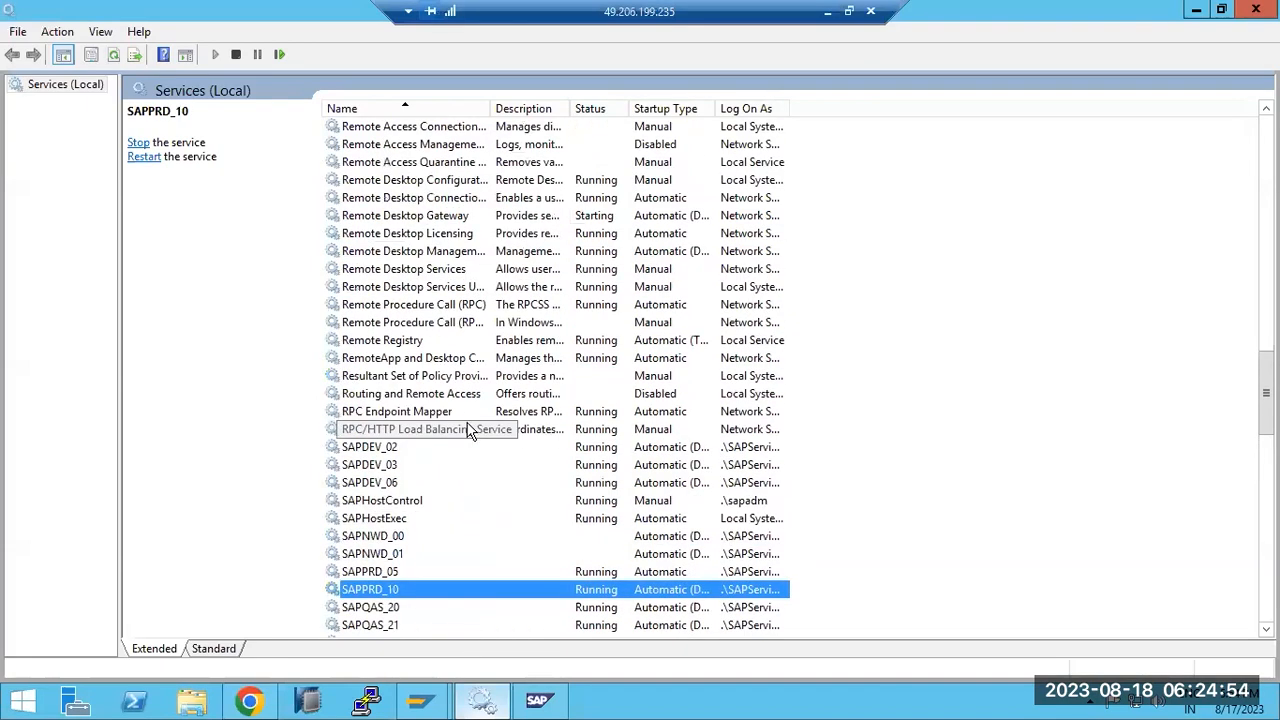
scroll(471, 434, down, 8)
scroll(474, 442, down, 13)
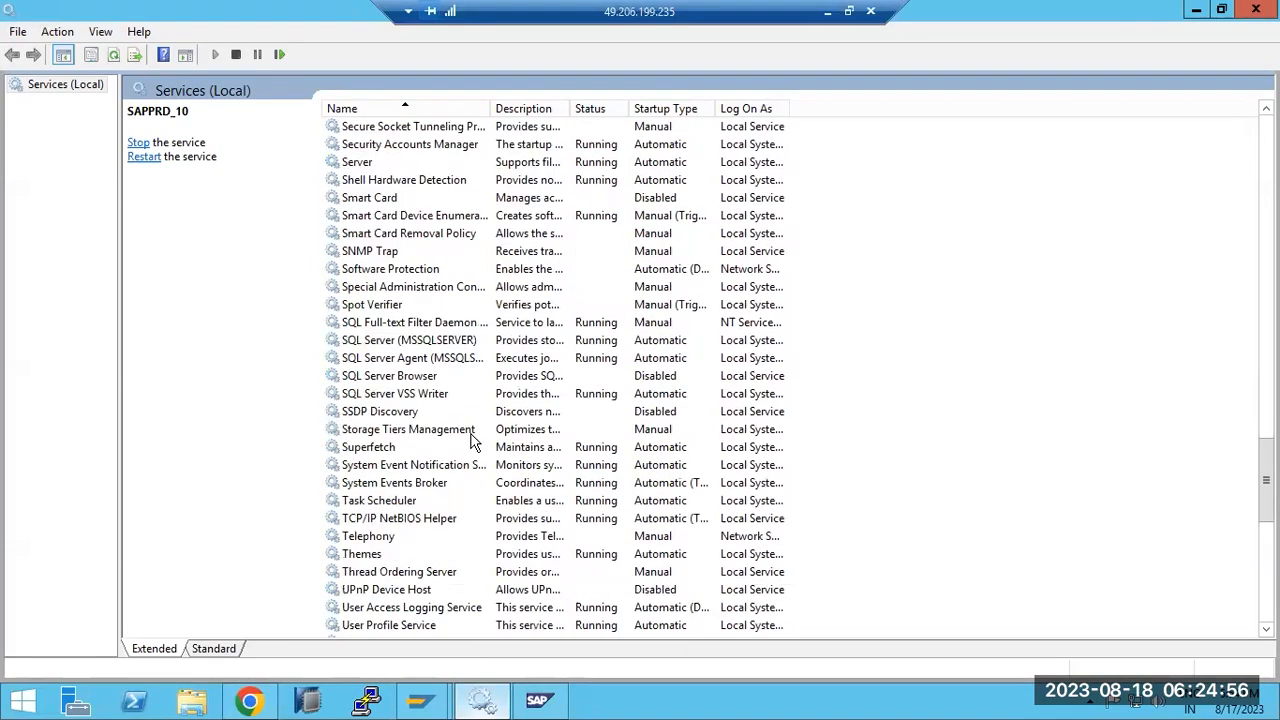
scroll(474, 447, up, 20)
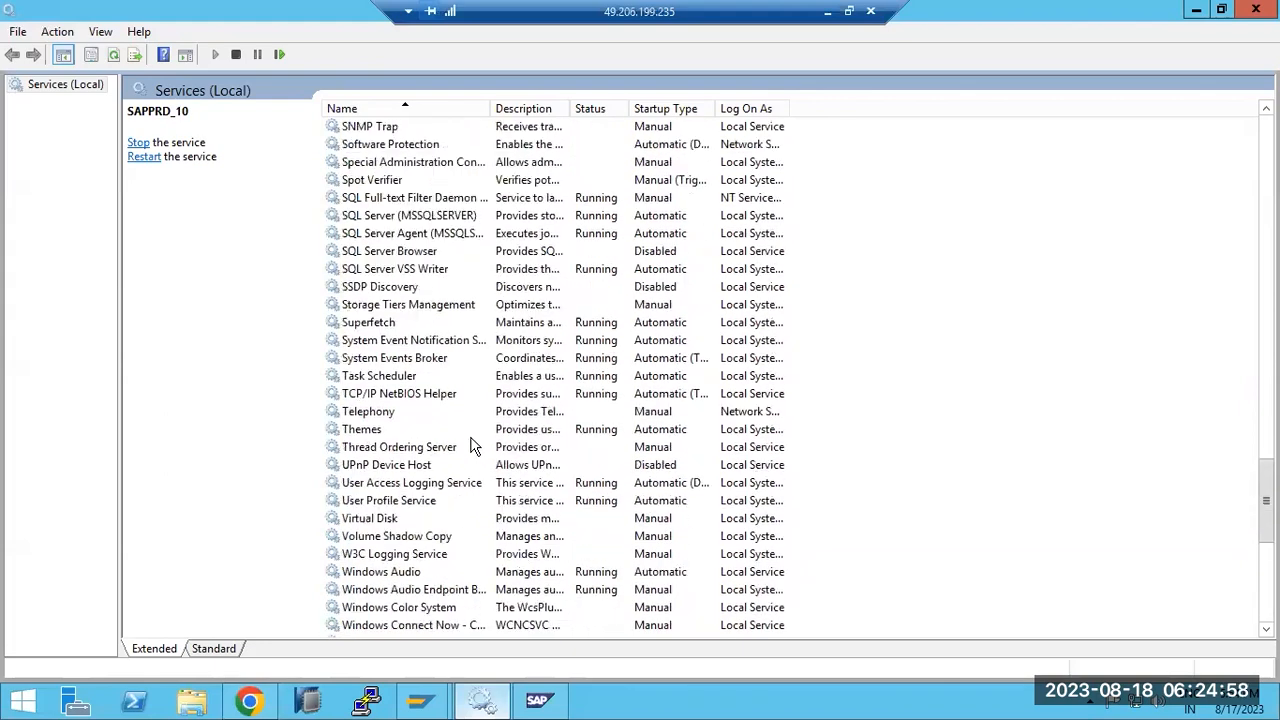
scroll(474, 447, up, 18)
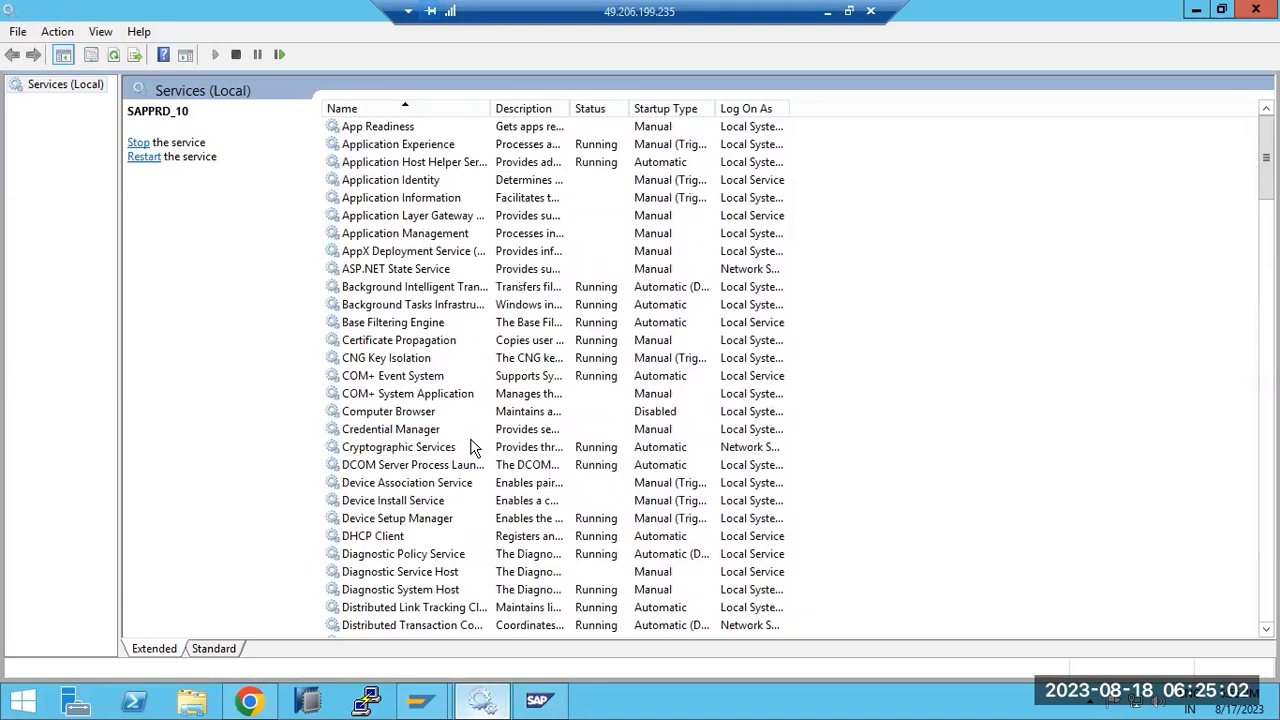
scroll(474, 447, down, 16)
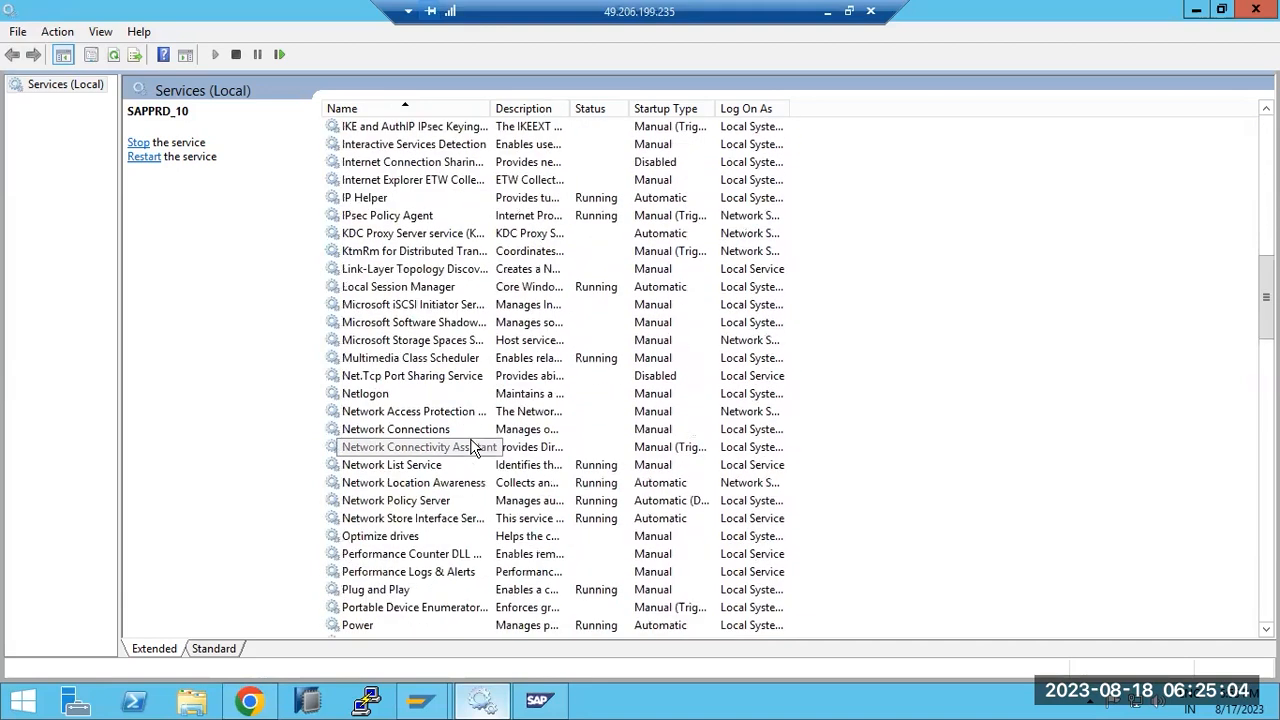
scroll(474, 447, down, 10)
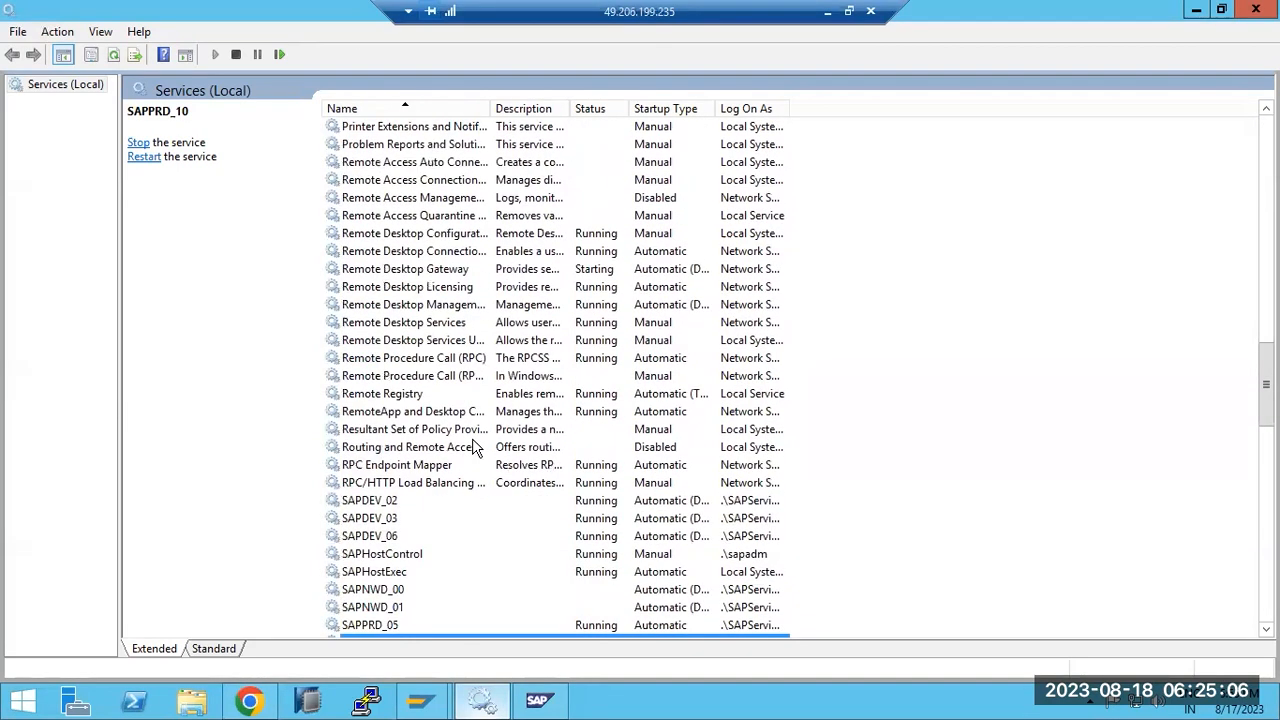
Step: Select the SAPHostControl service to check it and return to the Note Assistant window
click(389, 571)
click(388, 555)
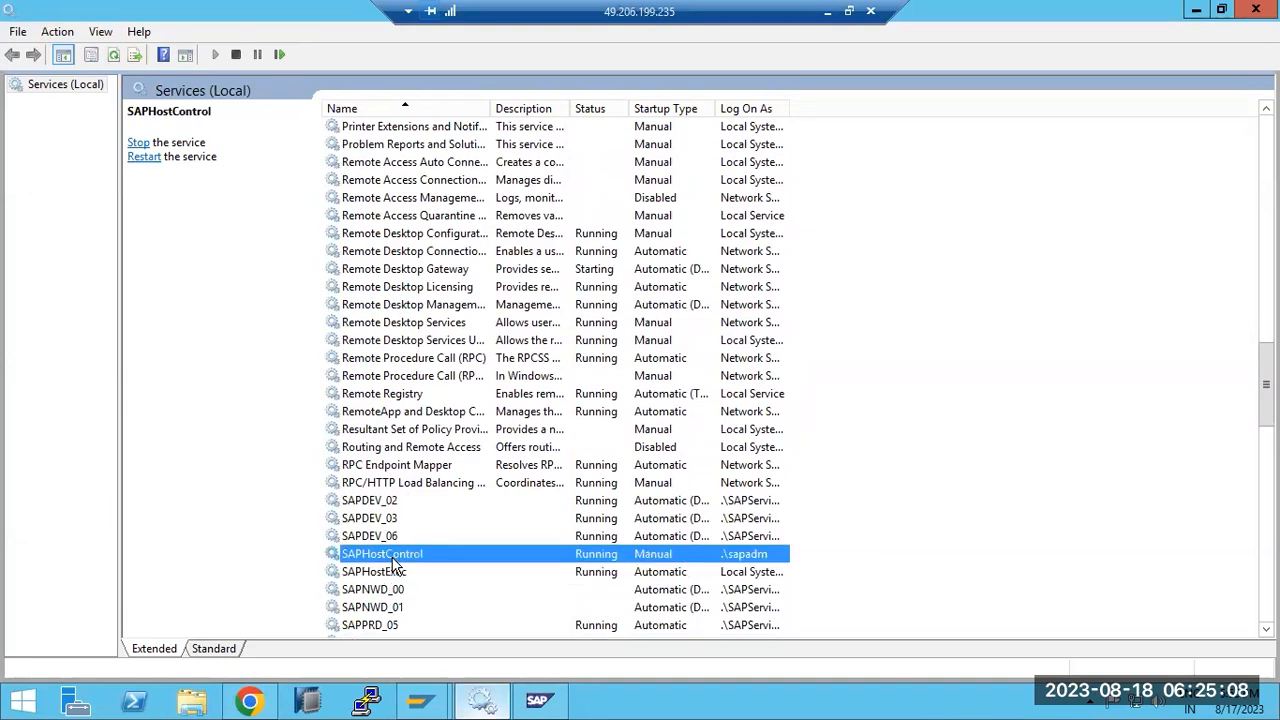
click(1196, 10)
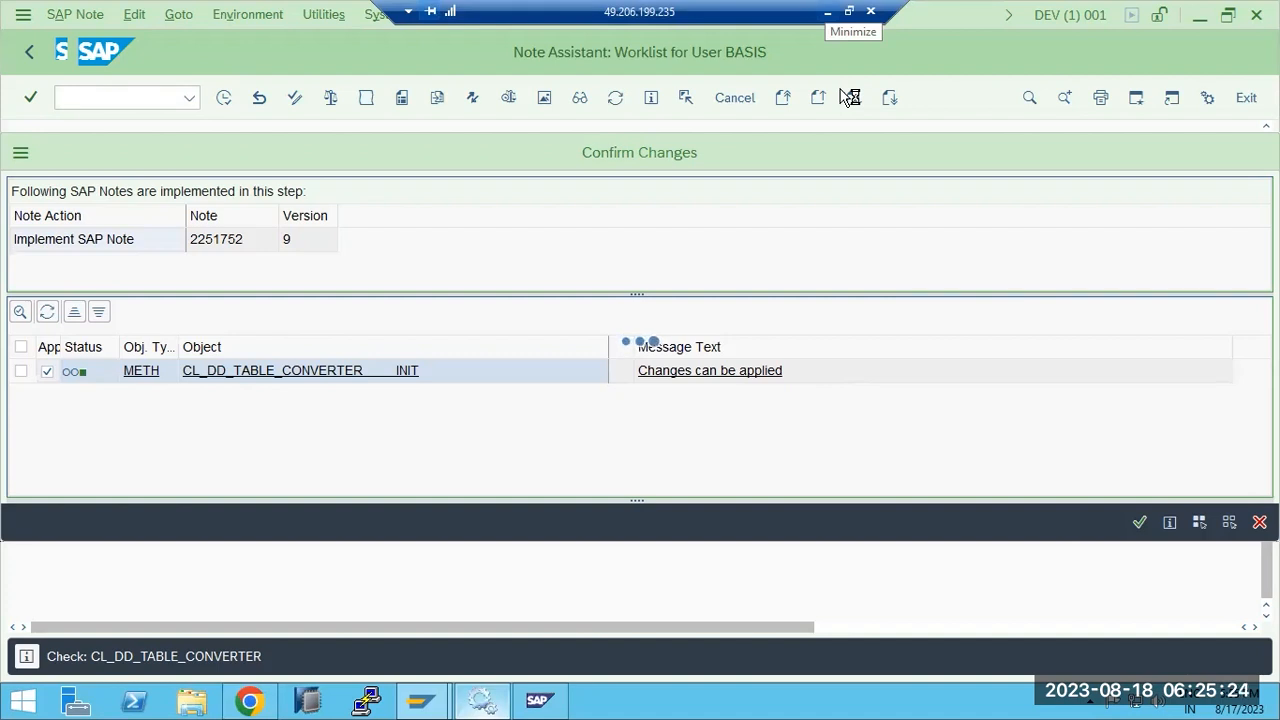
mouse_move(422, 698)
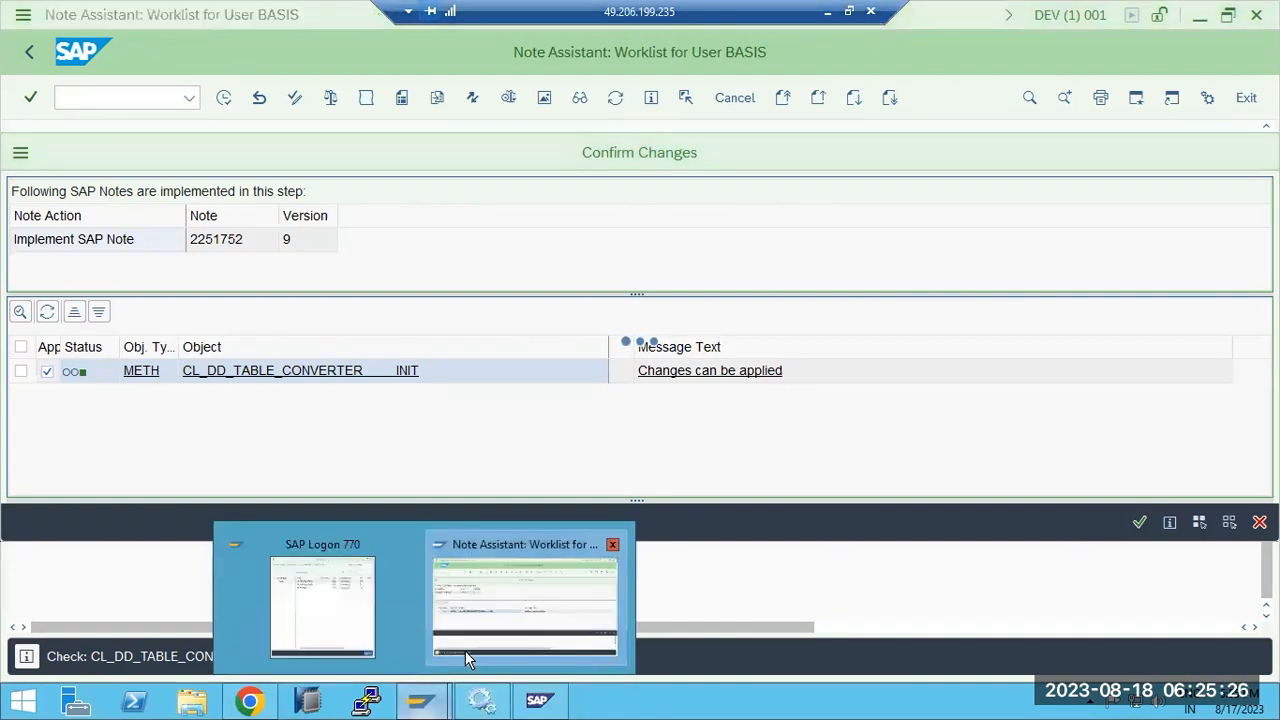
click(465, 650)
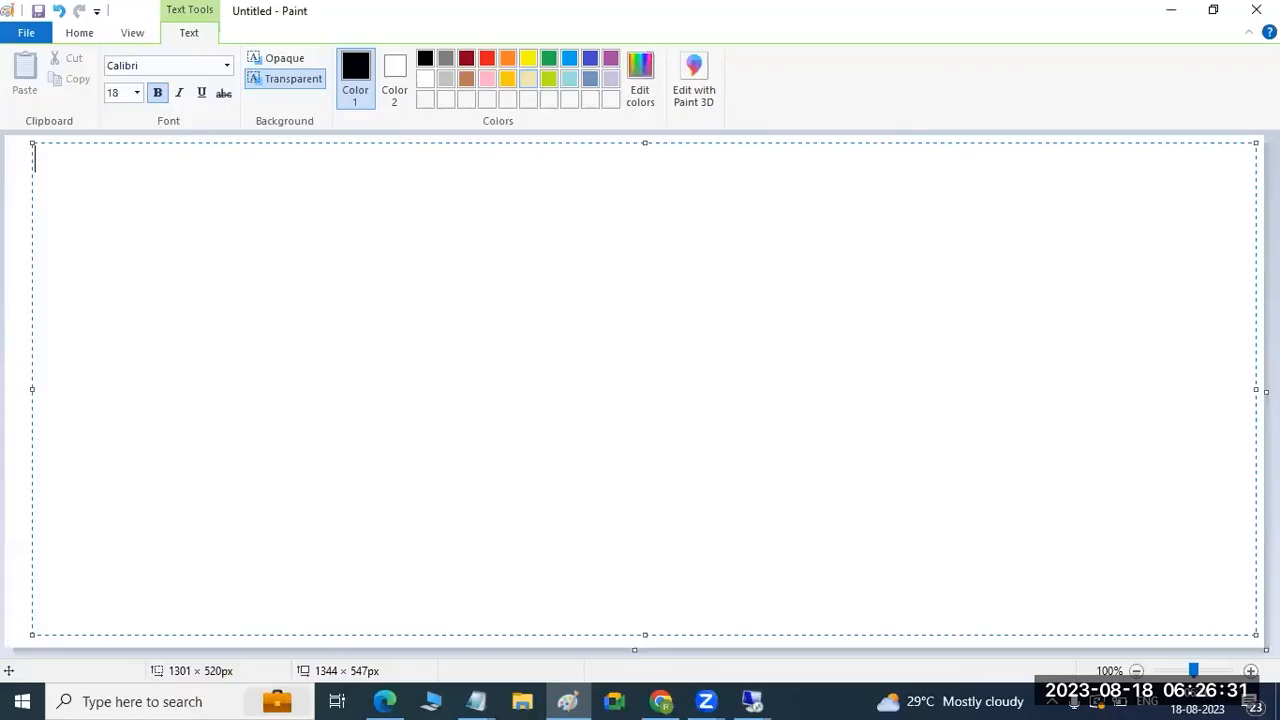
Step: Enter the heading "SMICM/SICF" in the Paint text box with a line of equals signs beneath it
text(SMICM/SICF)
key(Return)
text(===============)
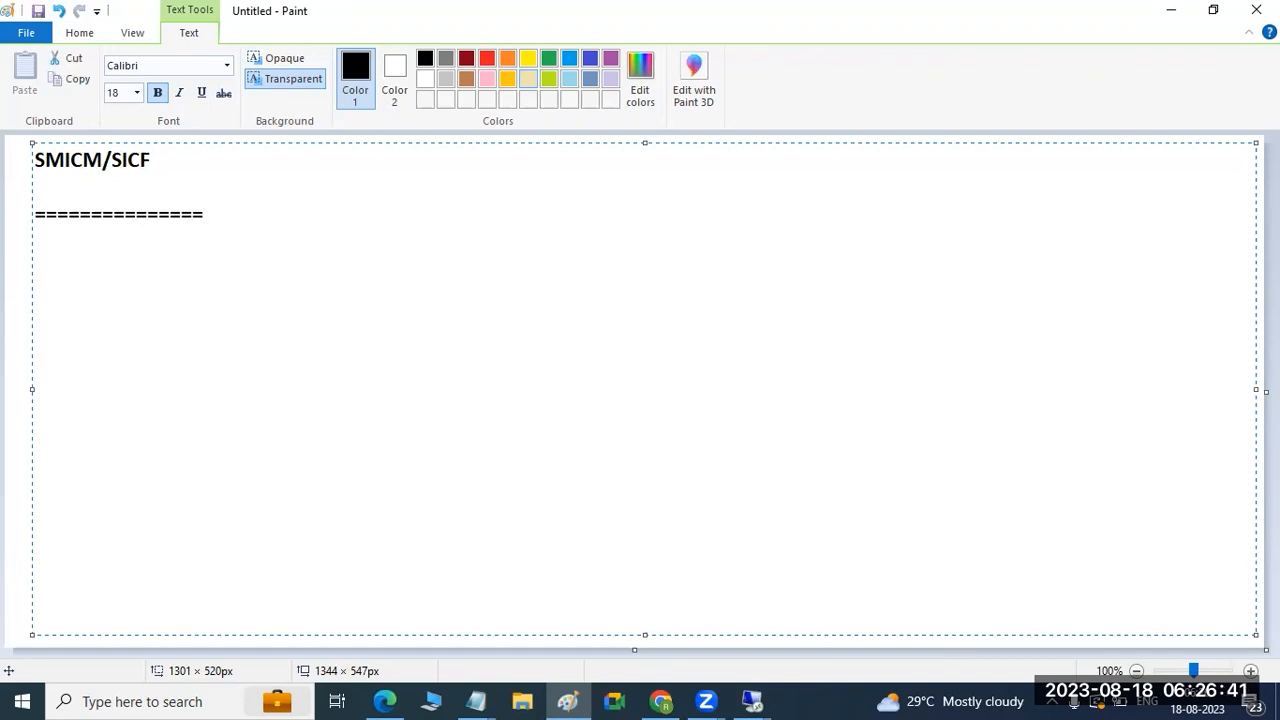
Step: Switch to the 49.206.199.235:3390 remote session and open transaction SMICM in SAP with /nsmicm
click(752, 700)
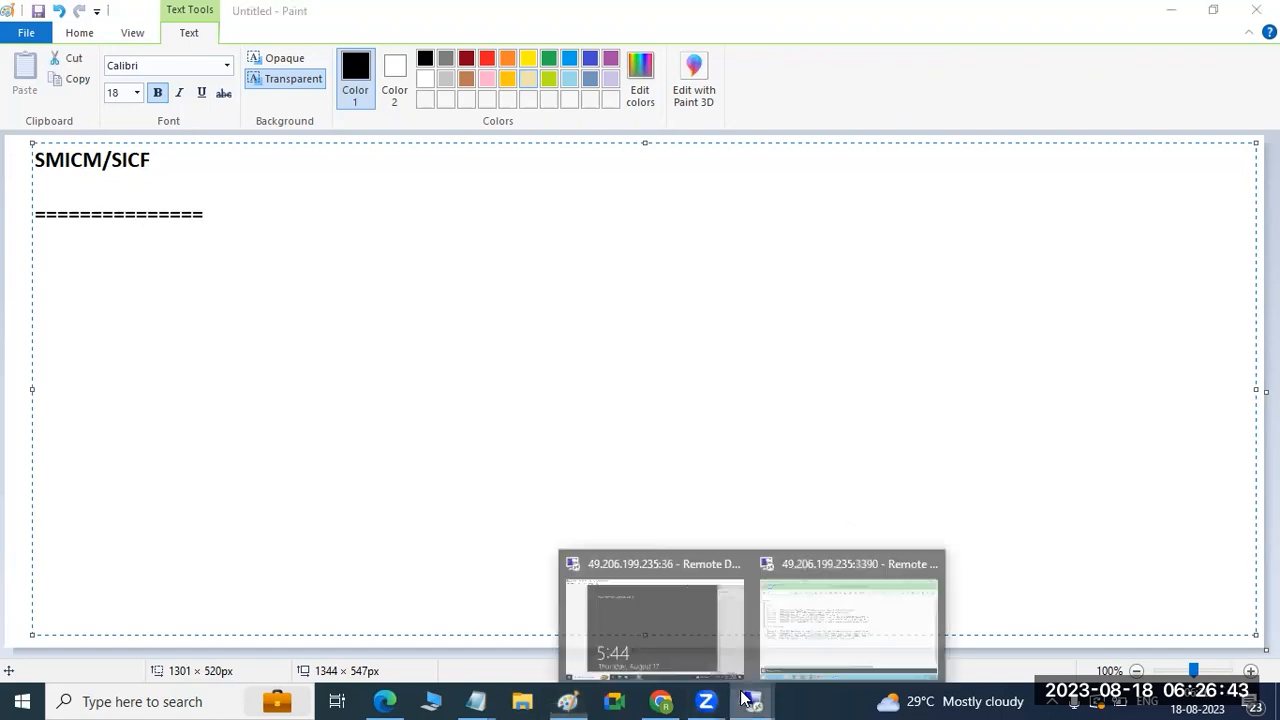
click(786, 597)
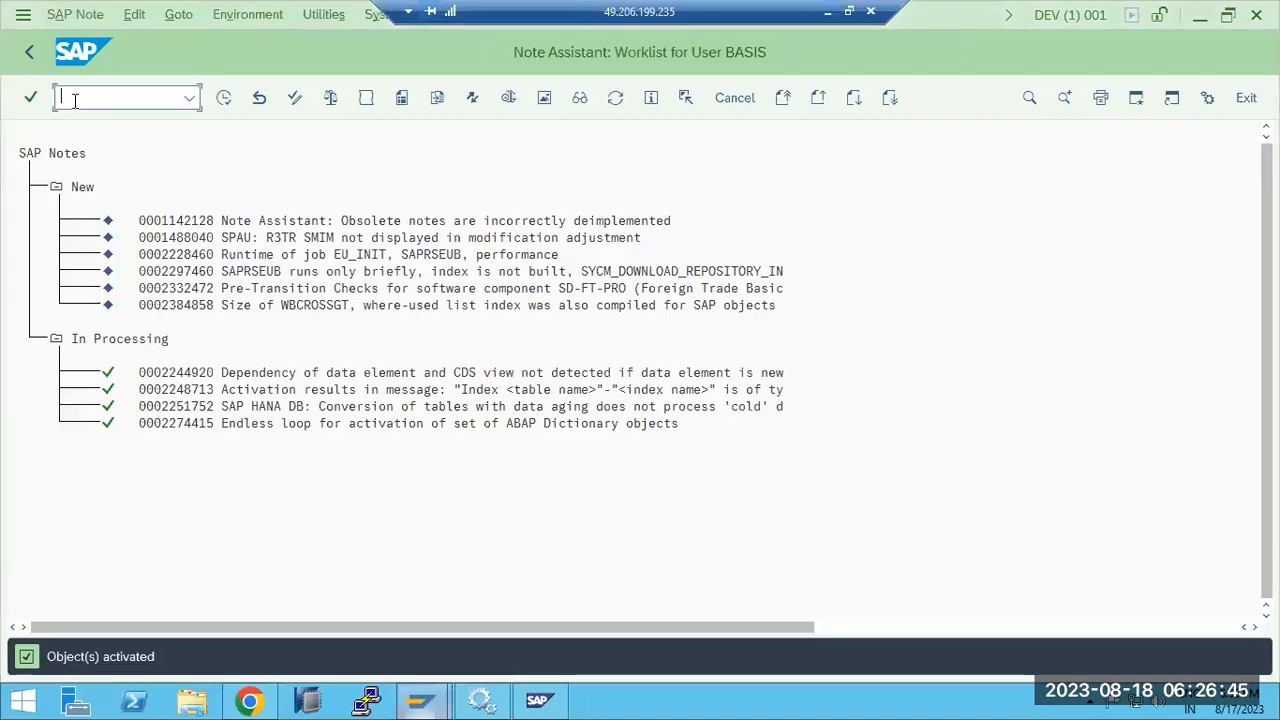
text(/nsmi)
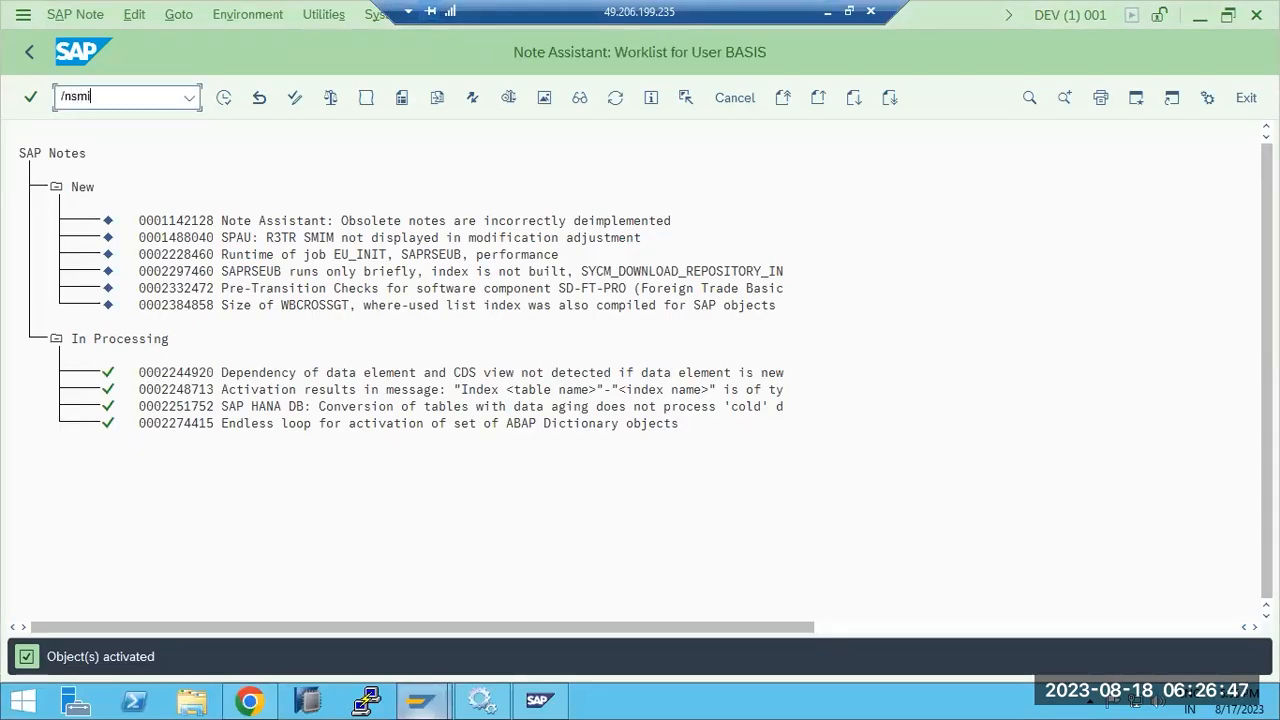
text(mc)
key(BackSpace)
key(BackSpace)
key(BackSpace)
key(BackSpace)
text(micm)
key(Return)
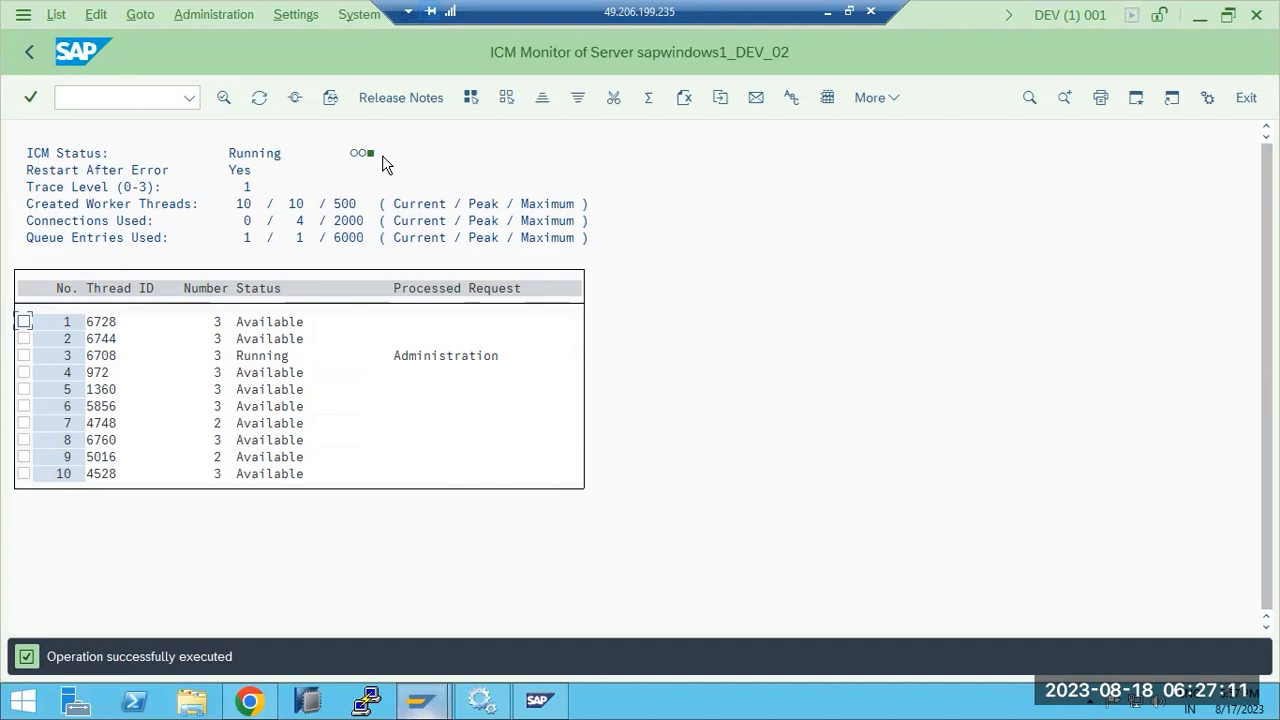
Step: Examine the process list, access points and ABAP work process table of DEV instance sapwindows1 2 in the SAP Management Console, and return to the ICM Monitor
mouse_move(428, 705)
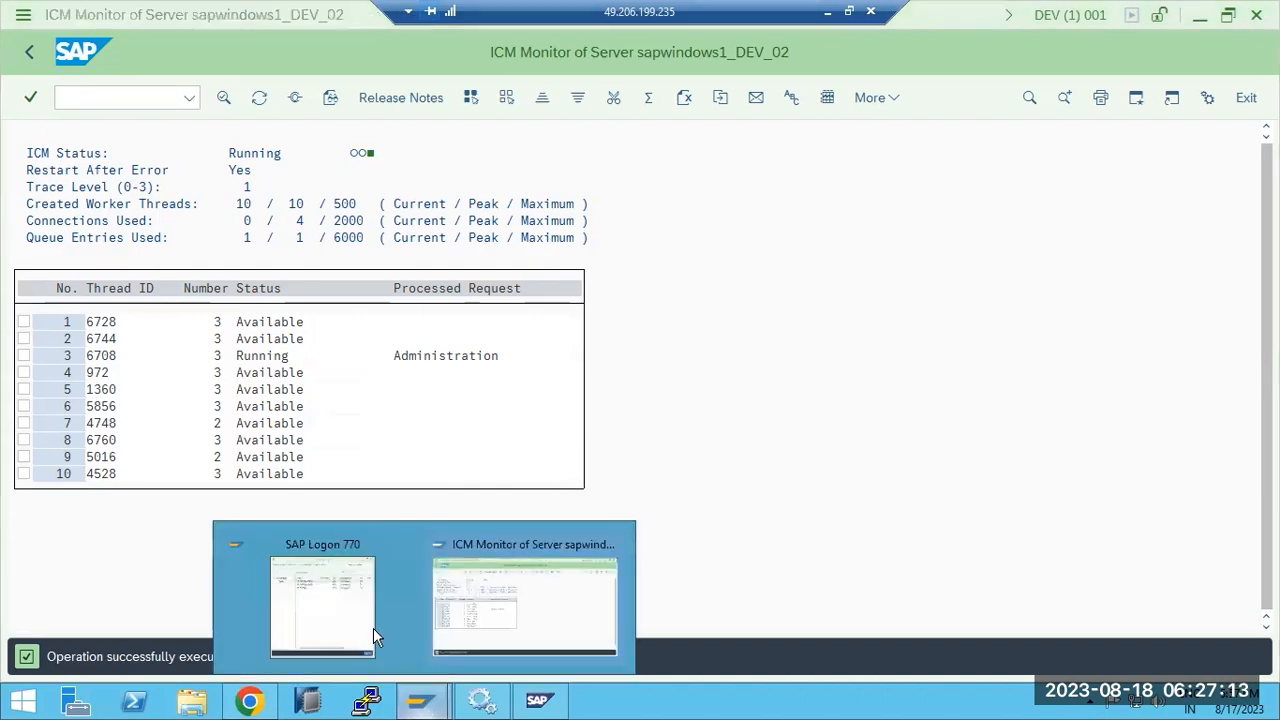
click(354, 626)
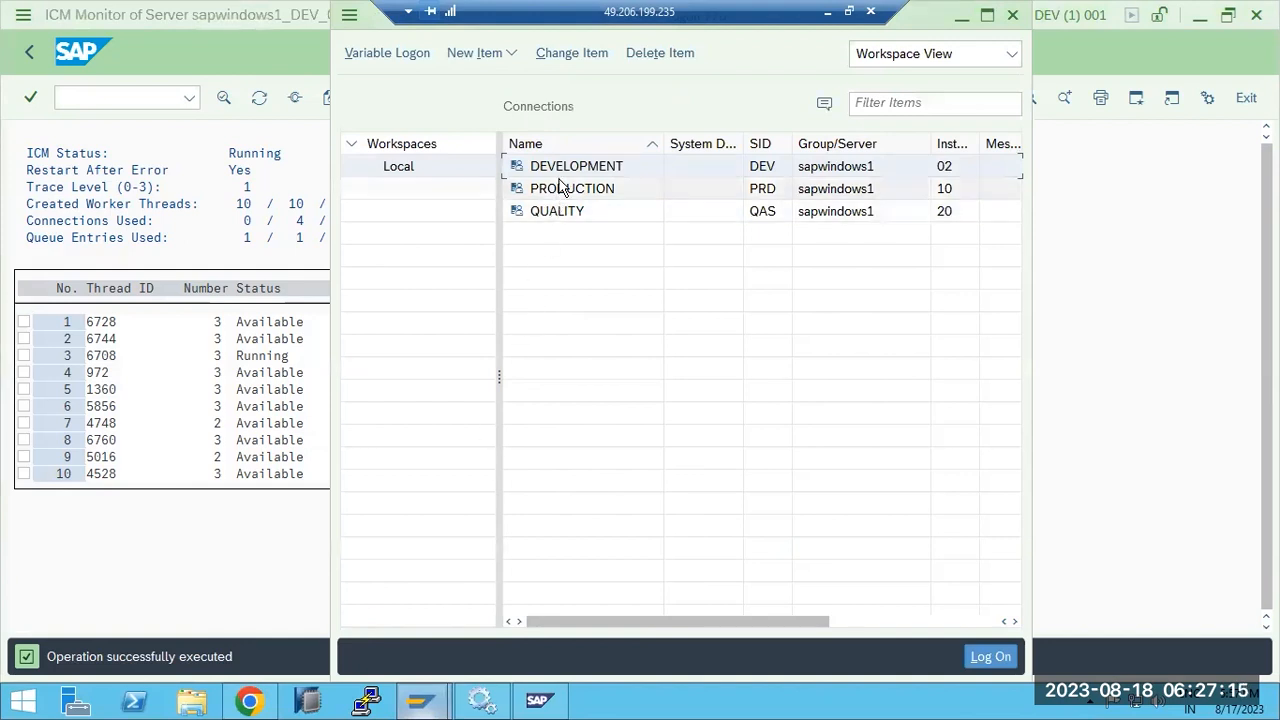
mouse_move(539, 700)
click(463, 590)
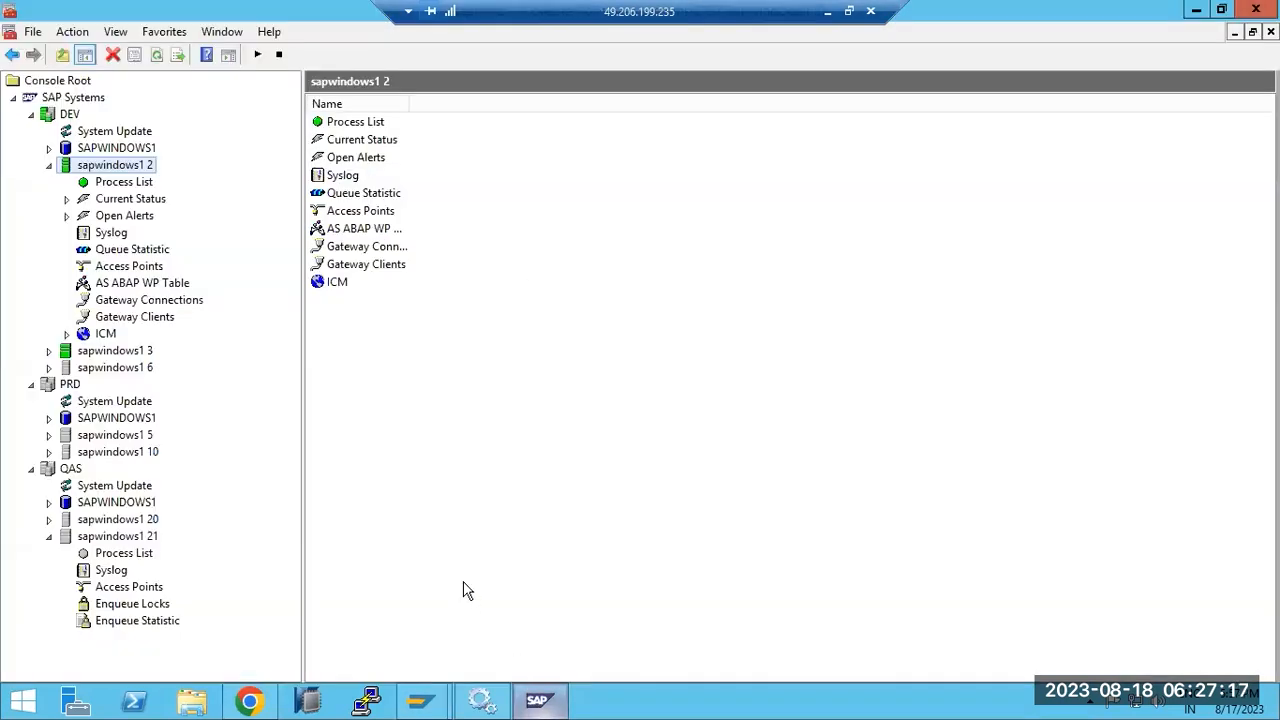
click(102, 182)
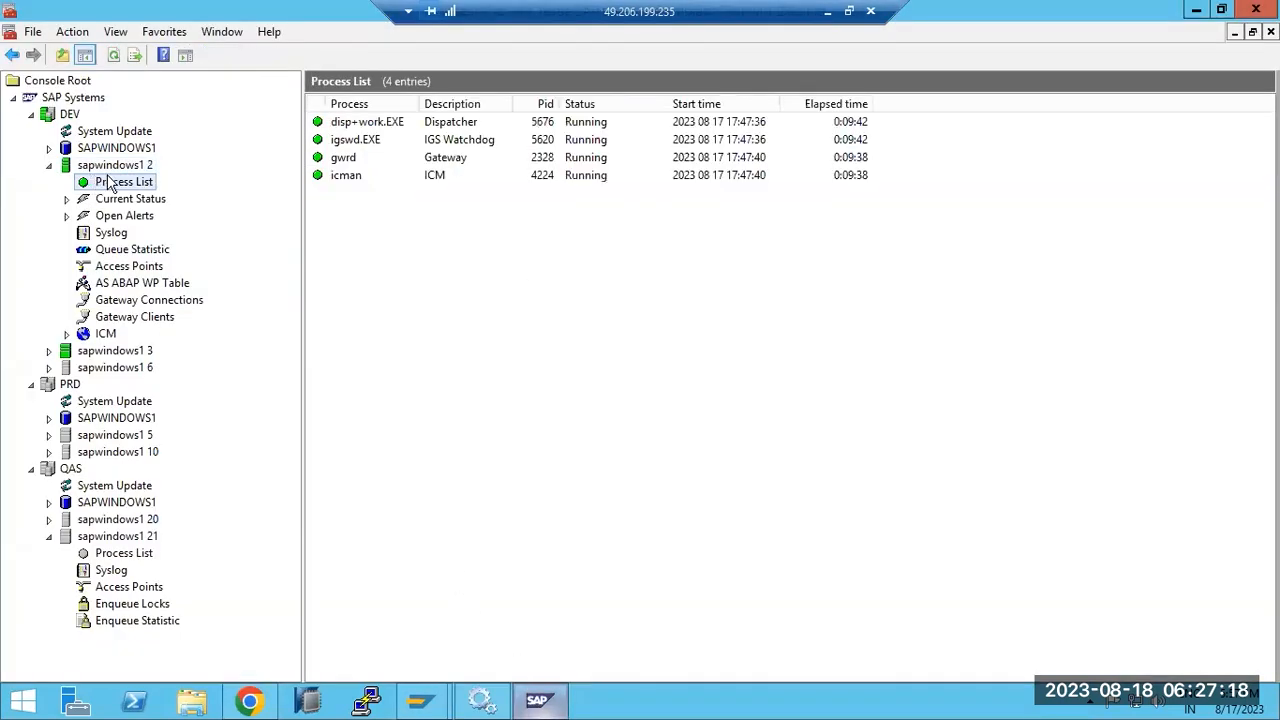
click(368, 124)
click(126, 267)
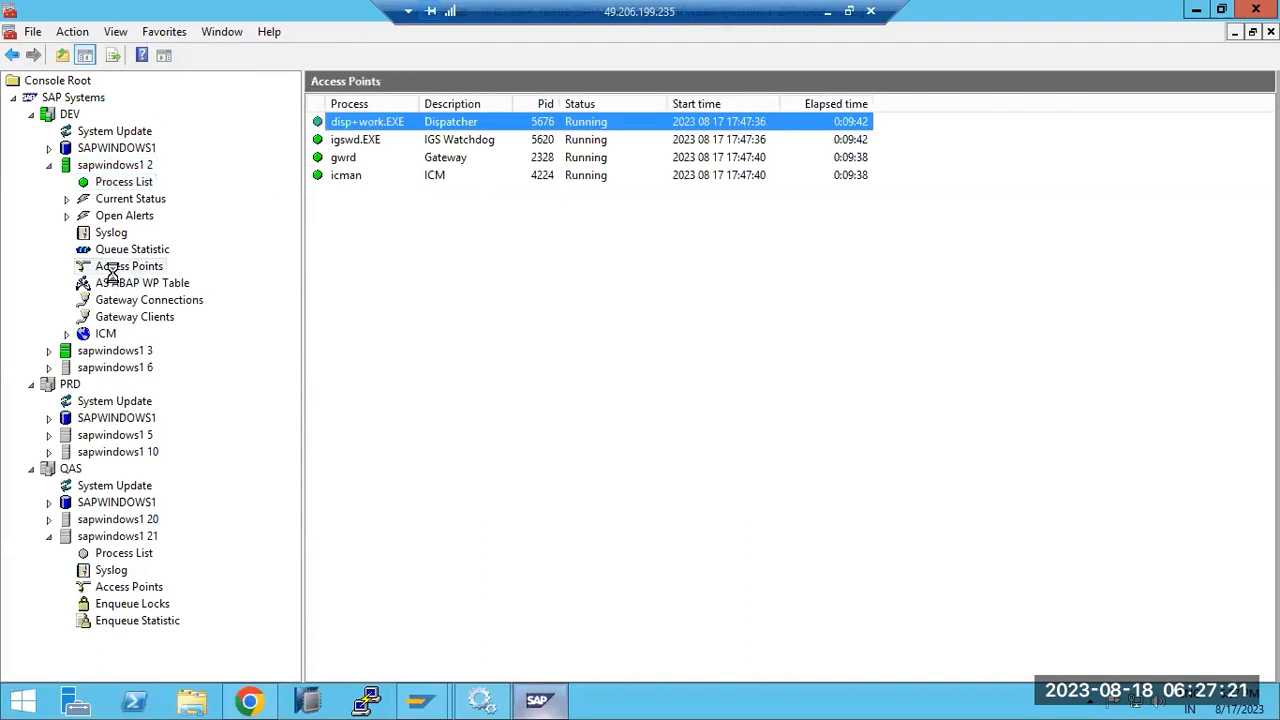
click(120, 283)
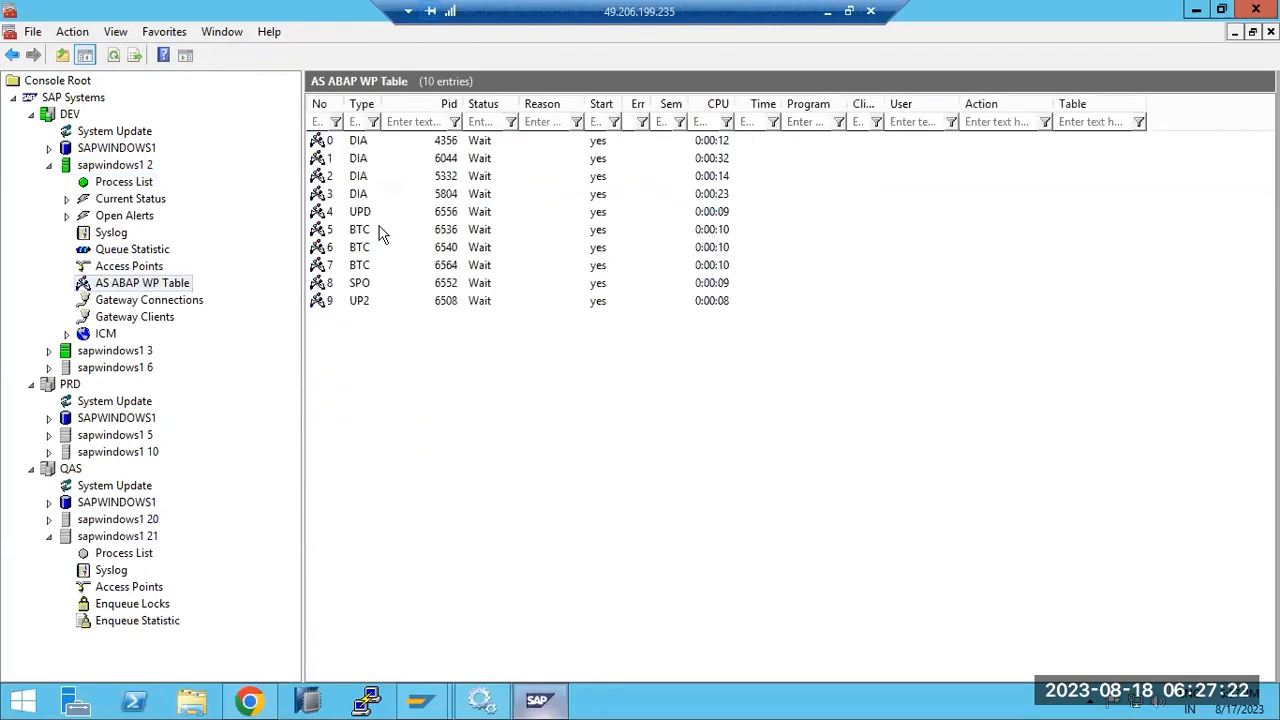
click(128, 268)
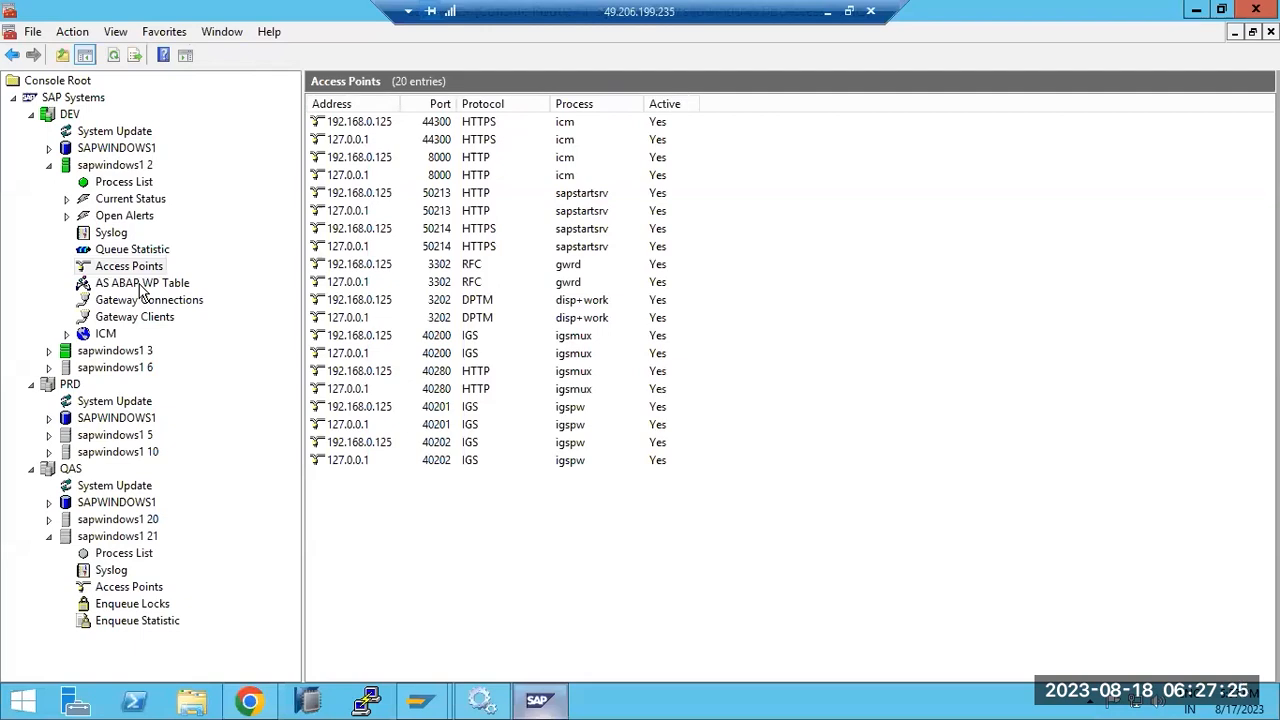
click(141, 285)
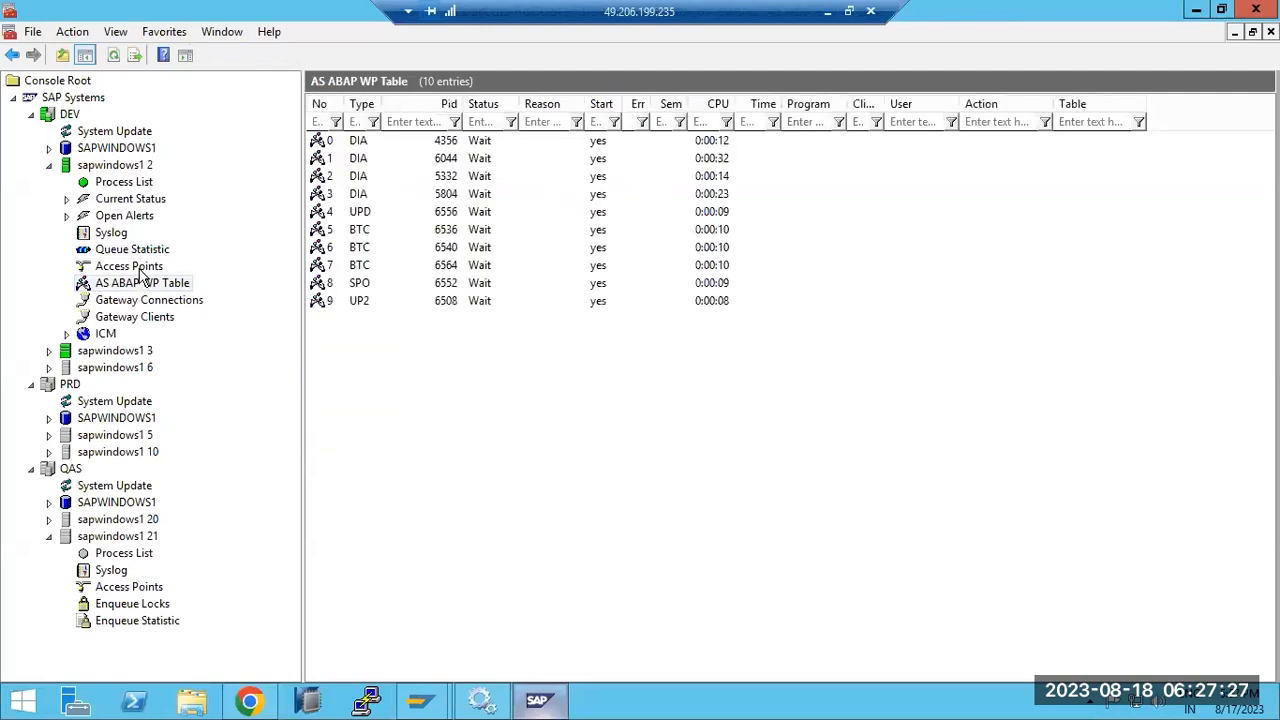
click(122, 183)
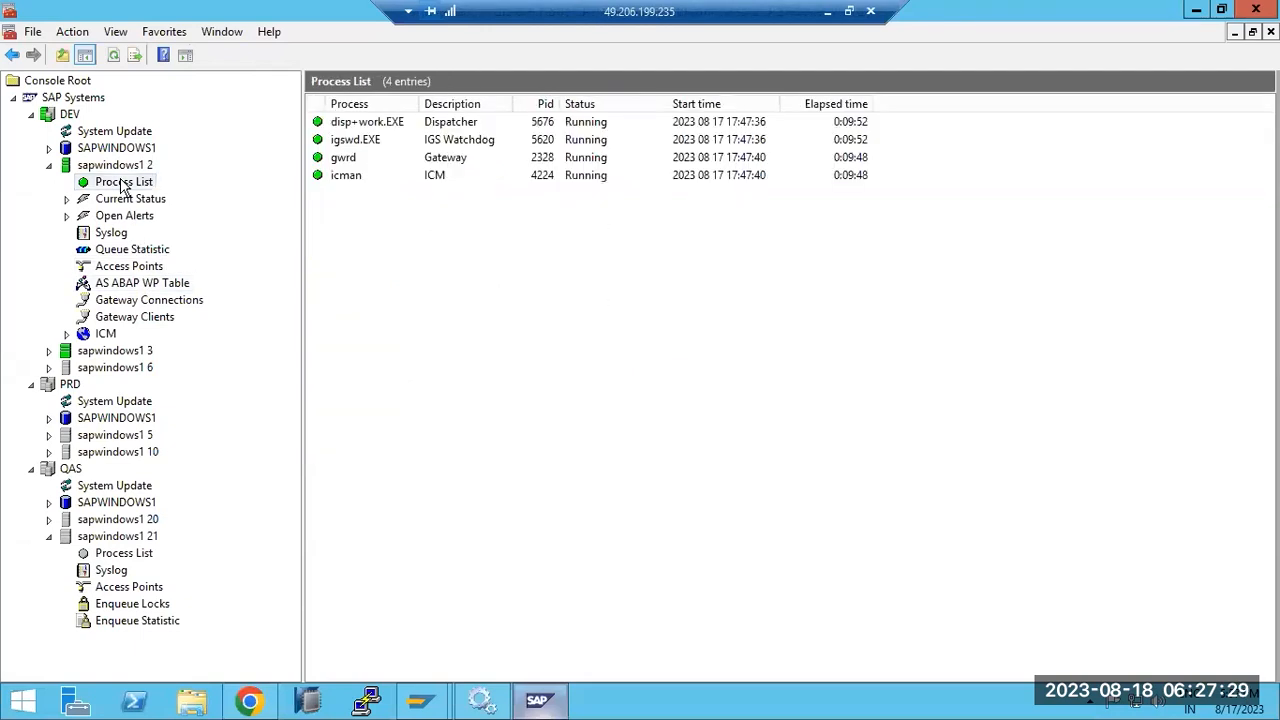
click(540, 702)
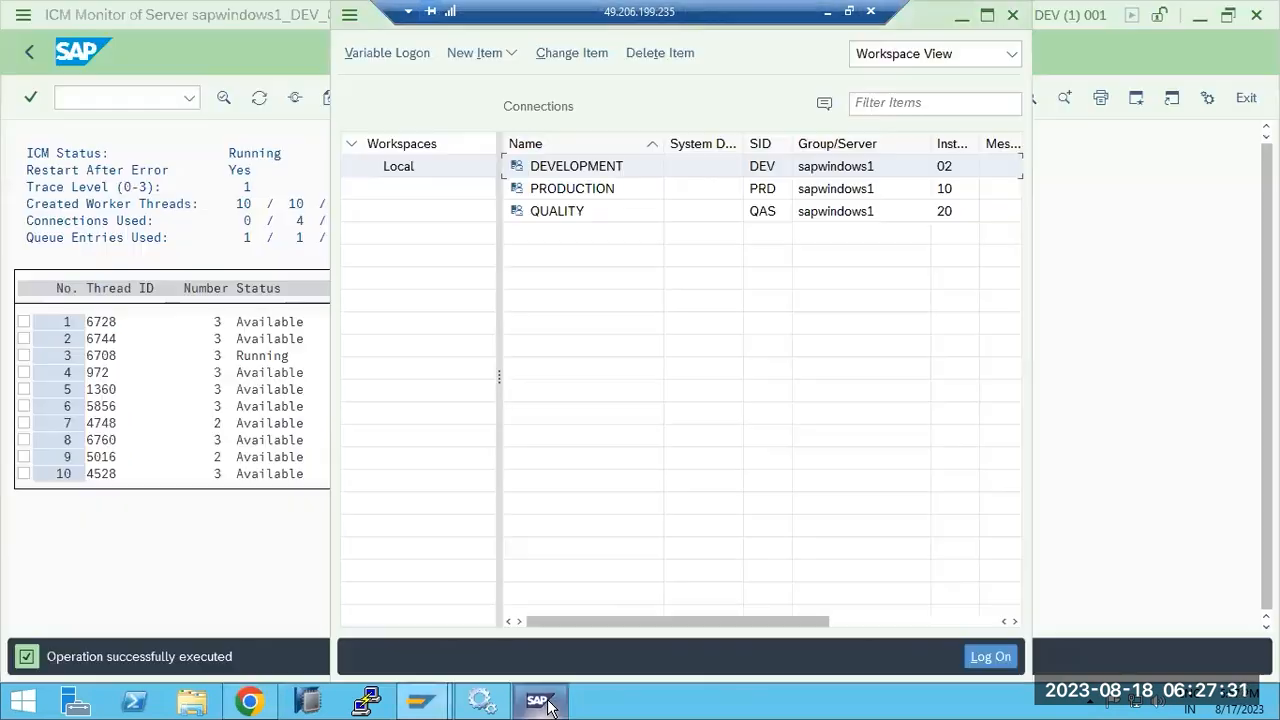
click(1110, 355)
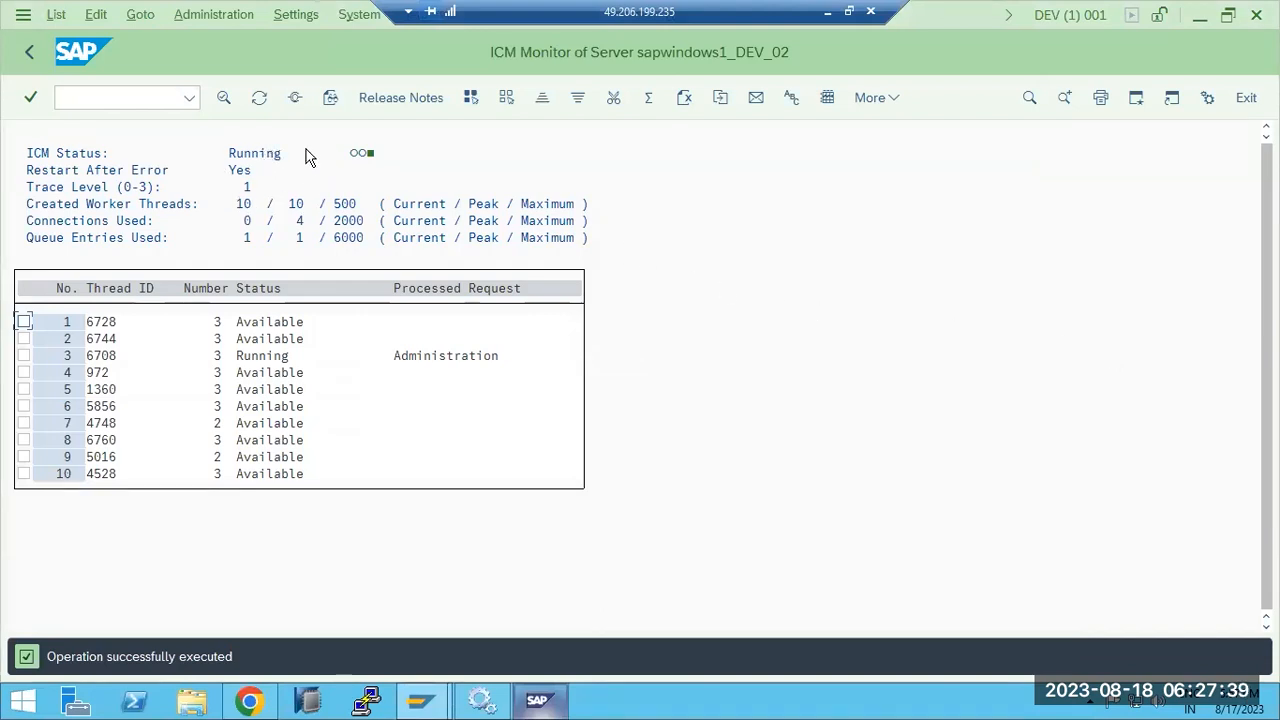
click(246, 702)
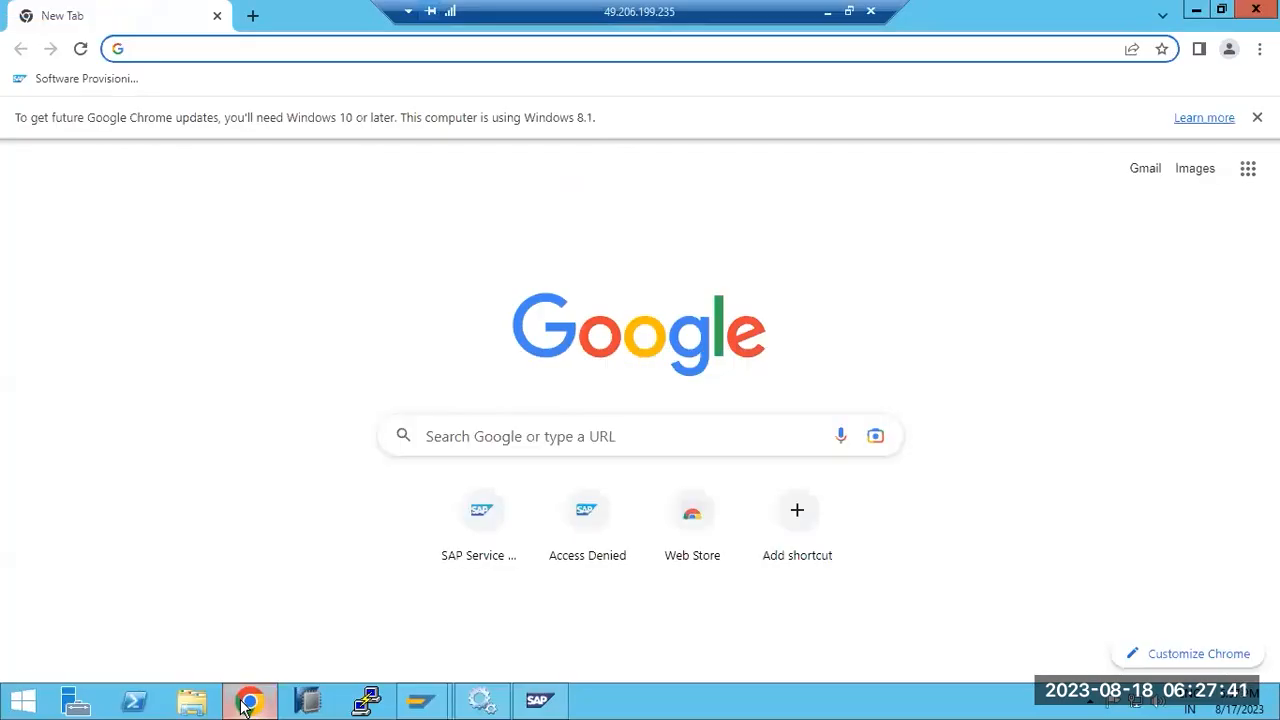
click(246, 702)
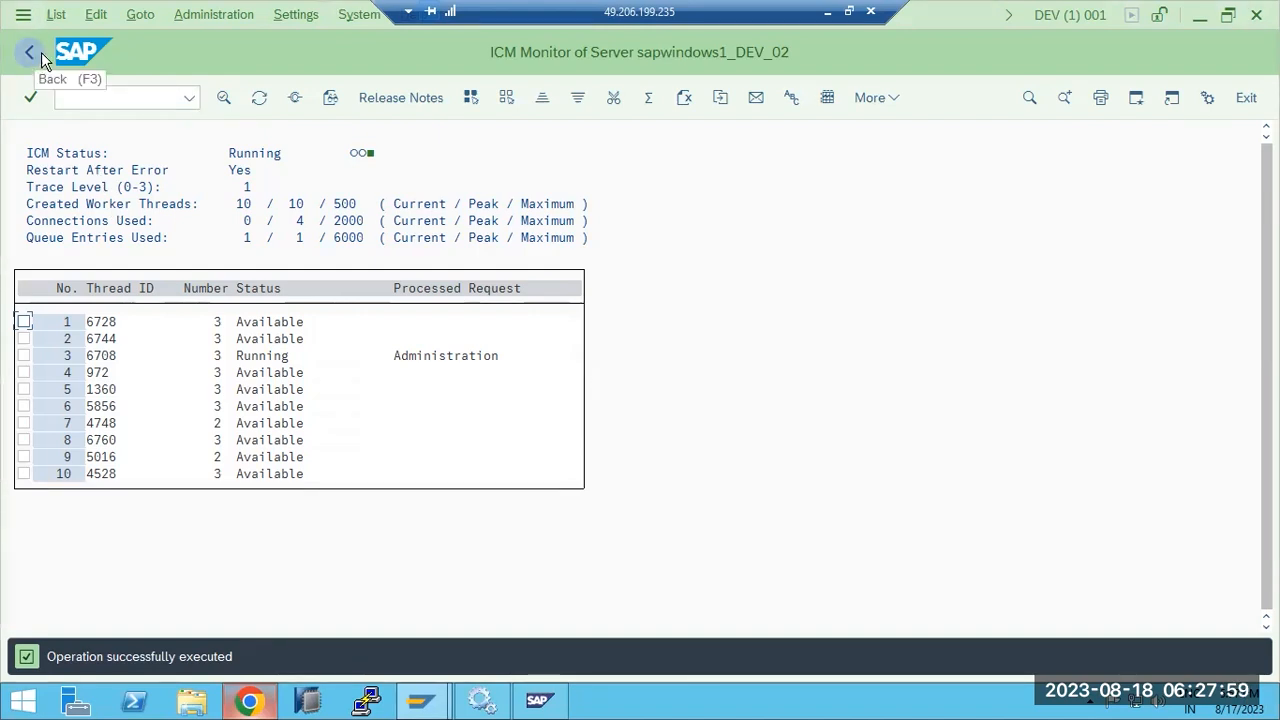
Step: Display the active ICM services and examine the HTTPS and HTTP service ports
click(138, 15)
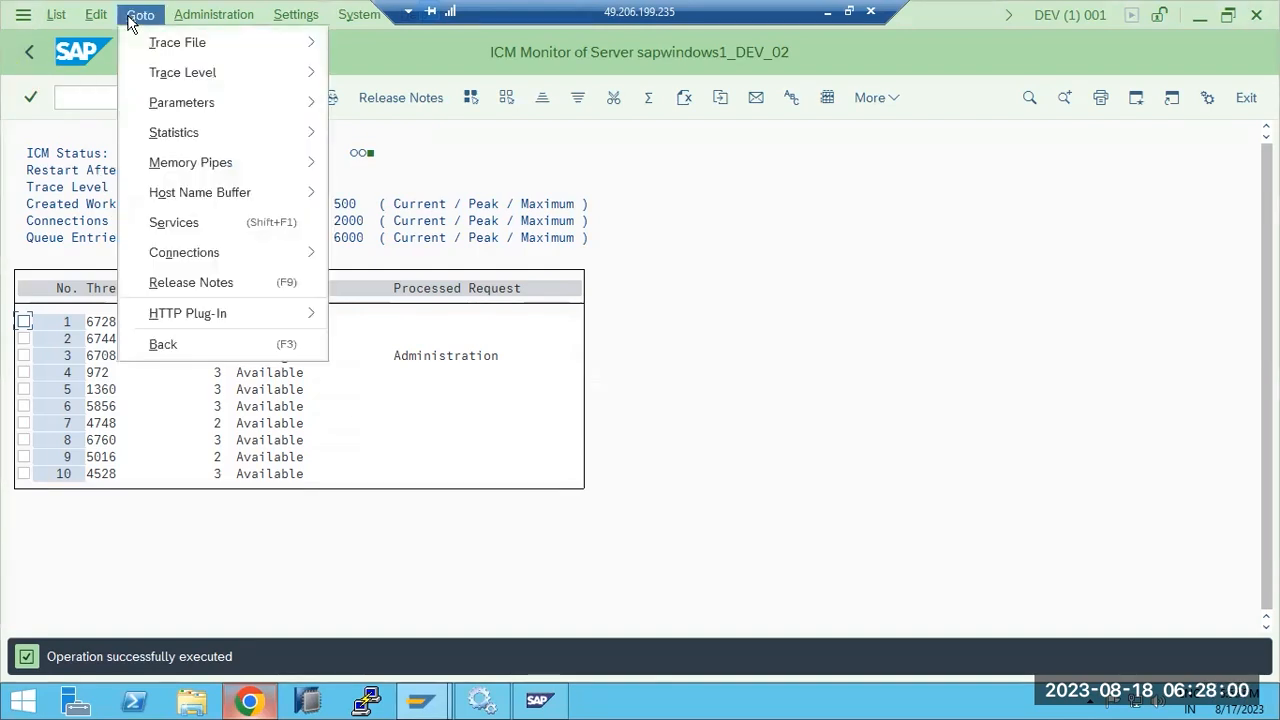
click(195, 234)
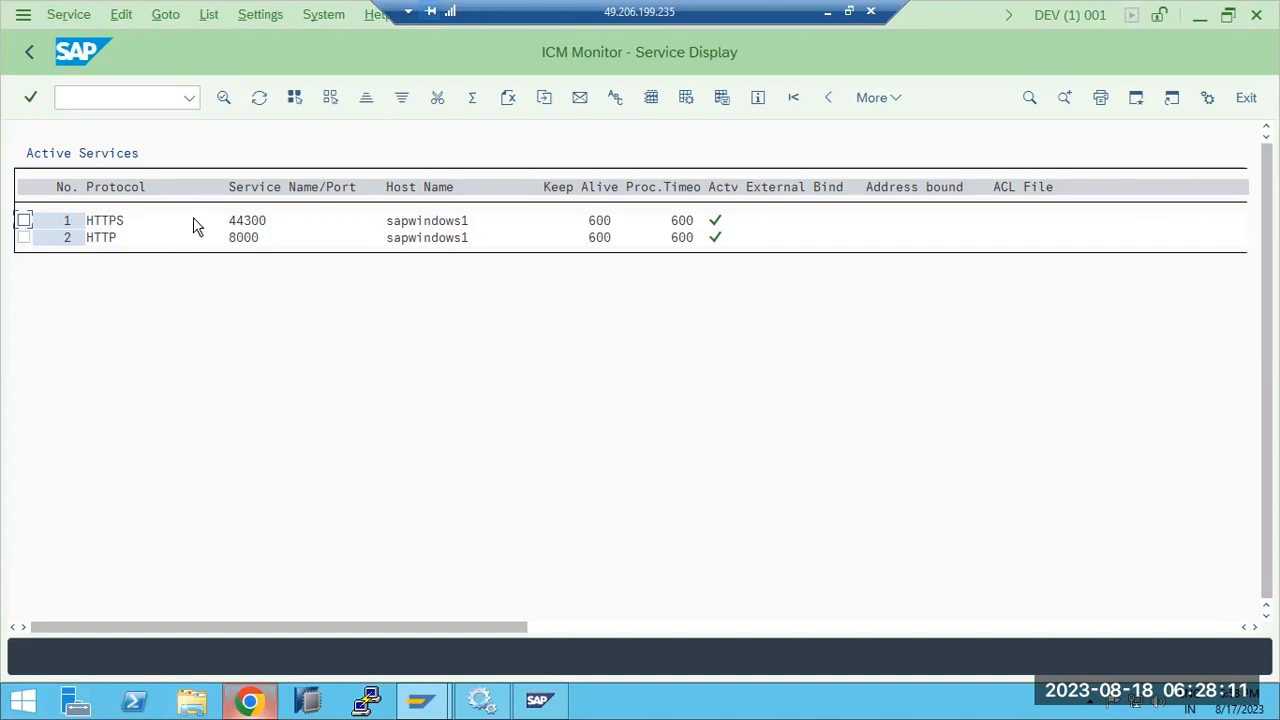
click(238, 224)
click(242, 238)
click(257, 704)
click(257, 704)
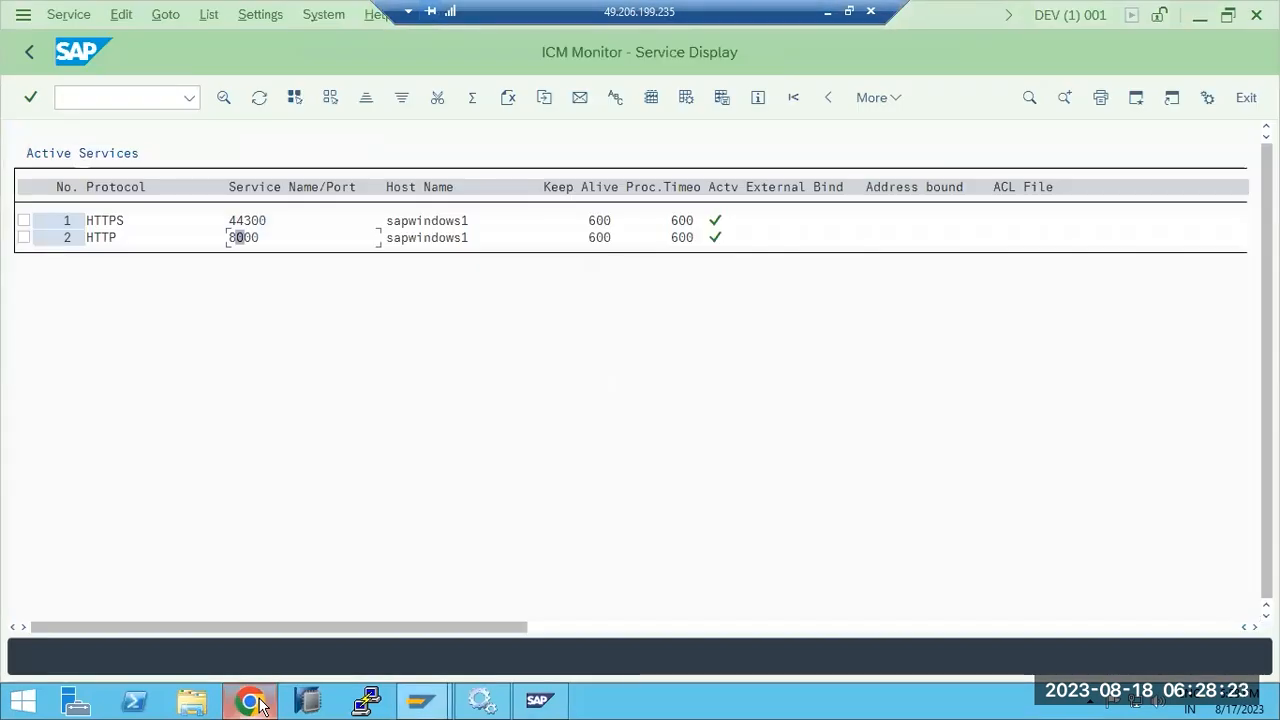
click(257, 704)
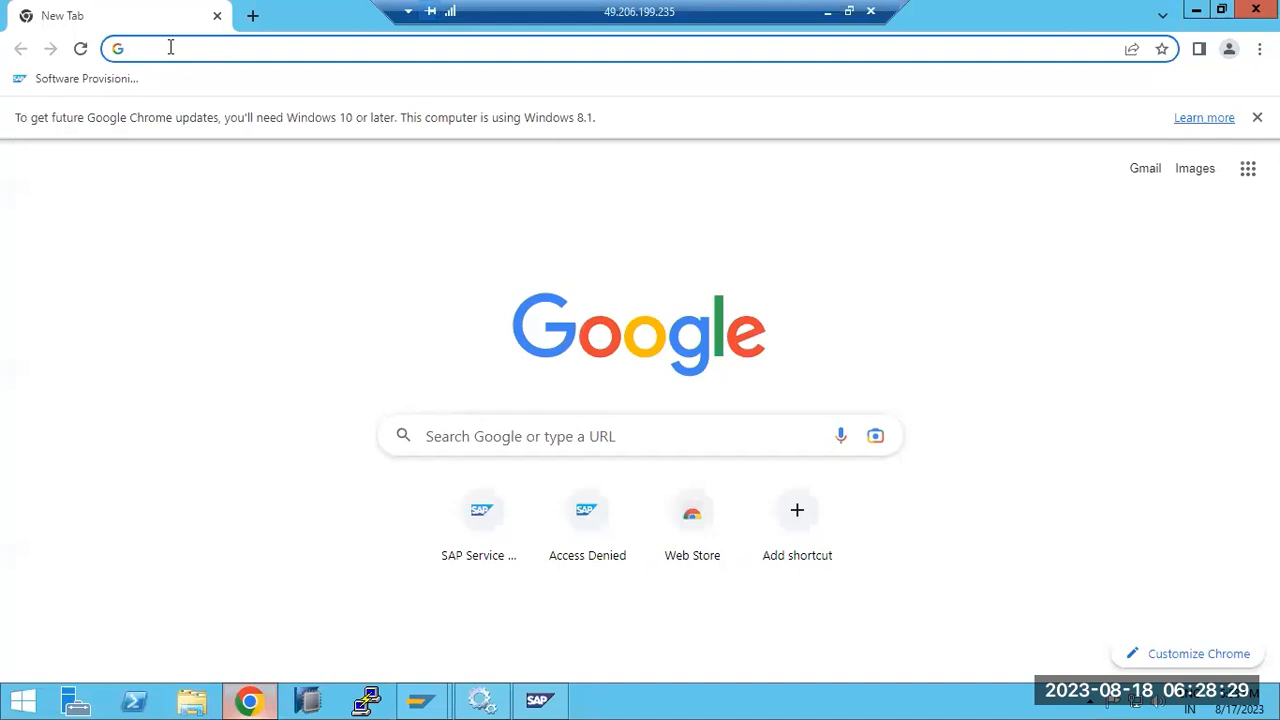
click(259, 702)
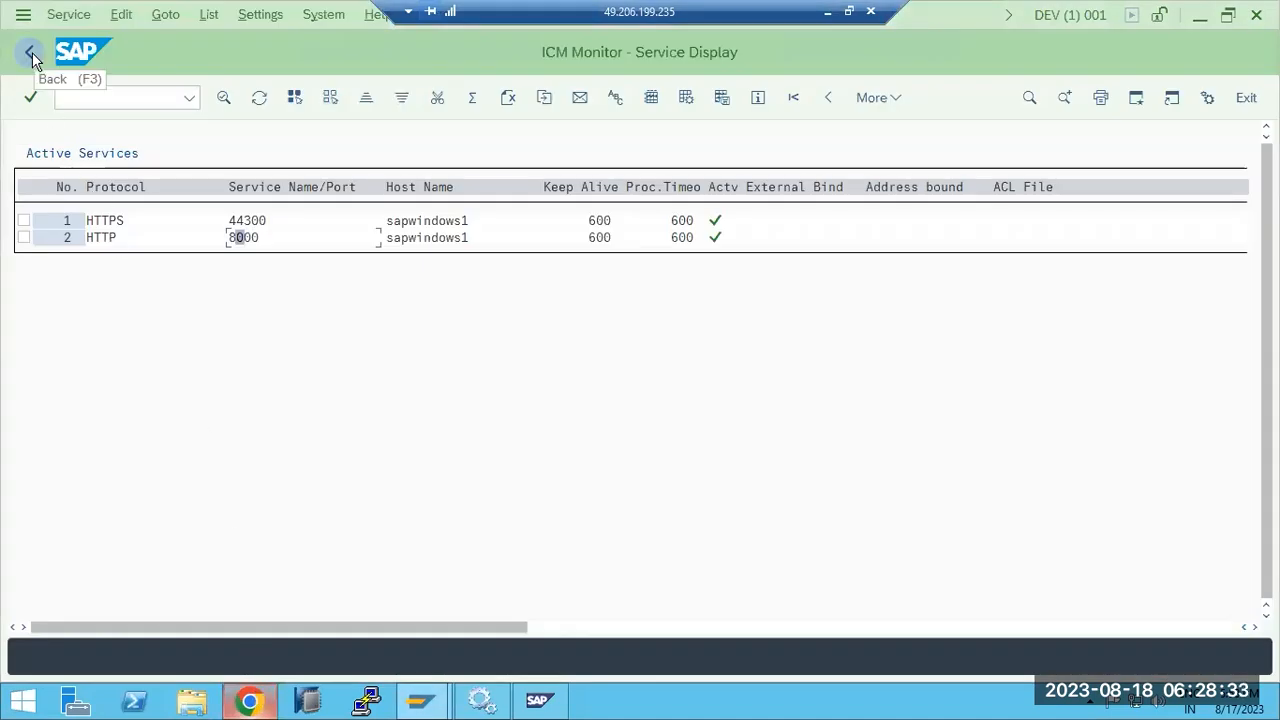
Step: Return to the ICM Monitor, reopen the active services list to review it, and go back to the thread overview
click(31, 53)
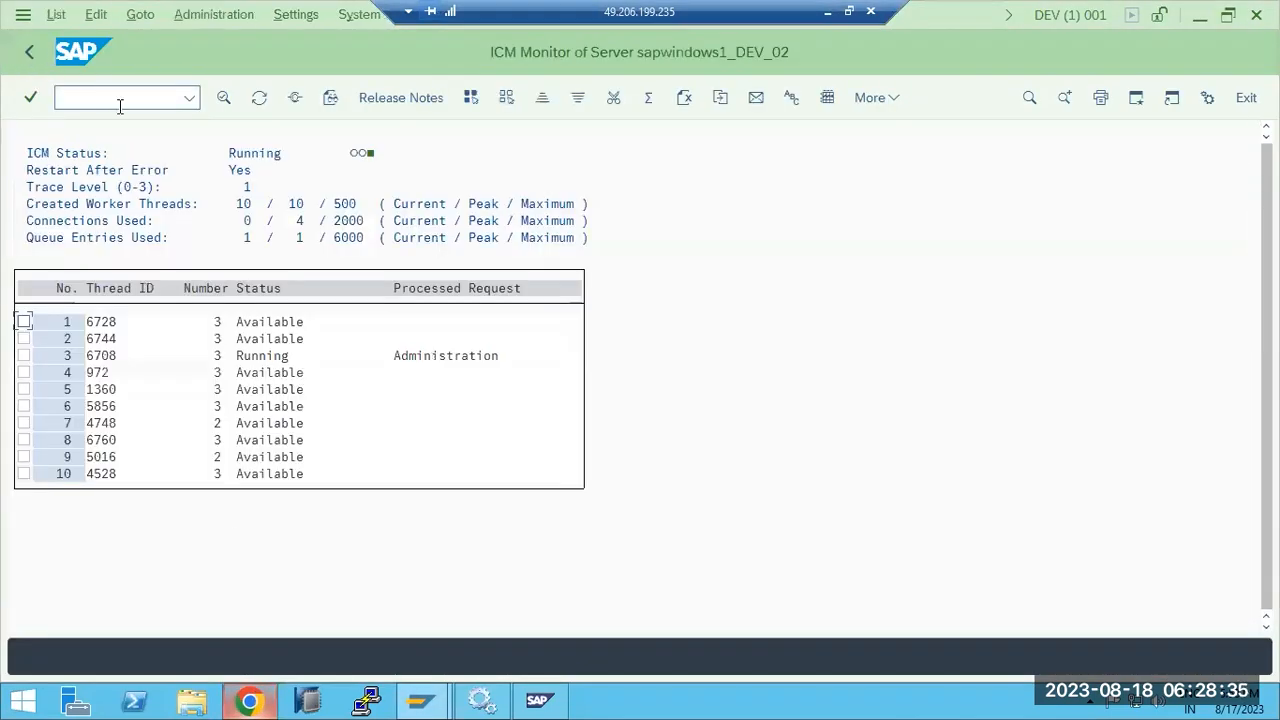
click(142, 15)
click(170, 234)
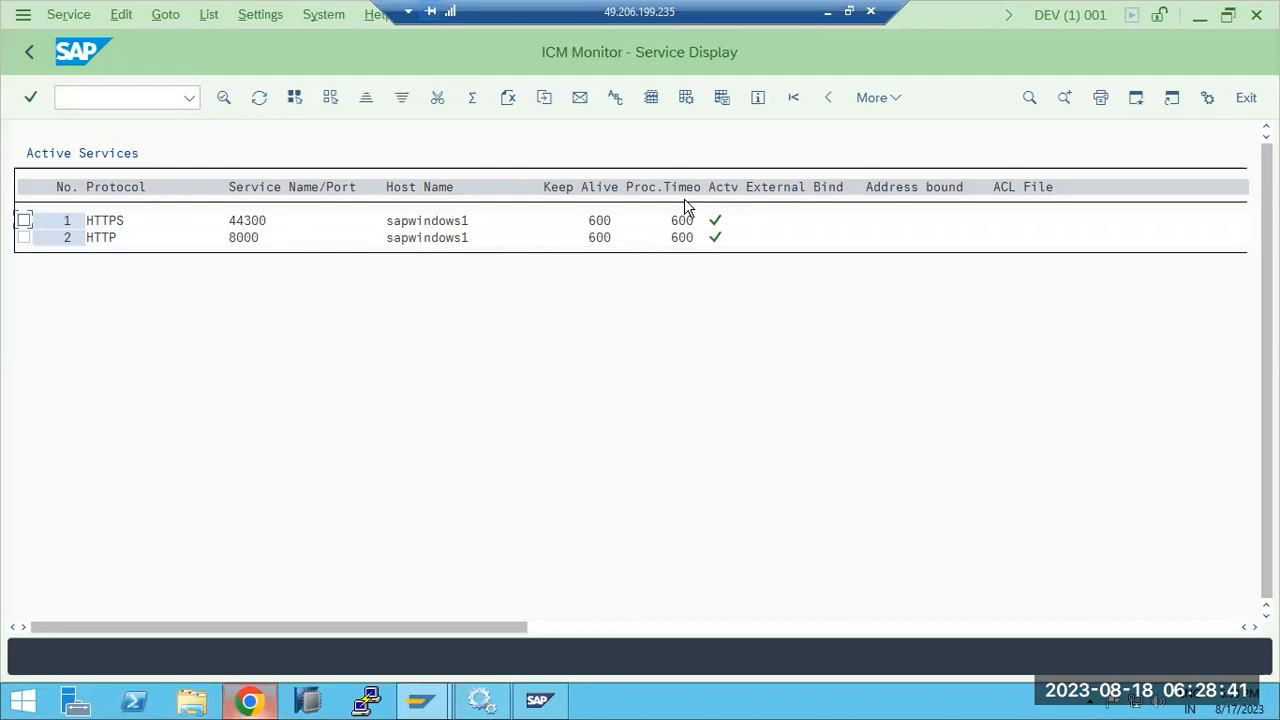
click(30, 55)
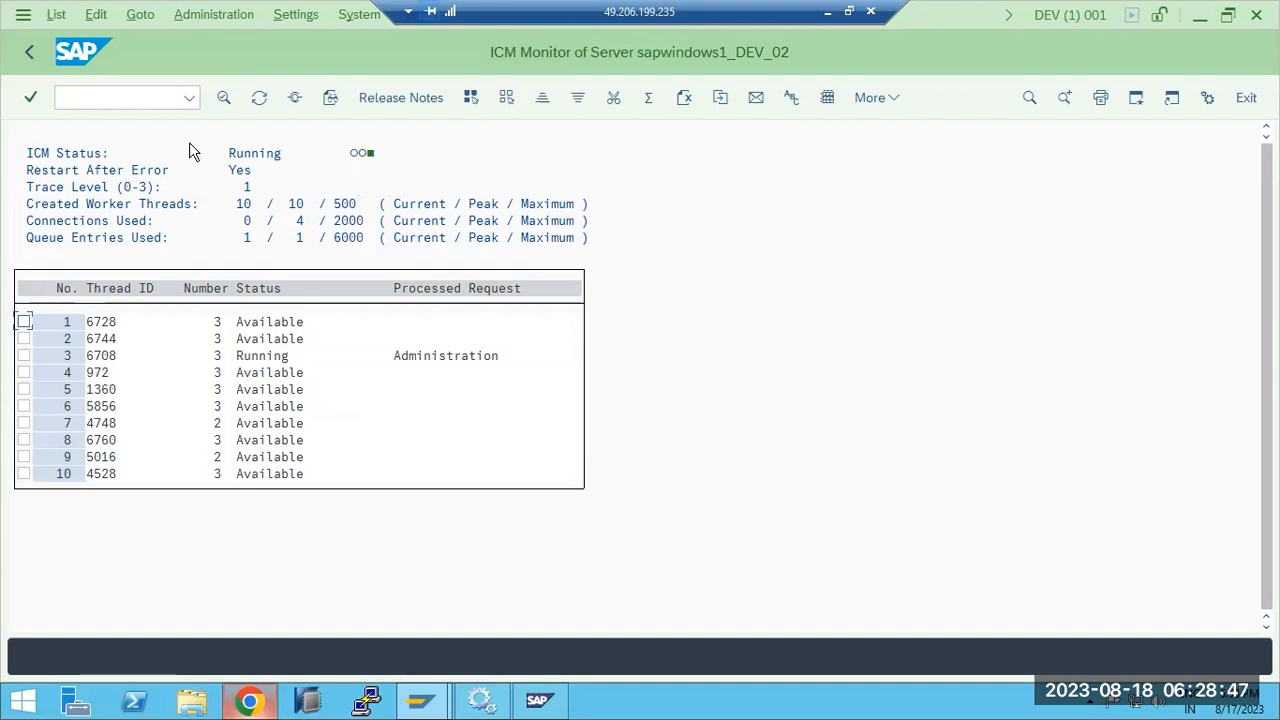
Step: Display the complete ICM trace file dev_icm, examine its SSL initialization and service start entries, and return to the ICM Monitor
click(140, 14)
mouse_move(176, 48)
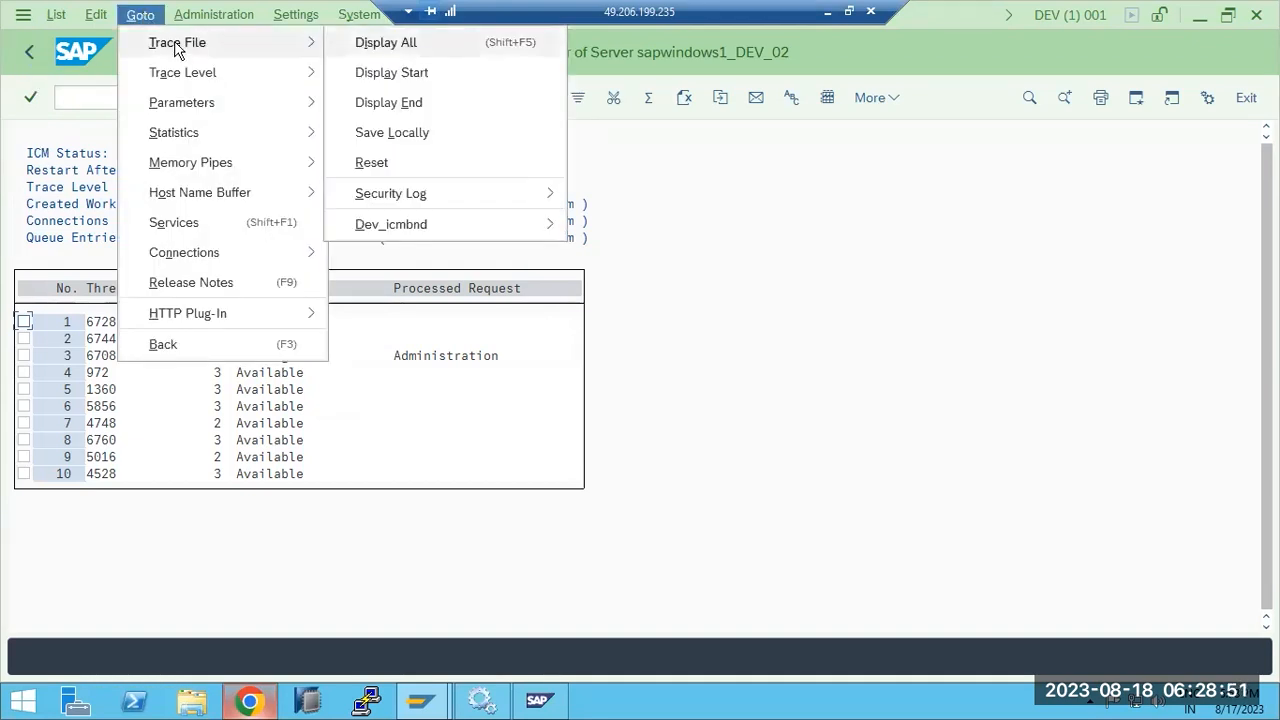
key(shift+F5)
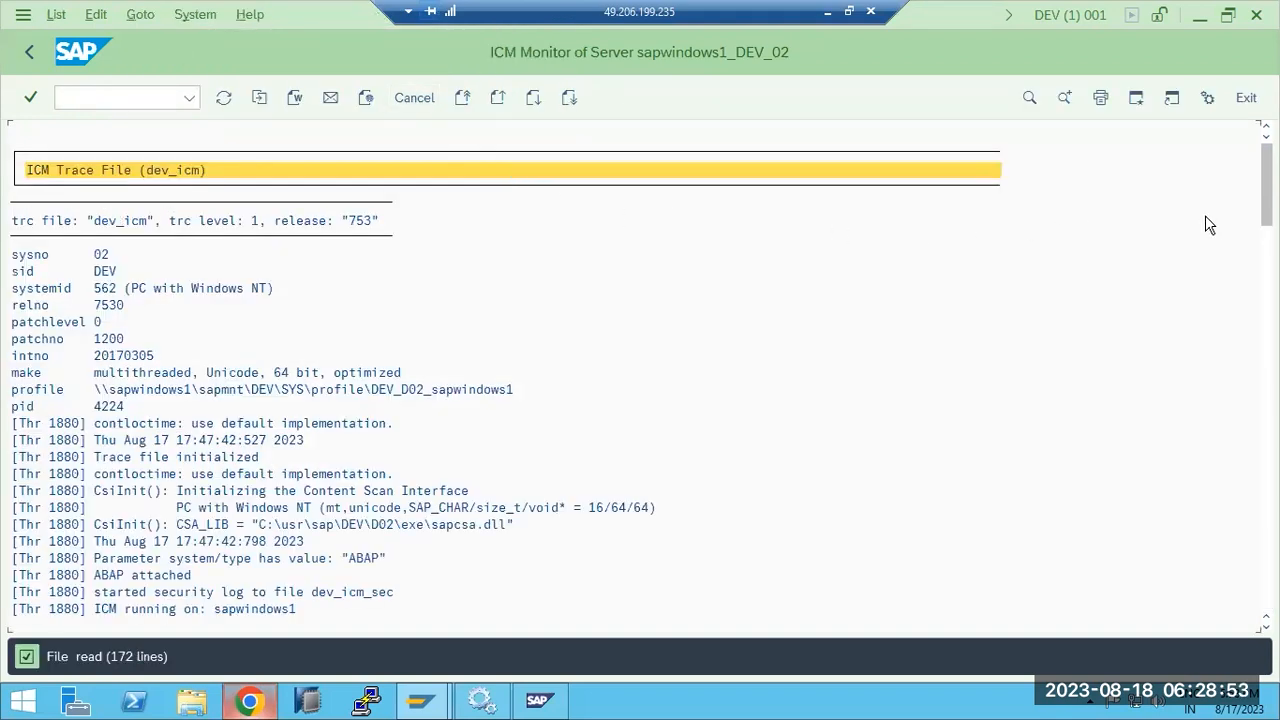
drag(1267, 198, 840, 205)
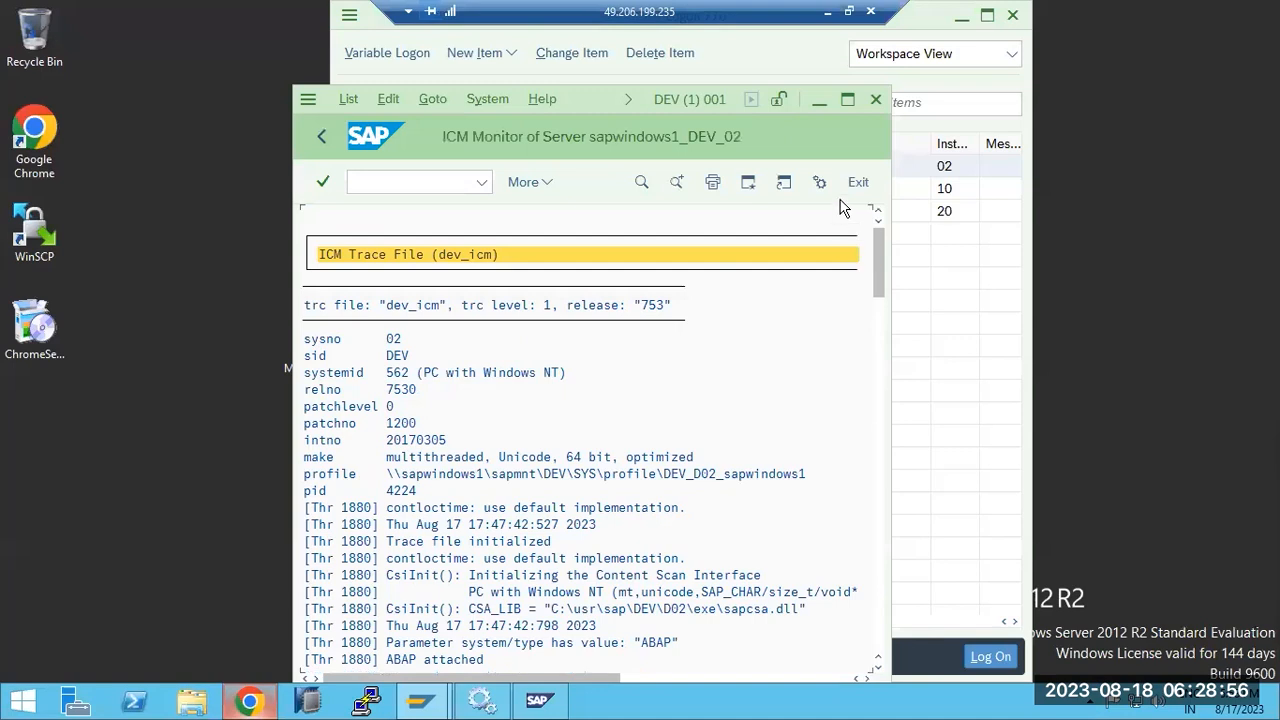
click(849, 101)
drag(1266, 184, 1266, 612)
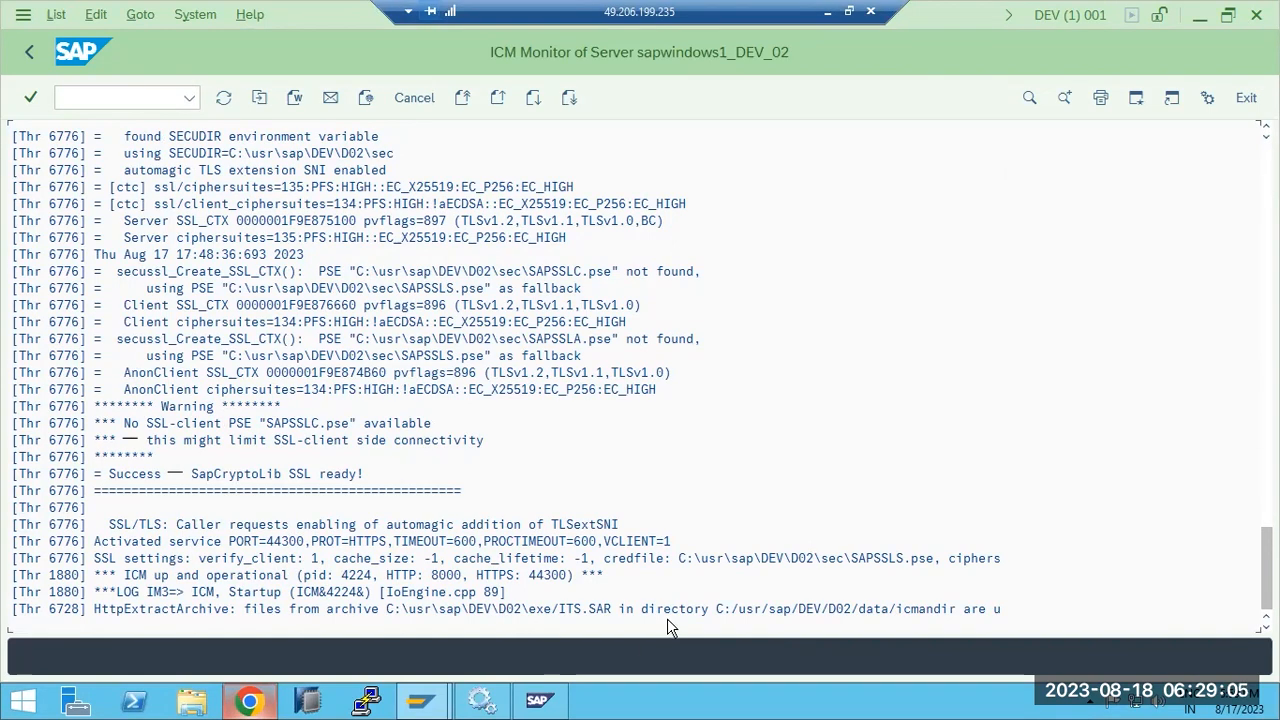
scroll(510, 540, up, 3)
scroll(510, 540, up, 8)
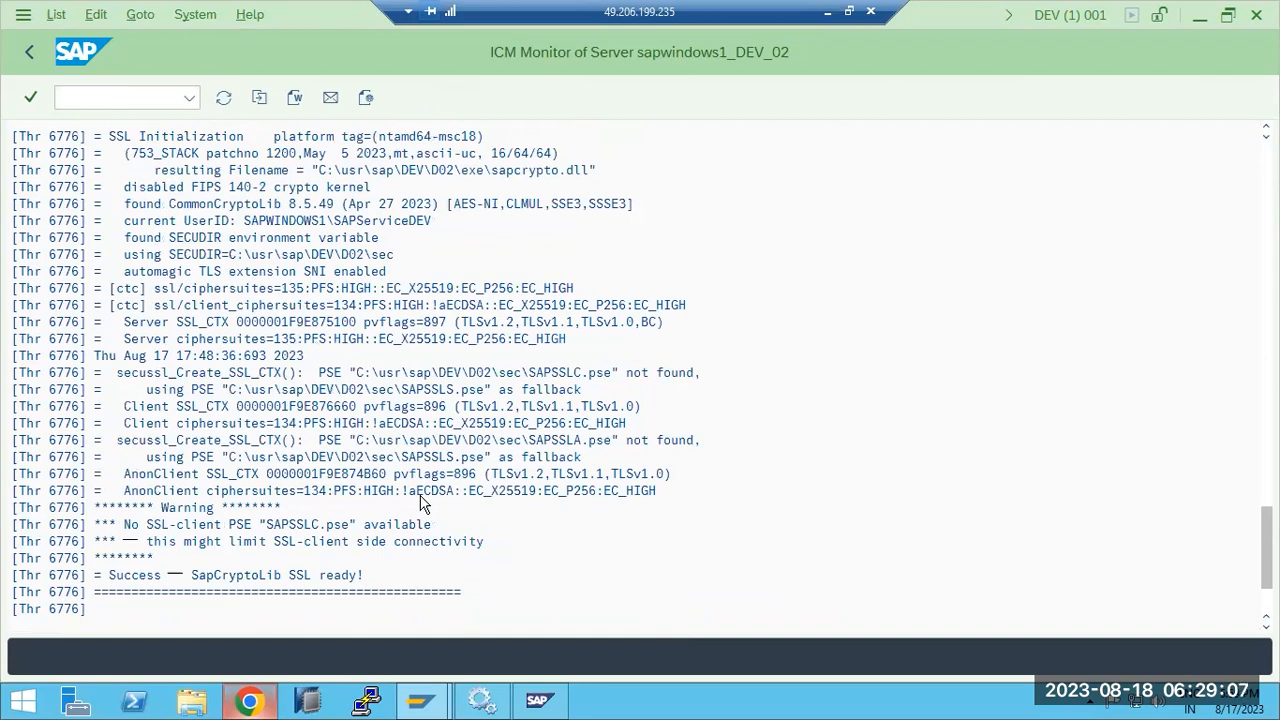
scroll(420, 503, up, 7)
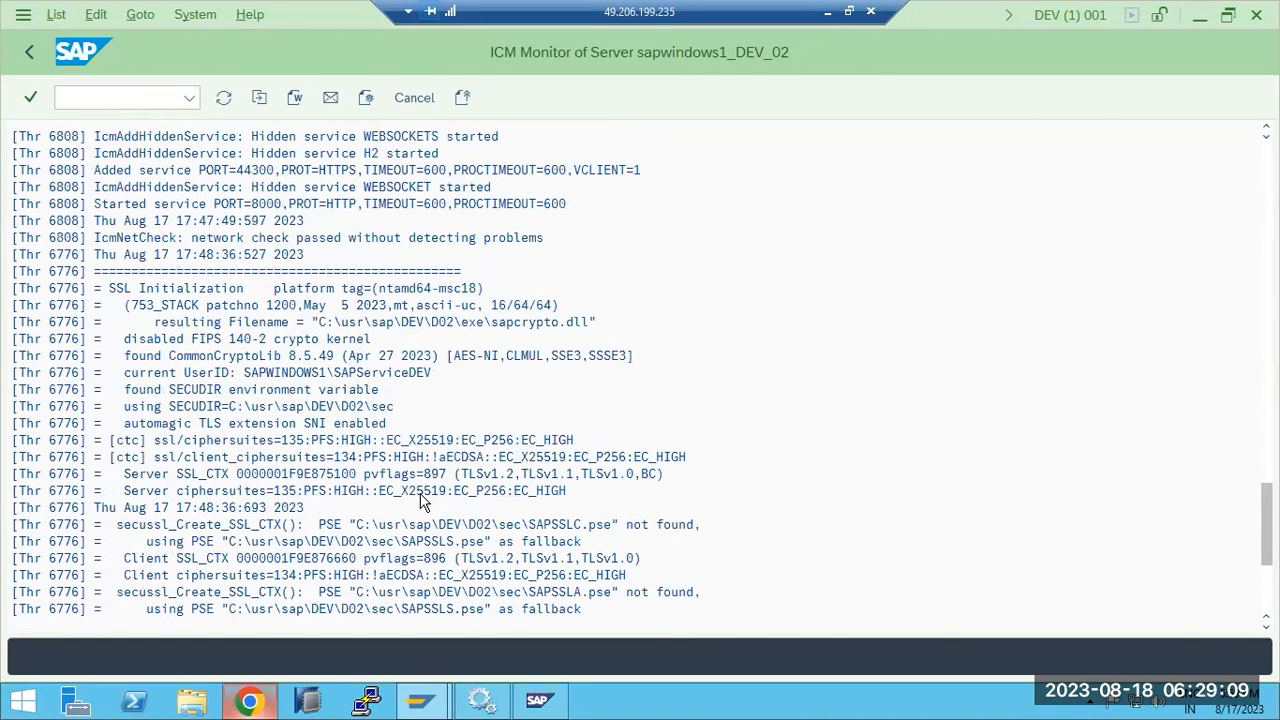
scroll(420, 503, up, 8)
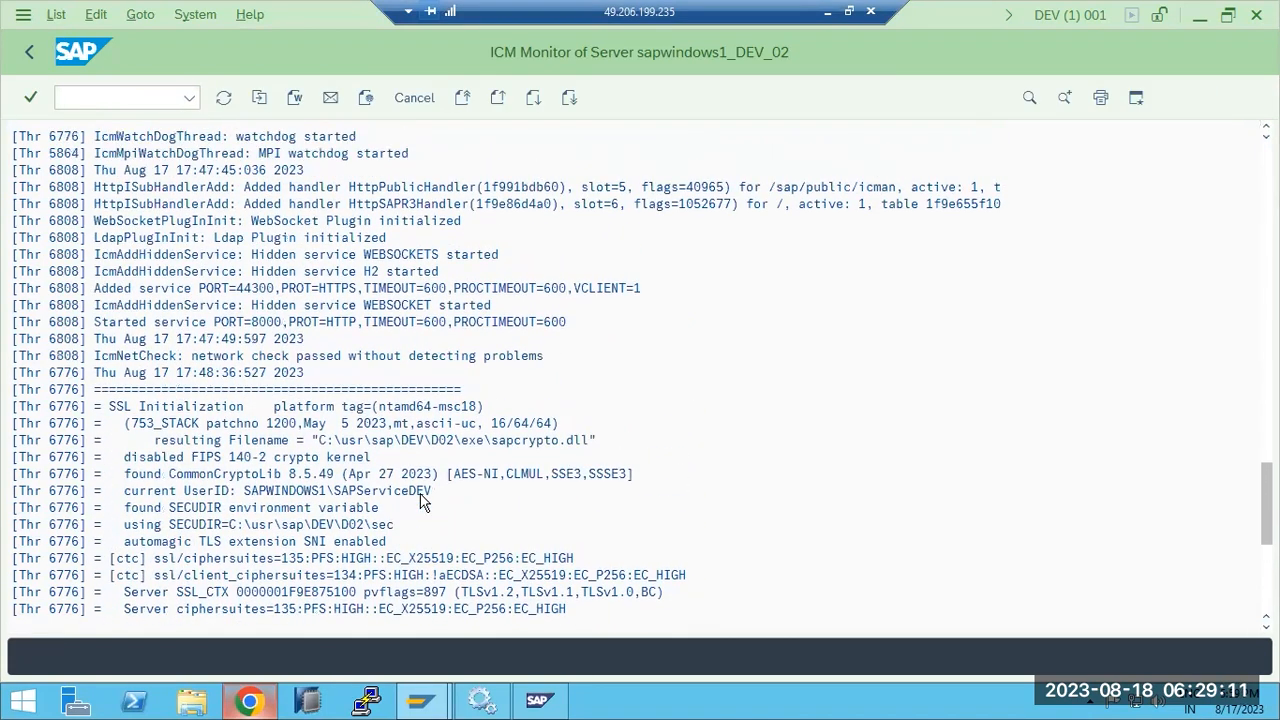
scroll(420, 503, up, 5)
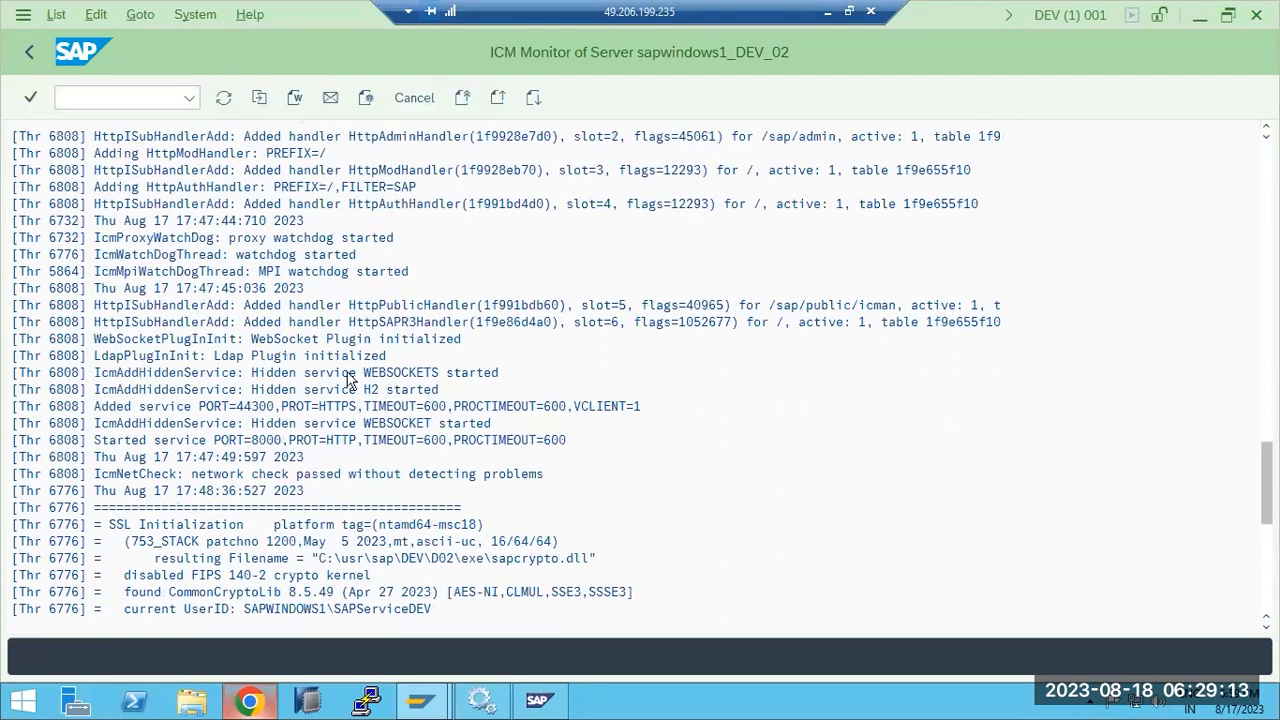
click(31, 55)
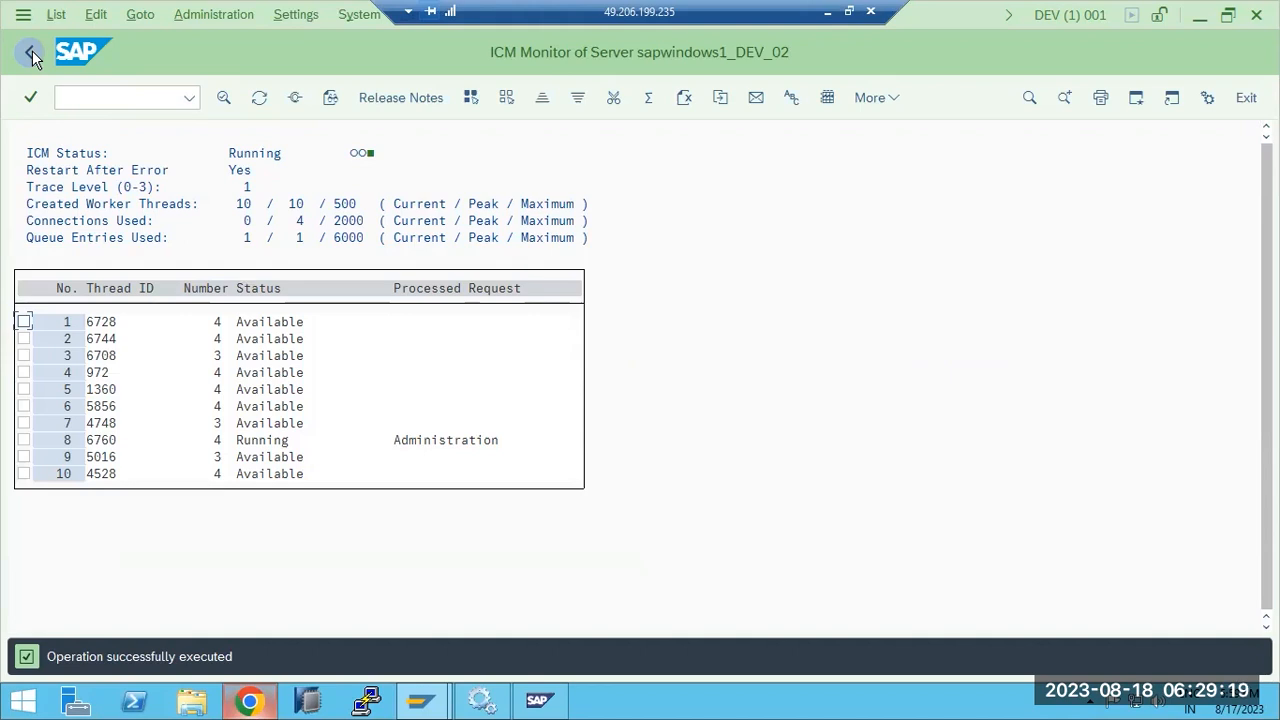
Step: Open transaction SICF with /nsicf and display the ICF hierarchy for hierarchy type SERVICE
click(76, 99)
text(/nsicf)
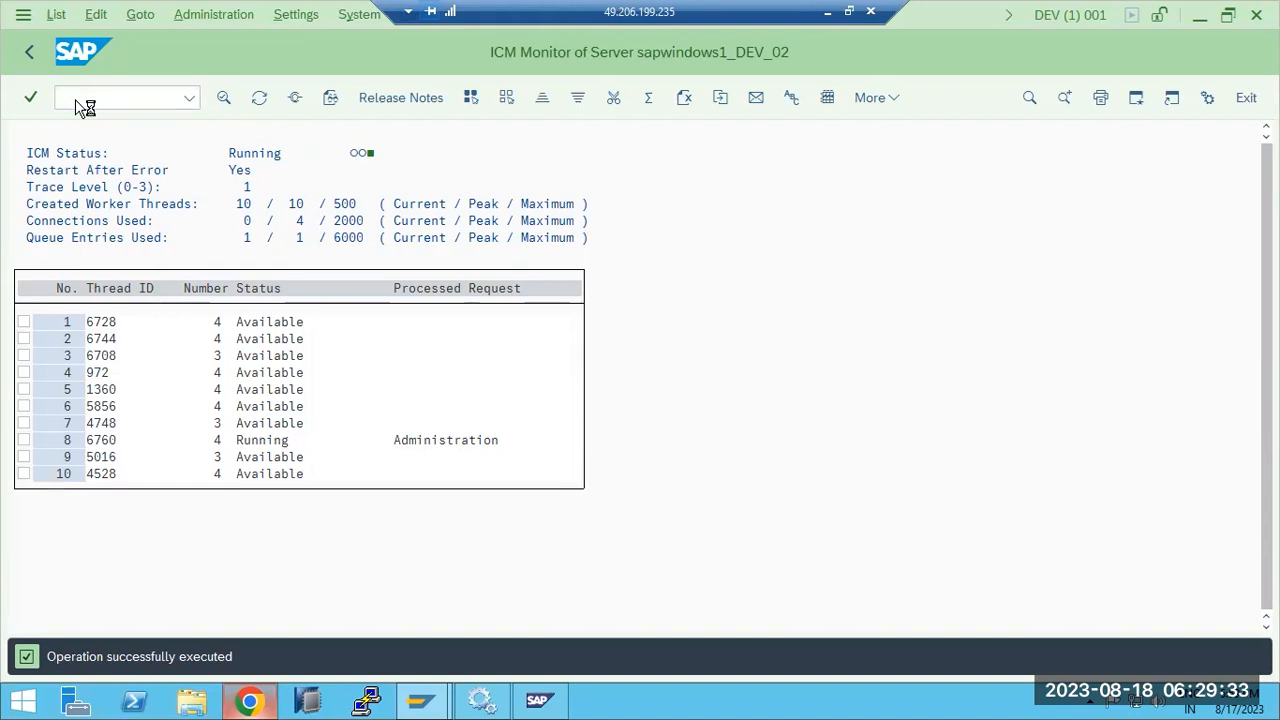
key(Return)
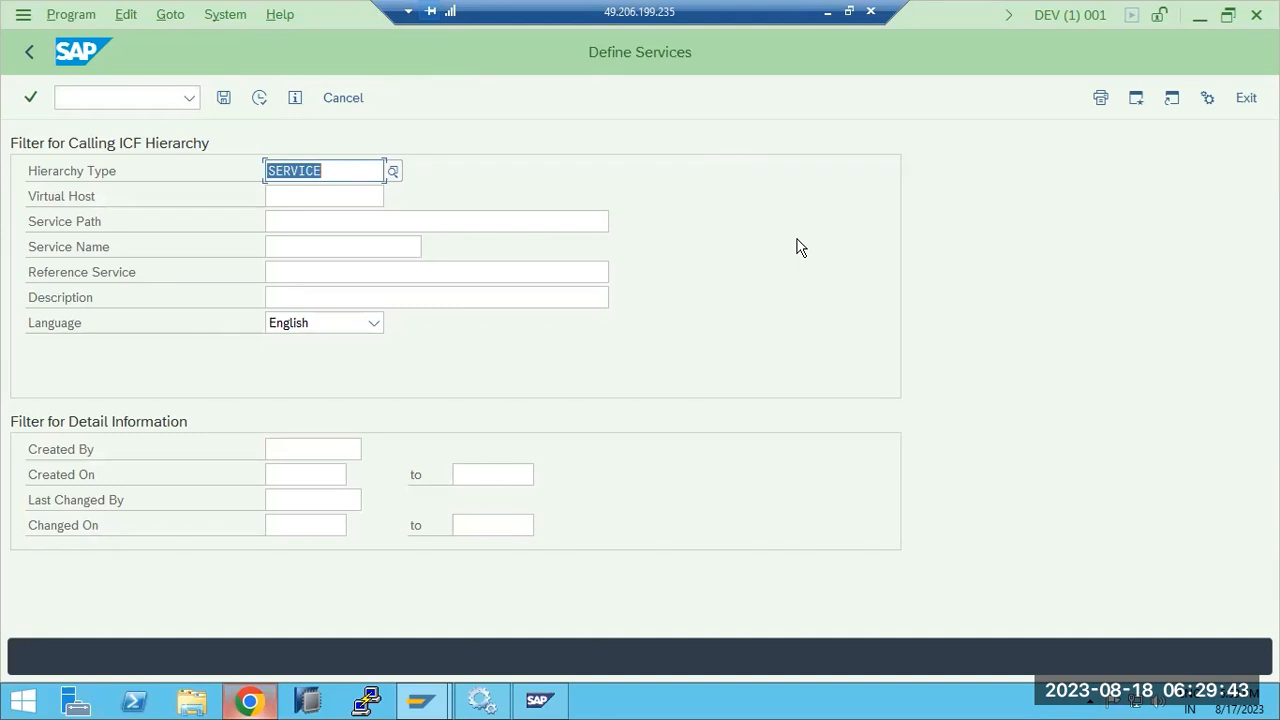
click(259, 98)
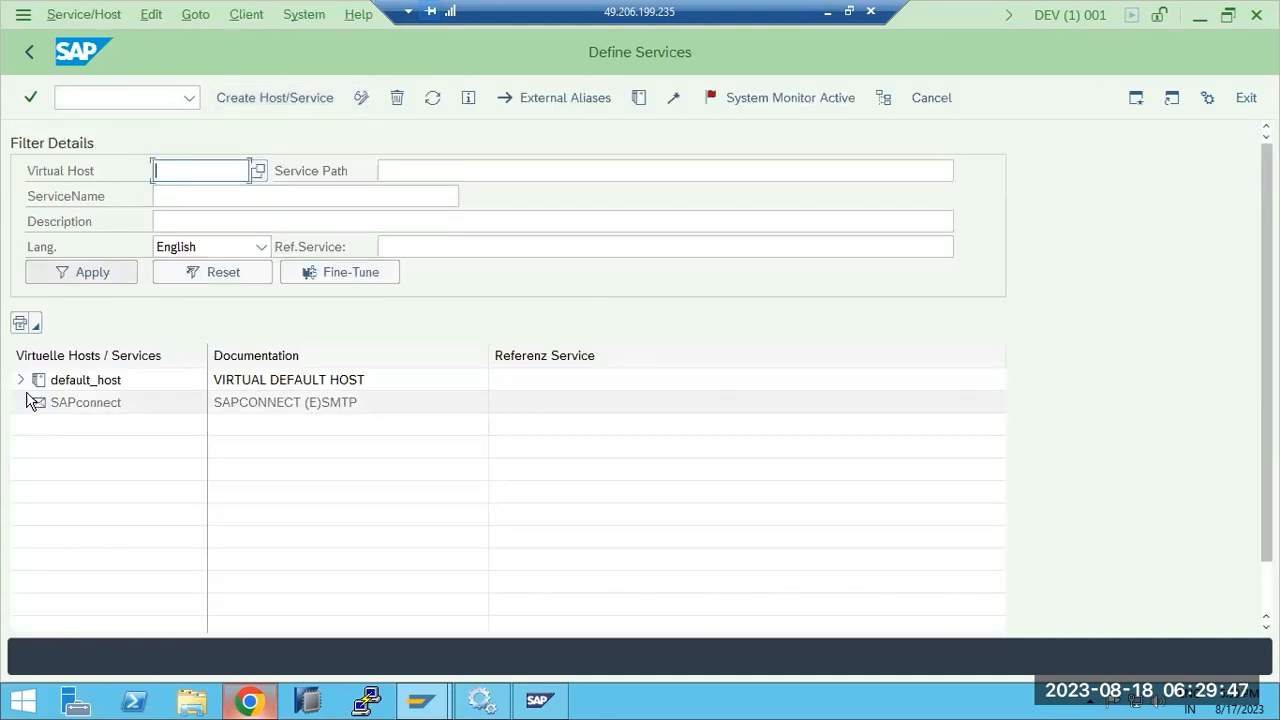
Step: Expand the default_host, sap and bw nodes in the ICF service tree to reach the BW services
click(20, 380)
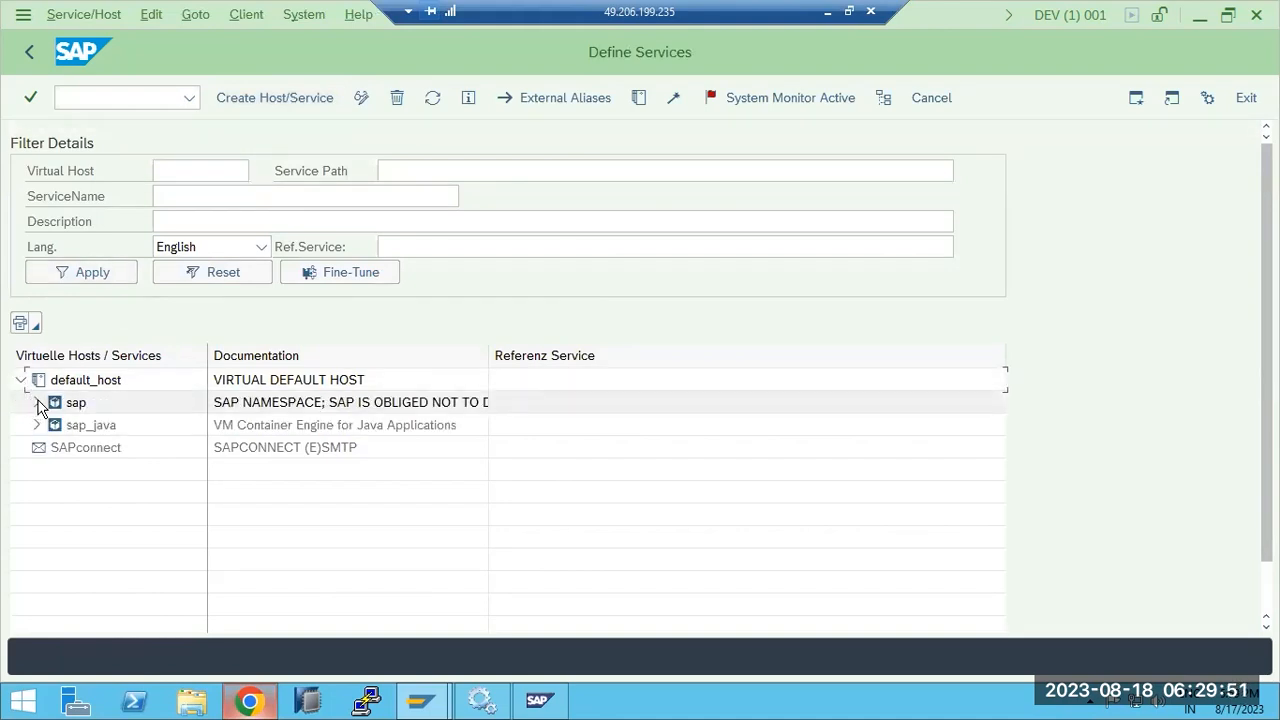
click(37, 402)
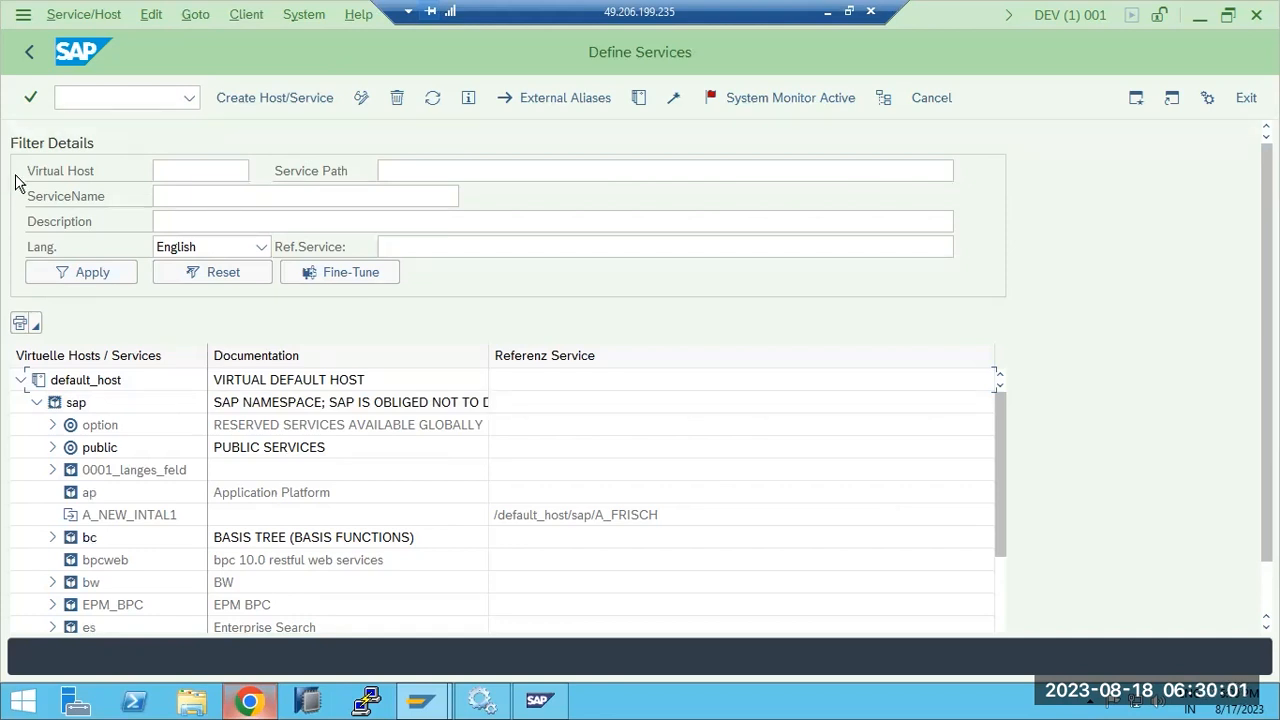
click(214, 272)
scroll(155, 511, down, 2)
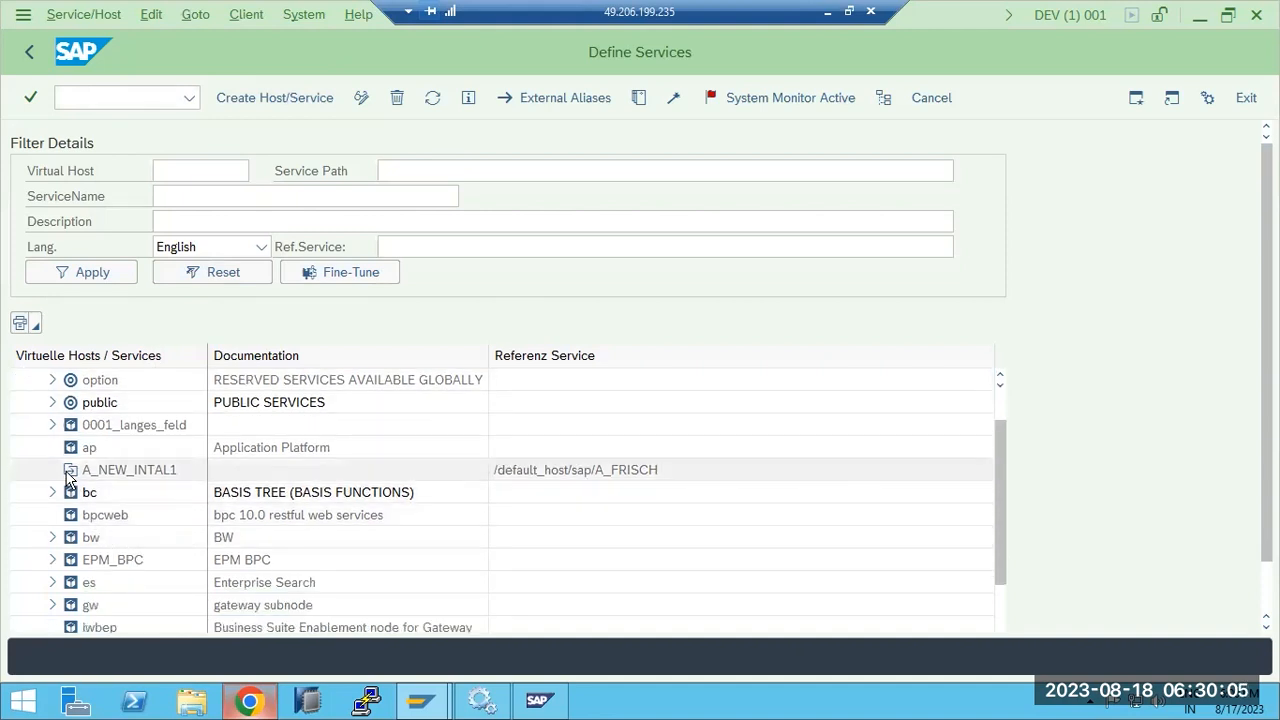
click(54, 537)
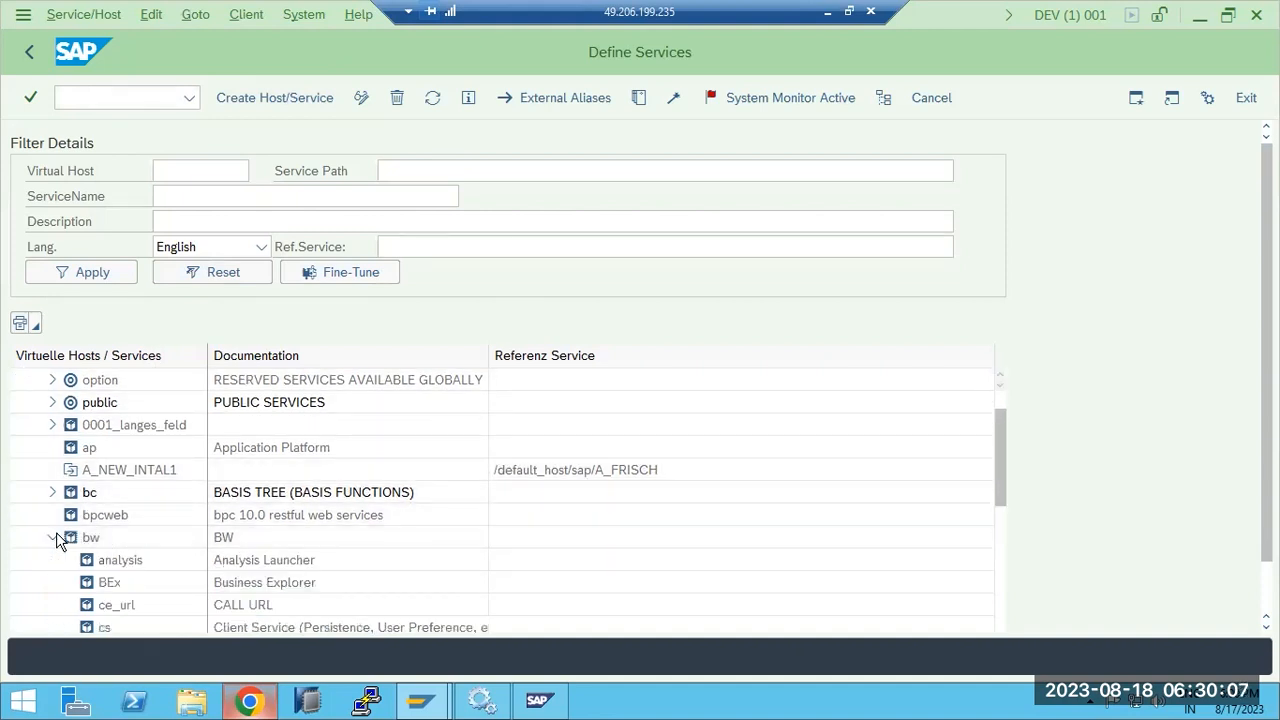
scroll(120, 548, down, 1)
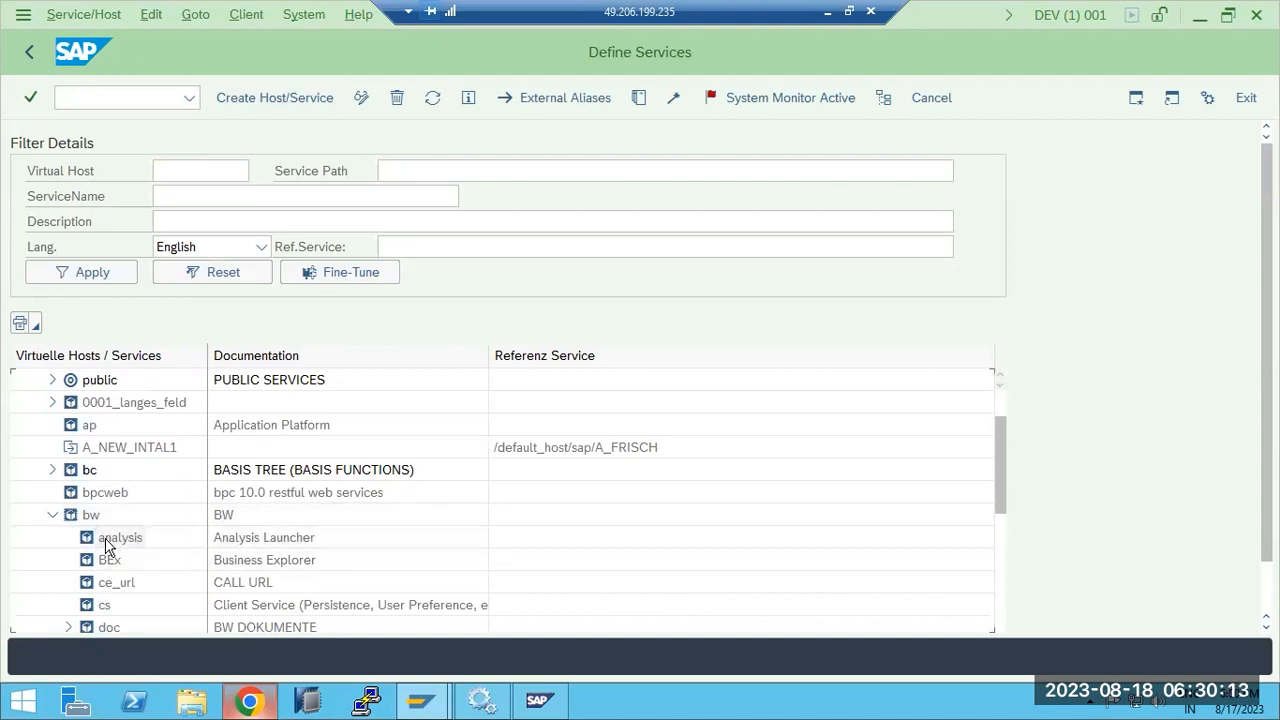
Step: Activate the analysis service under bw together with its subnodes
right_click(108, 540)
click(170, 307)
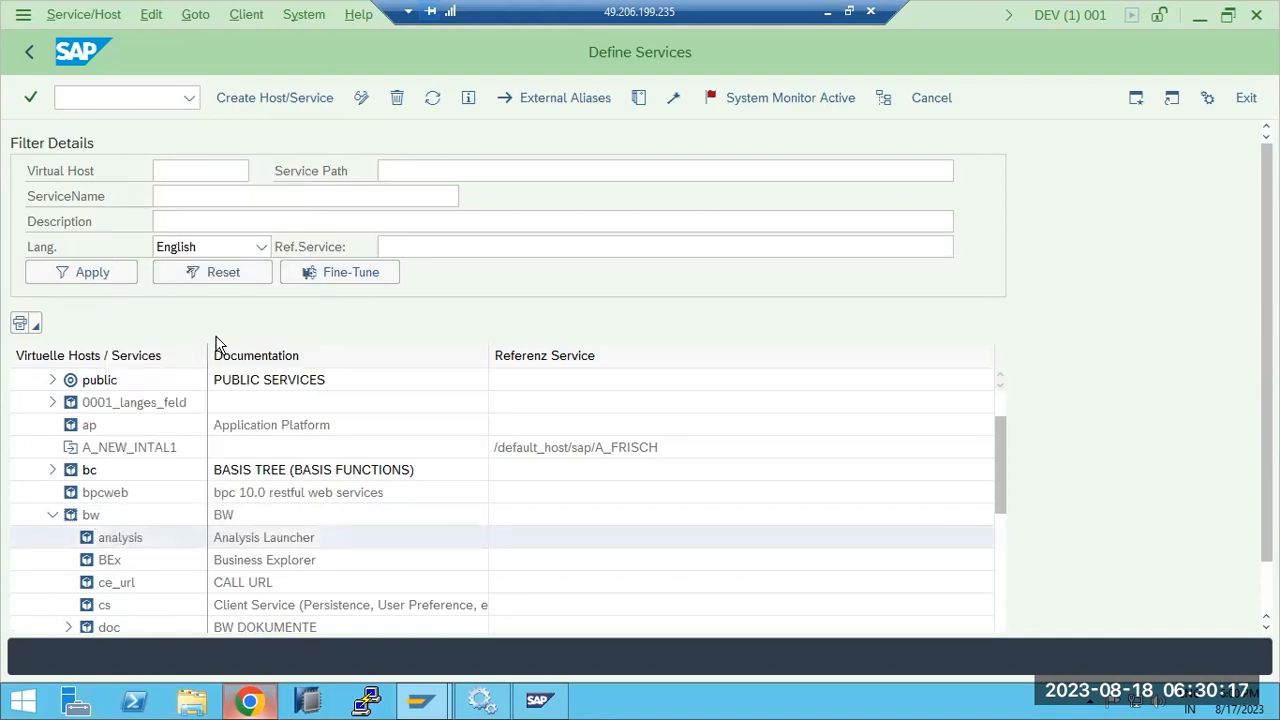
click(421, 447)
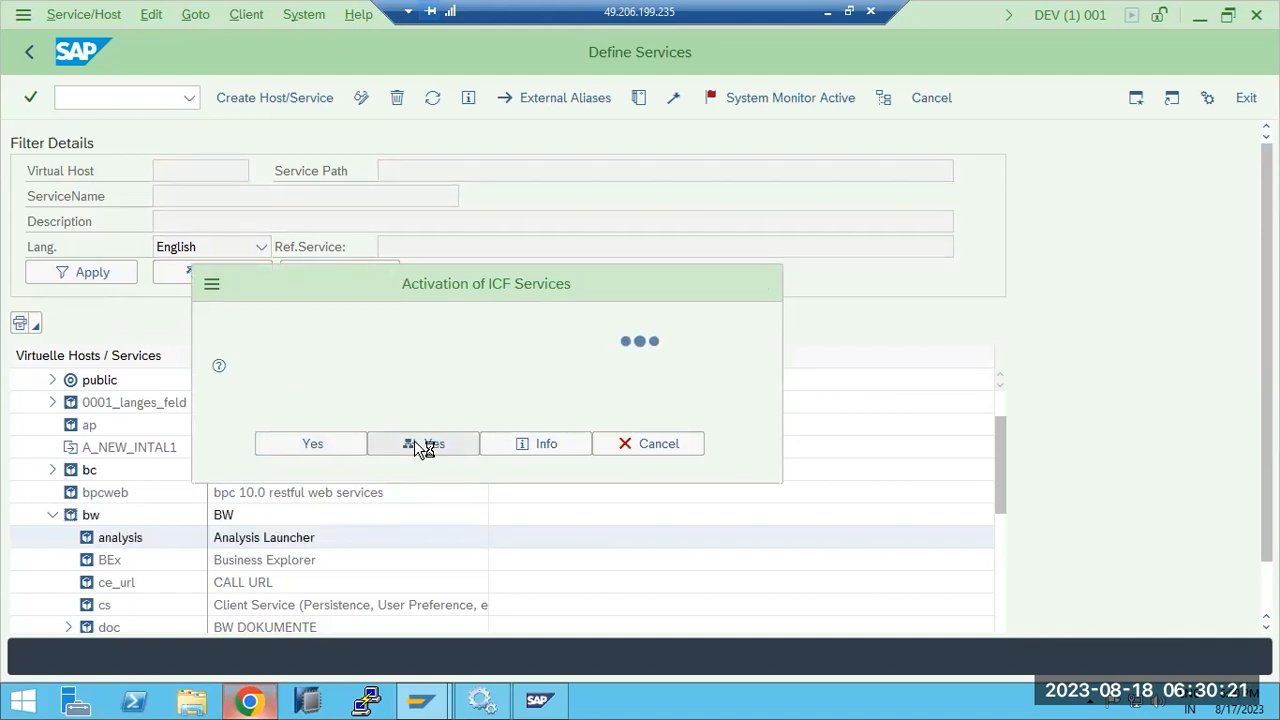
right_click(138, 541)
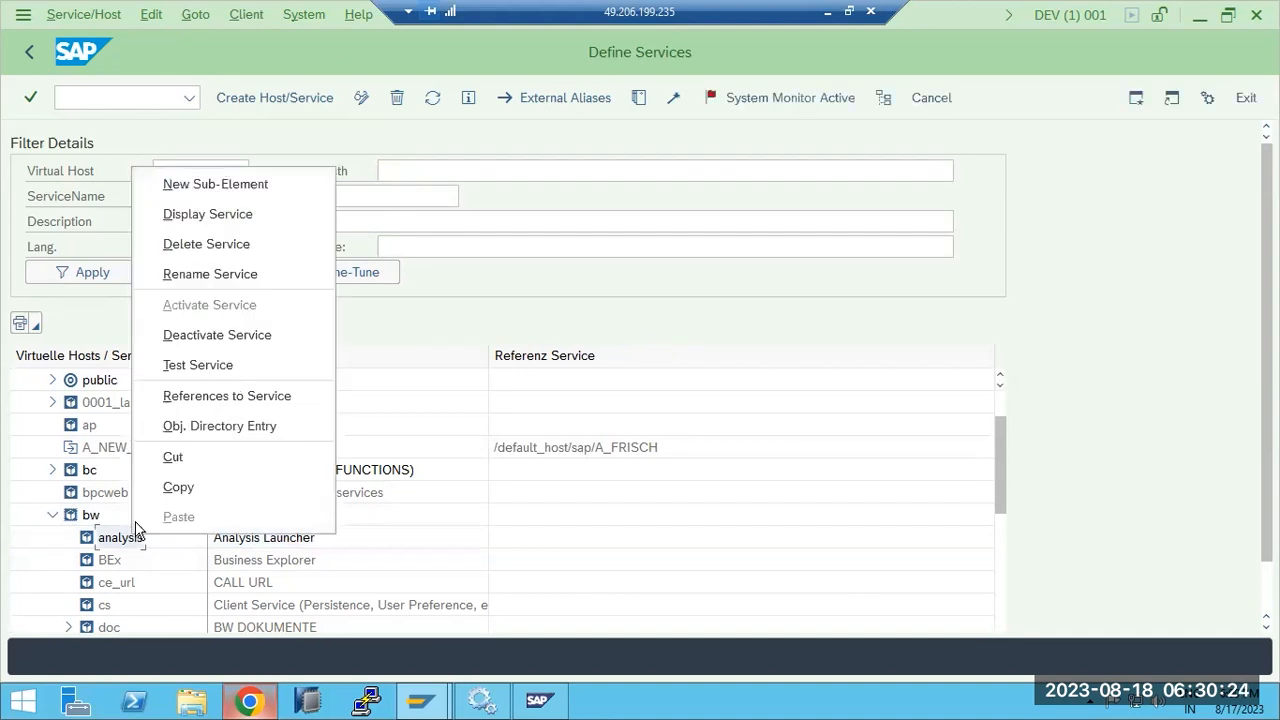
click(196, 377)
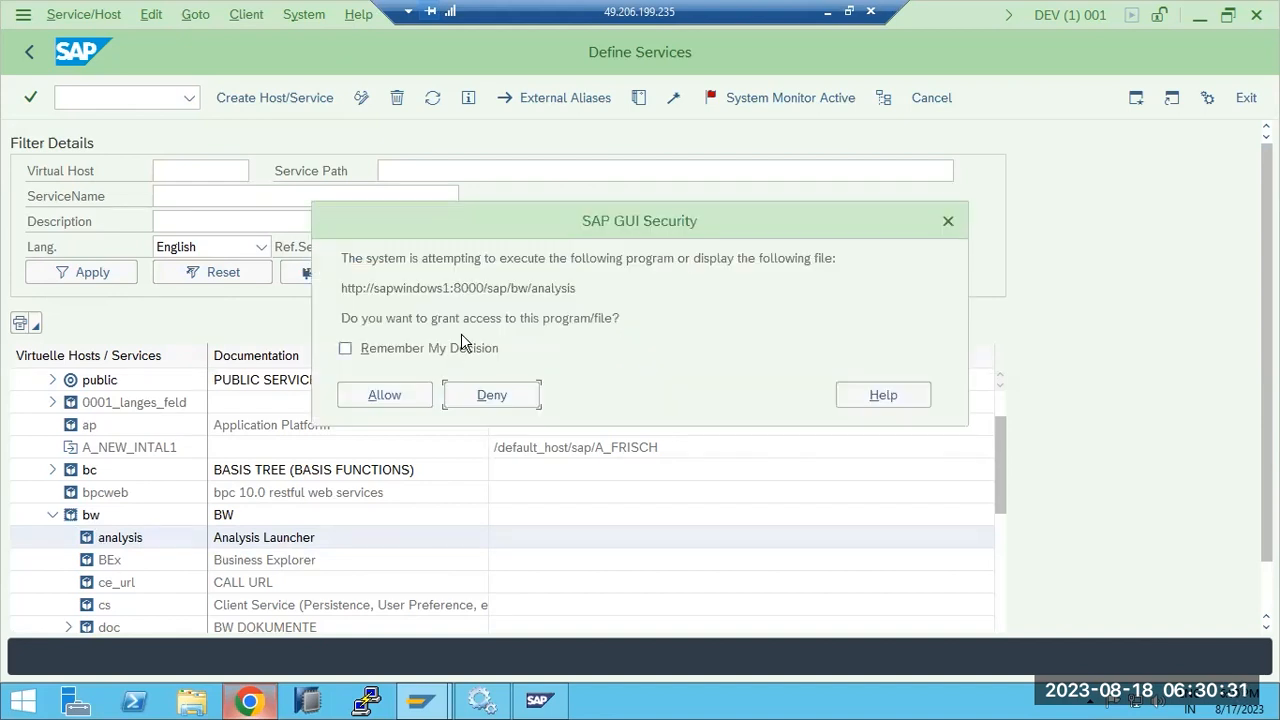
drag(347, 294, 537, 281)
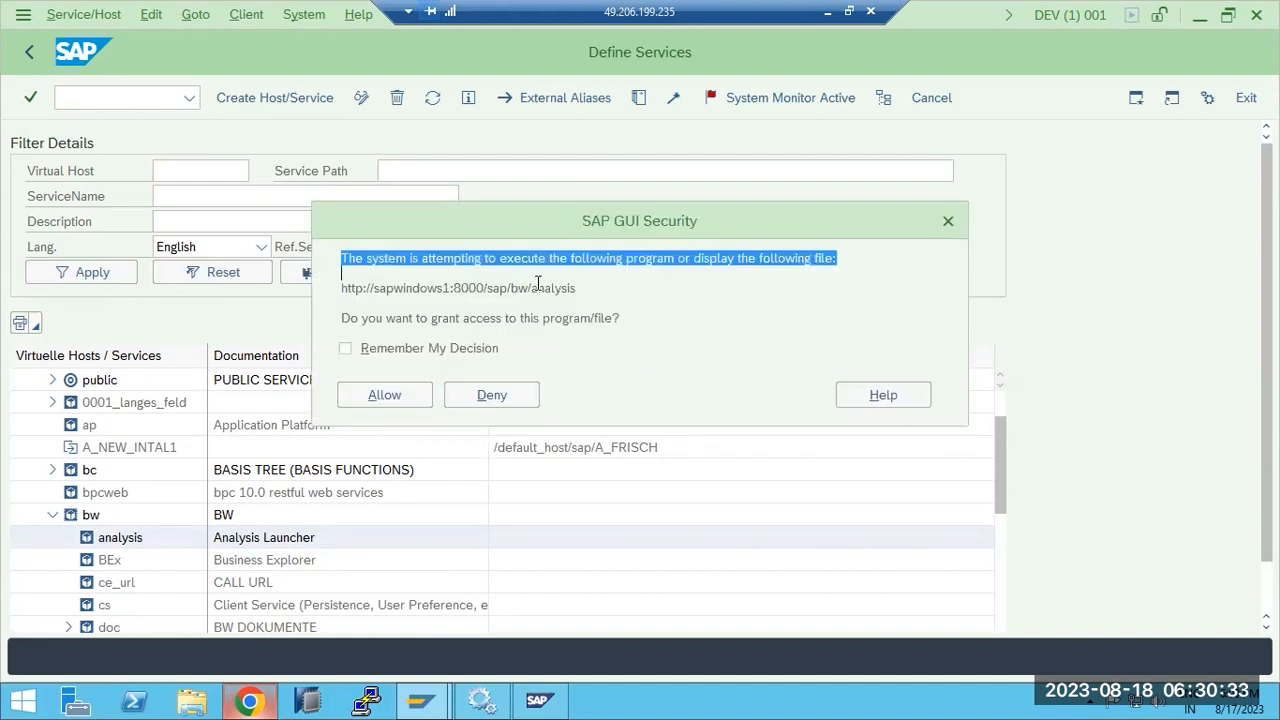
click(537, 285)
click(389, 395)
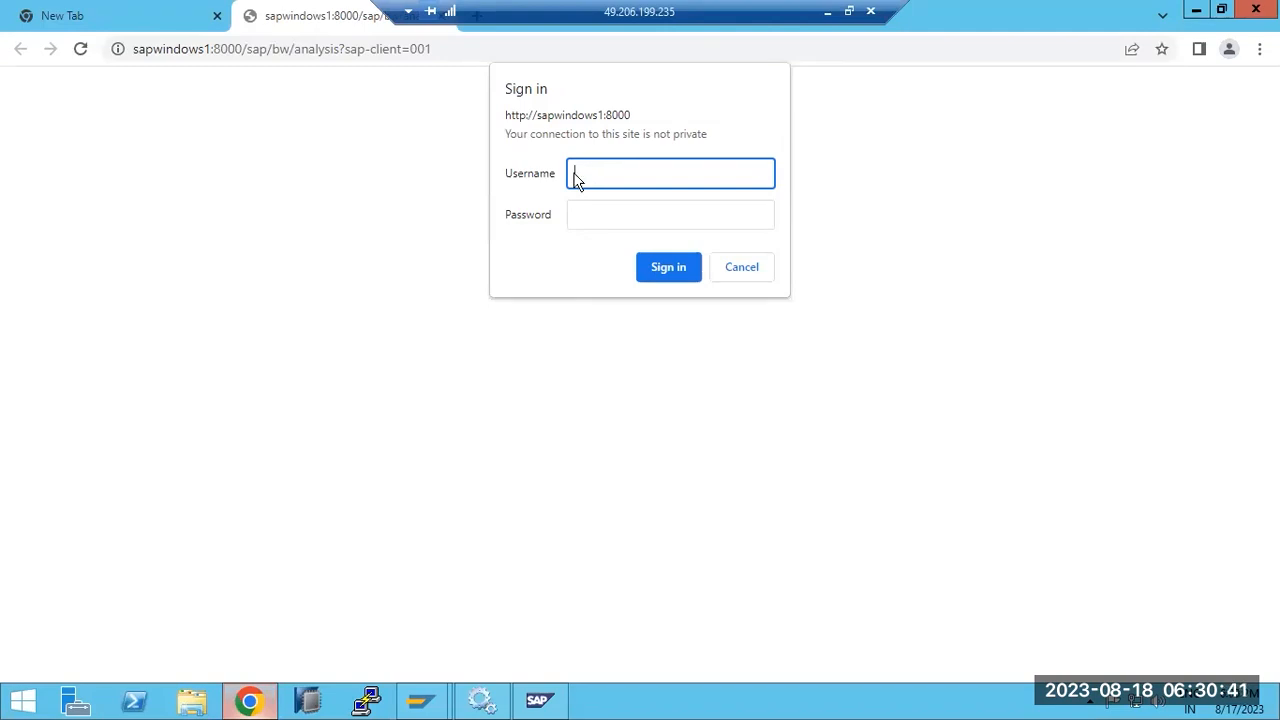
Step: Check port 8000 in the service URL and sign in to sapwindows1:8000 with the username and account password
drag(213, 49, 236, 49)
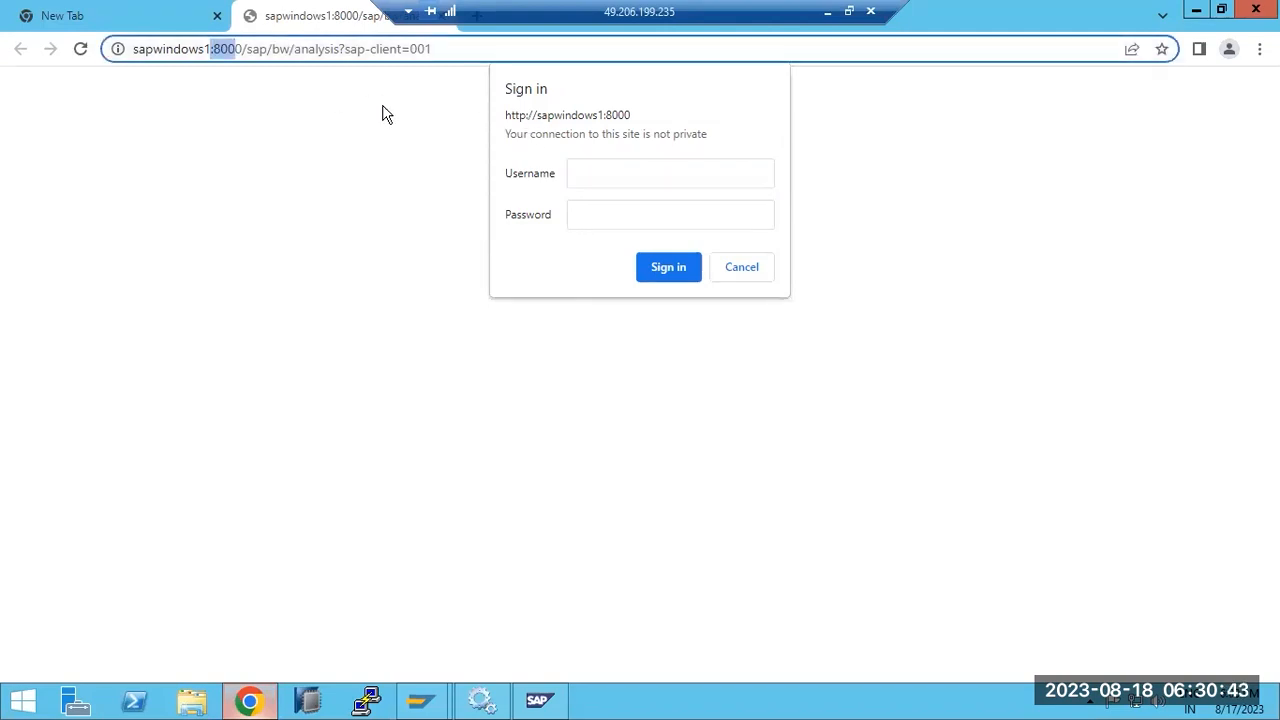
click(588, 177)
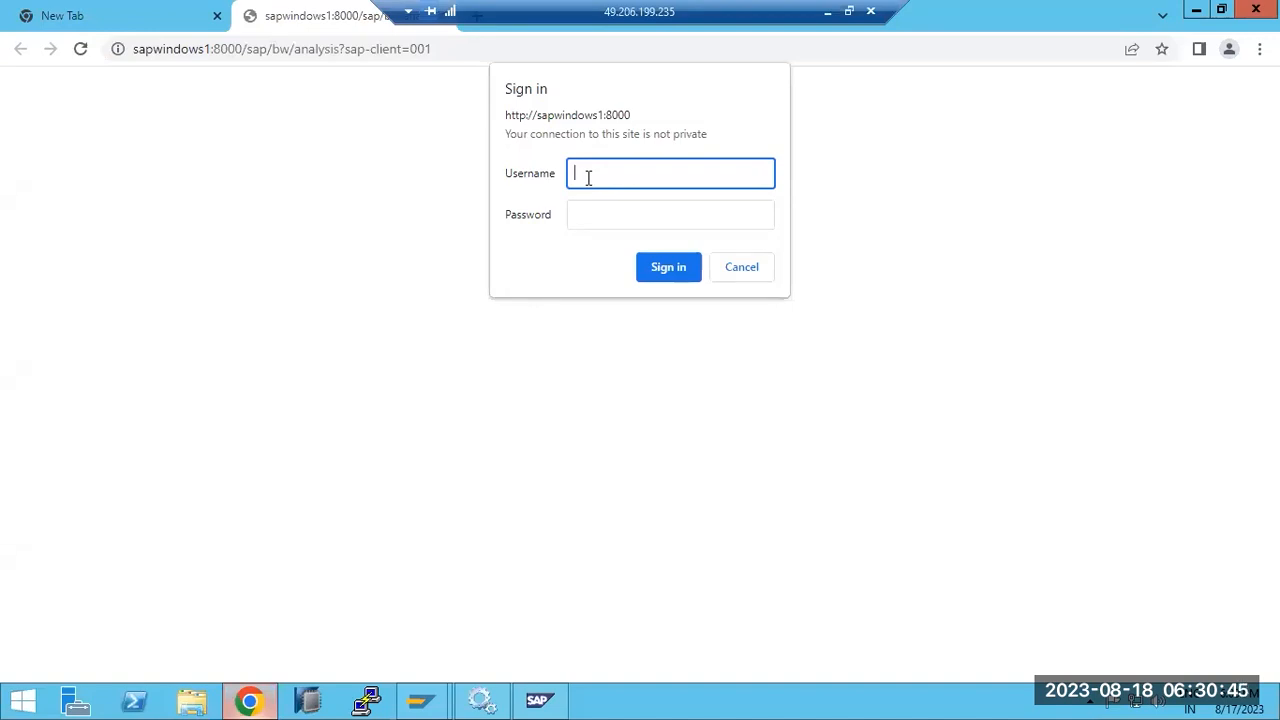
text(basis)
key(Tab)
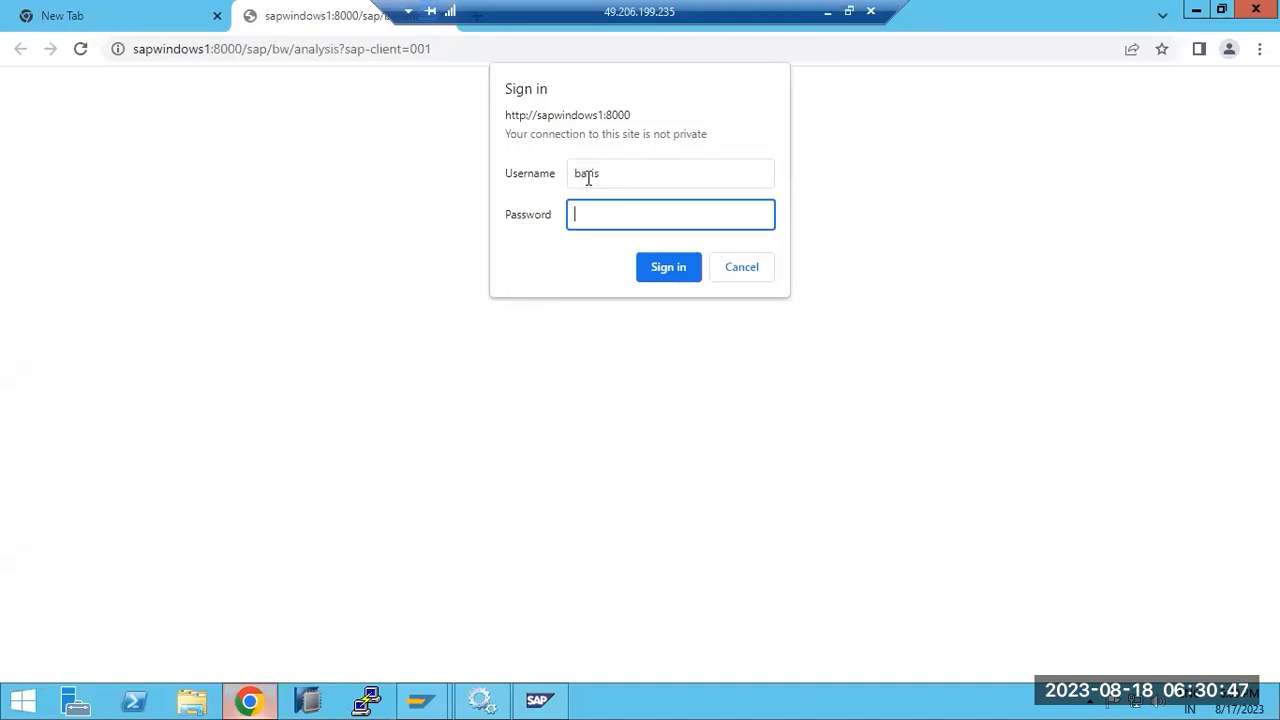
text(•••••••)
key(Return)
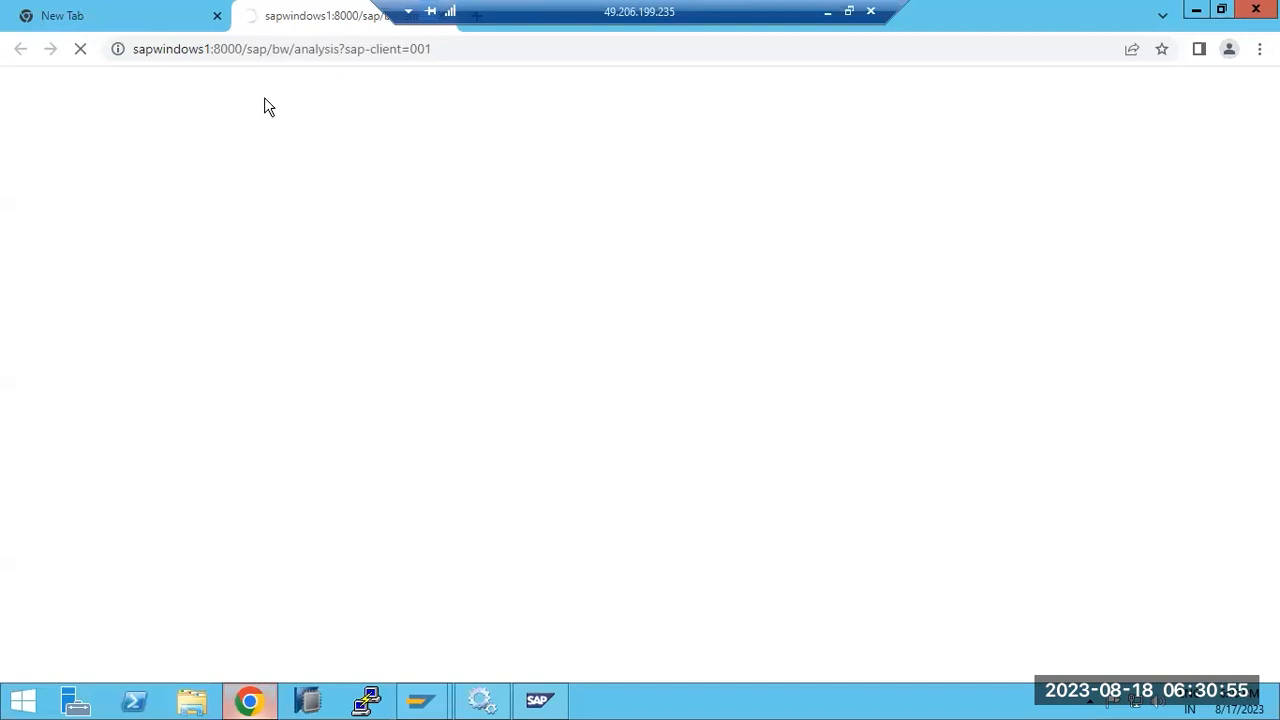
Step: Switch back to the SAP service list, collapse the bw node and activate the iwbep service together with its subnodes
mouse_move(425, 690)
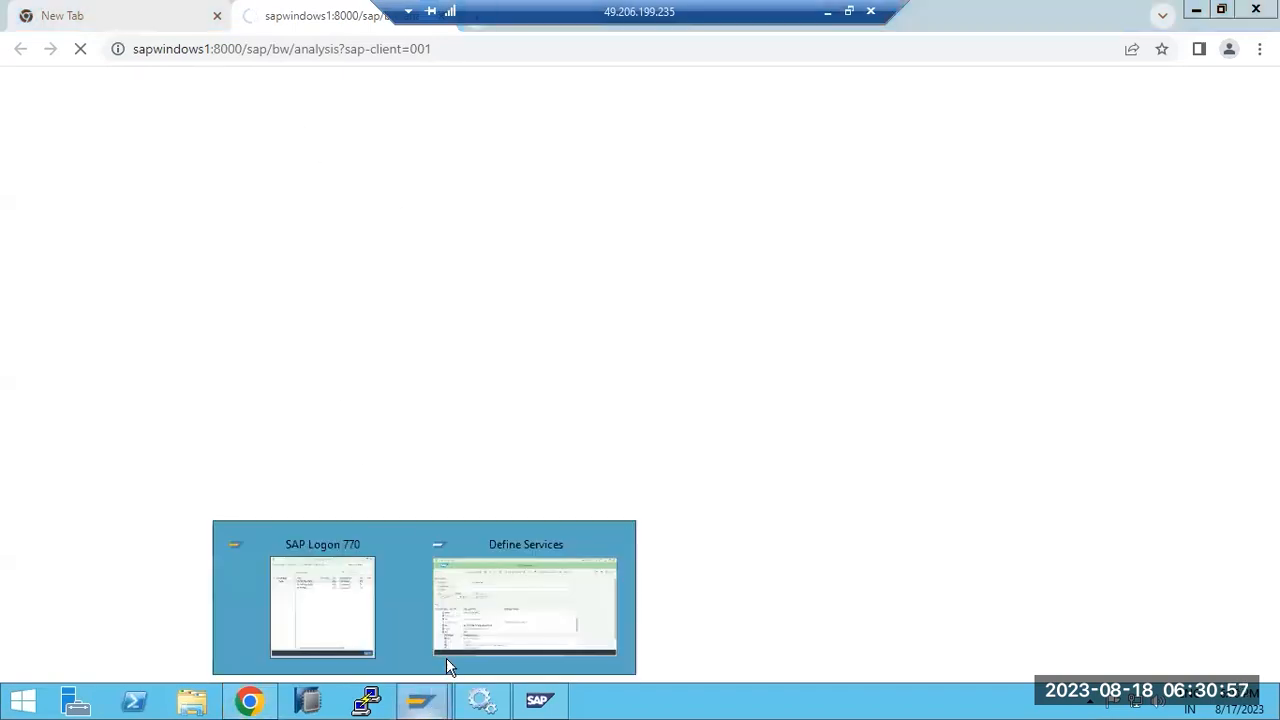
click(469, 551)
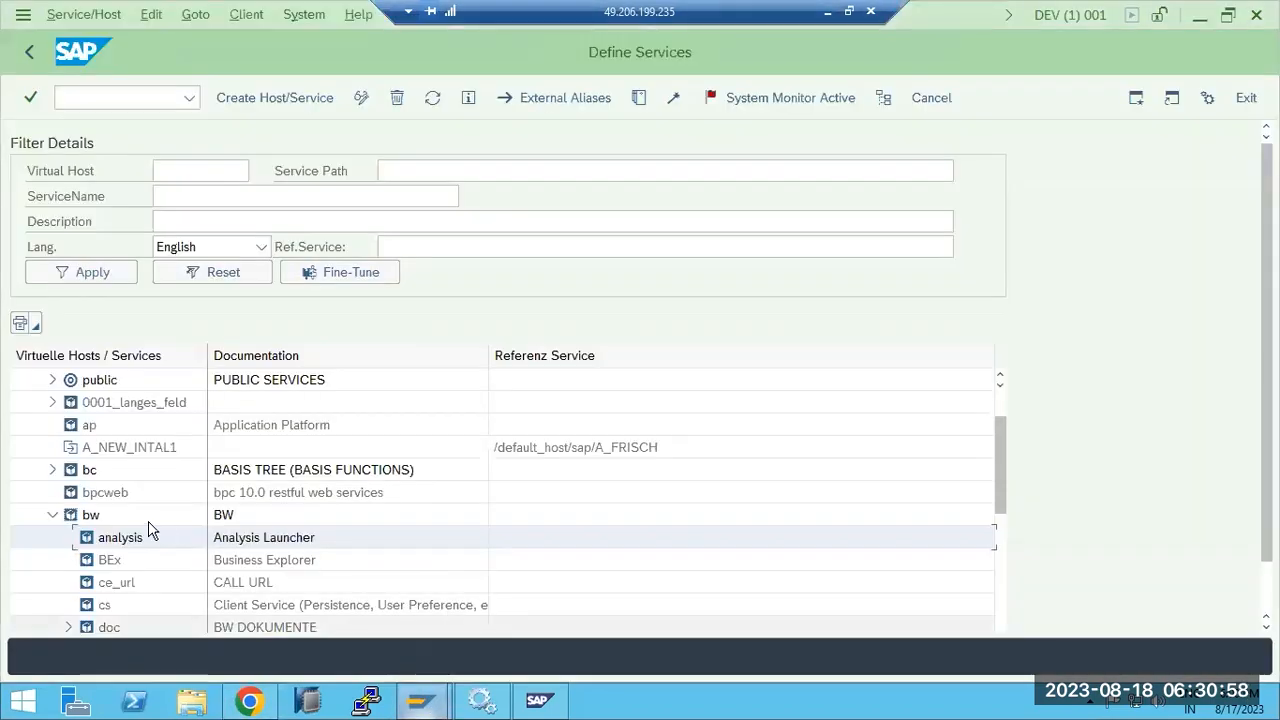
click(52, 514)
scroll(66, 545, down, 2)
scroll(66, 545, down, 1)
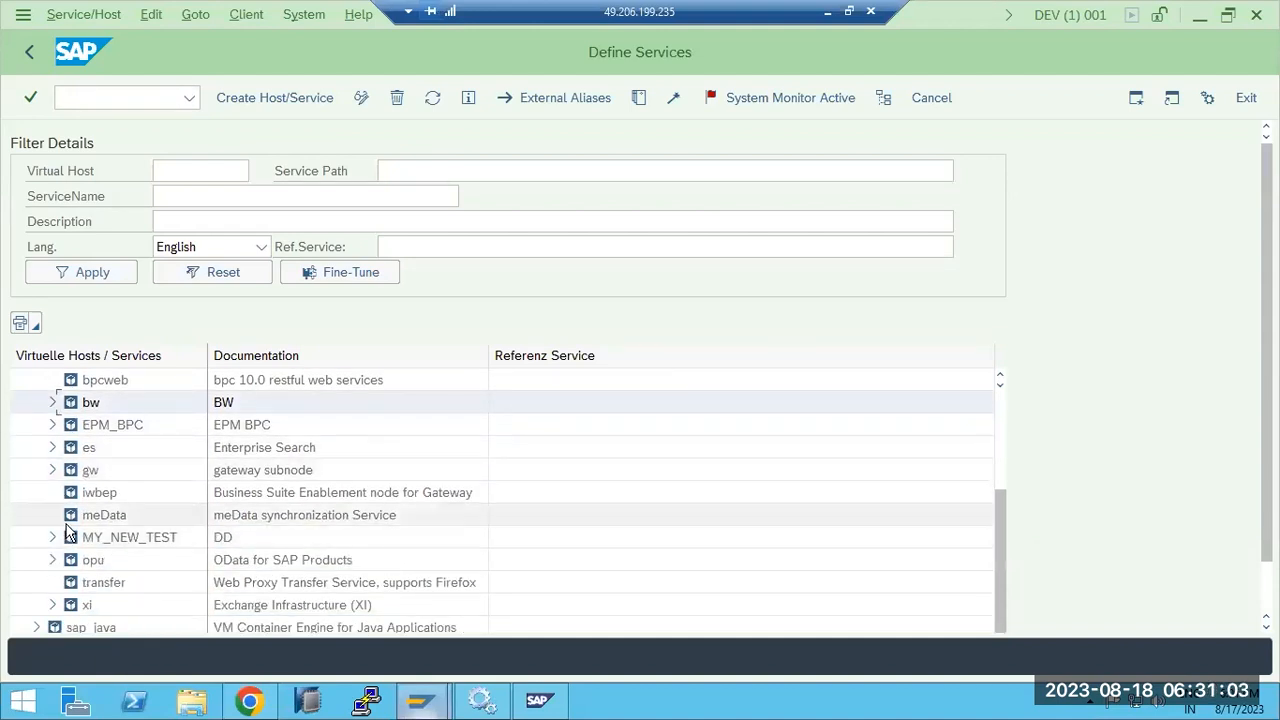
right_click(88, 500)
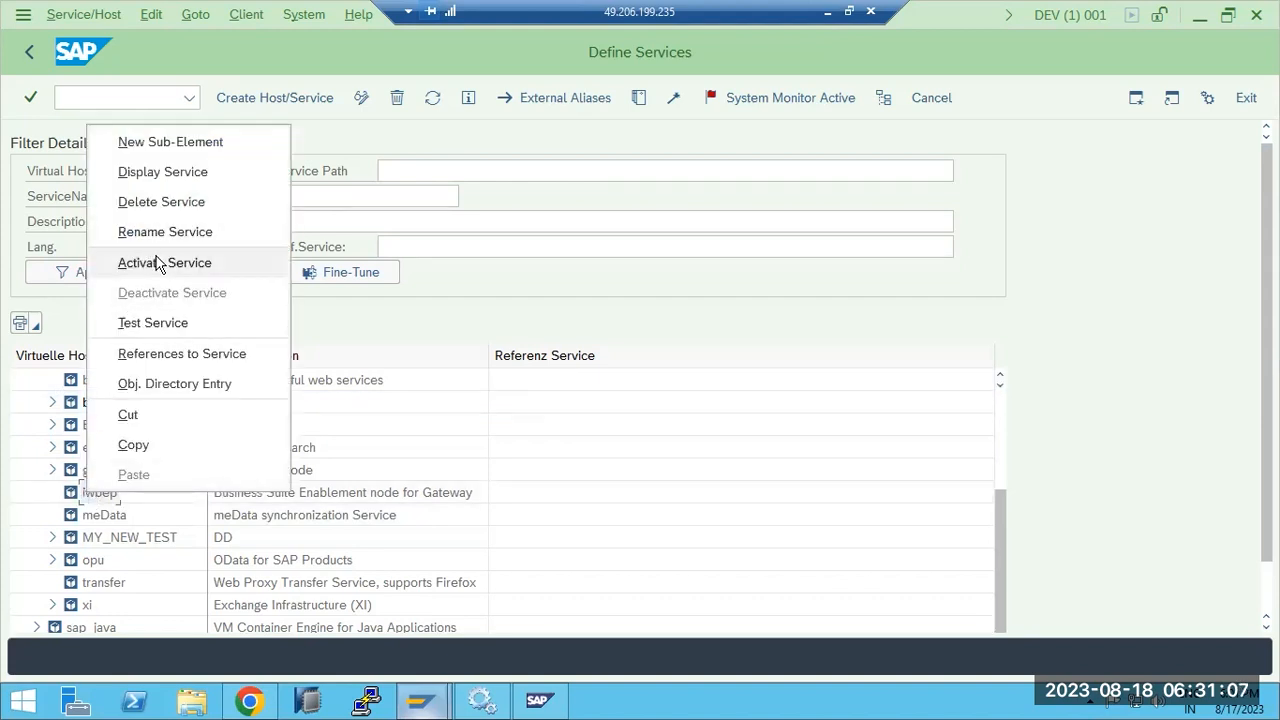
click(158, 263)
click(420, 443)
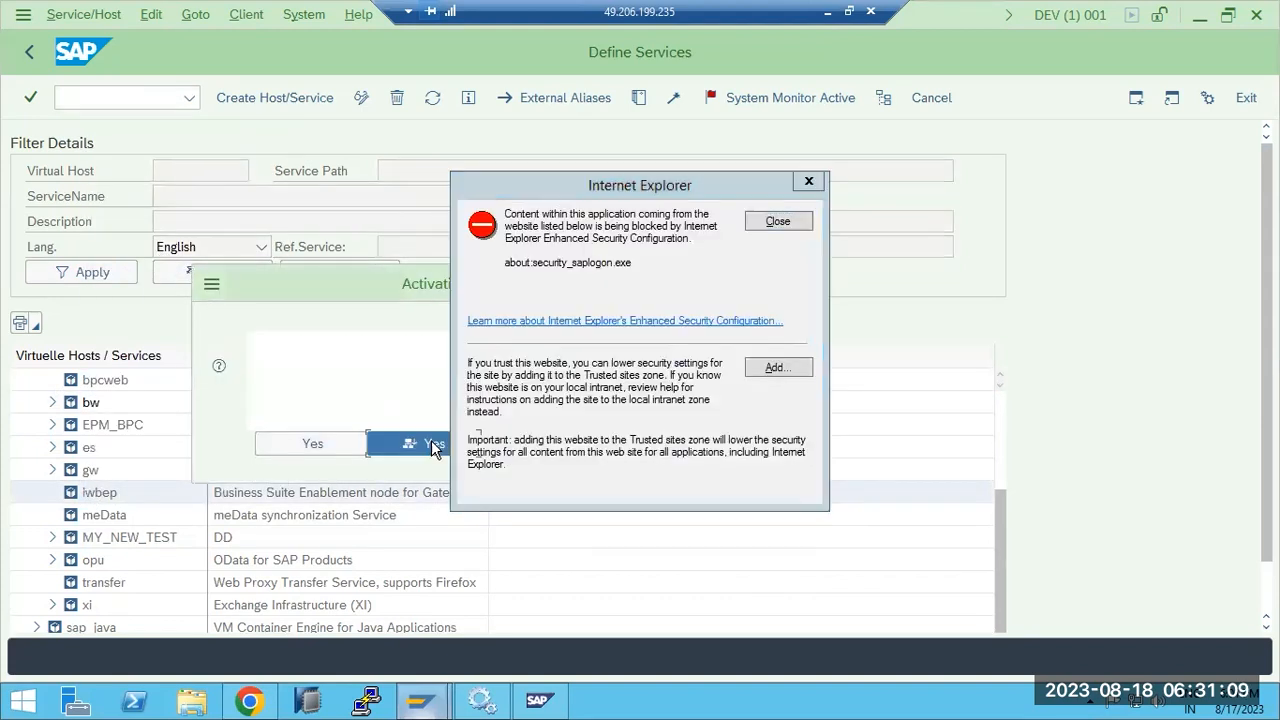
click(786, 226)
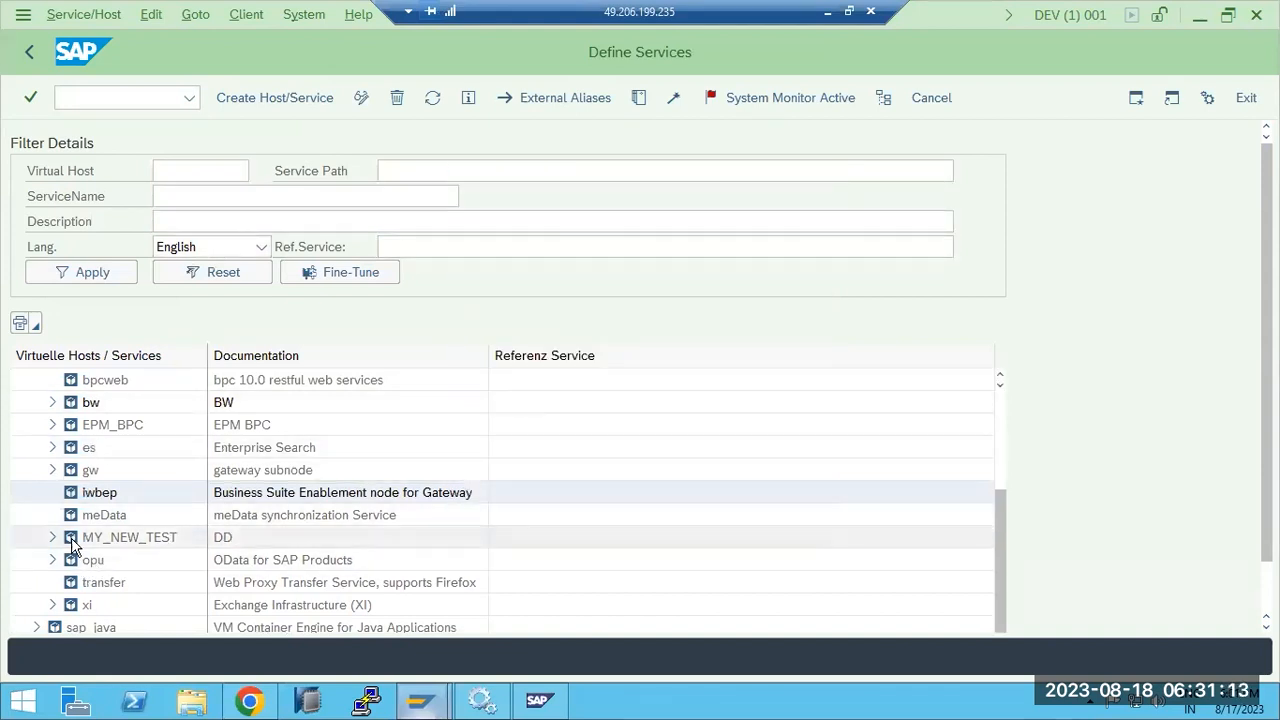
Step: Activate the gw gateway service together with its subnodes and check the analysis page in the browser
right_click(74, 476)
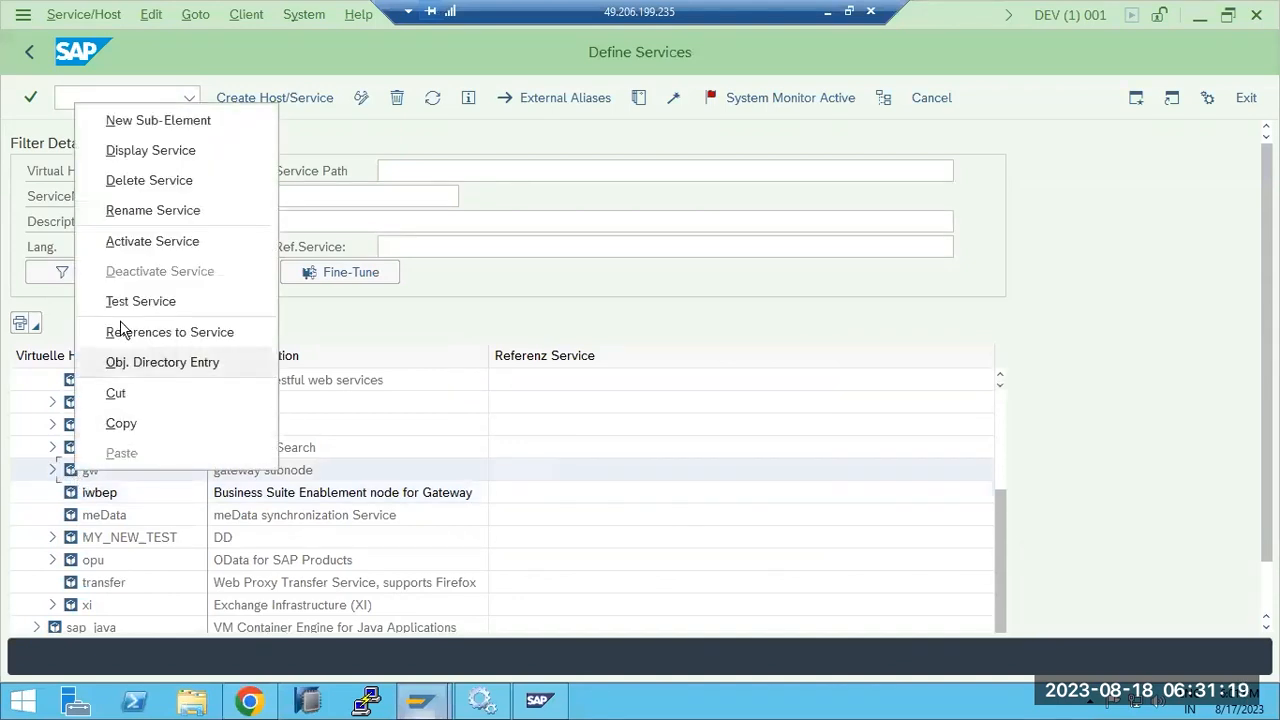
click(160, 248)
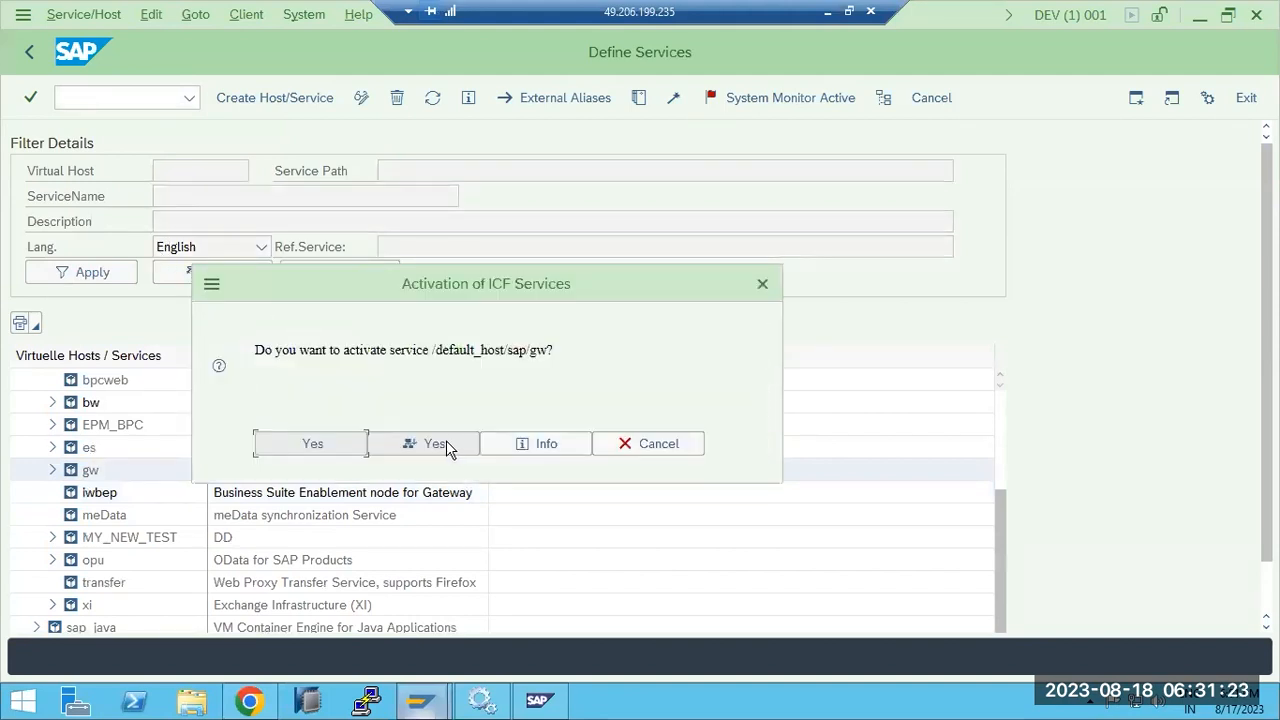
click(451, 447)
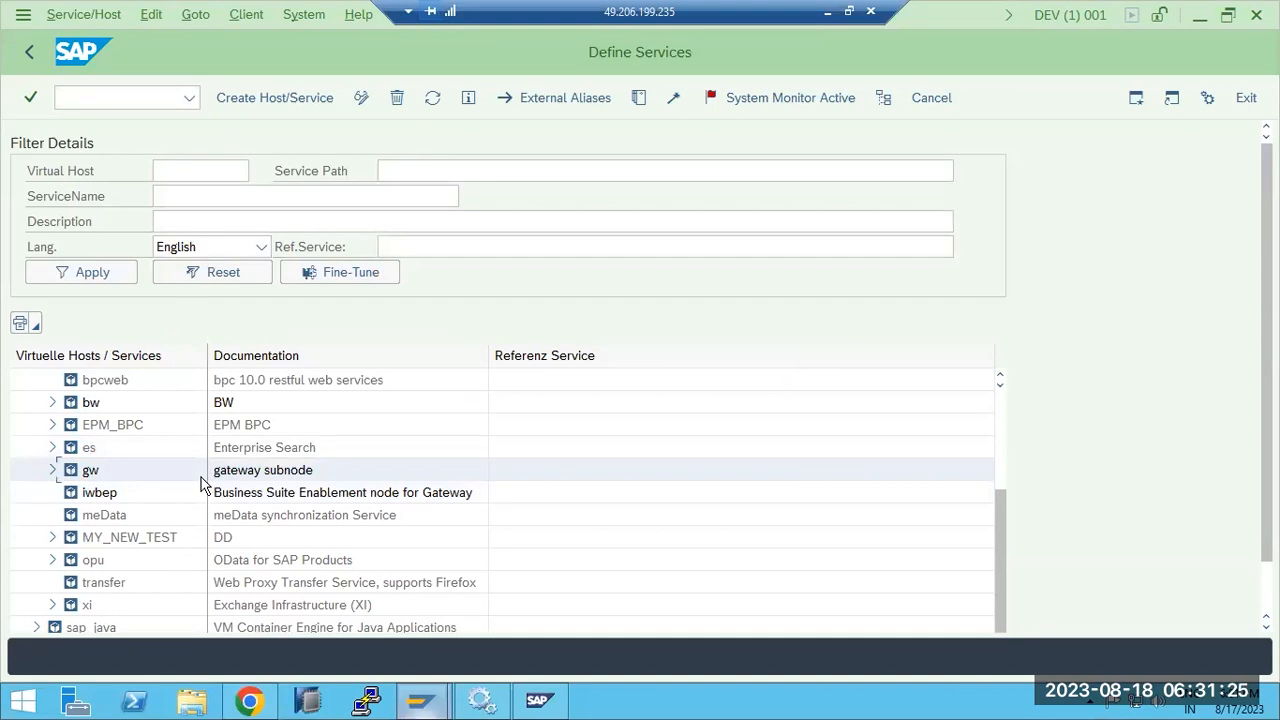
click(261, 704)
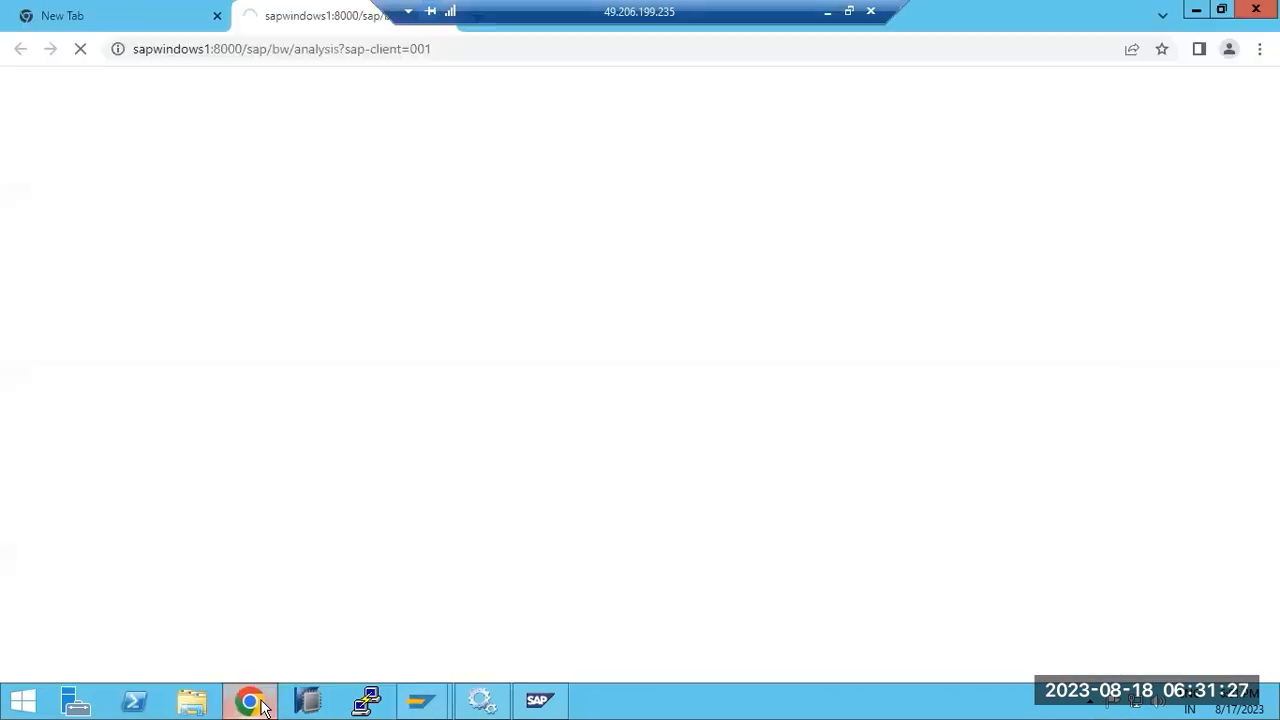
click(261, 704)
Step: Activate the bpcweb service under sap together with its subnodes and close the Internet Explorer security dialog
scroll(185, 487, up, 5)
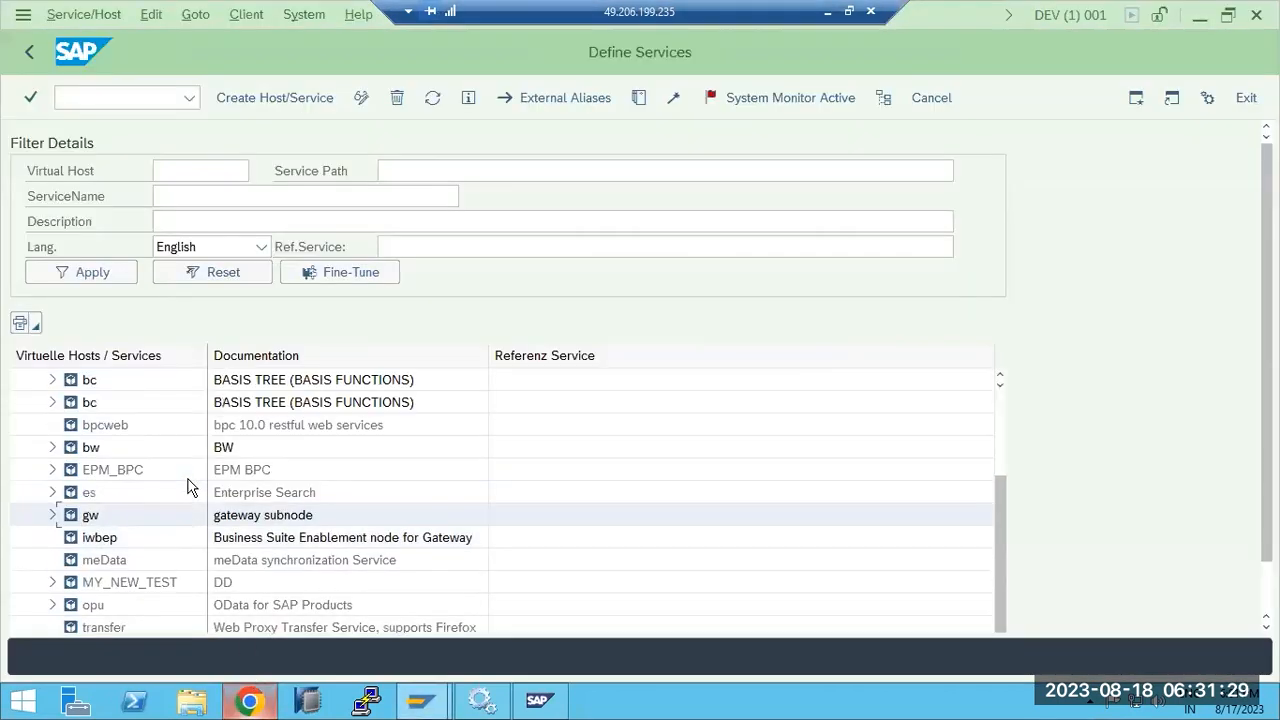
scroll(185, 487, up, 3)
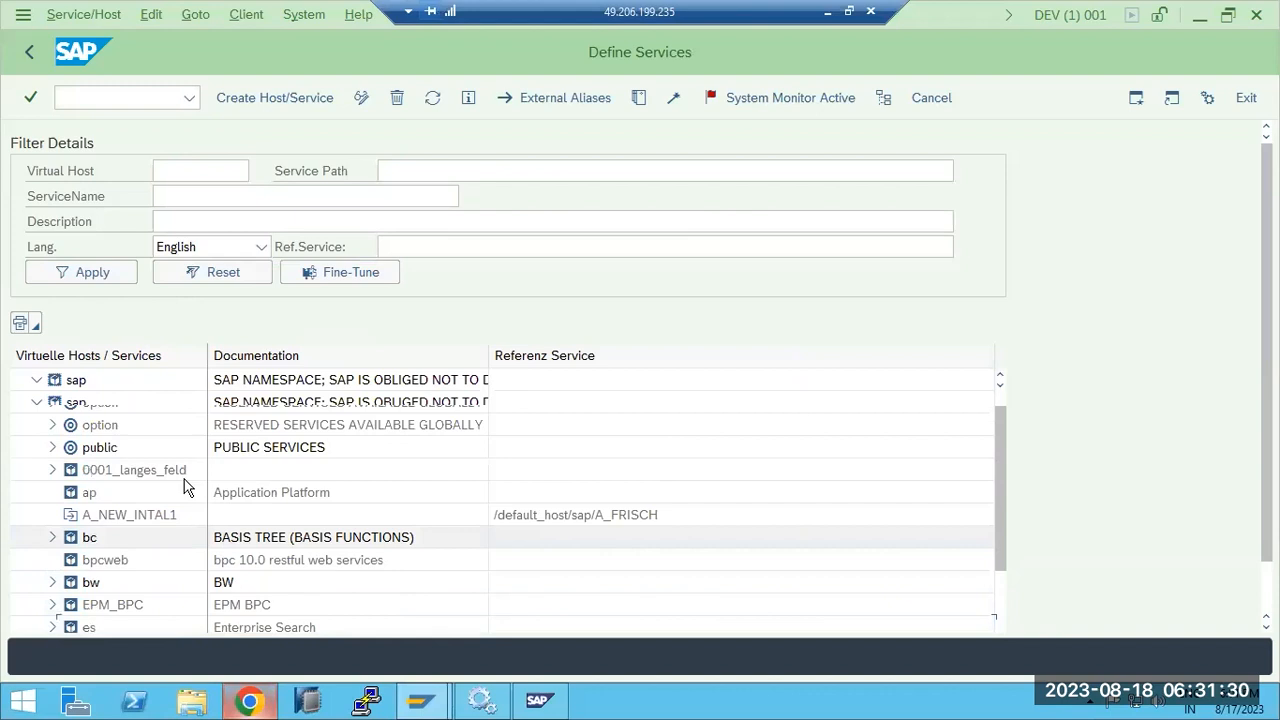
right_click(96, 570)
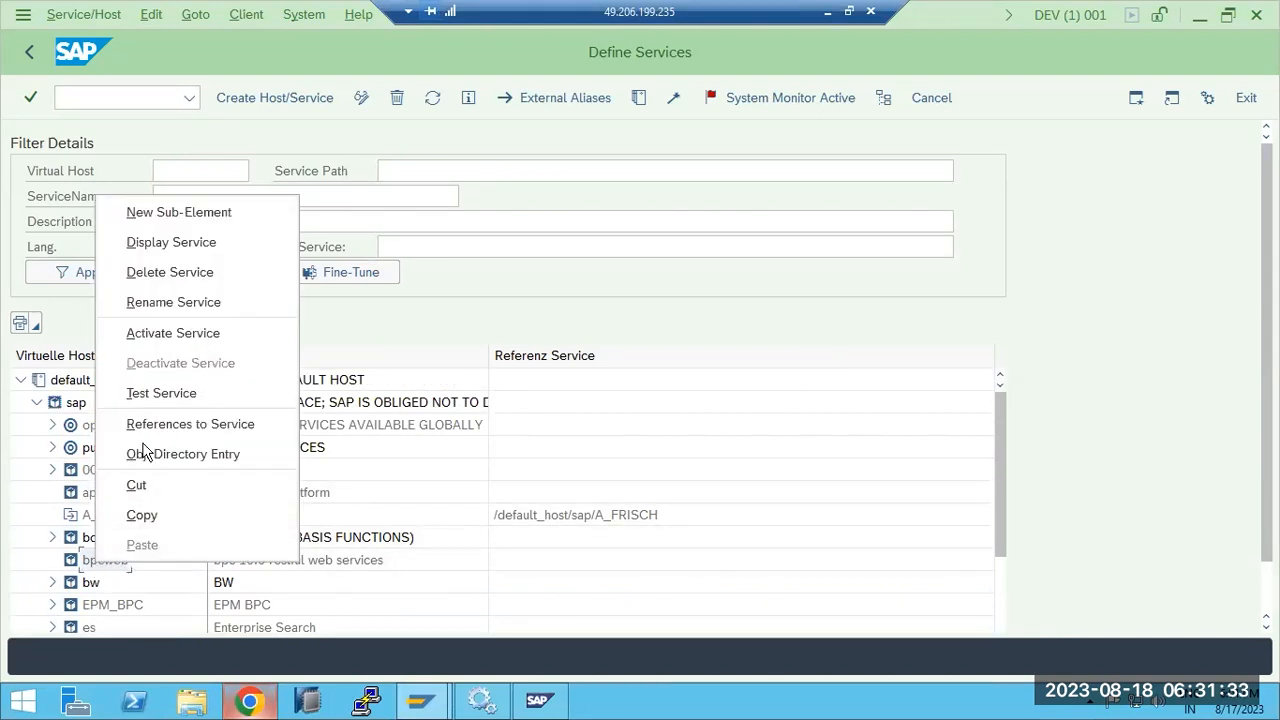
click(152, 334)
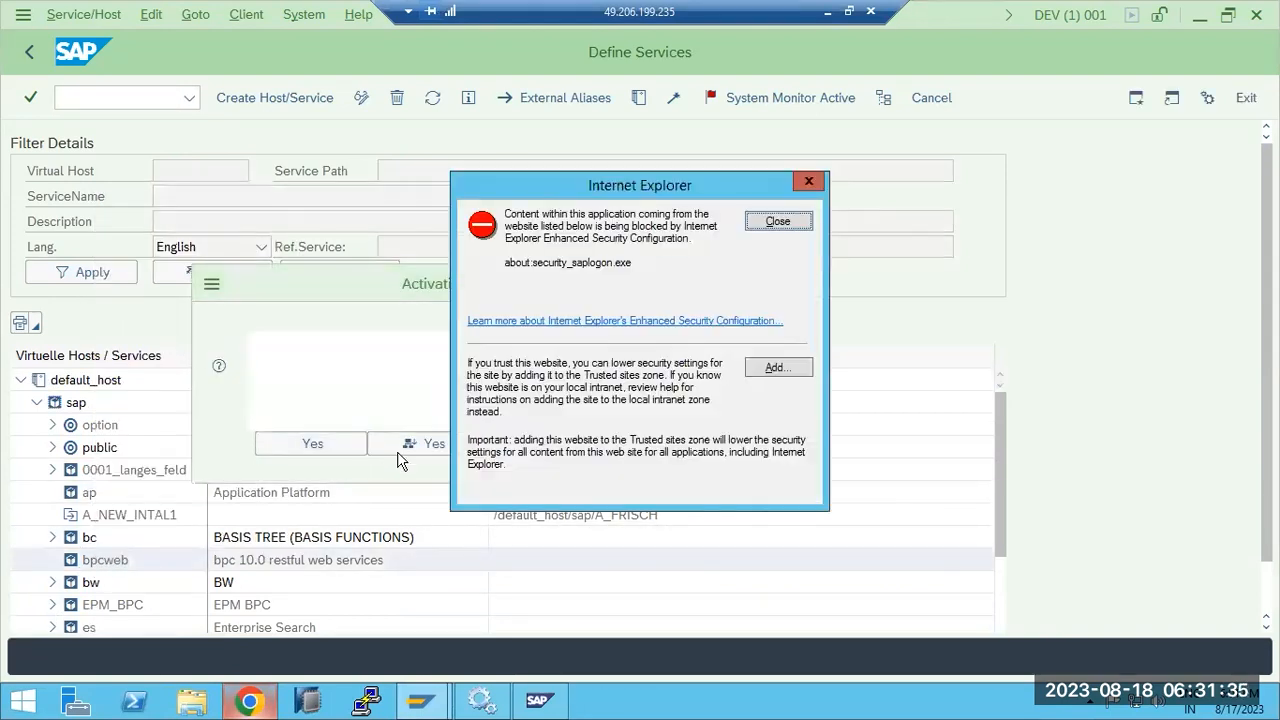
click(430, 445)
click(776, 224)
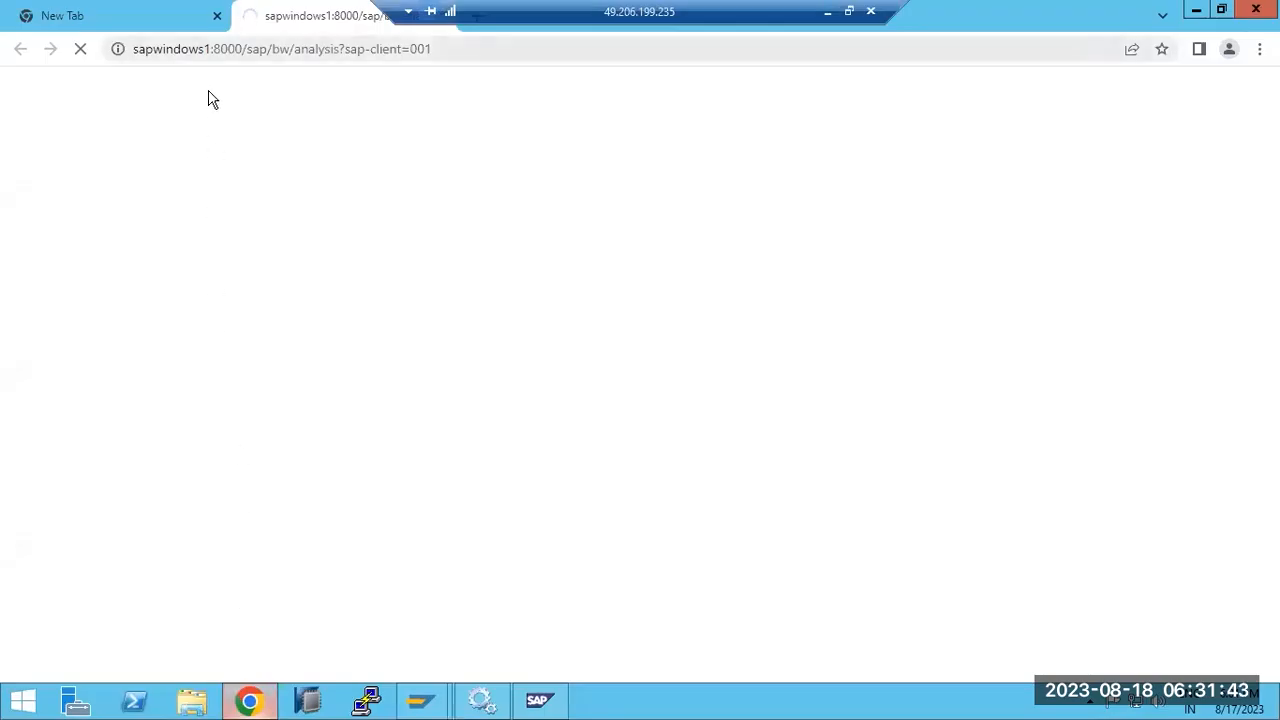
Step: Try to open the copied analysis service URL with sap-client=001 in the other browser tab and close the duplicate
drag(446, 52, 127, 71)
key(ctrl+c)
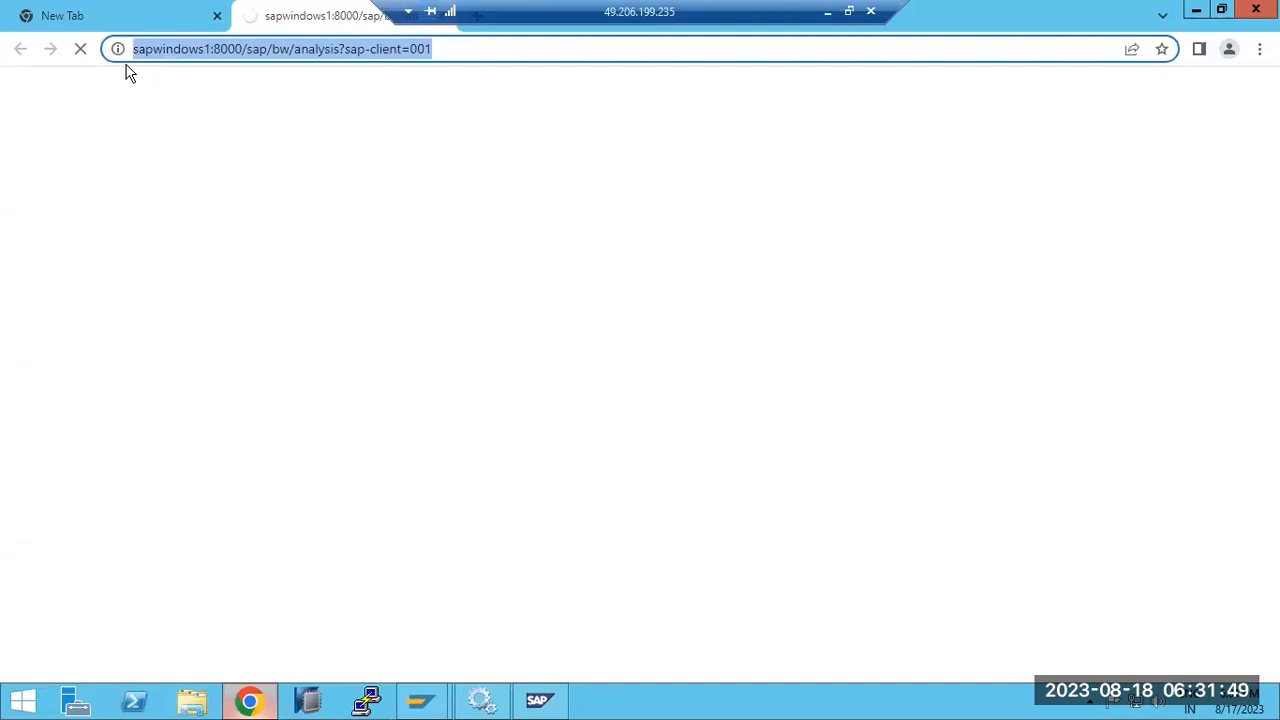
click(95, 17)
key(ctrl+v)
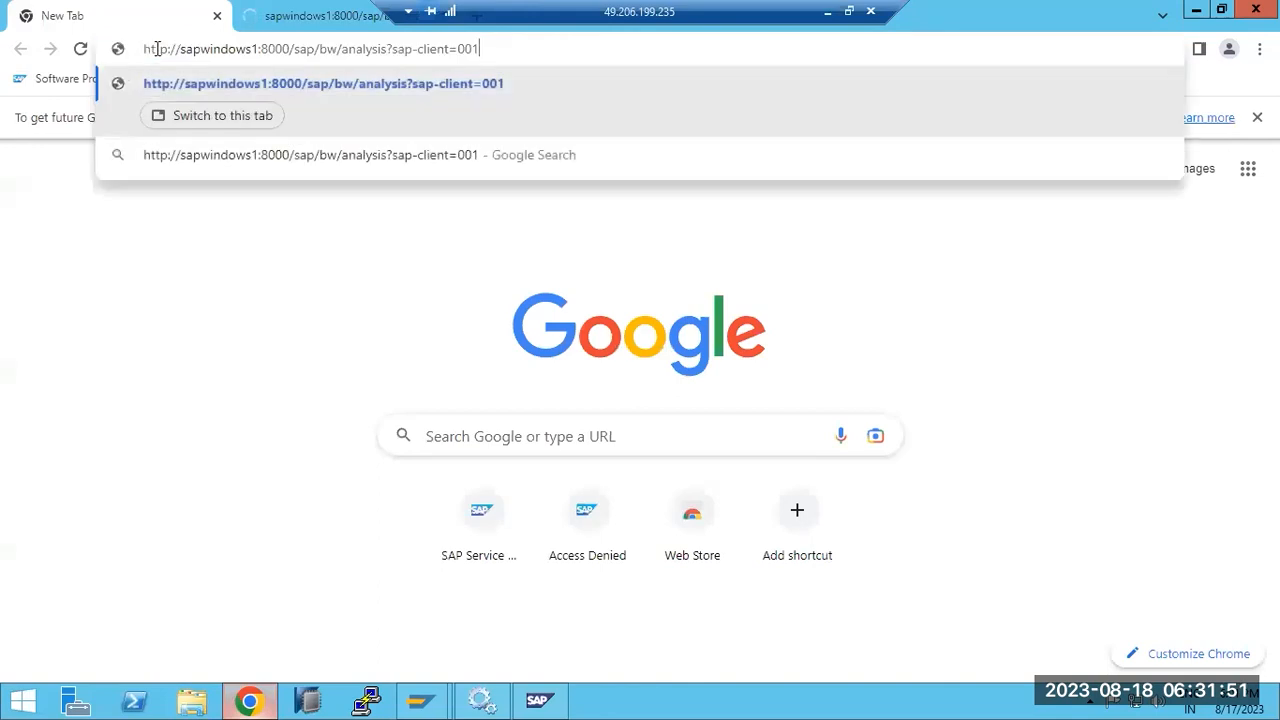
key(Return)
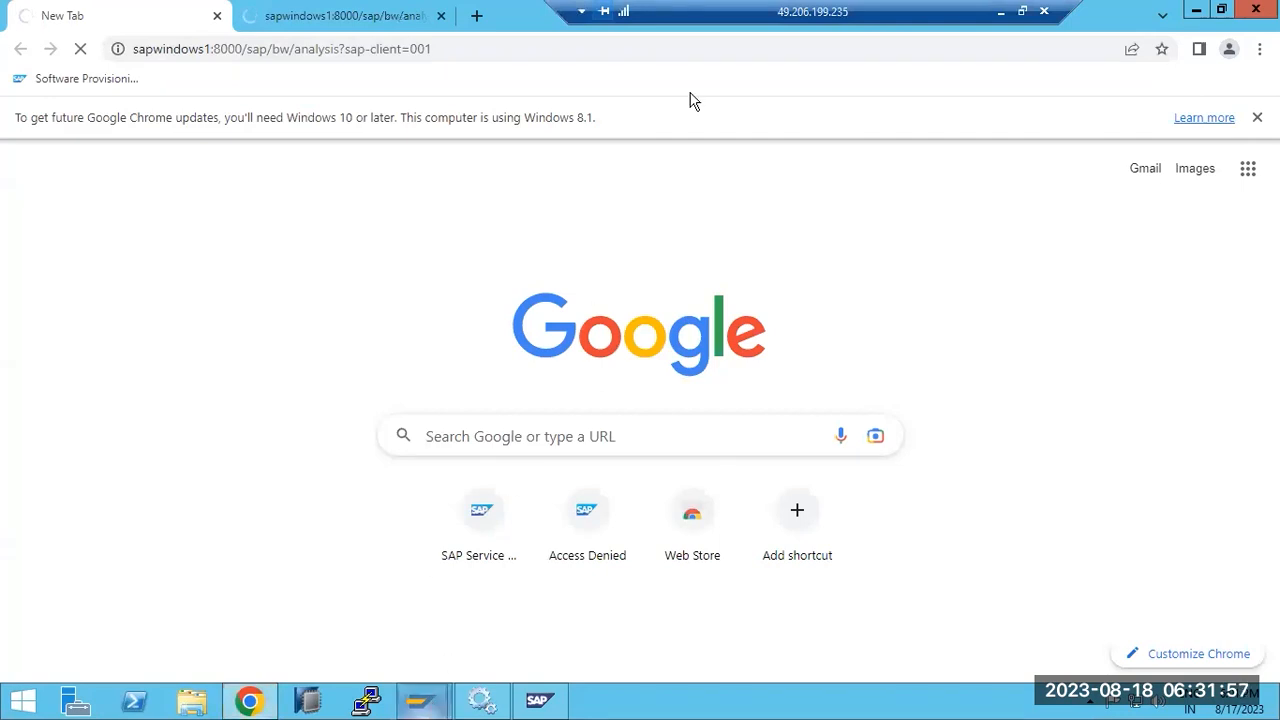
click(290, 16)
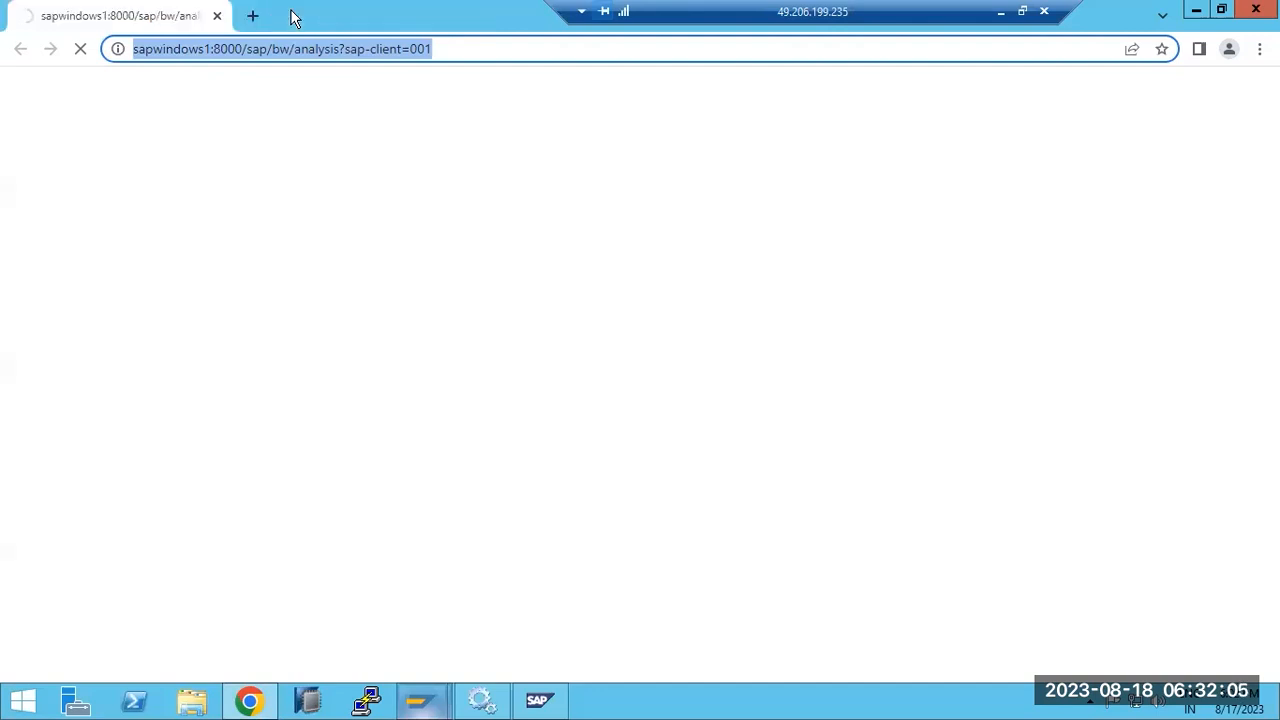
Step: Switch to the SAP service list and filter it by the service name webgui
click(446, 697)
click(461, 624)
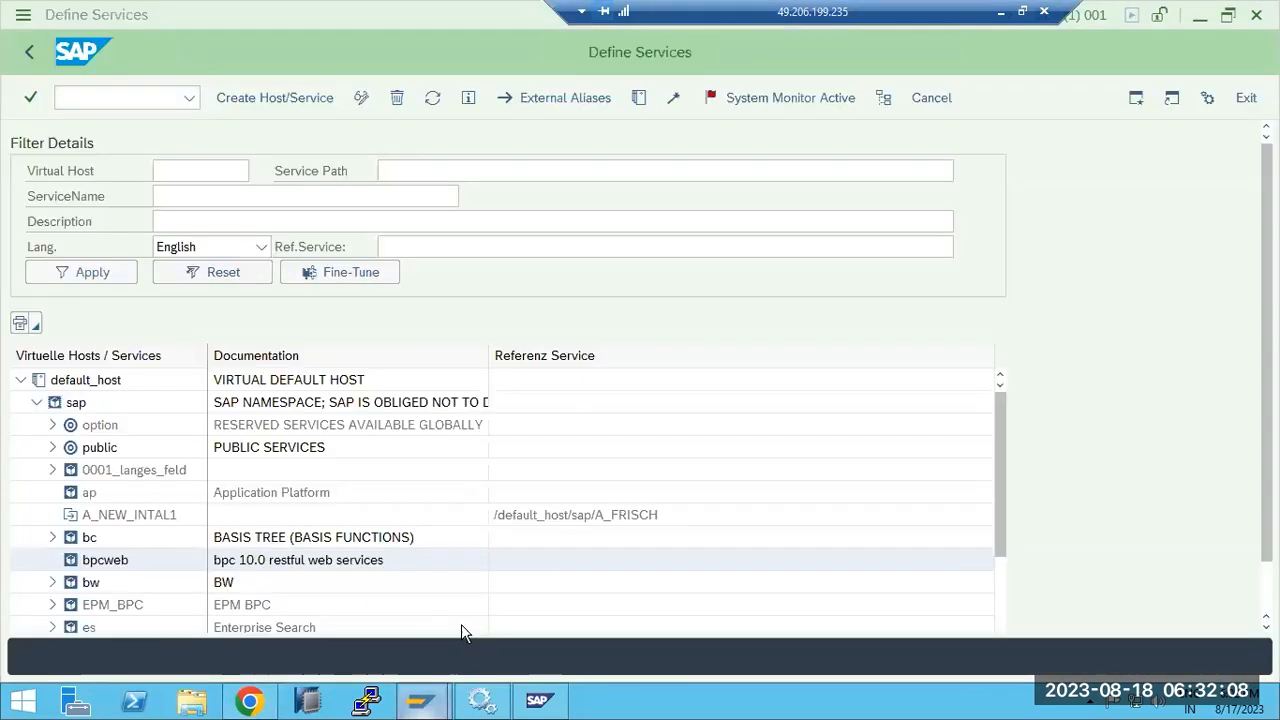
click(168, 195)
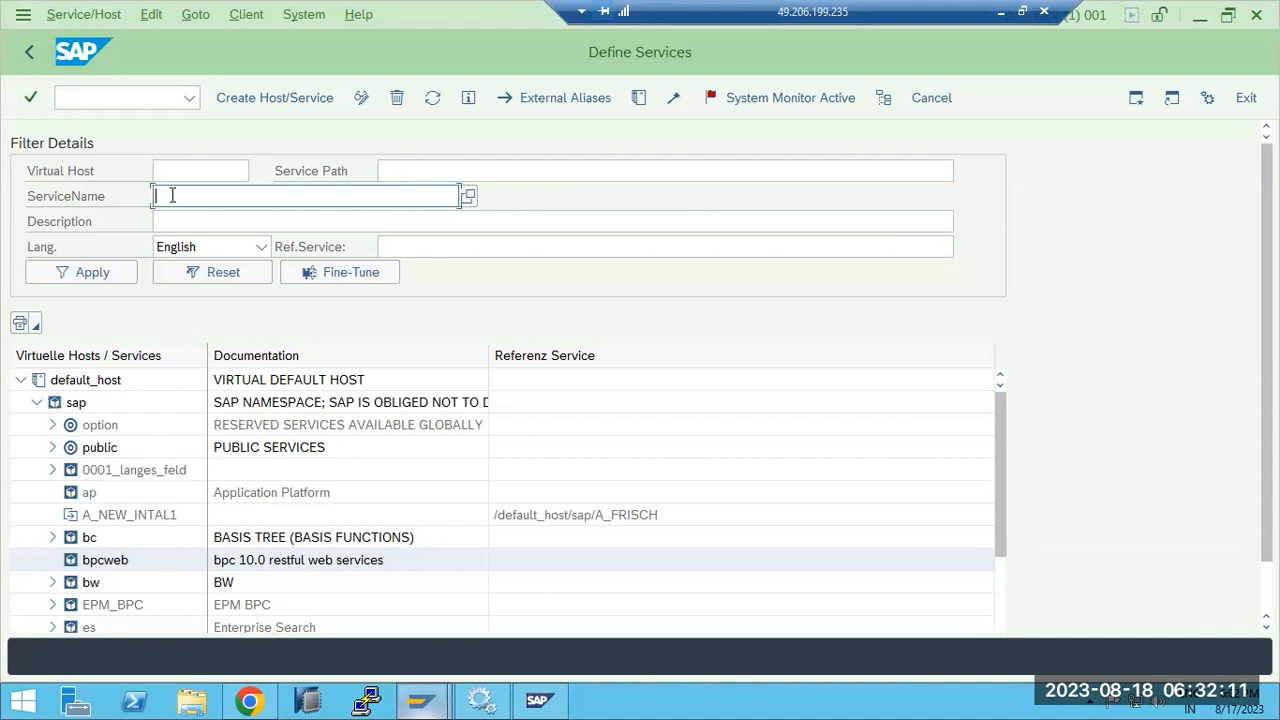
text(webgui)
click(88, 273)
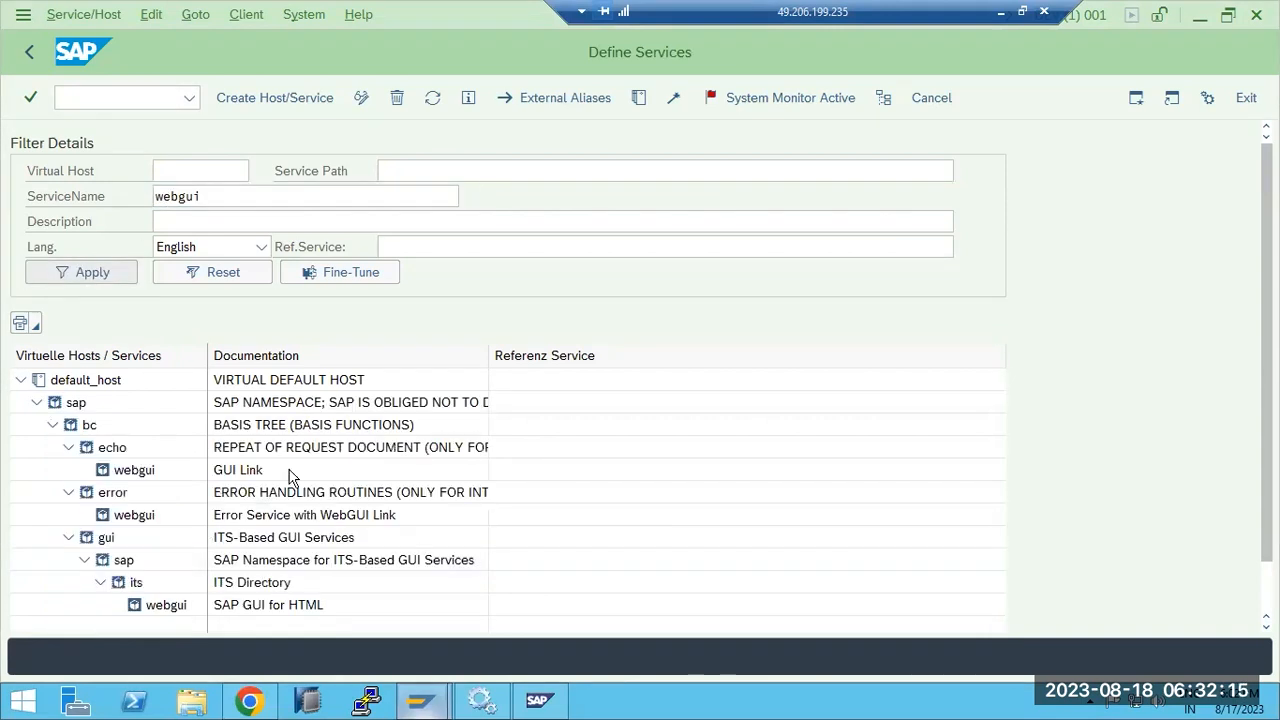
click(420, 702)
click(471, 640)
click(131, 96)
text(/n)
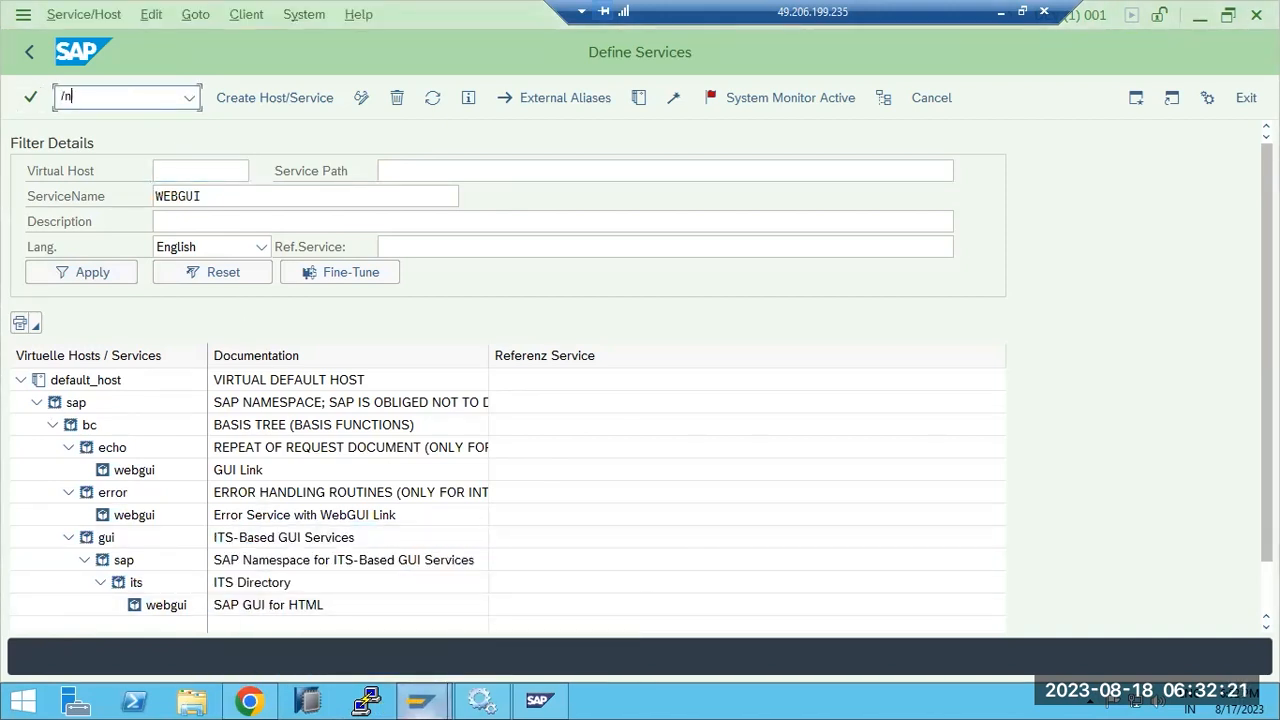
text(webgui)
key(Return)
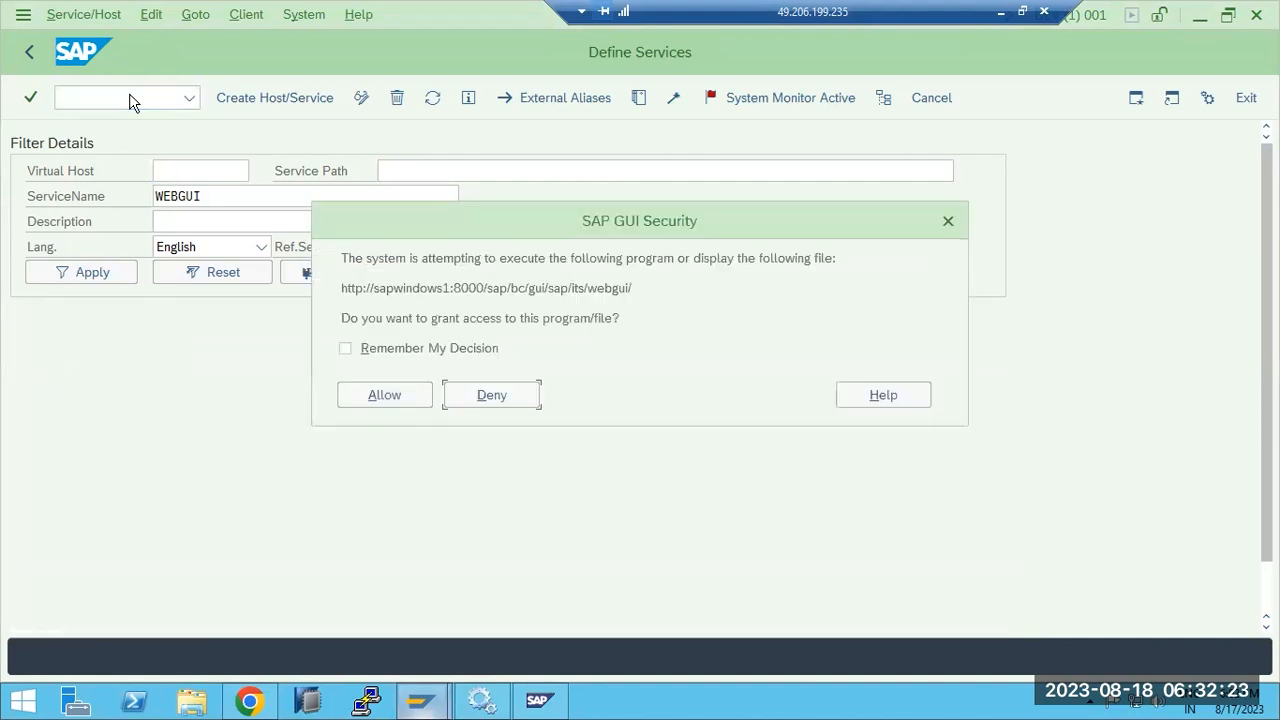
click(389, 396)
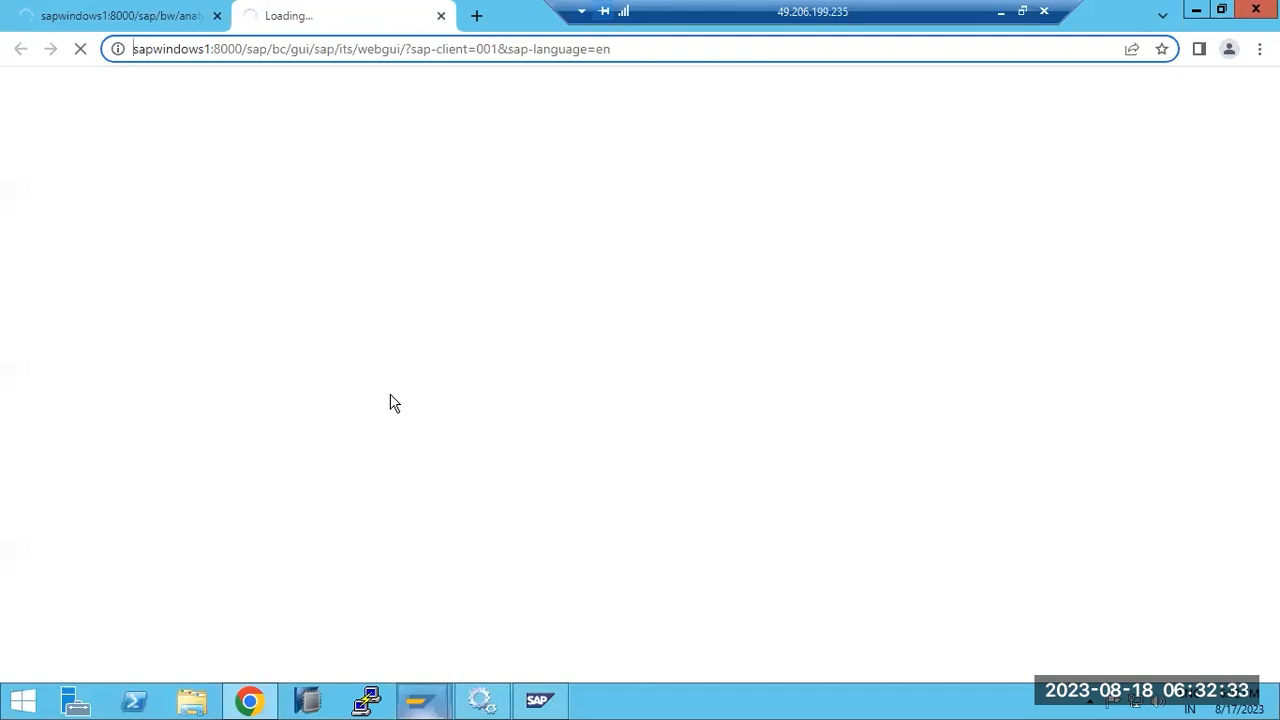
Step: Return to the browser's SAP NetWeaver logon page, sign in with the username and account password, and decline saving the password
mouse_move(422, 701)
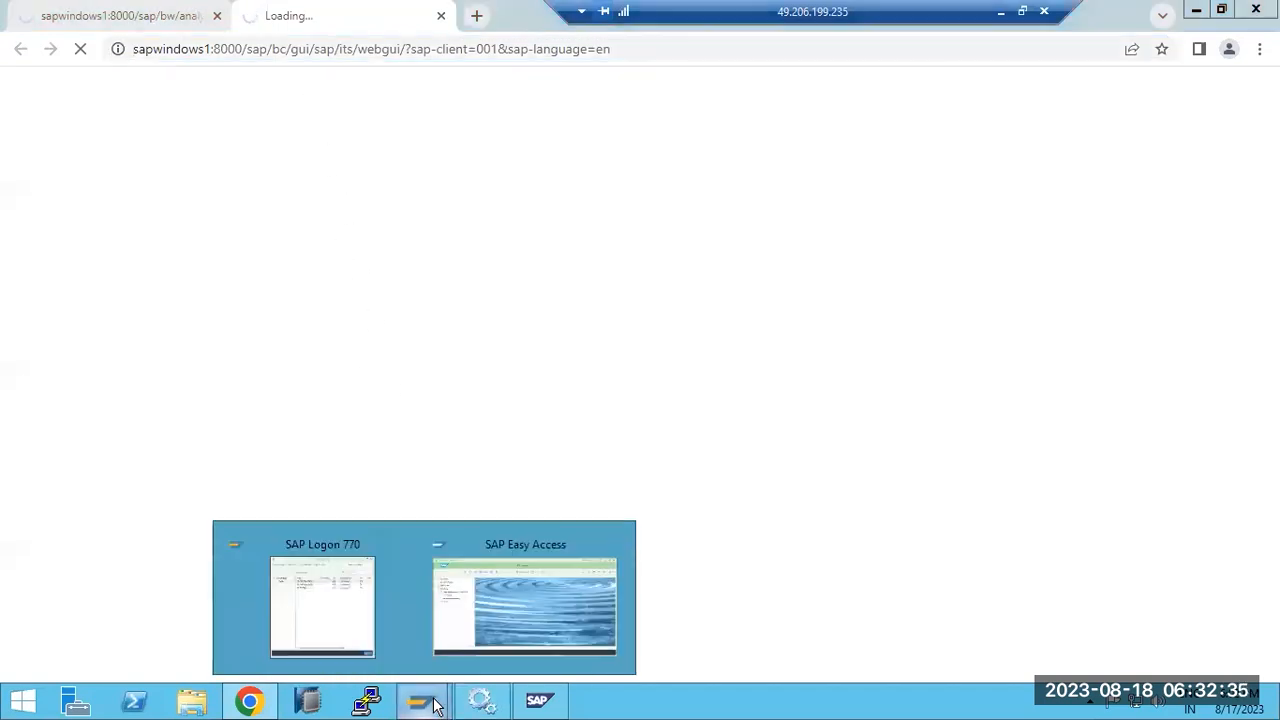
click(521, 577)
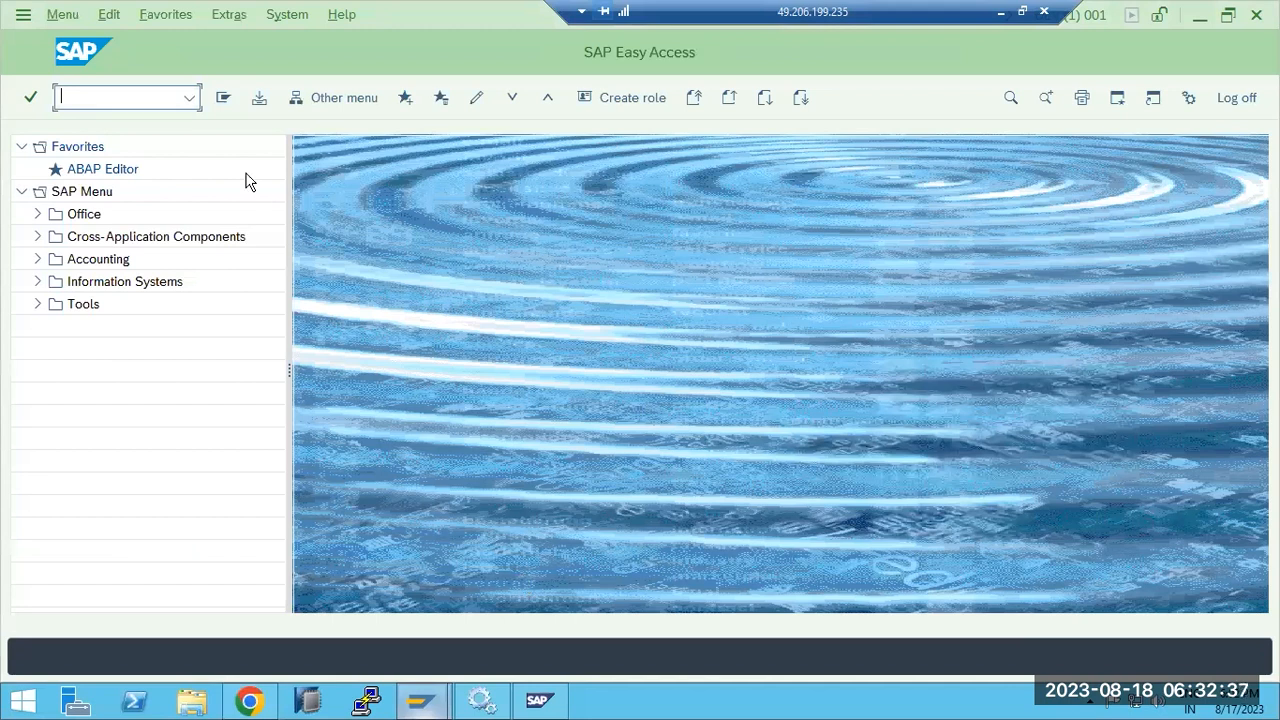
mouse_move(250, 700)
click(268, 652)
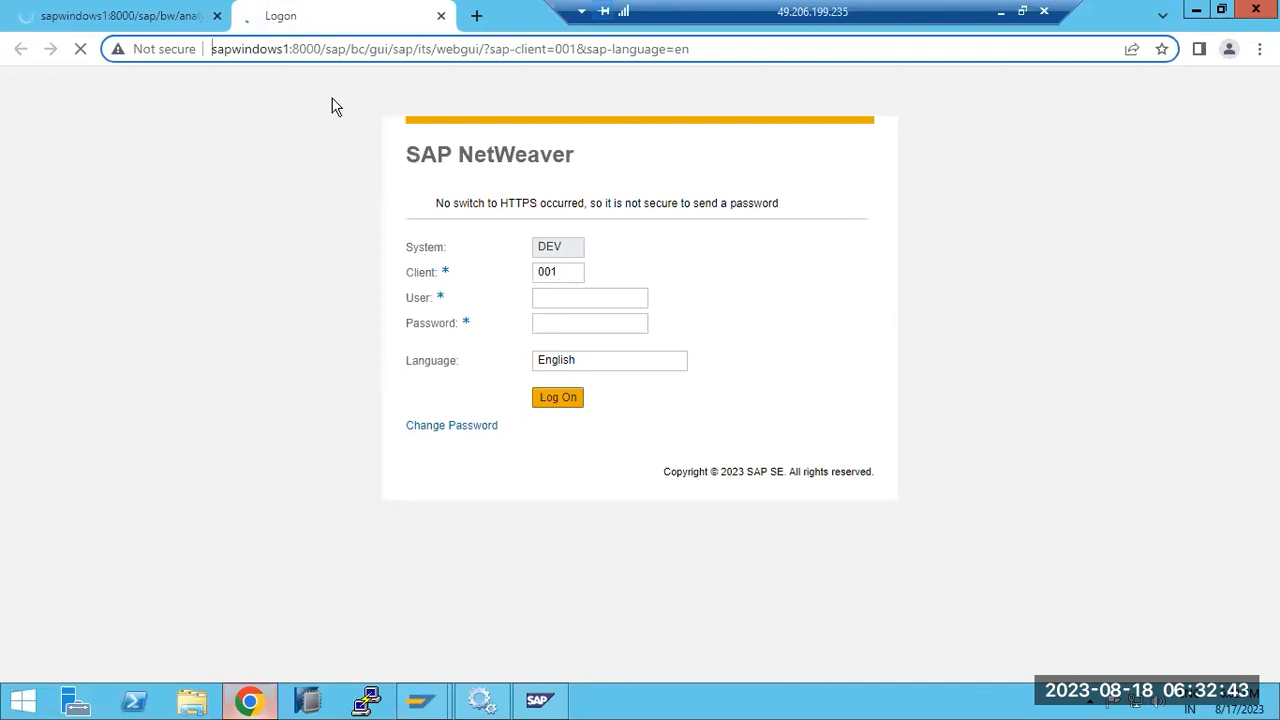
click(566, 298)
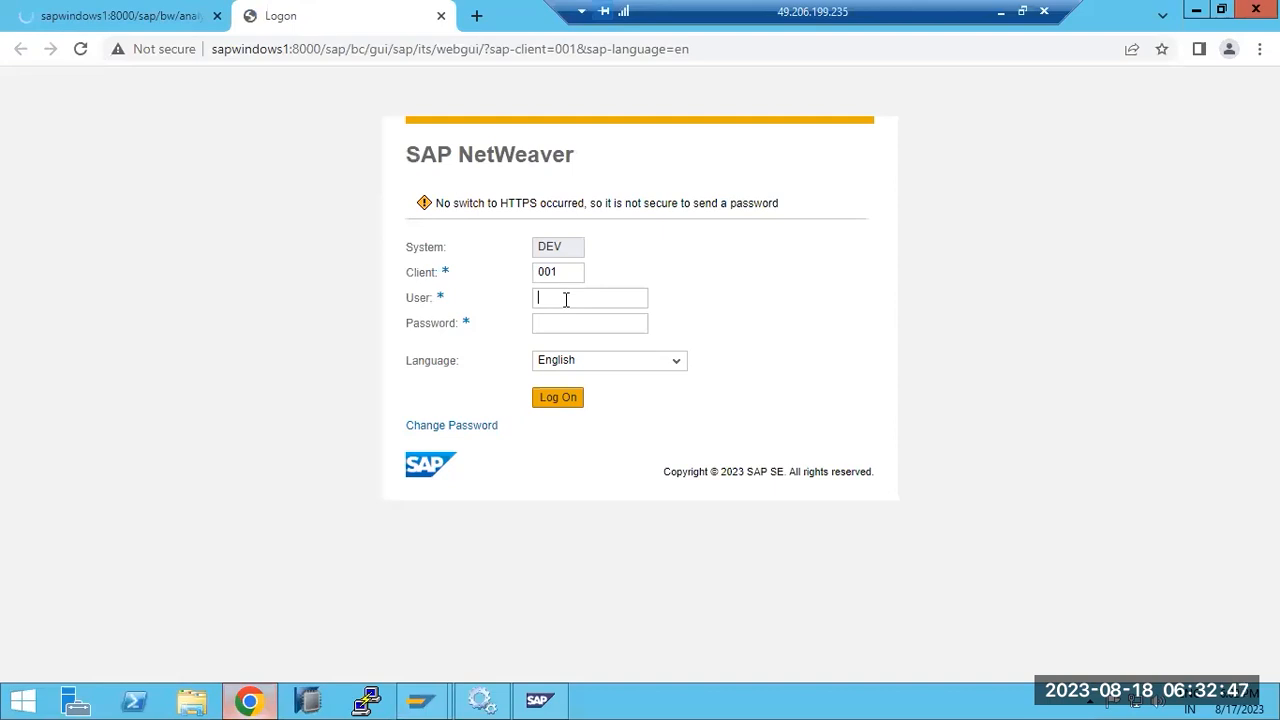
text(bassi)
key(Tab)
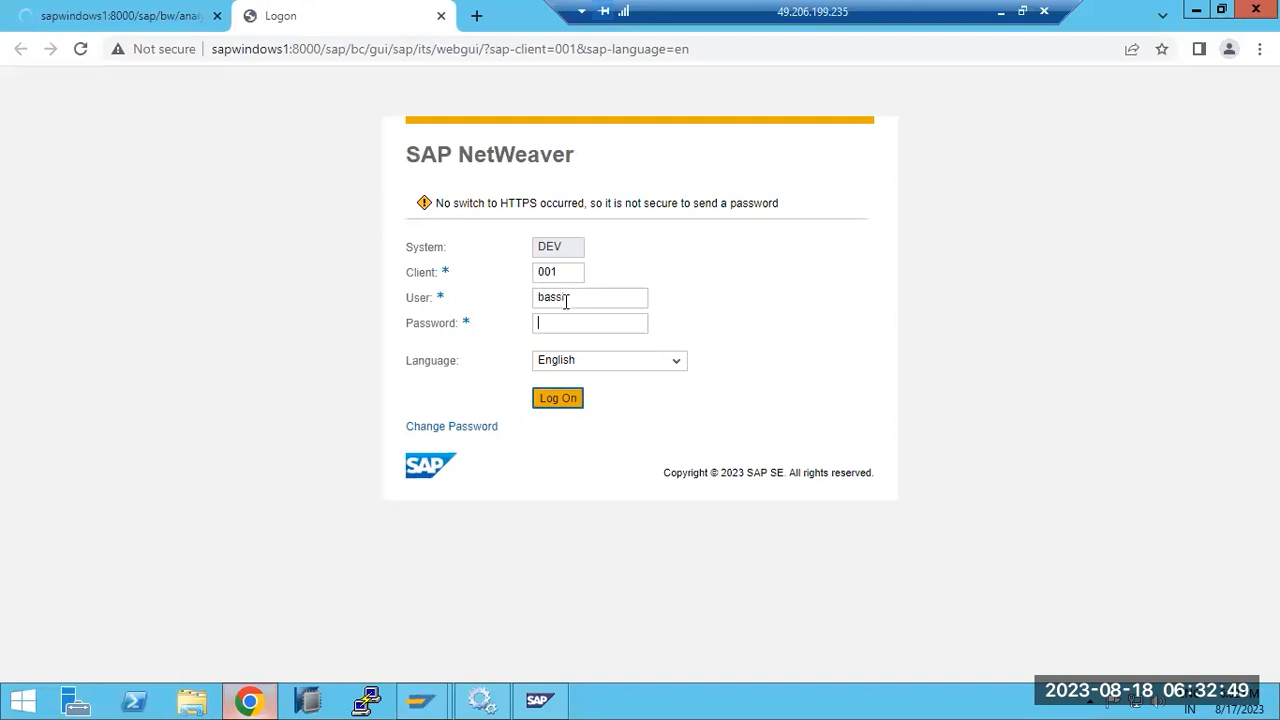
key(BackSpace)
key(BackSpace)
text(••••)
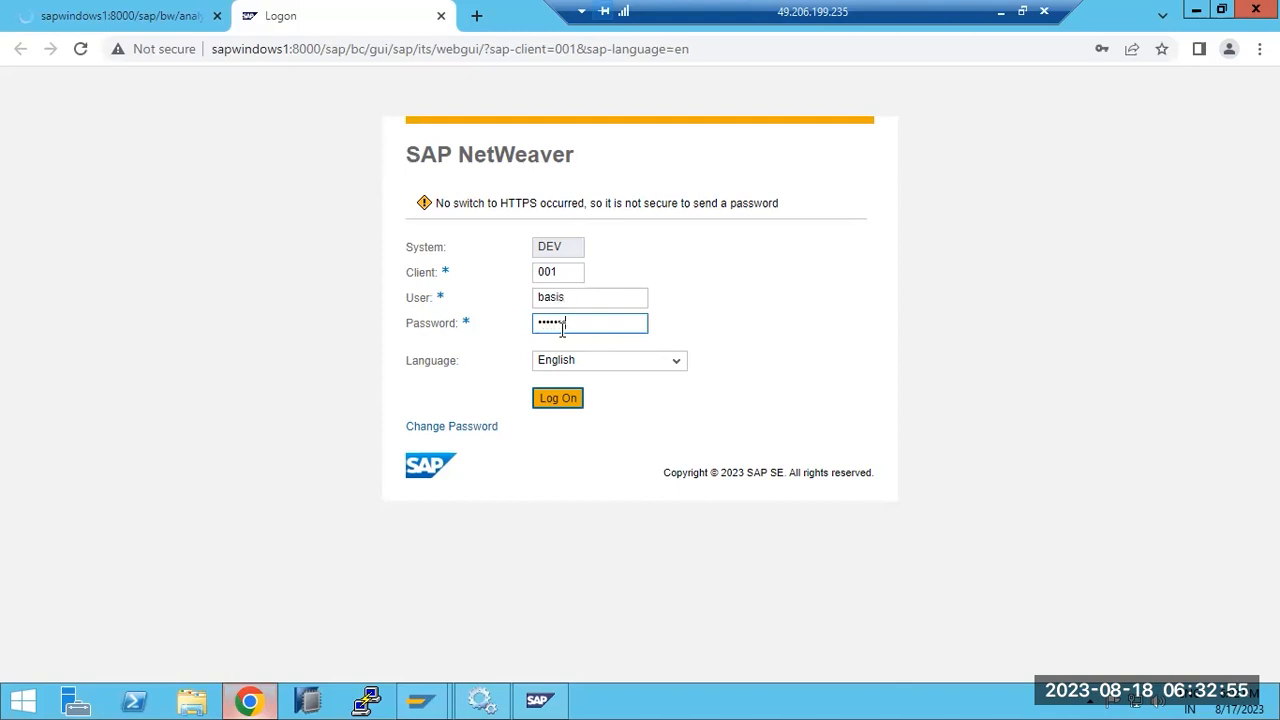
key(Return)
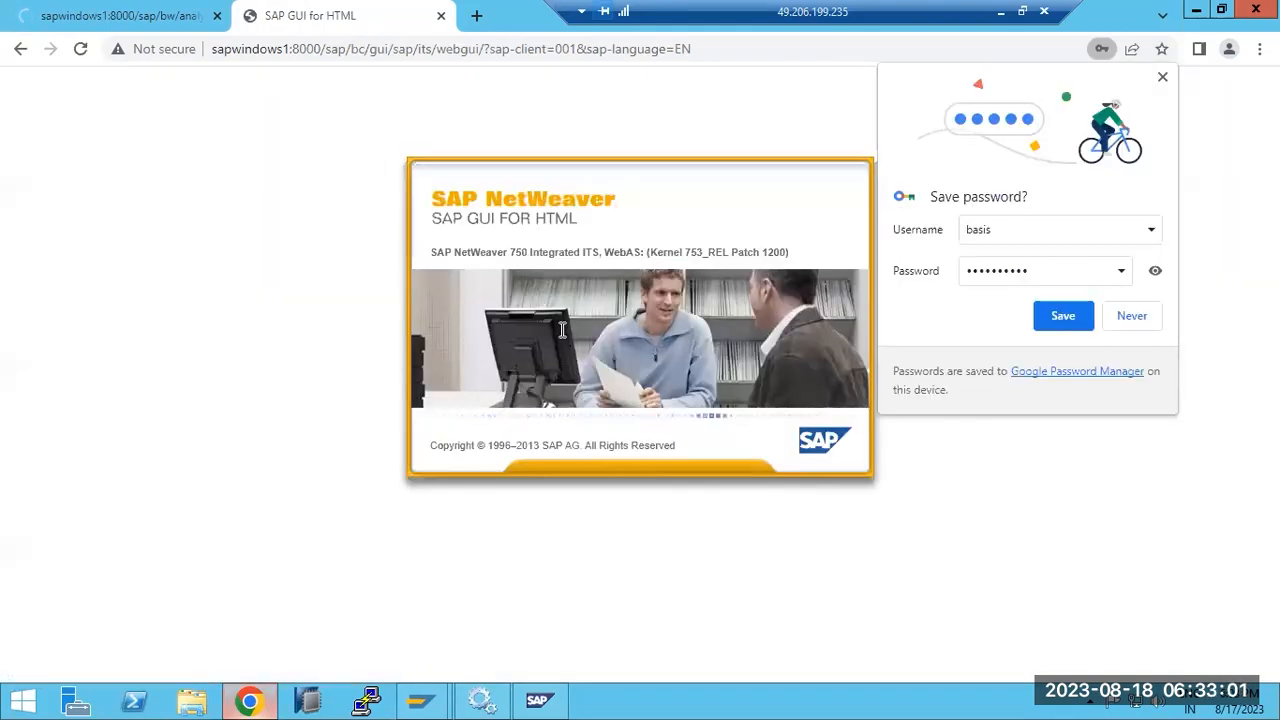
click(1130, 315)
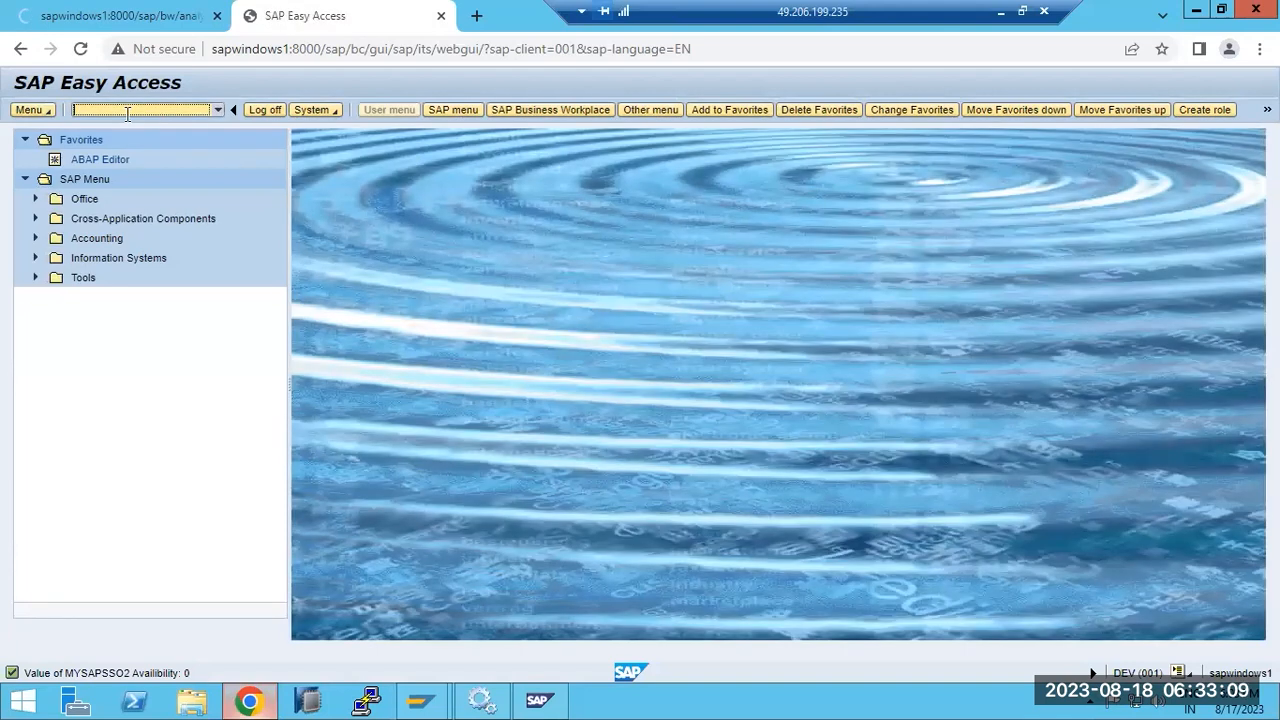
Step: Open the work process overview with transaction SM50 in the web GUI and check port 8000 in its URL
text(m50)
key(Return)
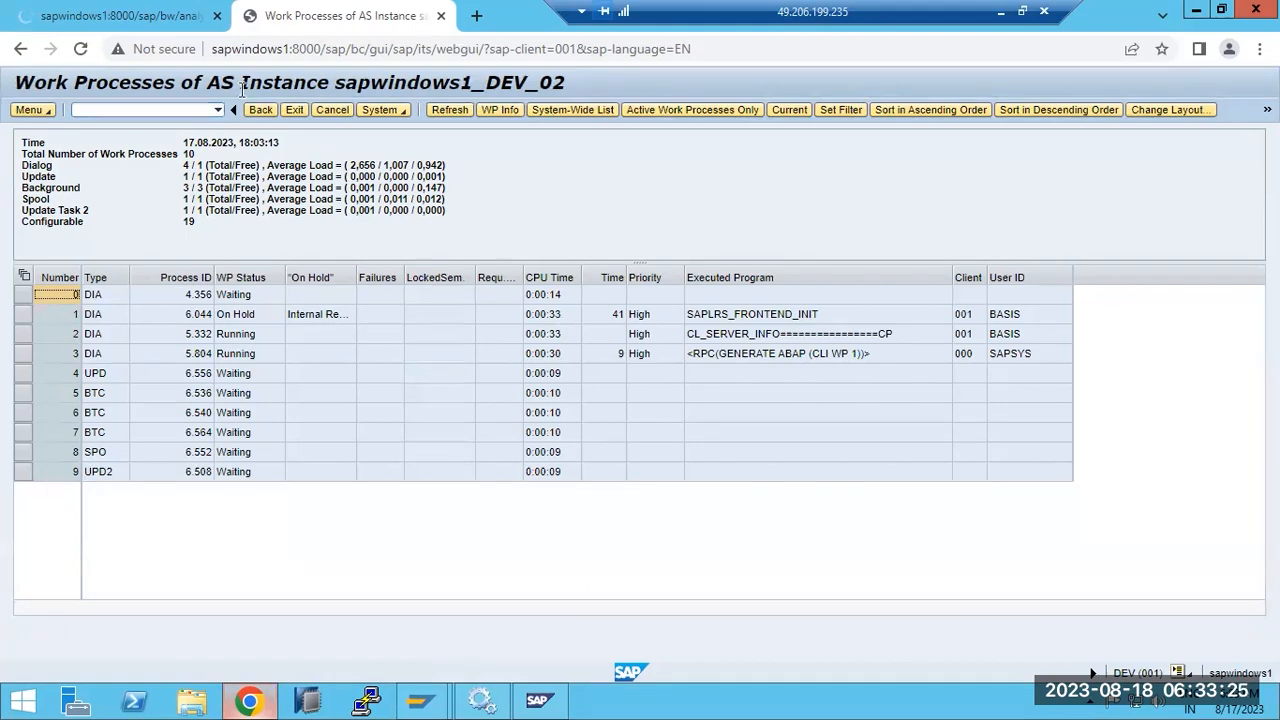
double_click(306, 48)
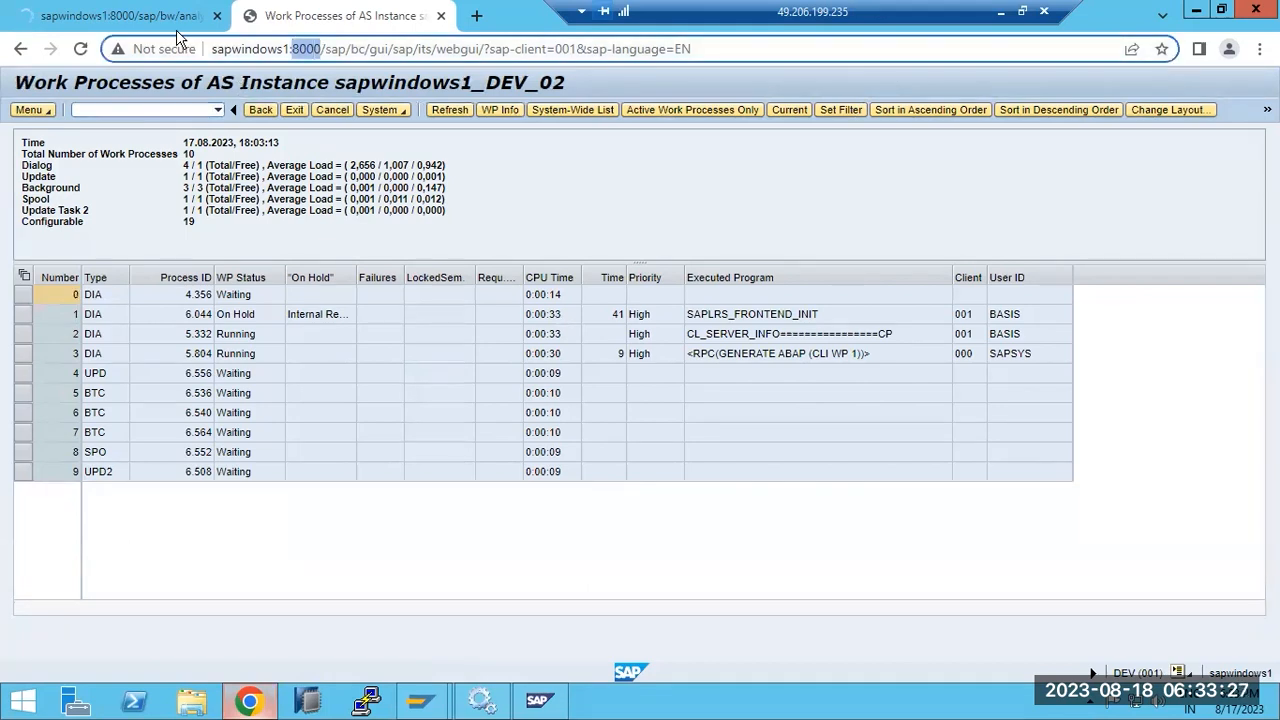
Step: Leave the work process overview for SAP Easy Access in the web GUI and close the browser tab loading sapwindows1:8000/sap/bw/analysis
double_click(250, 48)
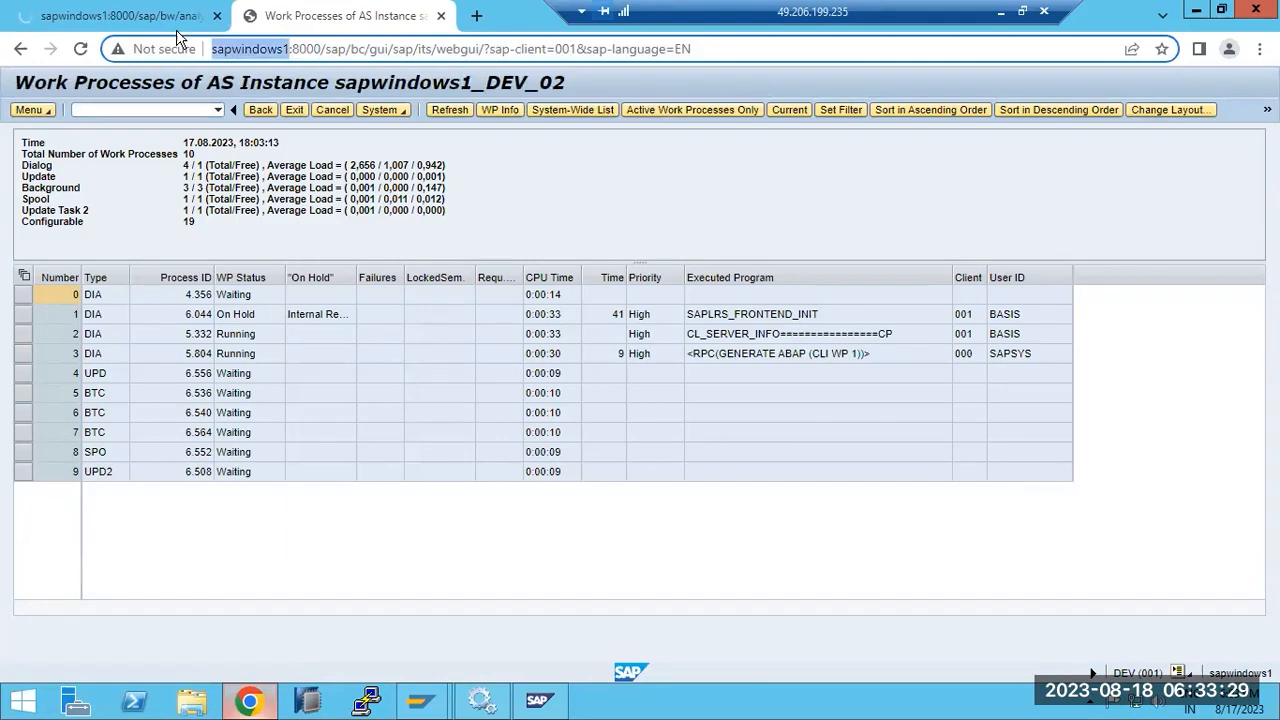
click(265, 112)
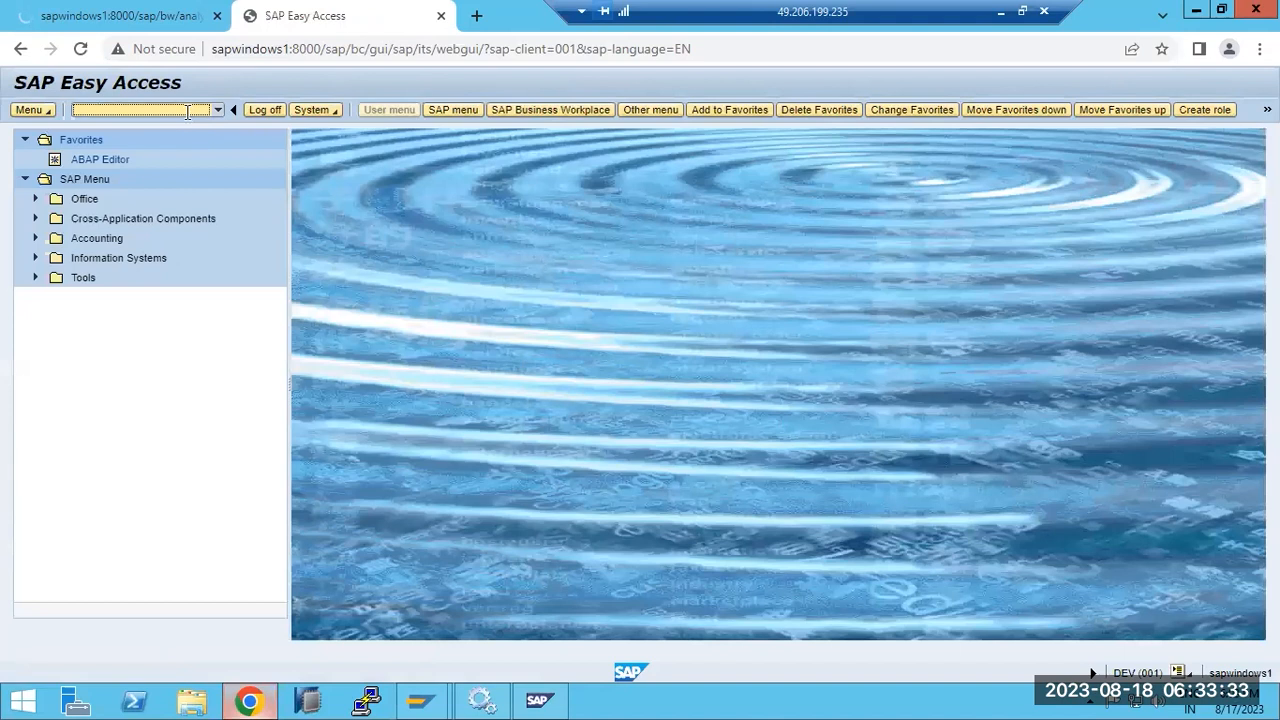
double_click(250, 48)
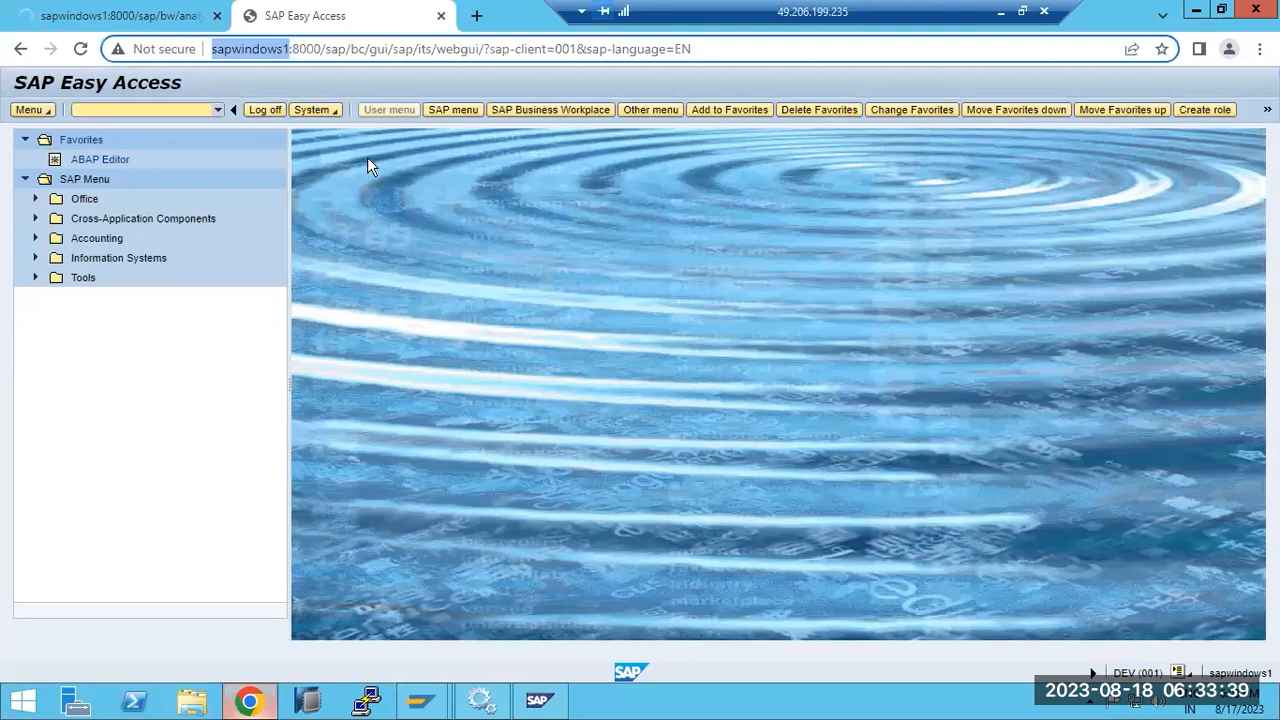
click(365, 48)
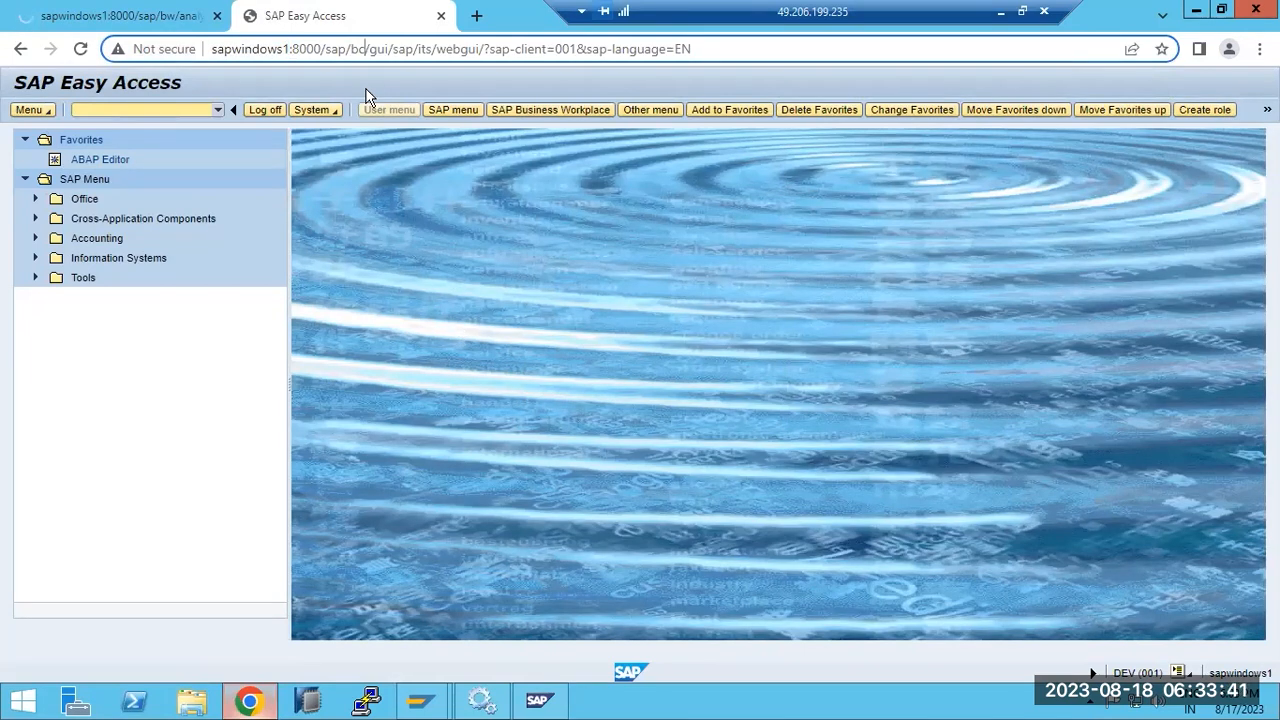
key(ctrl+a)
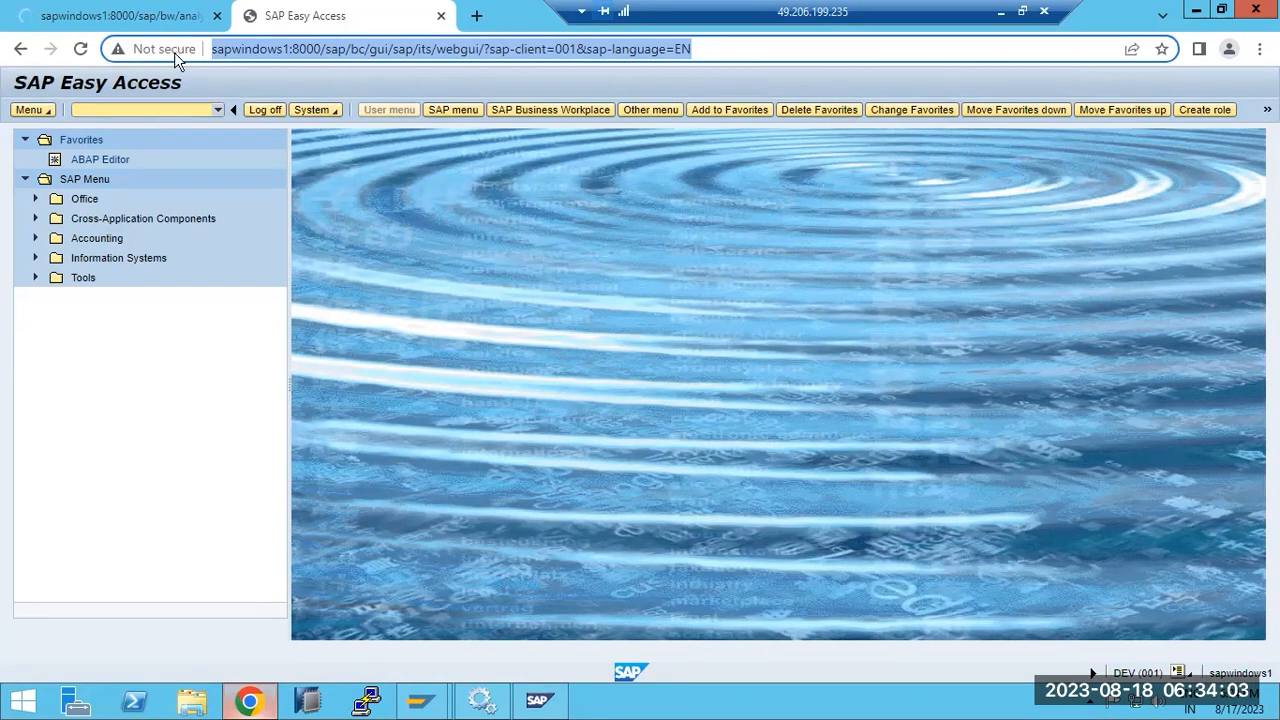
click(137, 20)
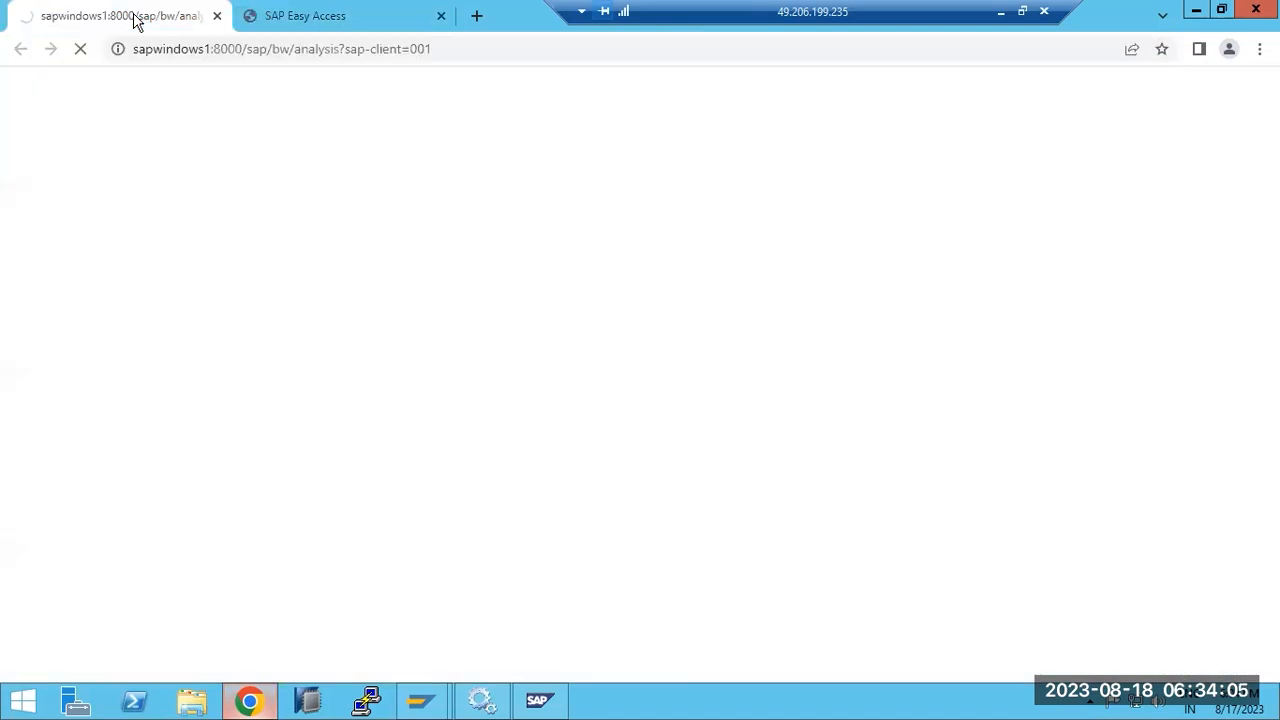
click(217, 16)
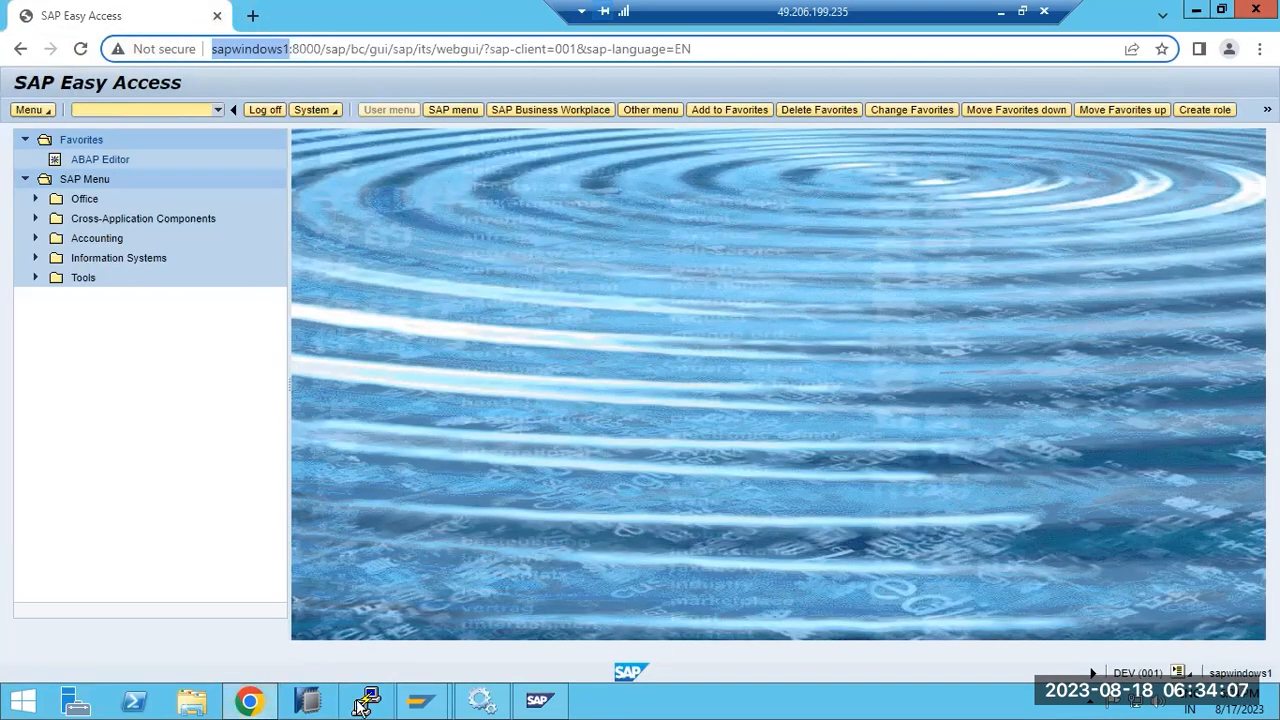
Step: Switch to the SAP GUI session and open the ICM monitor with transaction smicm
click(420, 700)
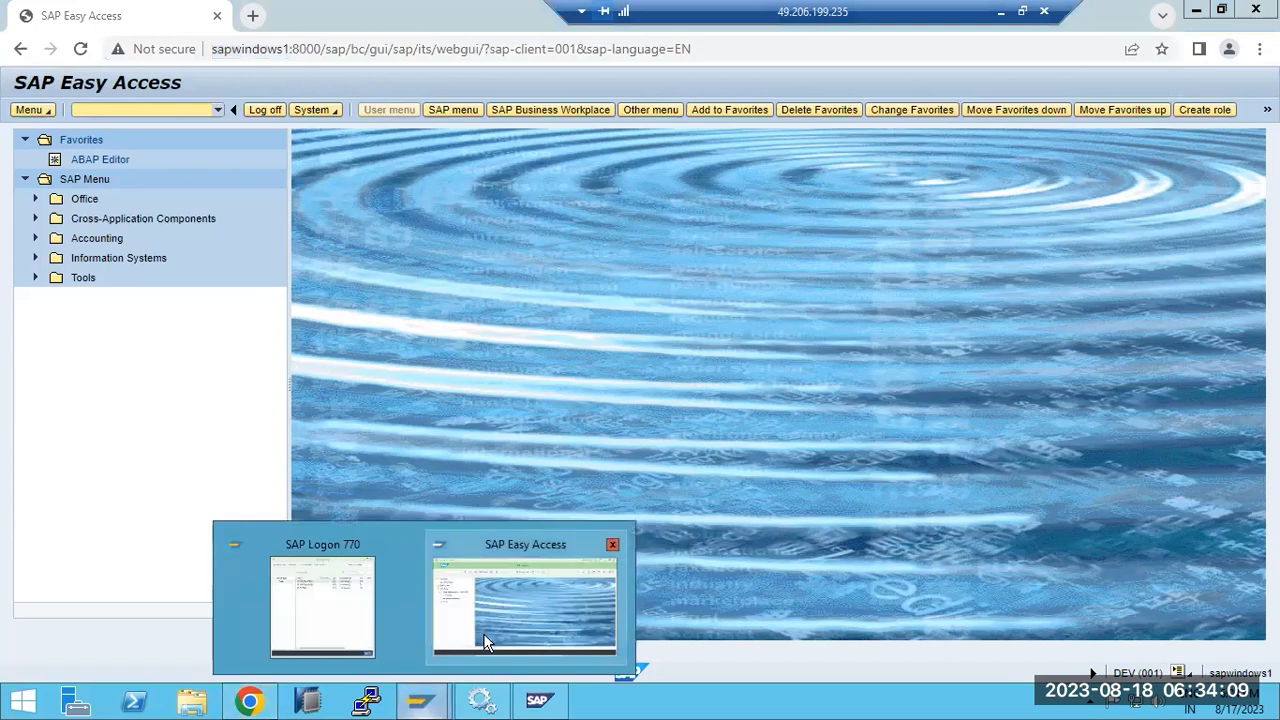
click(483, 633)
click(97, 94)
text(sml)
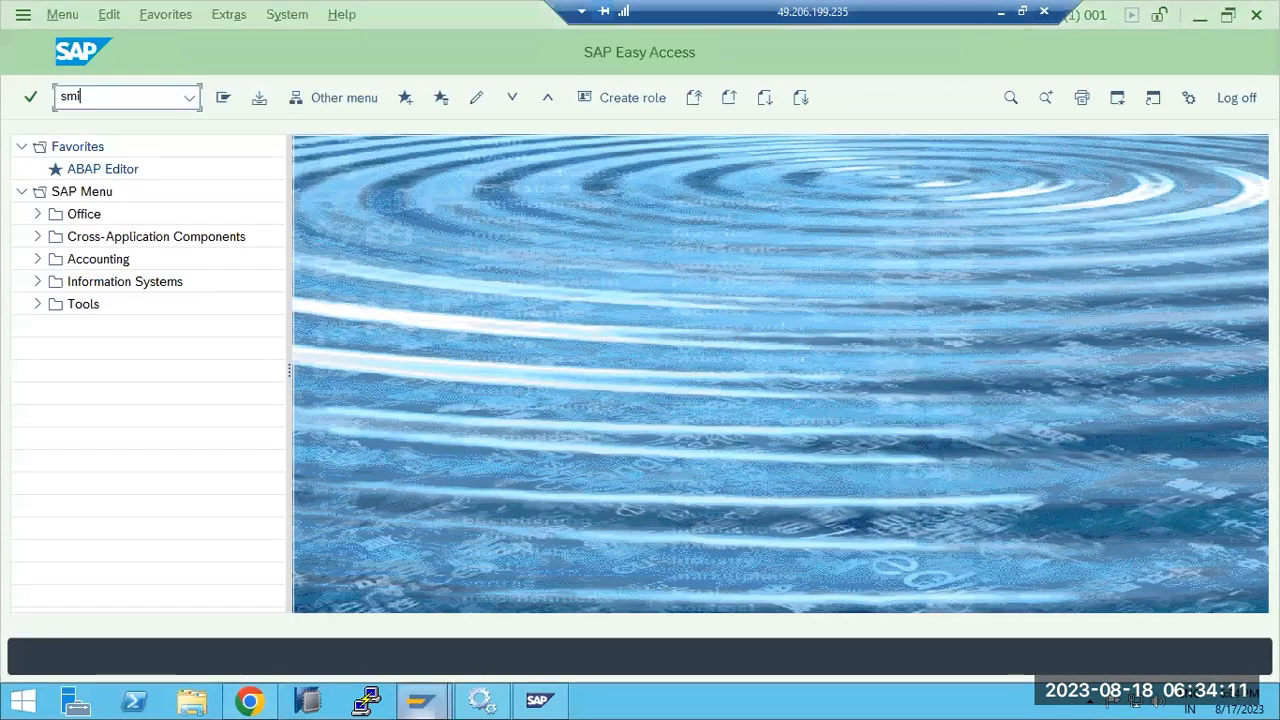
text(cm)
key(Return)
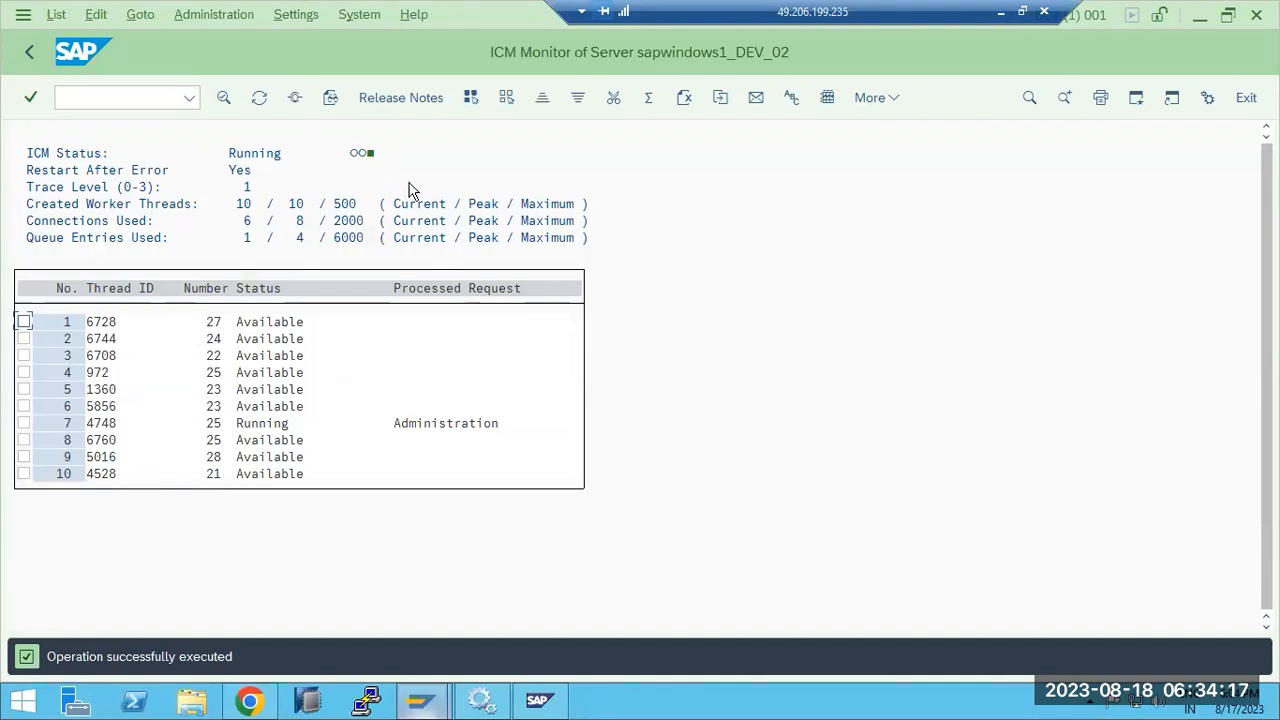
Step: Display the ICM trace file dev_icm, examine its last entries for errors, and return to SAP Easy Access
click(143, 16)
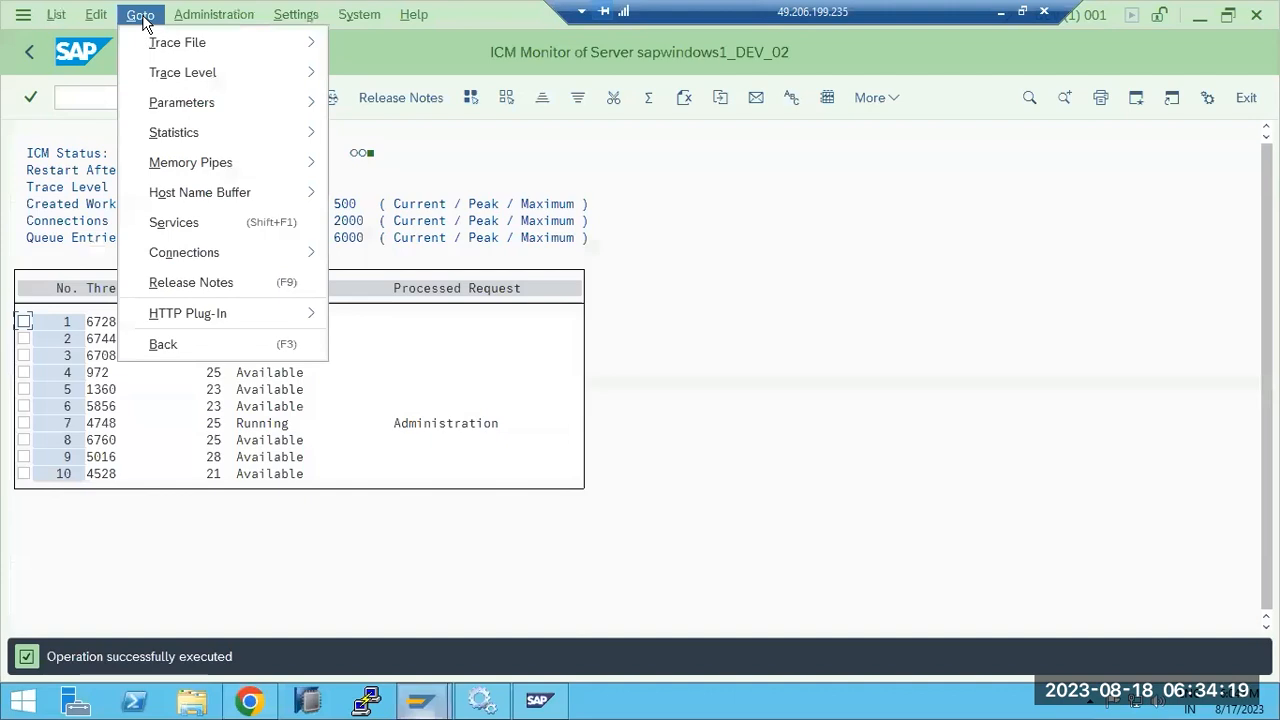
mouse_move(176, 43)
click(386, 43)
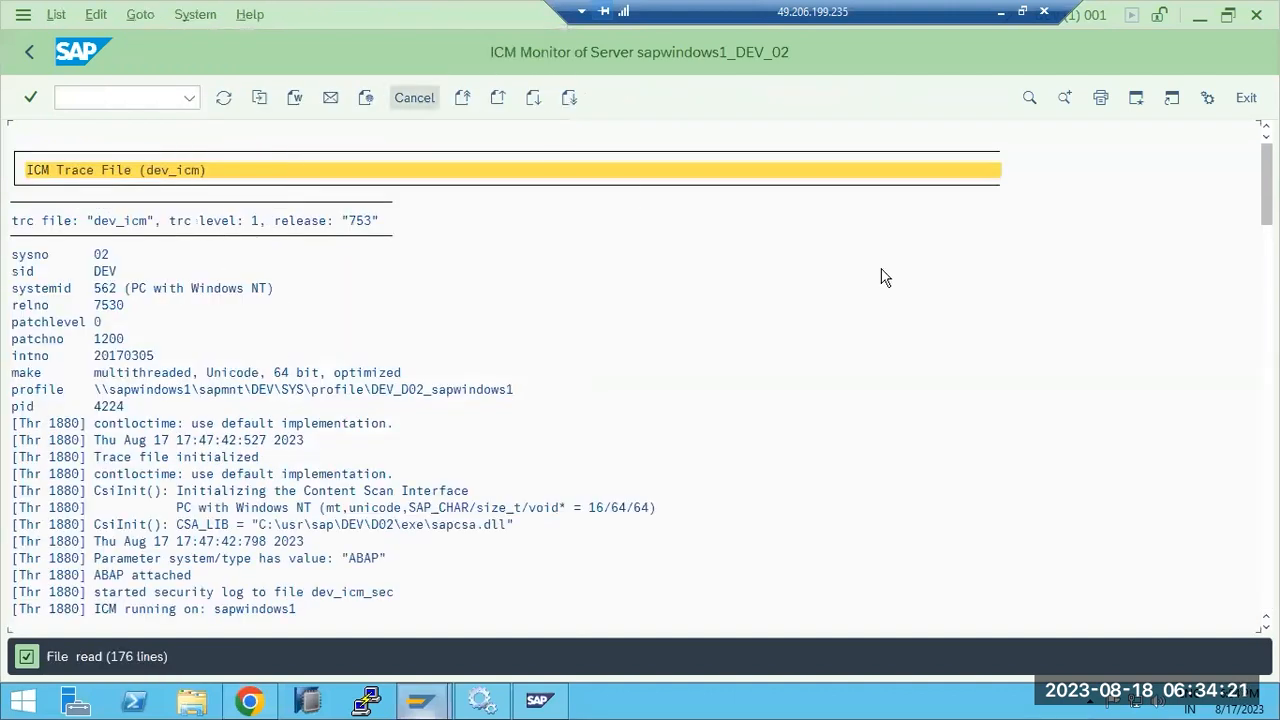
drag(1266, 201, 1266, 569)
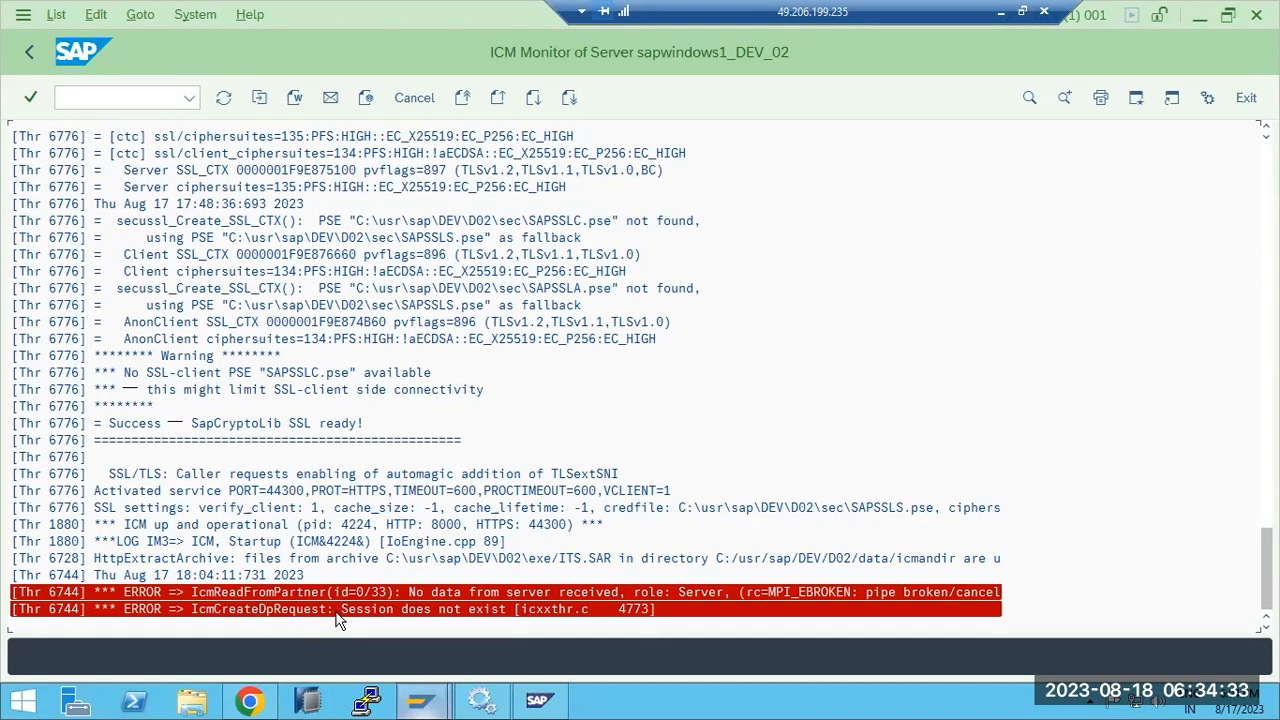
click(33, 54)
click(30, 52)
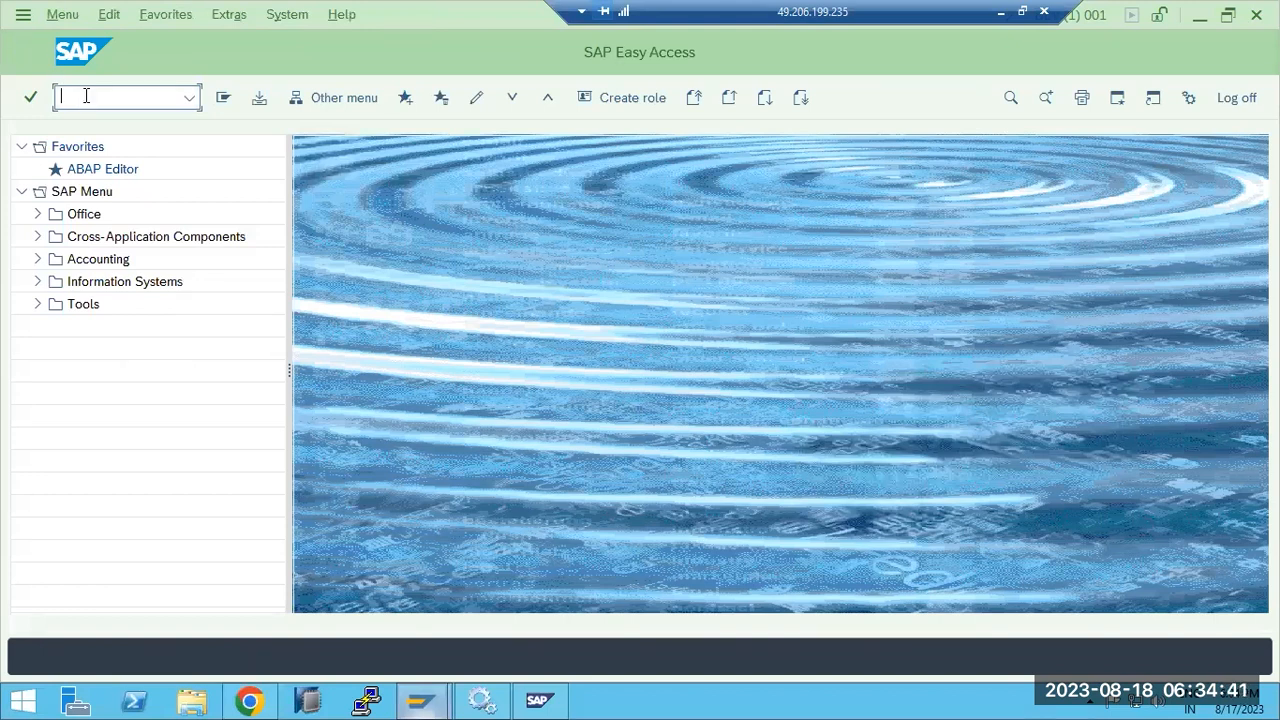
Step: Run transaction sicf and go to the service name filter on the Define Services screen
text(sicf)
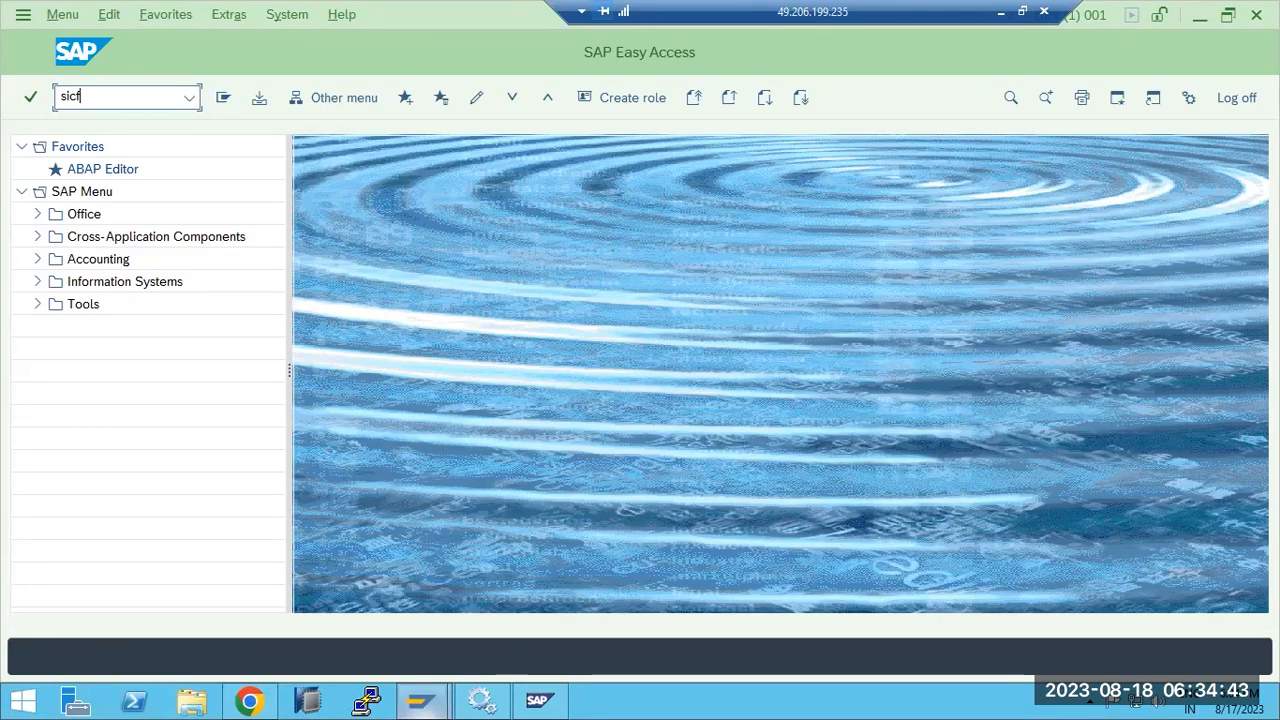
key(Return)
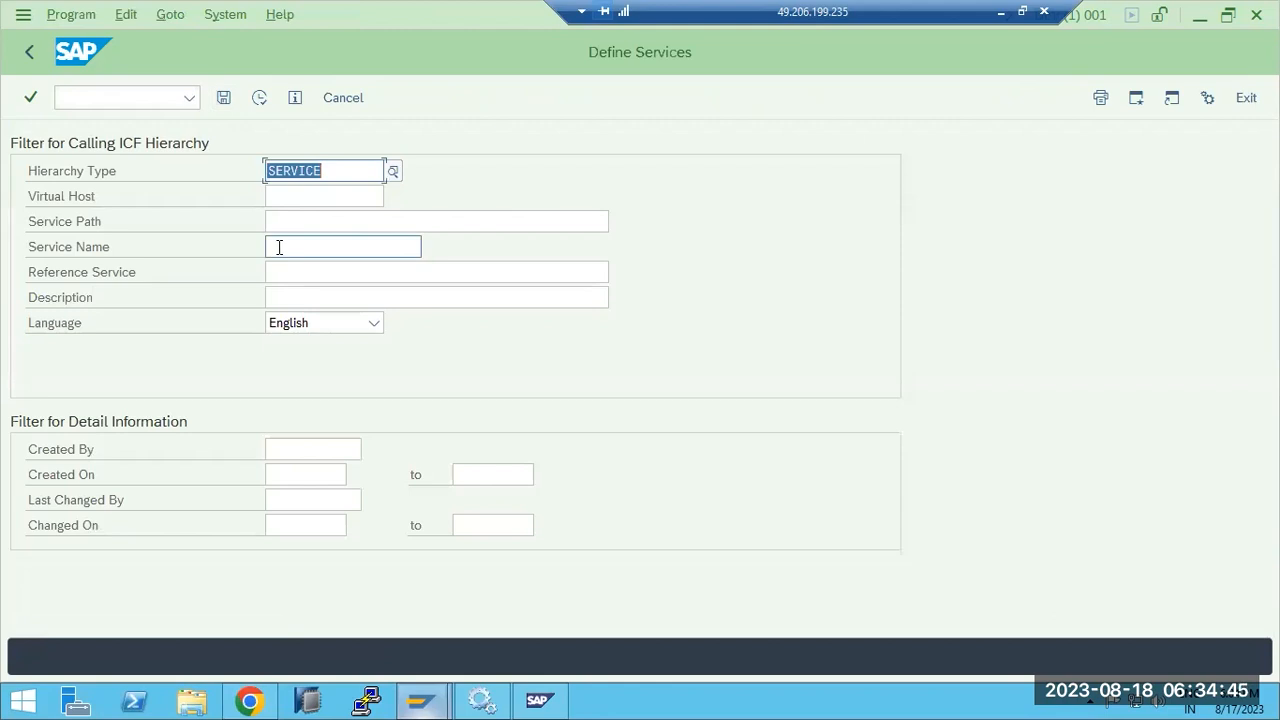
click(278, 247)
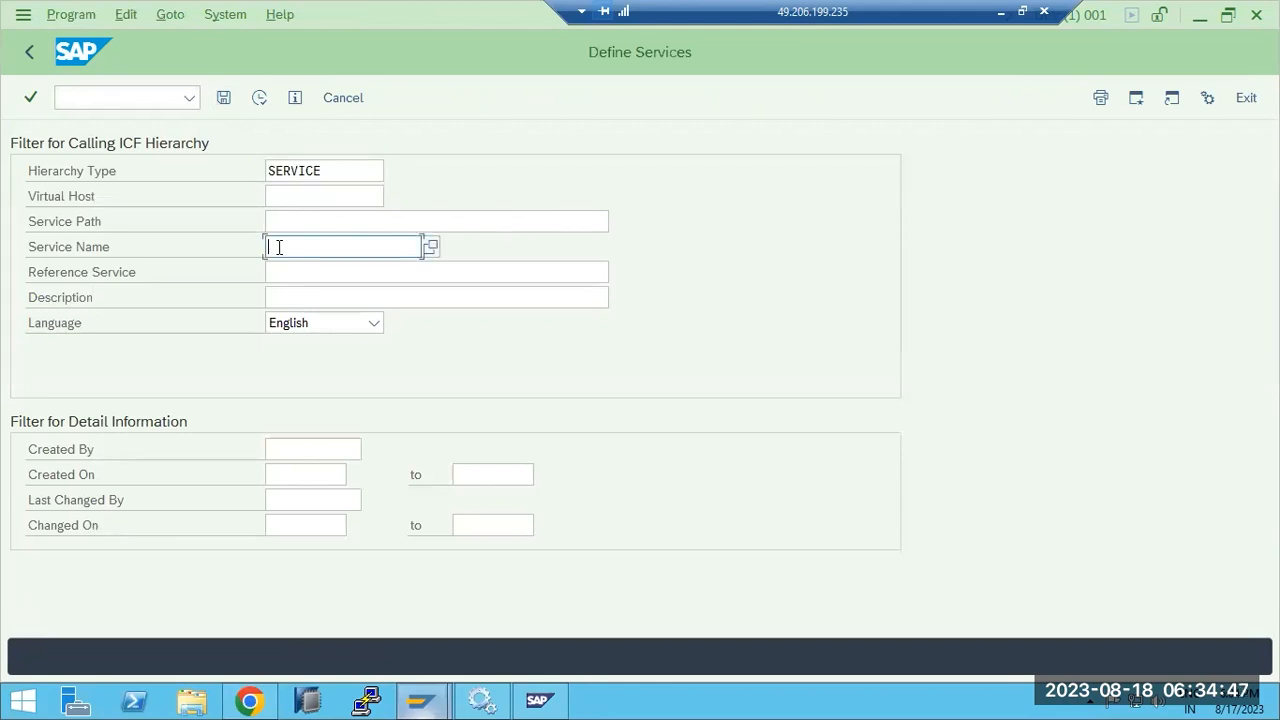
click(252, 701)
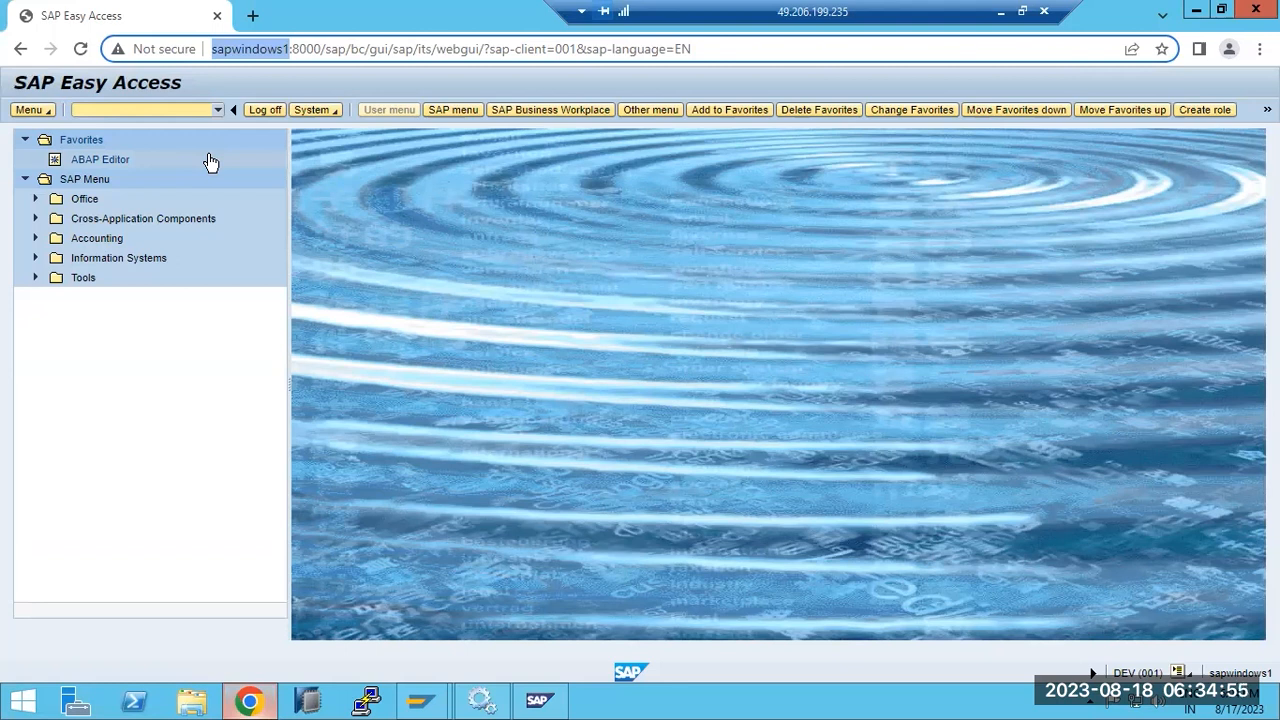
click(410, 702)
click(300, 610)
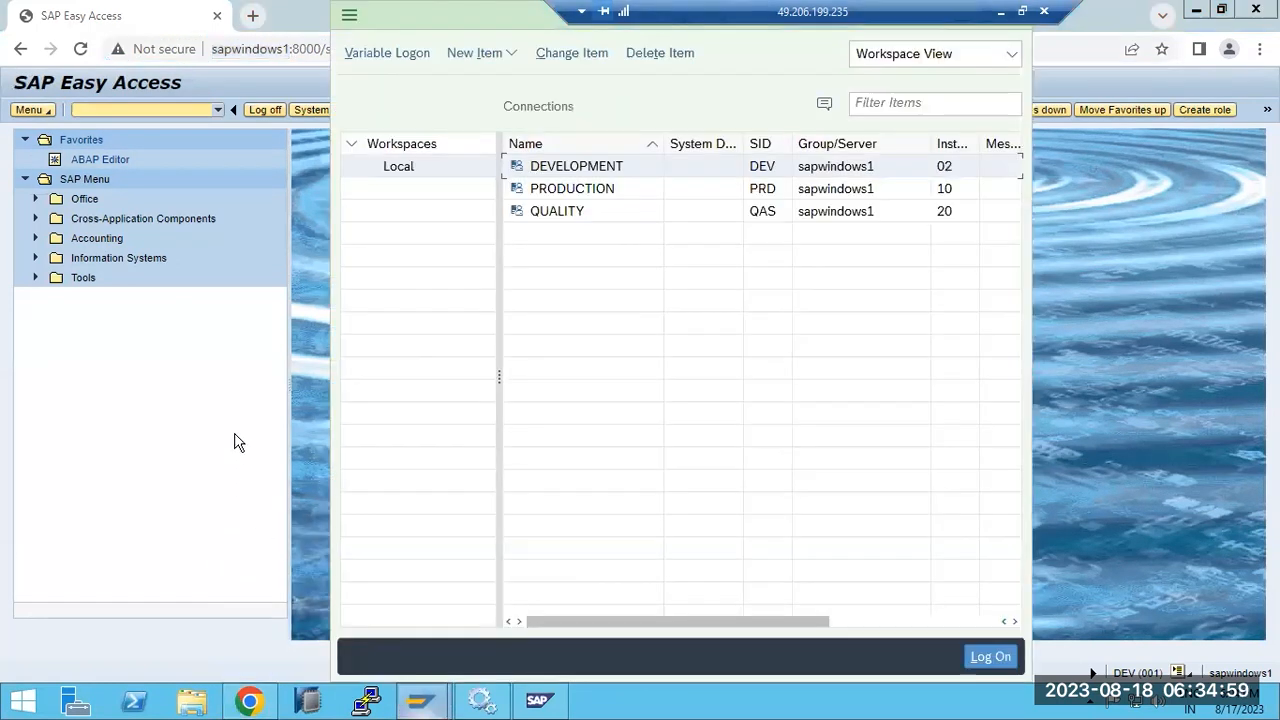
click(218, 585)
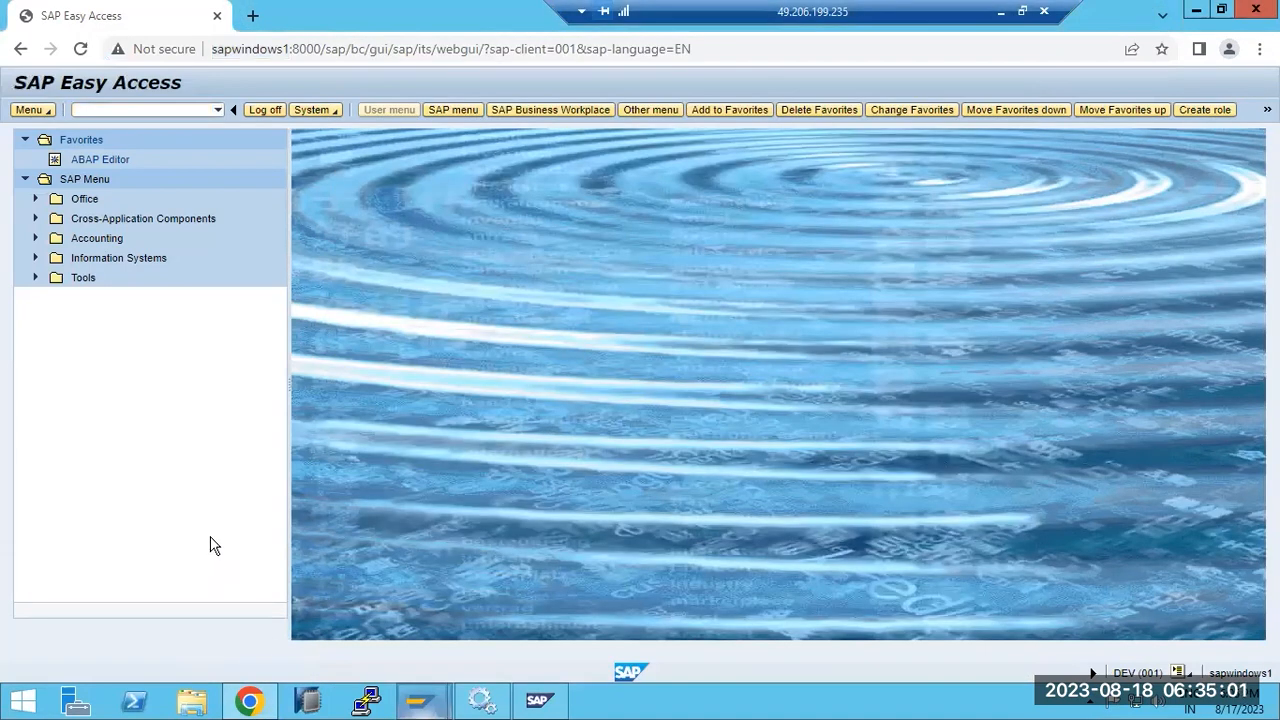
click(420, 702)
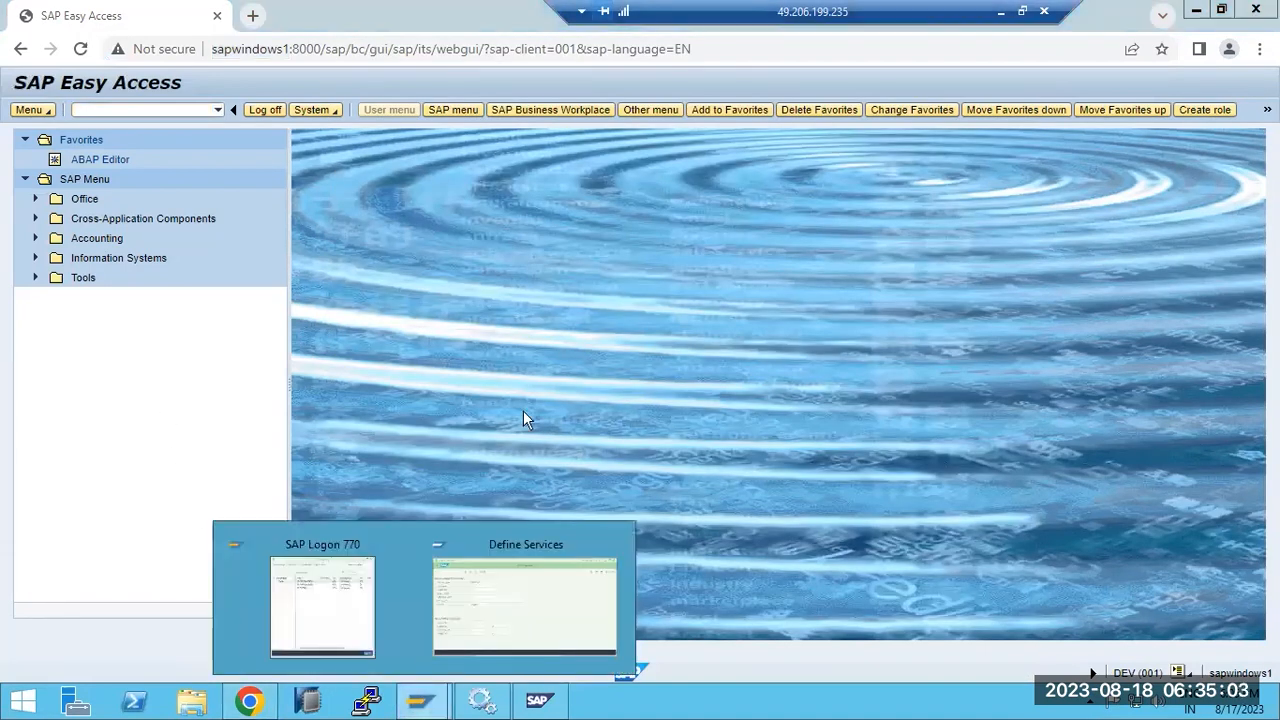
Step: Switch to Paint and replace the SMICM/SICF note with the heading "OERATIONAL MODES:" underlined by a row of equals signs
key(alt+Tab)
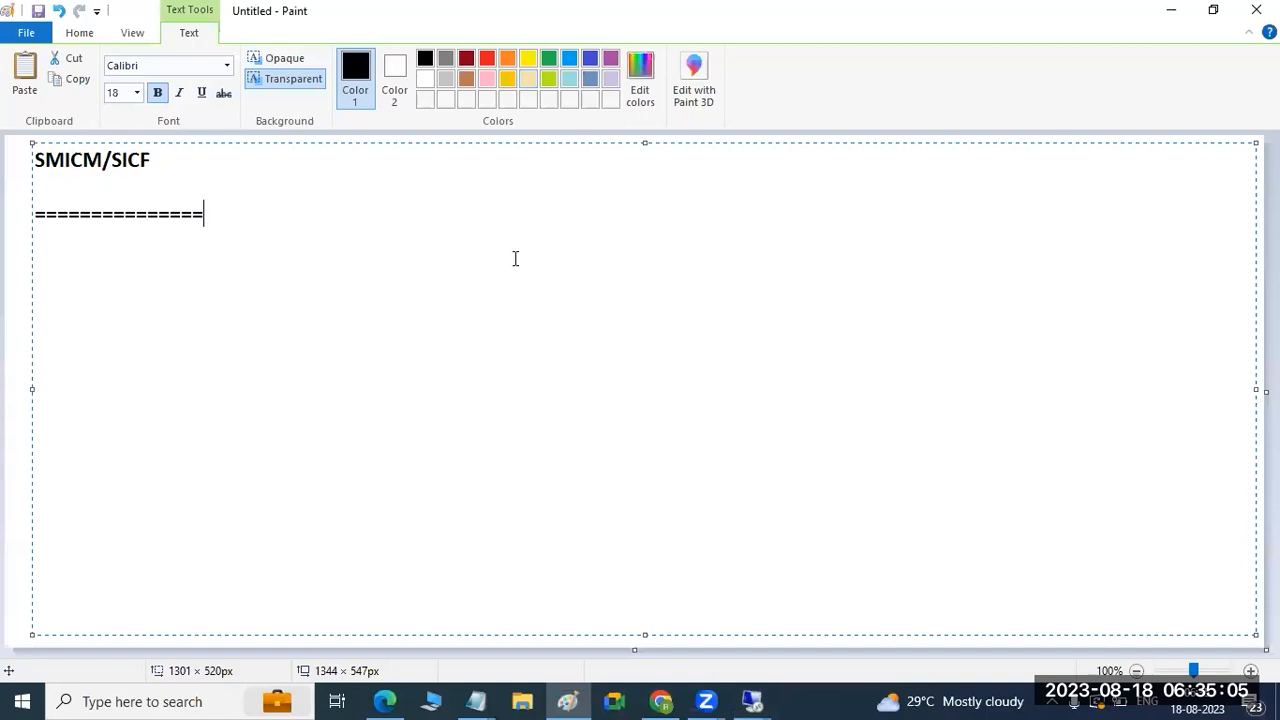
drag(234, 229, 32, 145)
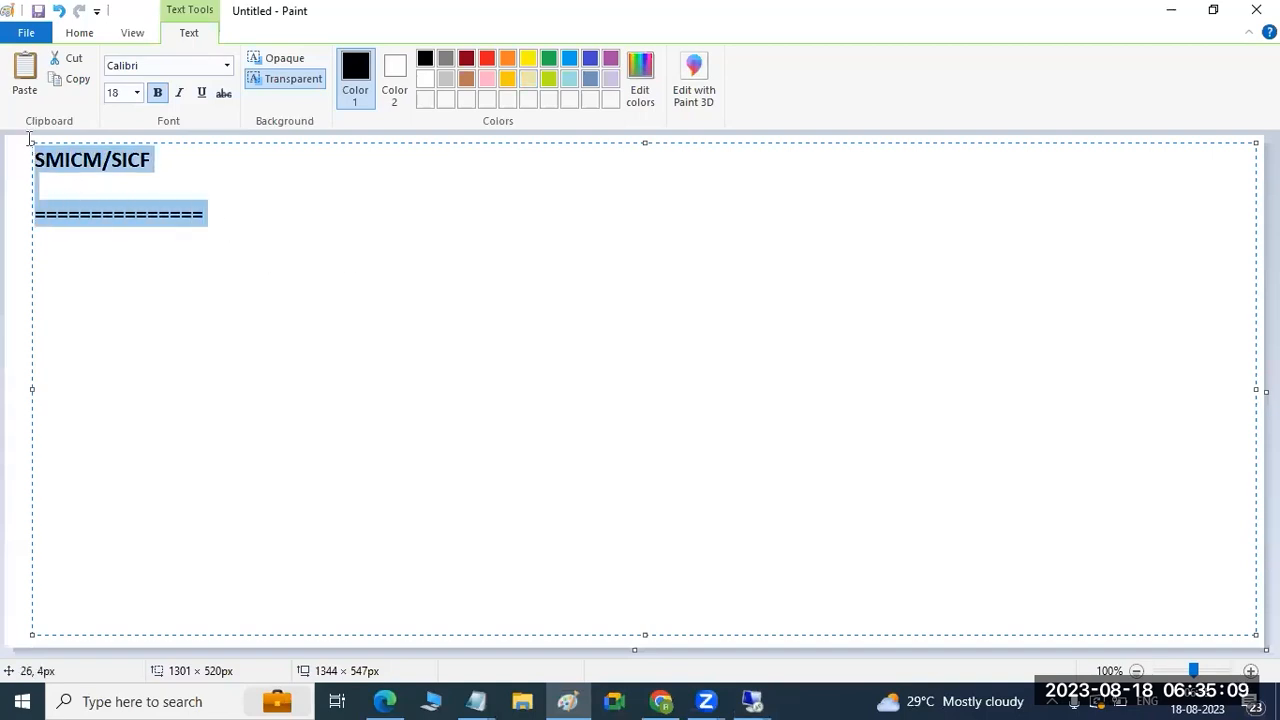
key(ctrl+x)
text(OM)
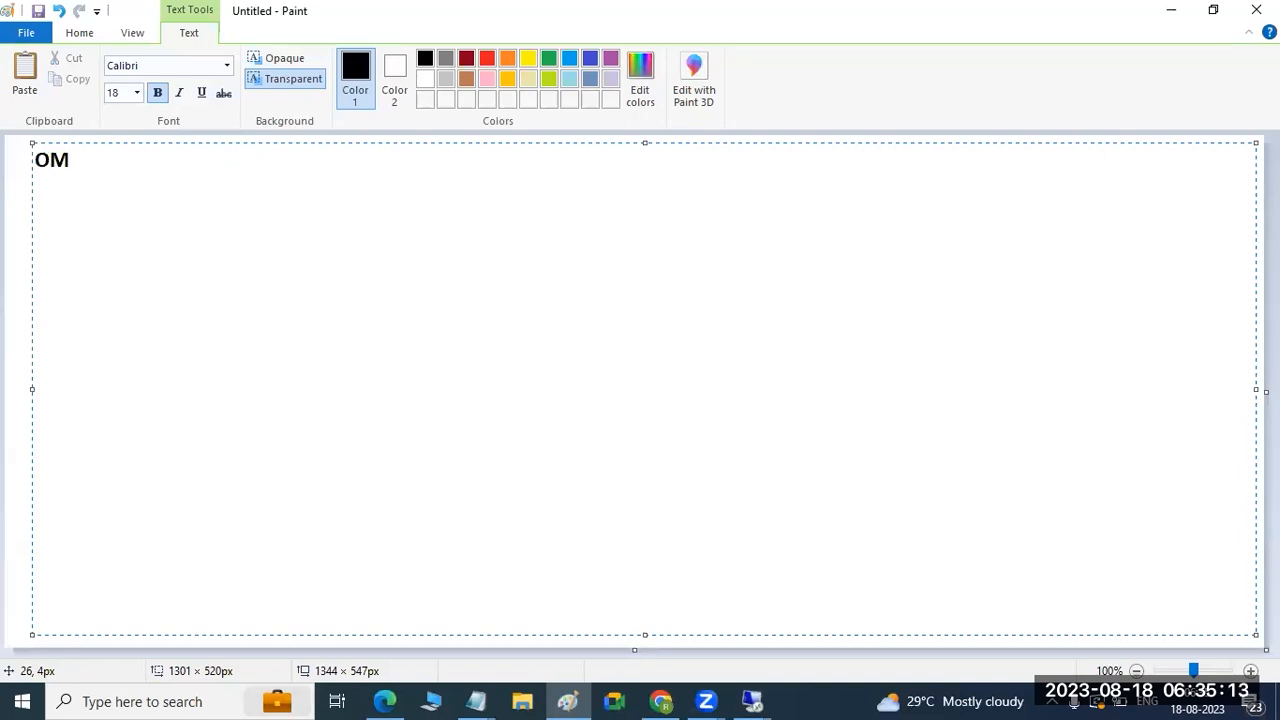
key(BackSpace)
text(ATIONAL MODES:)
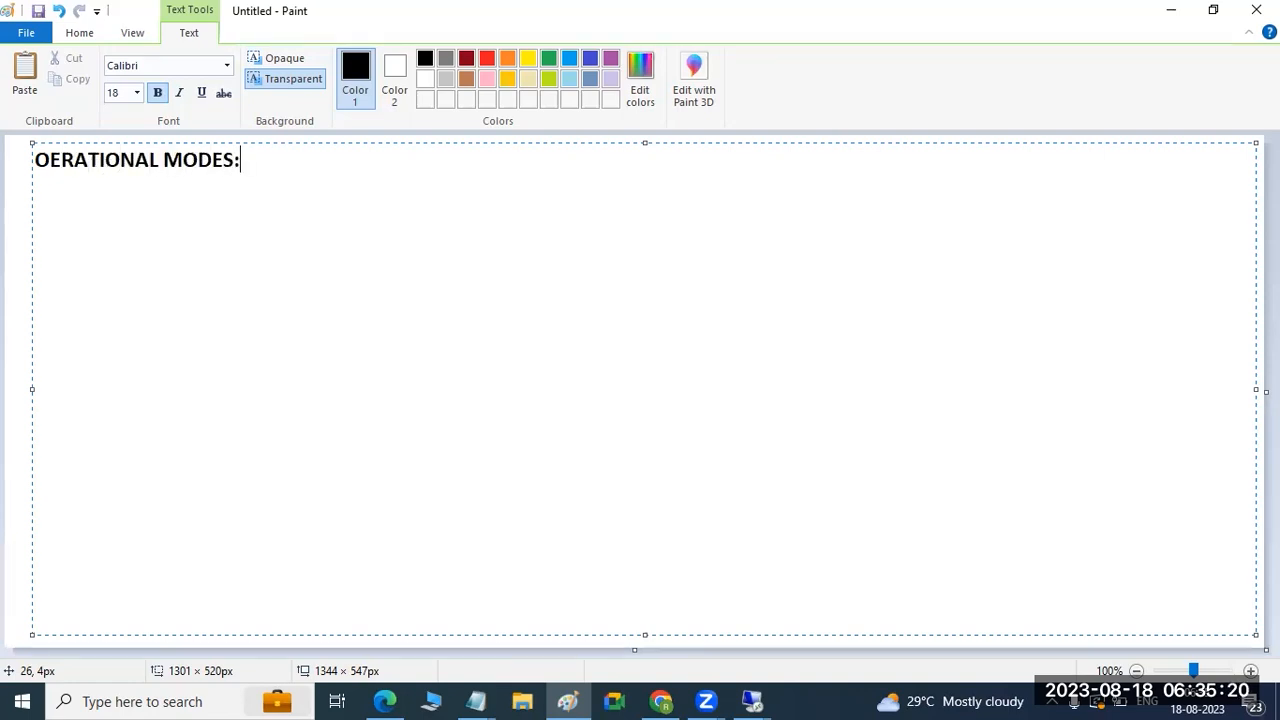
key(Return)
text(==================)
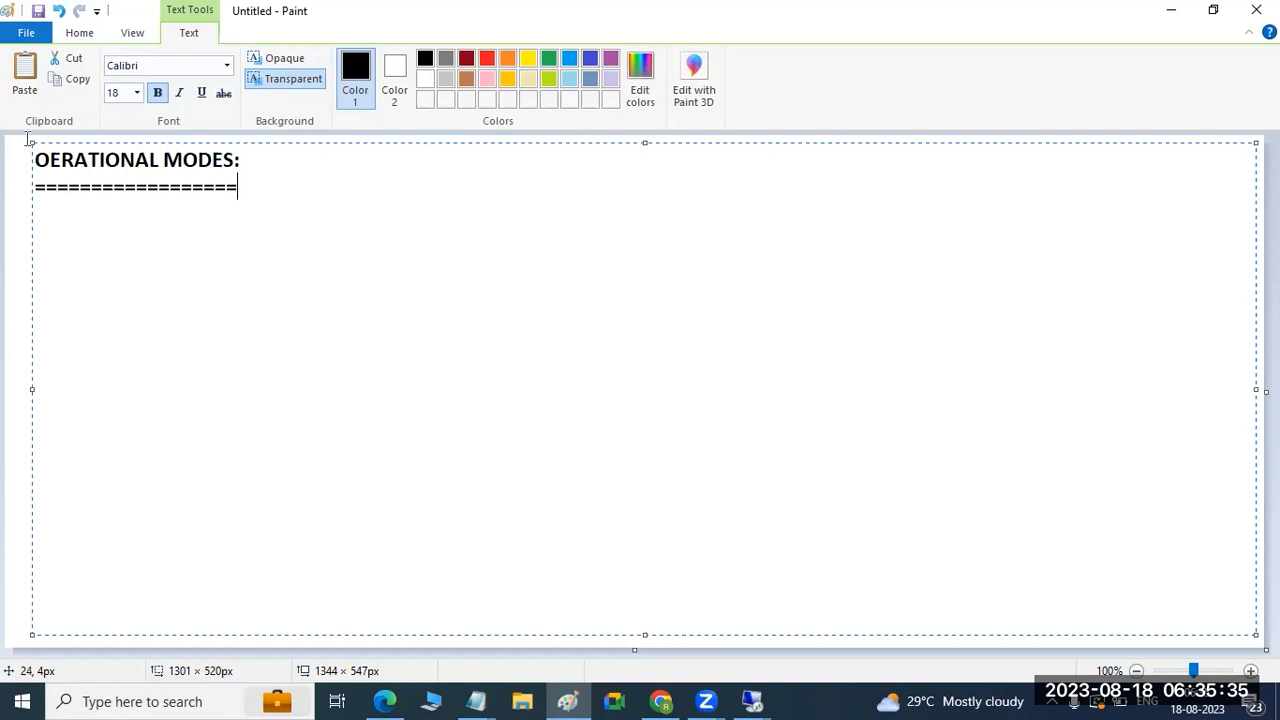
Step: Add the note line "DAY time we need -more DIA ---BTC less ...OM:convert existing BTC -->DIA" below the heading
key(Return)
text(DAY time  )
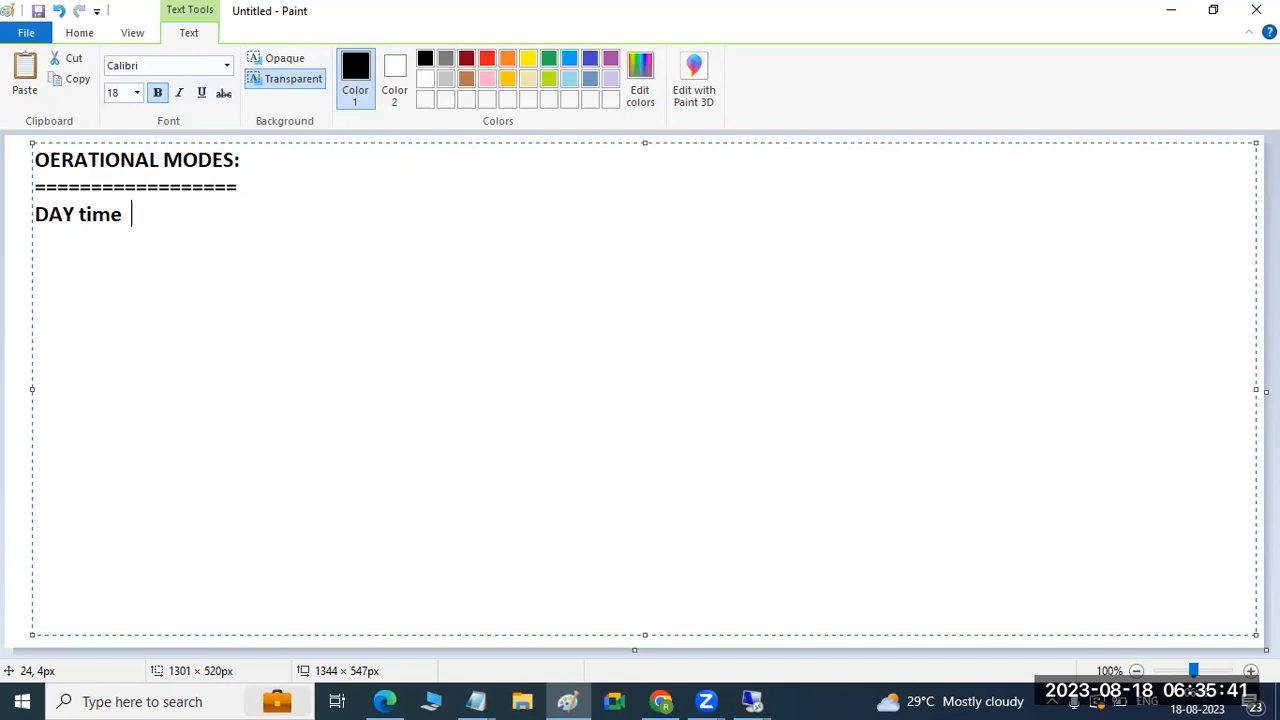
text(we neeed)
key(BackSpace)
key(BackSpace)
key(BackSpace)
text(d -more DIA ---)
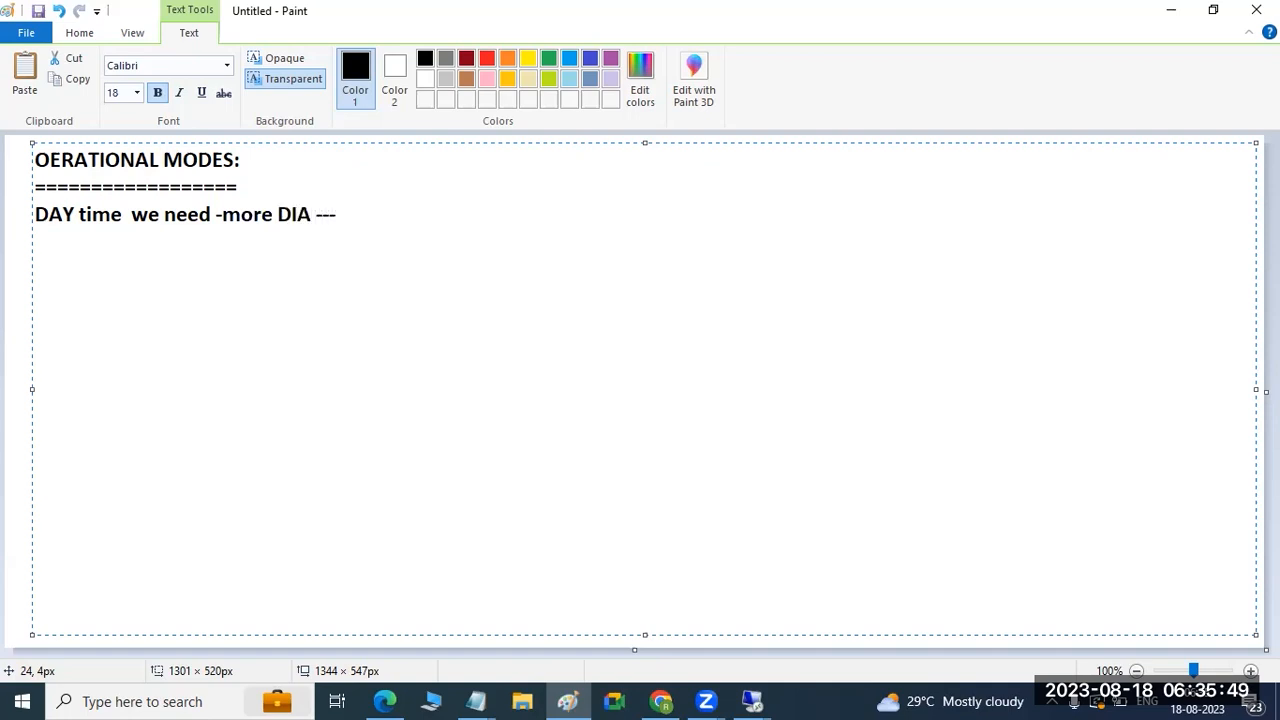
text(BTC less )
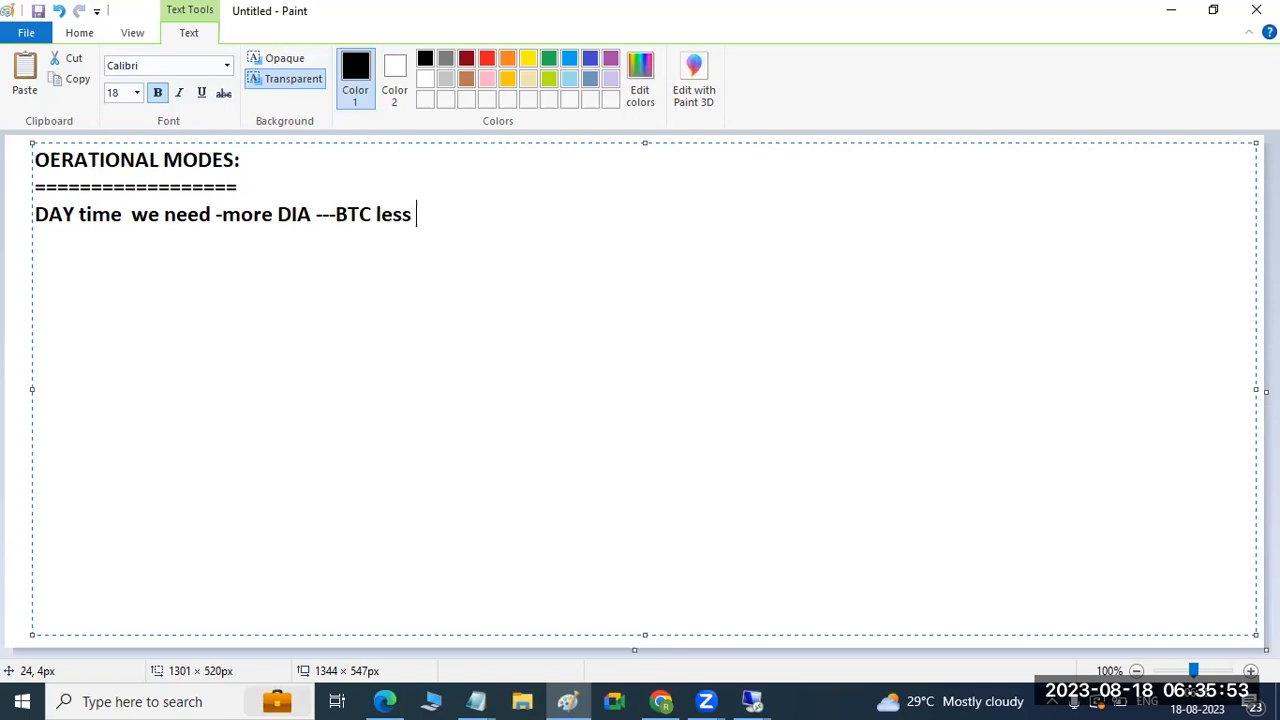
text(...)
text(OM:convert existinf)
key(BackSpace)
key(BackSpace)
text(g BTC -->DIA)
Step: Start a new note line below the DAY time line with "NIGHT TIMe -we dont need more DIA ---"
key(Return)
text(NIGHT TIMe -)
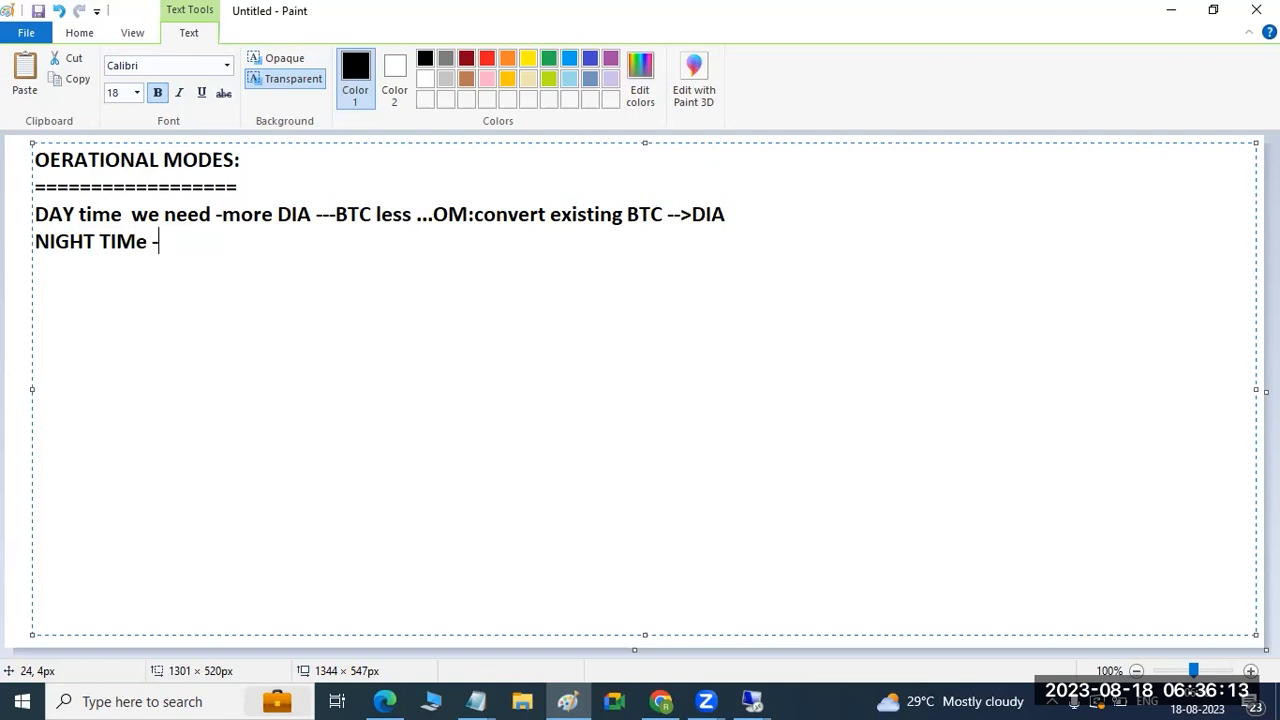
text(we ddont ee)
key(BackSpace)
key(BackSpace)
key(BackSpace)
key(BackSpace)
key(BackSpace)
key(BackSpace)
key(BackSpace)
text(ont)
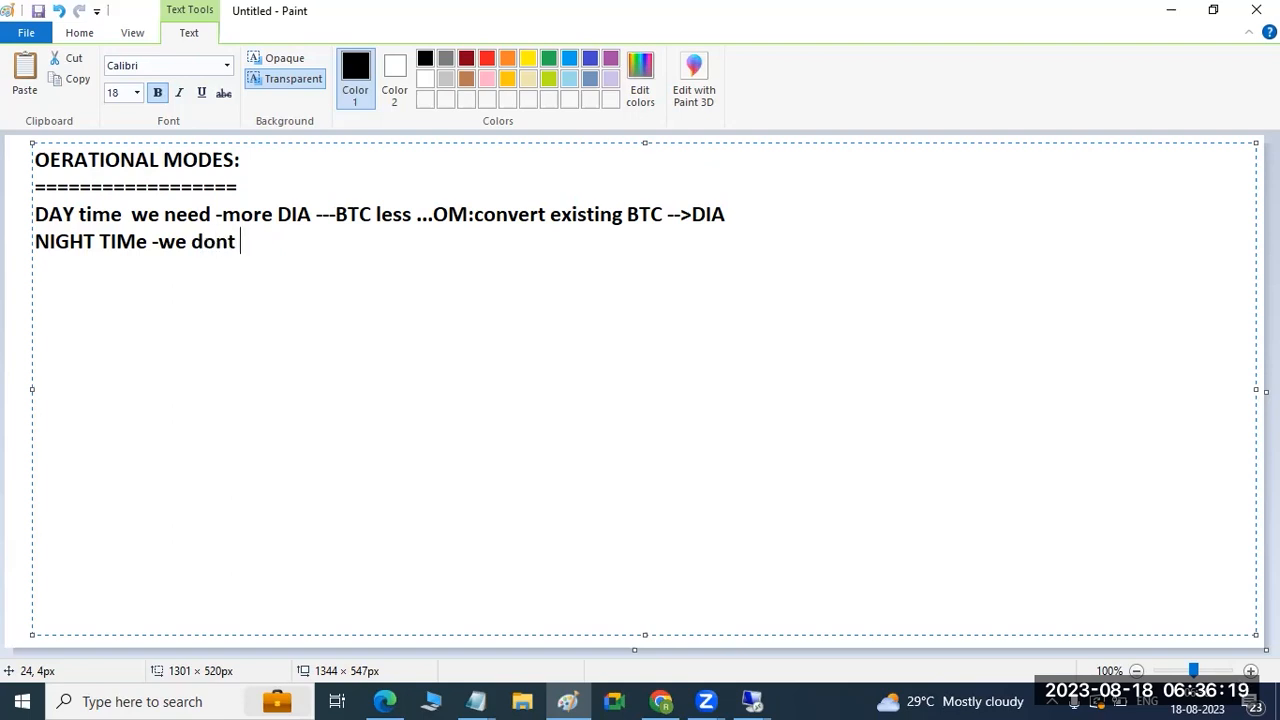
text( need more B)
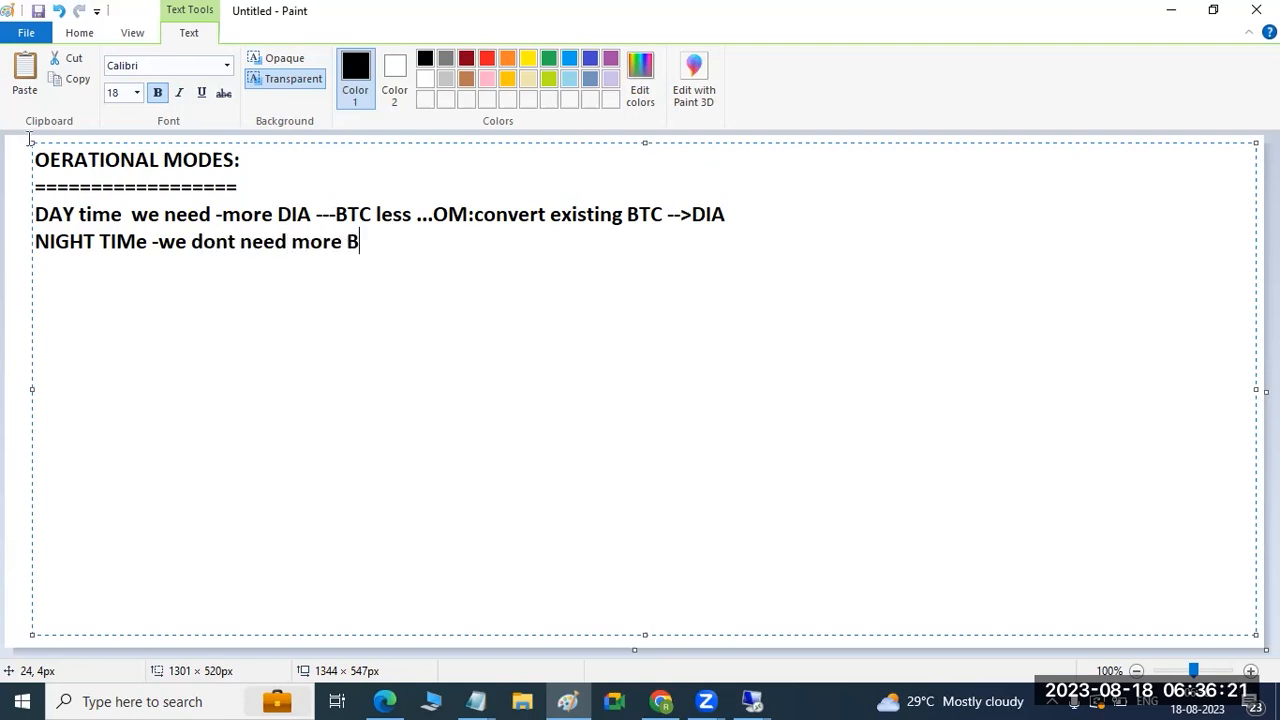
key(BackSpace)
text(DIA ---)
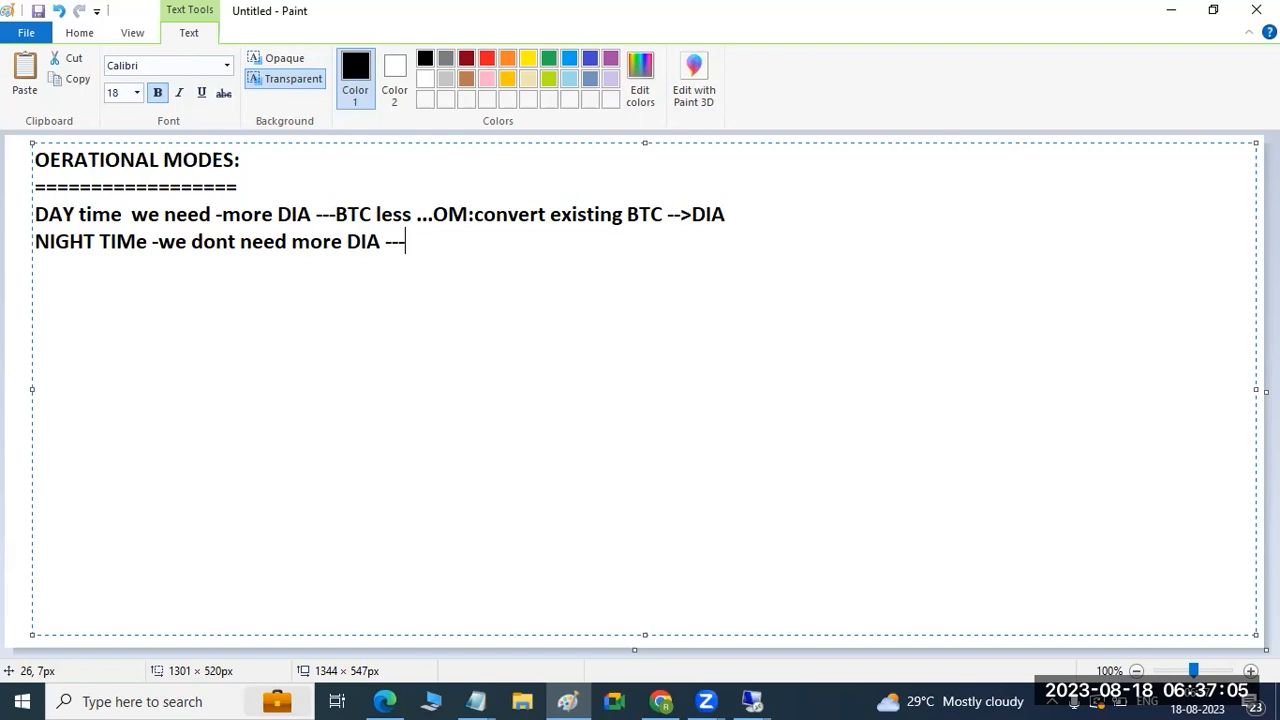
Step: Complete the NIGHT TIMe note line with "convert exising few DIA -->BTC"
text(convert e)
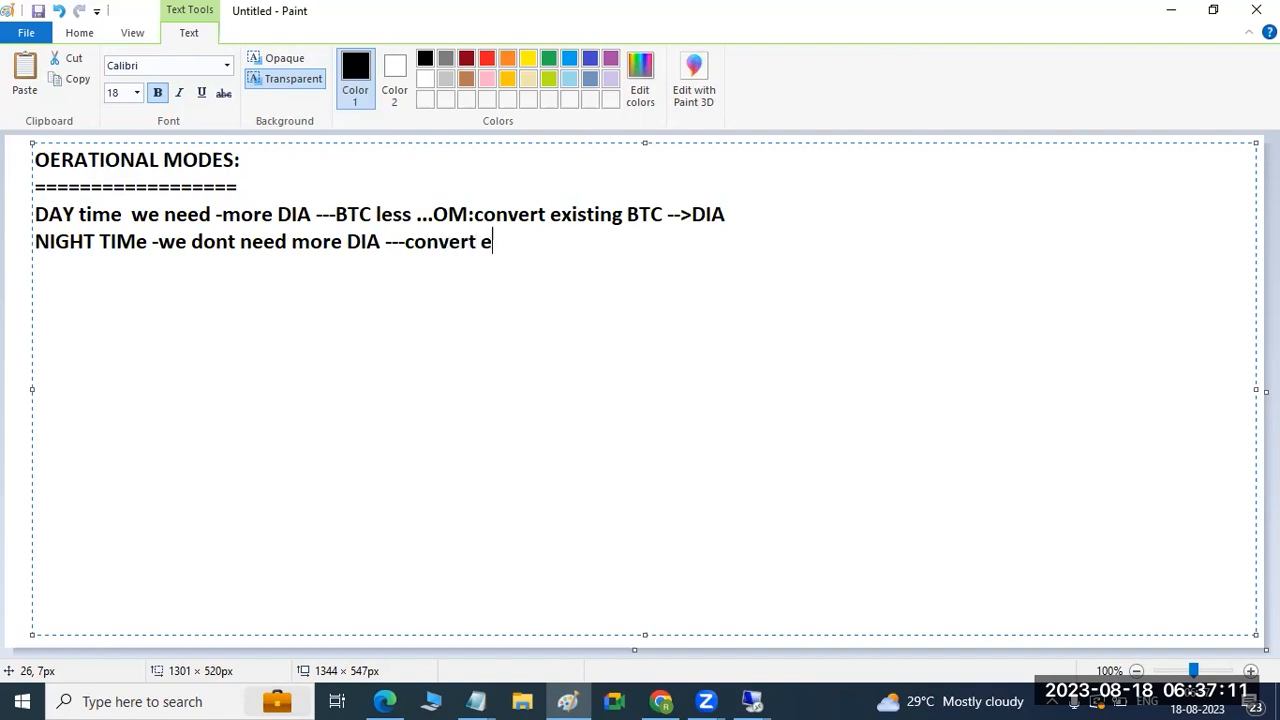
text(xising f)
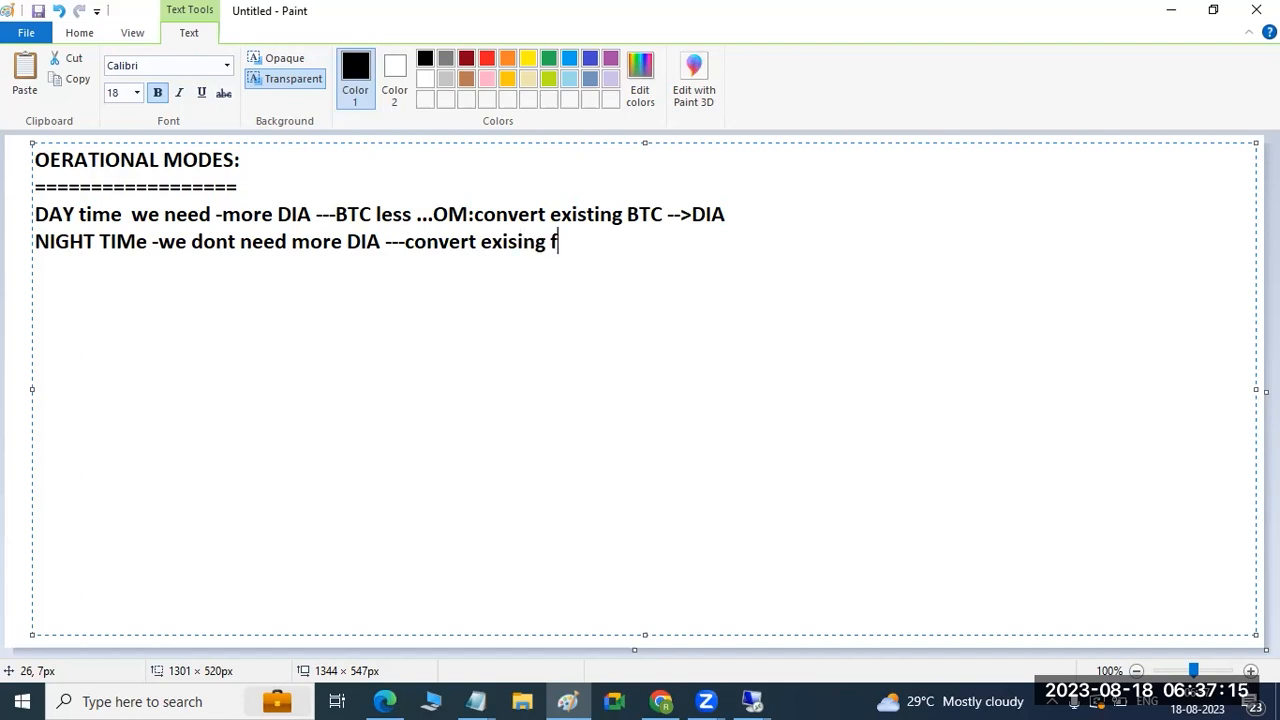
text(ew DIA -)
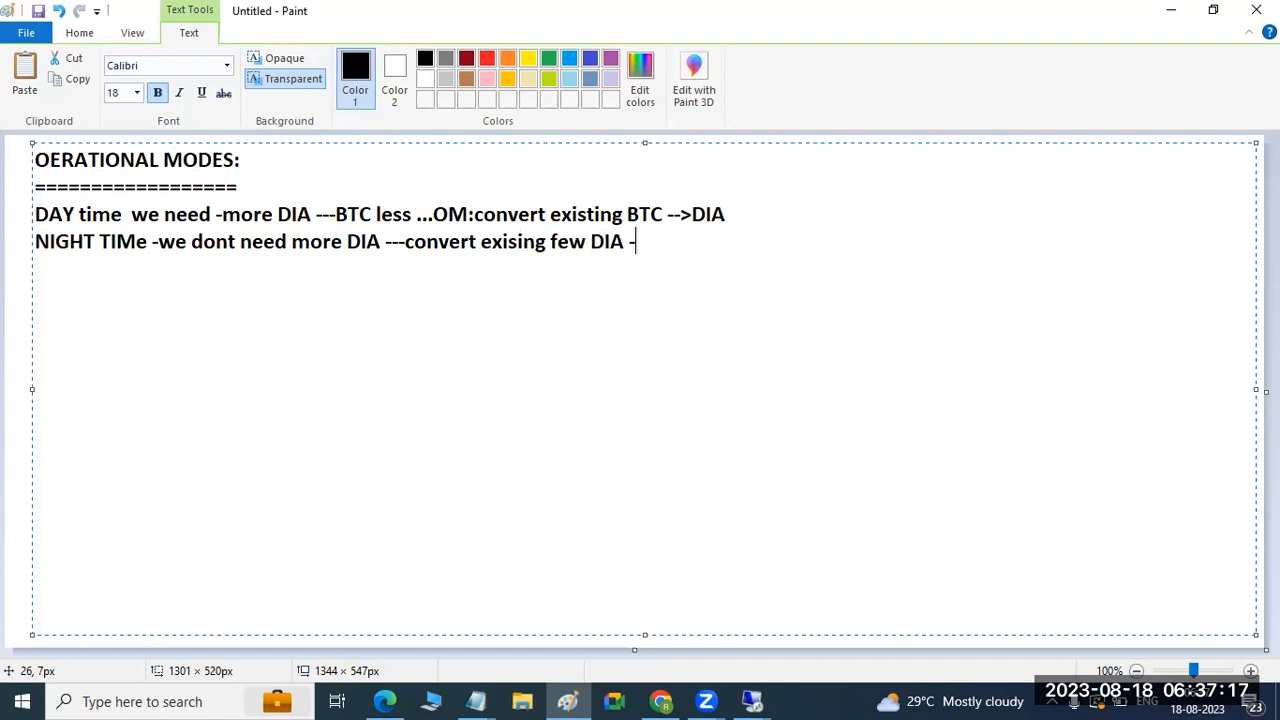
text(->BTC)
Step: Add the transaction codes "RZ03,RZ04,SM63" below a blank line and highlight the notes from DAY time to the end
text(R)
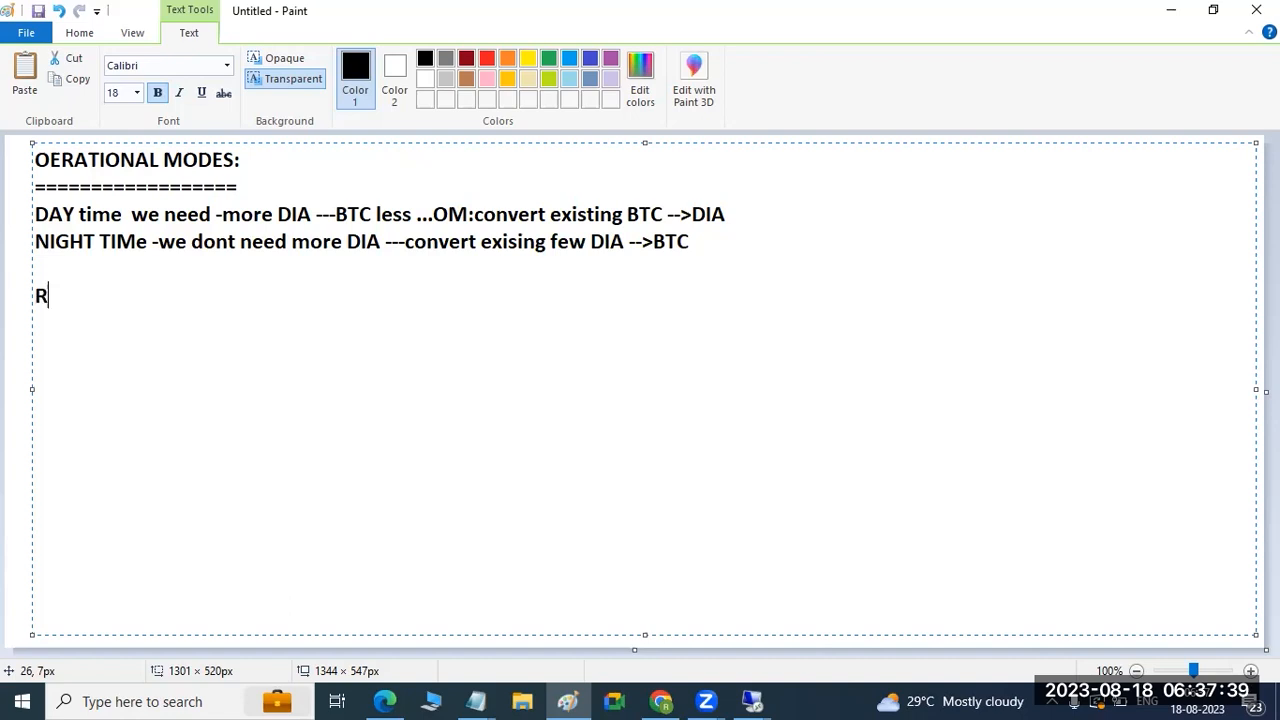
text(Z03,RZ04,)
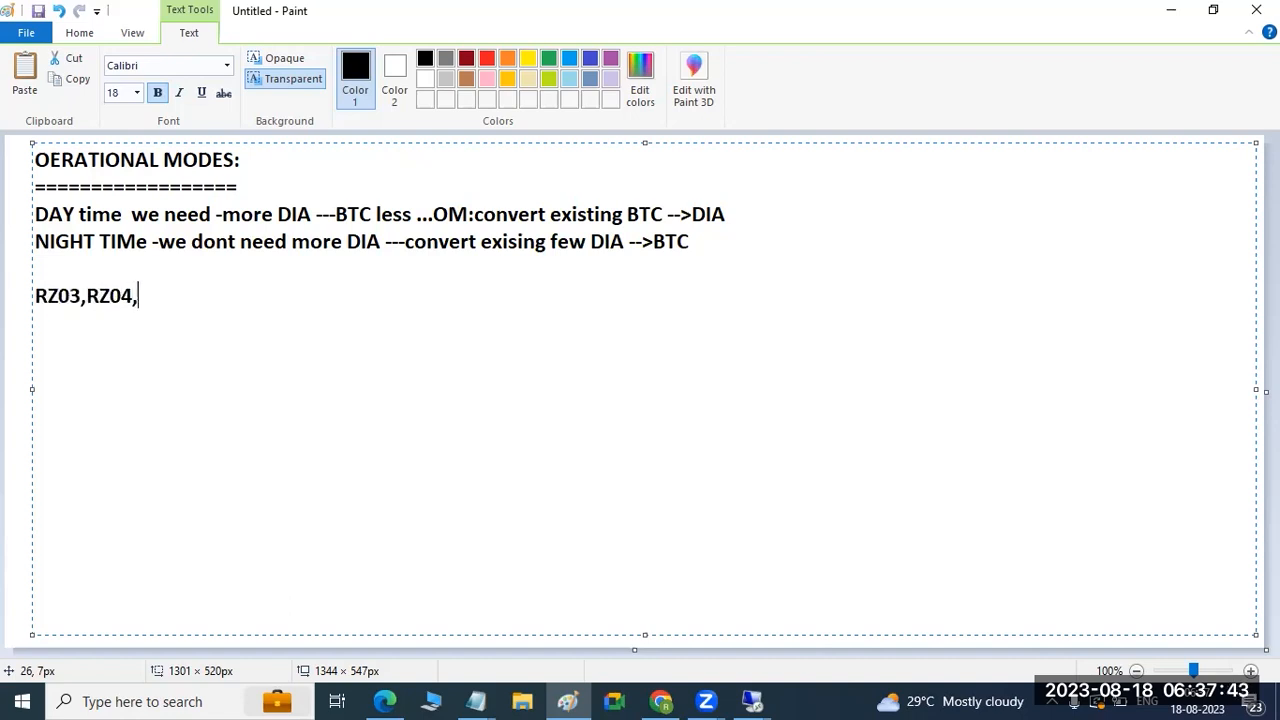
text(SM63)
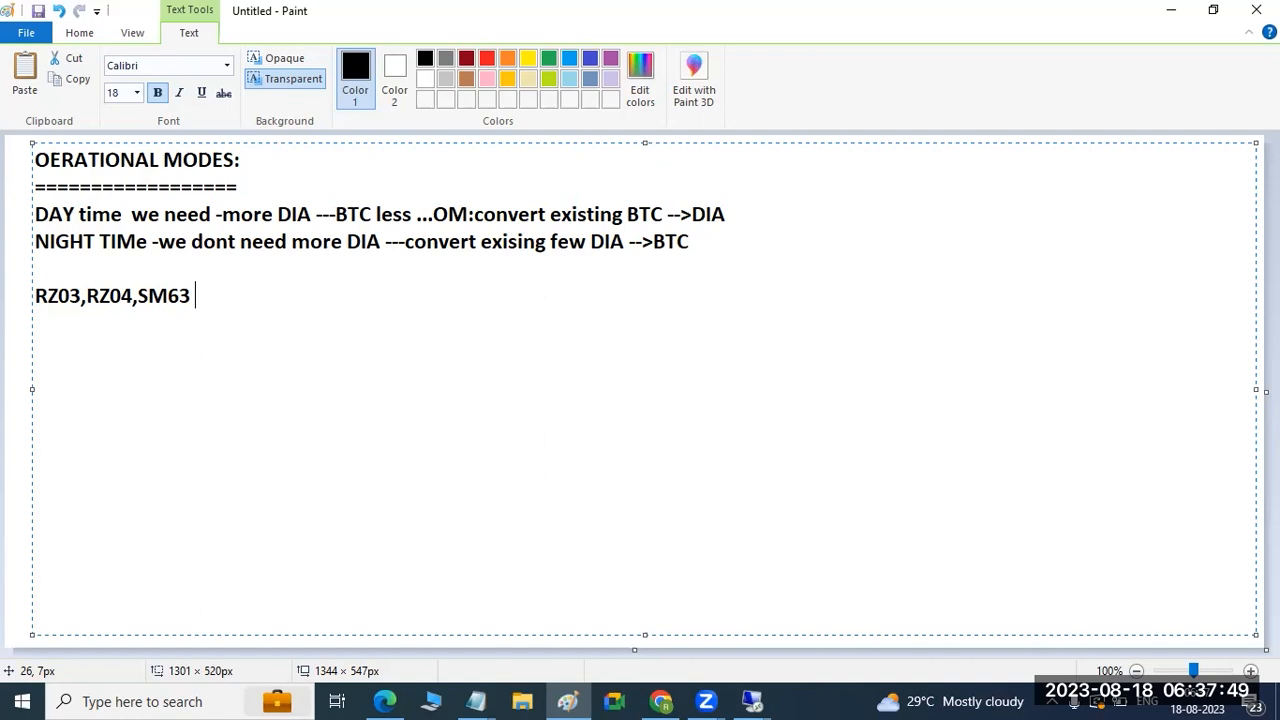
drag(35, 214, 568, 300)
Step: Switch to the SAP GUI session on the remote desktop and leave Define Services for SAP Easy Access
mouse_move(757, 699)
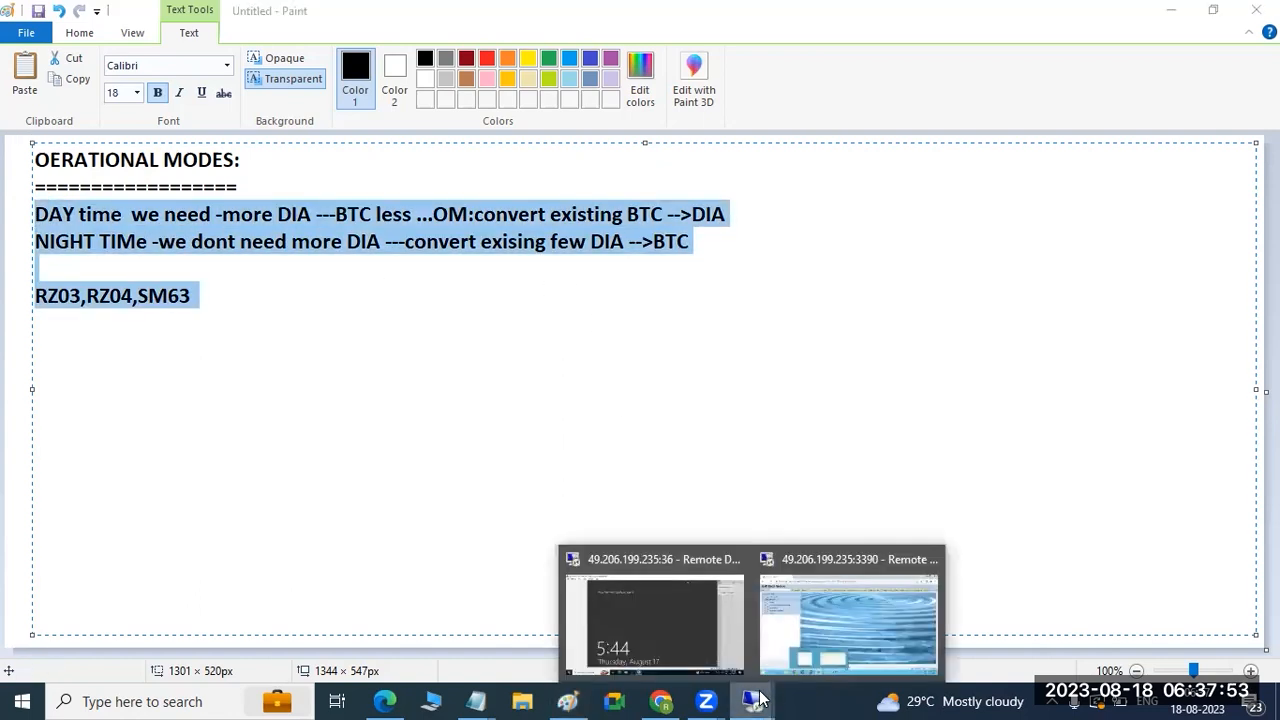
click(802, 587)
mouse_move(400, 698)
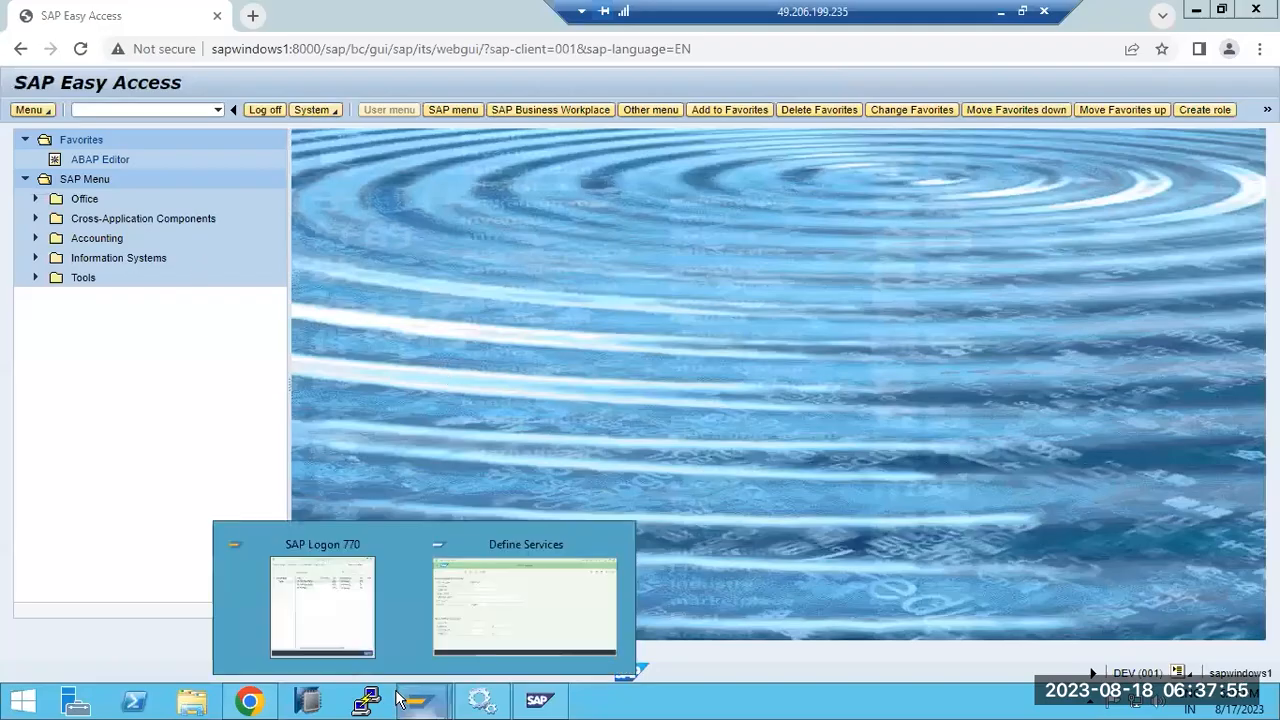
click(1195, 10)
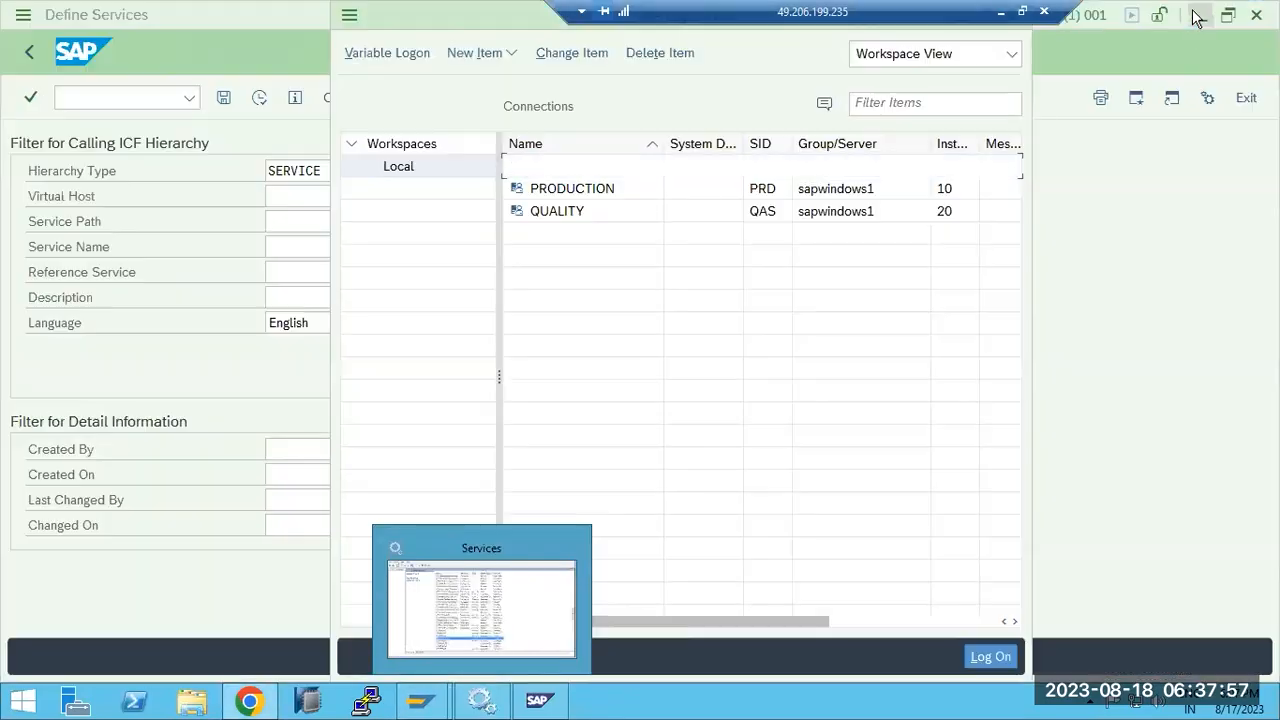
click(275, 225)
click(29, 52)
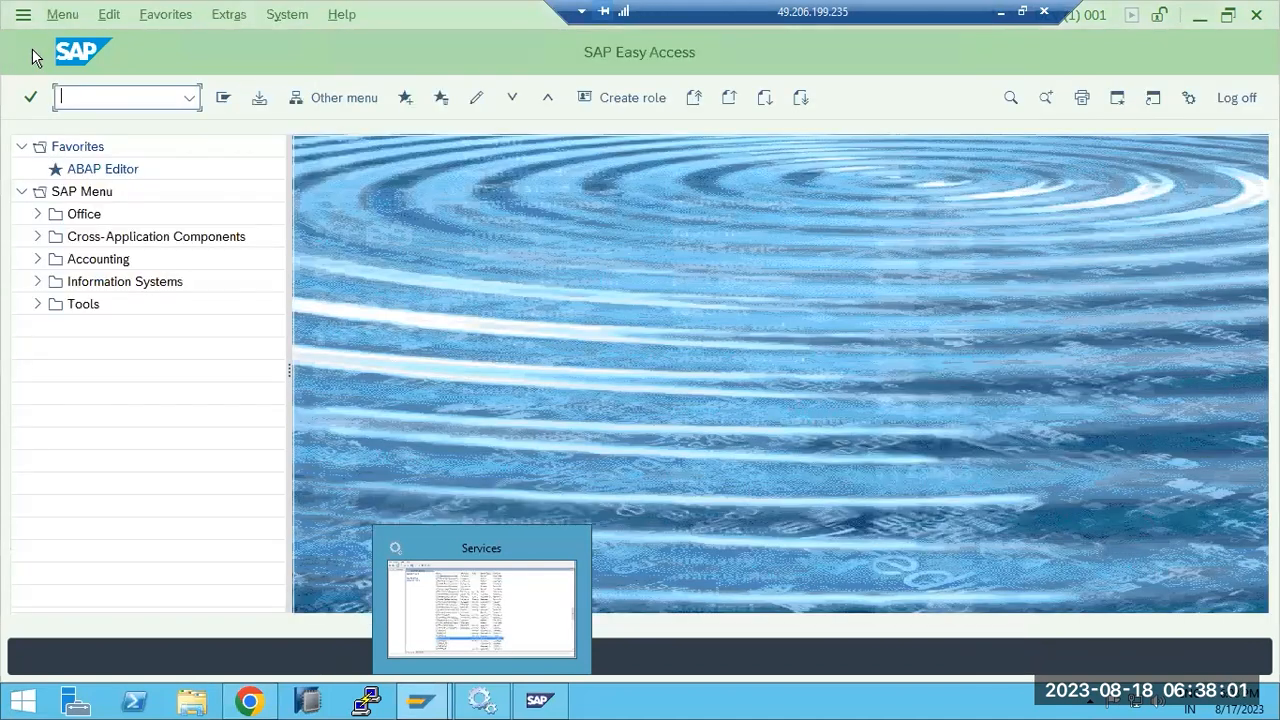
Step: Run transaction RZ04 and display the production instances with their work process distribution
text(se38)
key(Return)
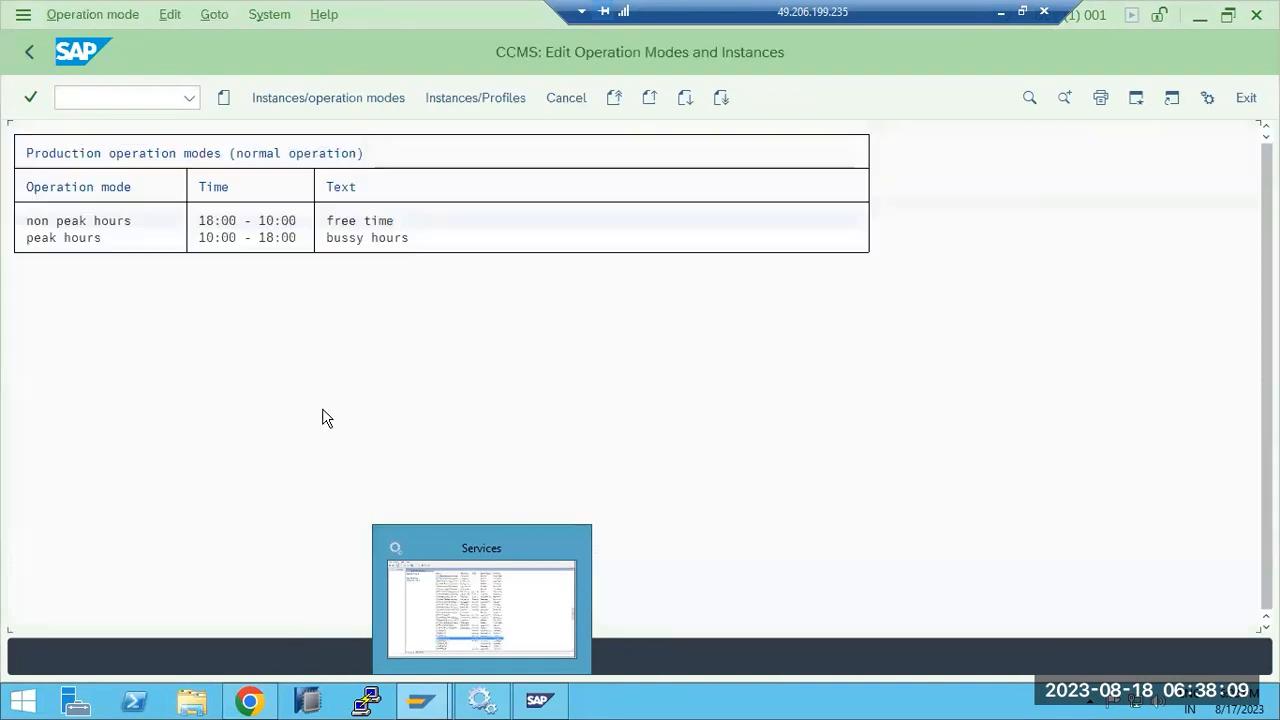
double_click(87, 234)
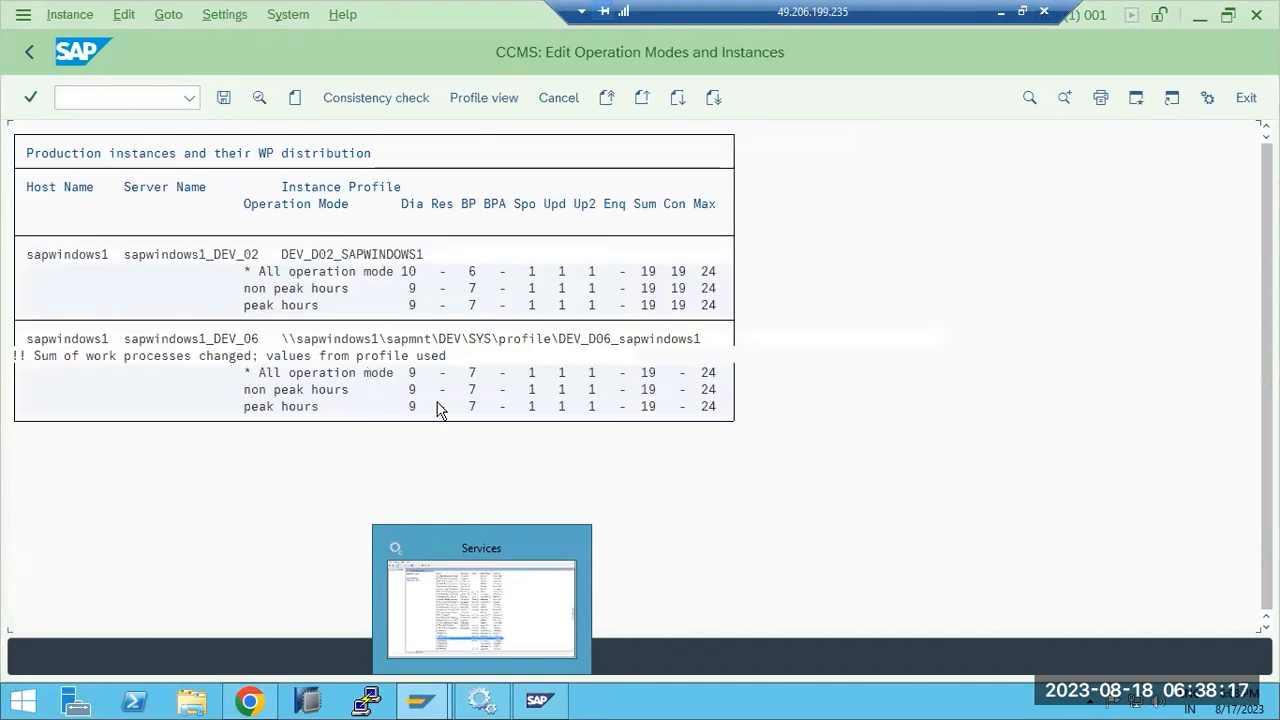
Step: Delete the non peak hours, peak hours and All operation mode work process distributions of server sapwindows1_DEV_02
click(306, 289)
click(70, 16)
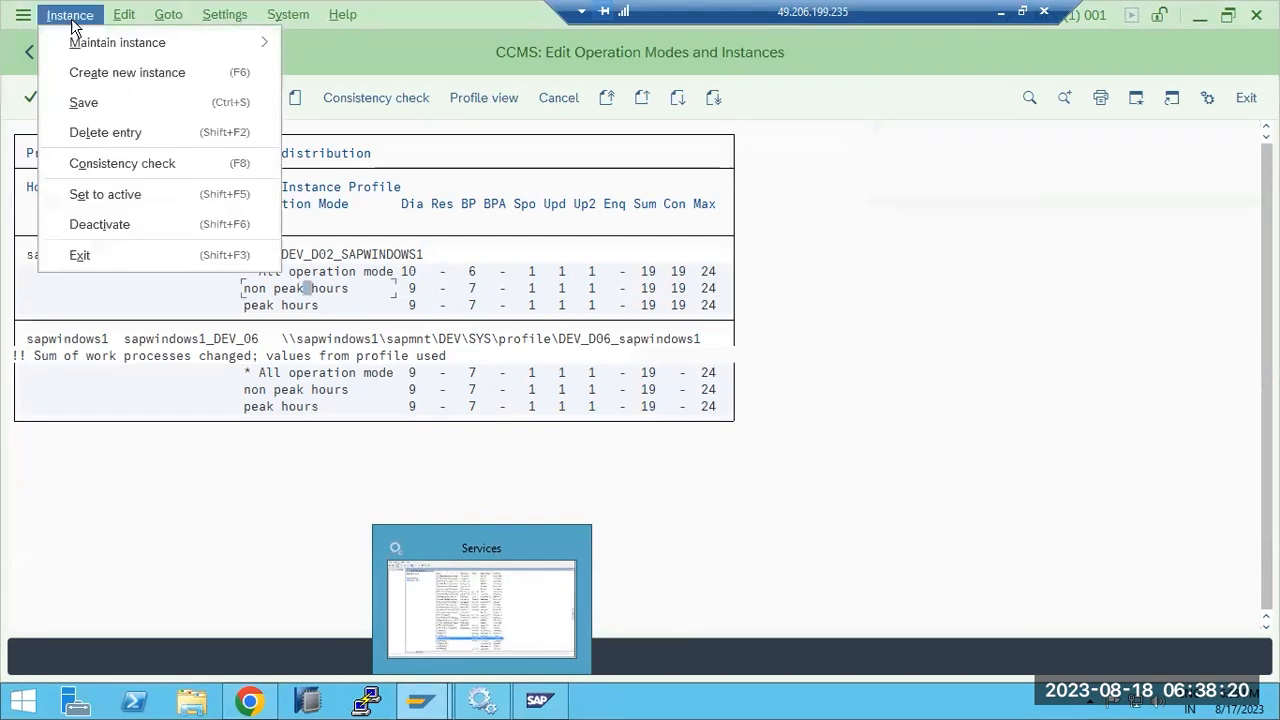
click(95, 134)
click(285, 425)
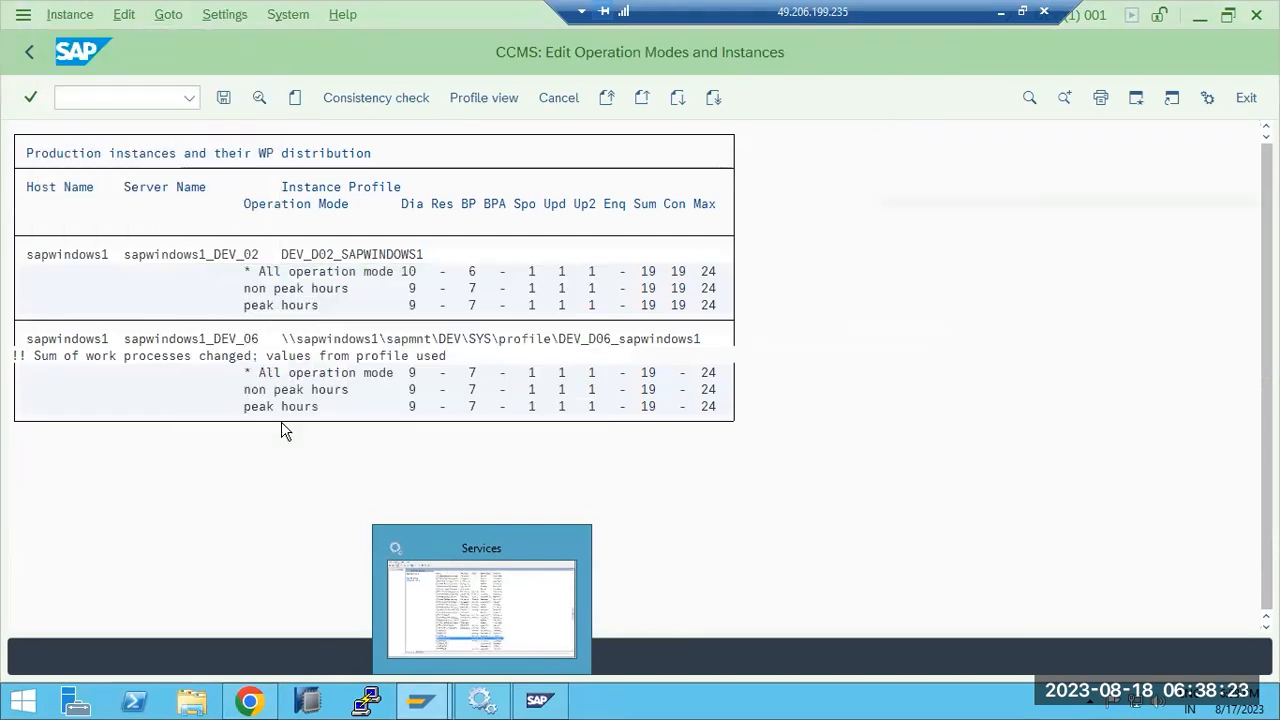
click(80, 18)
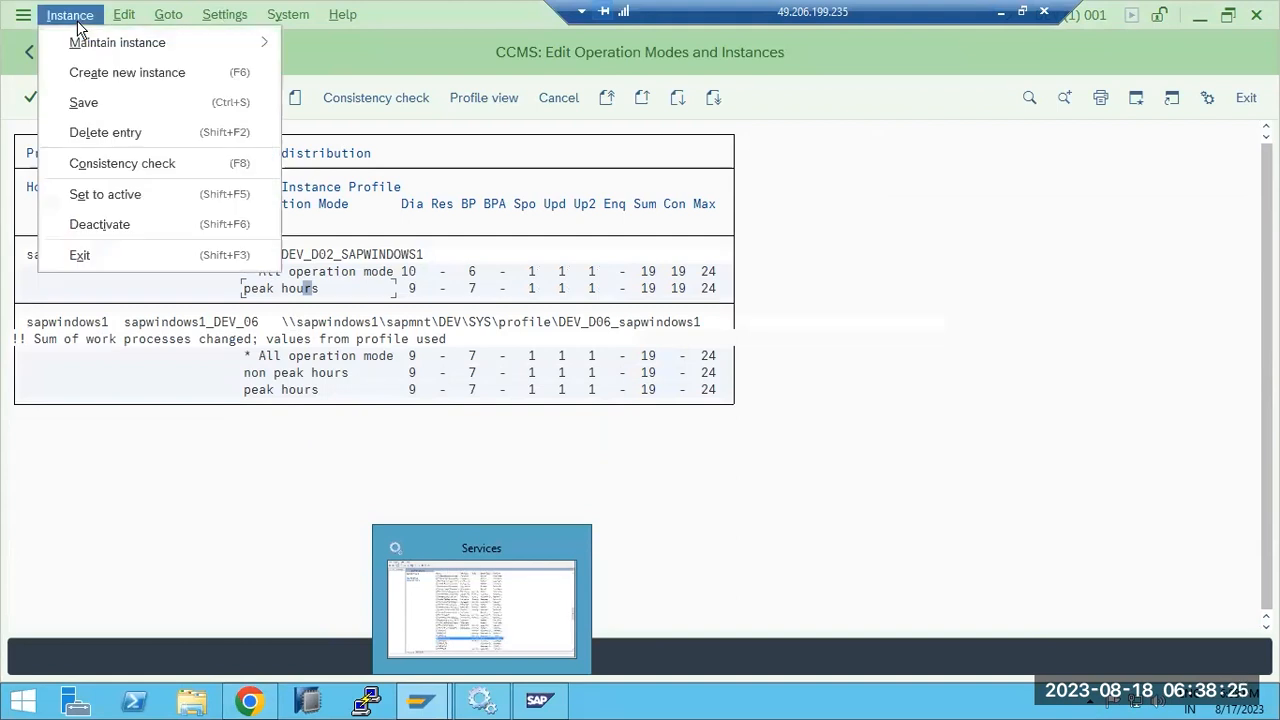
click(105, 132)
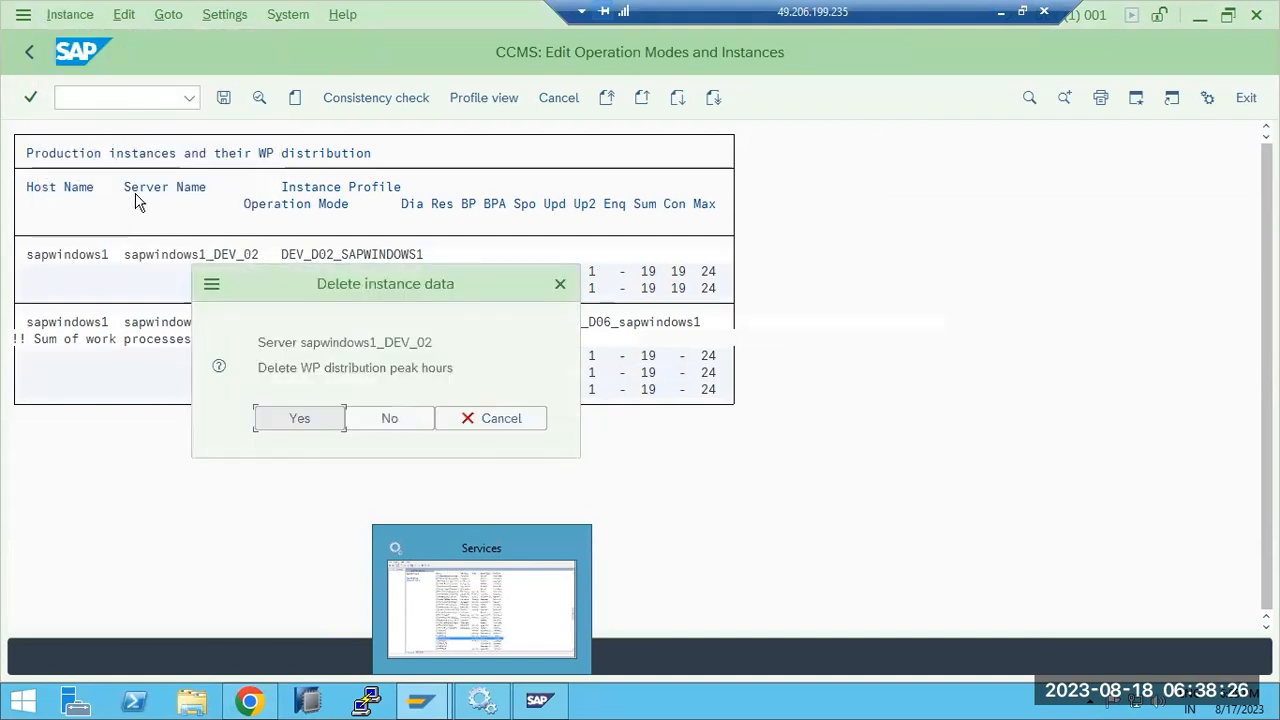
click(297, 419)
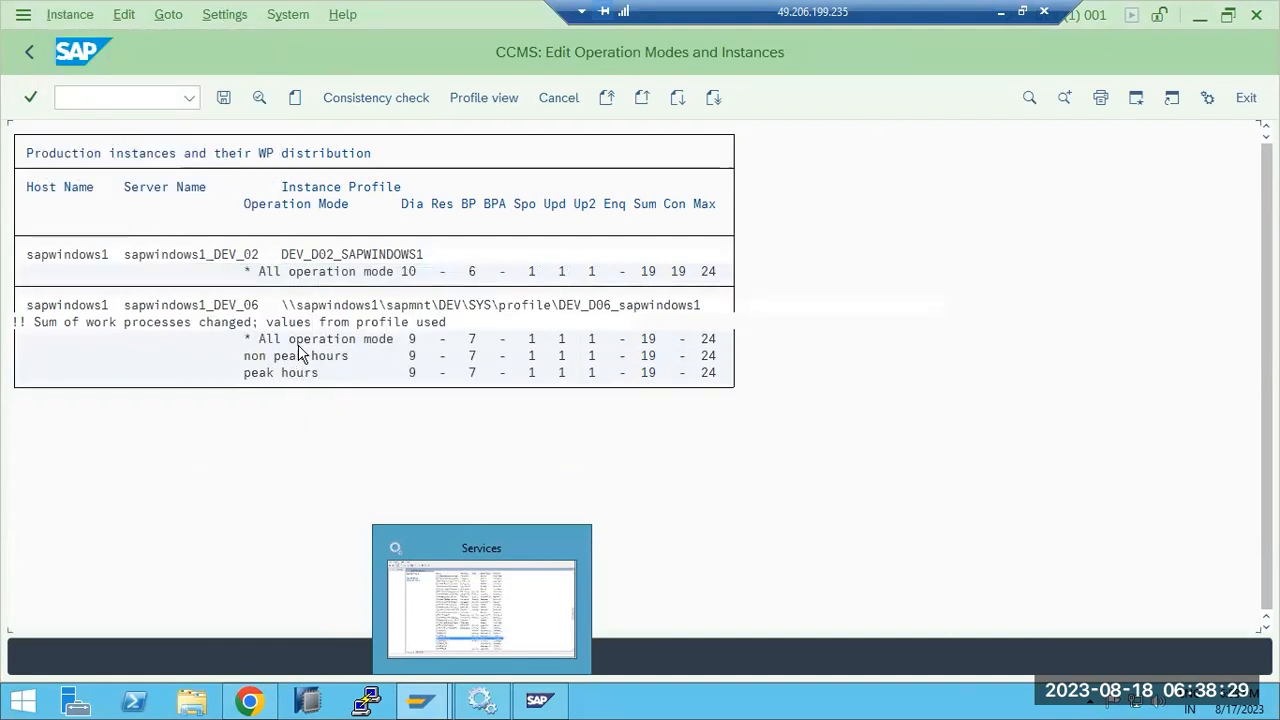
click(330, 271)
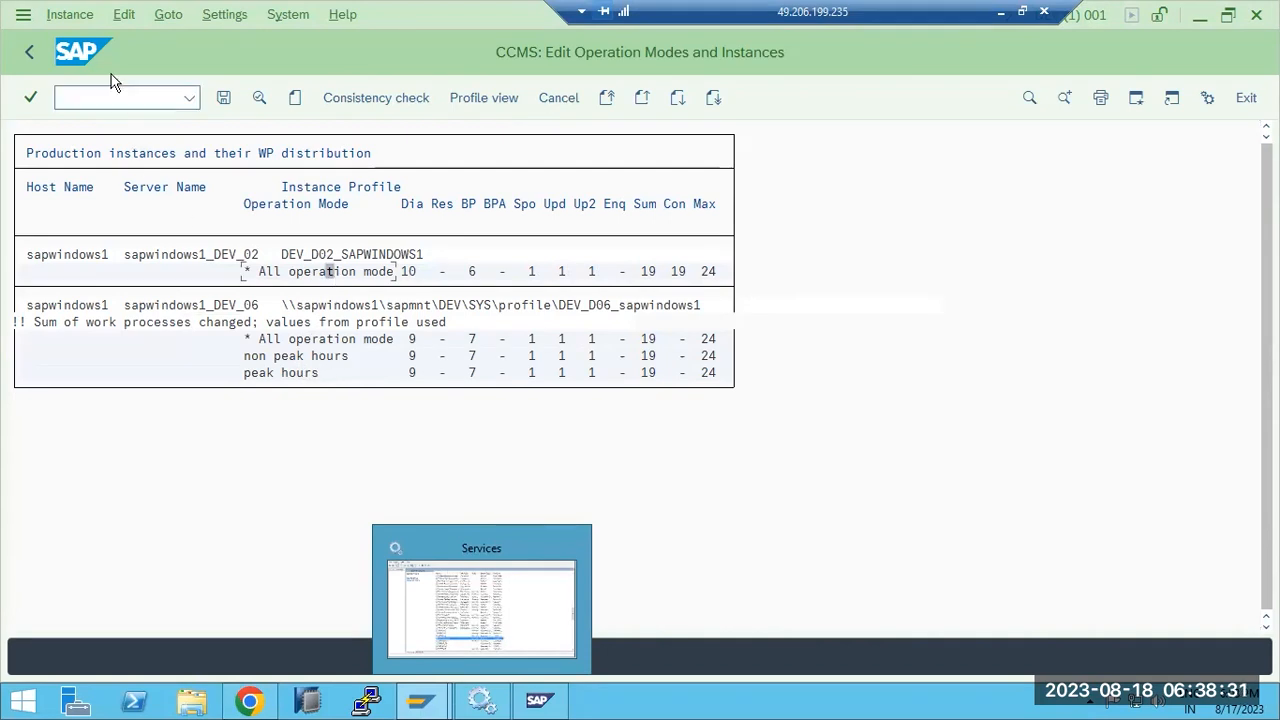
click(83, 20)
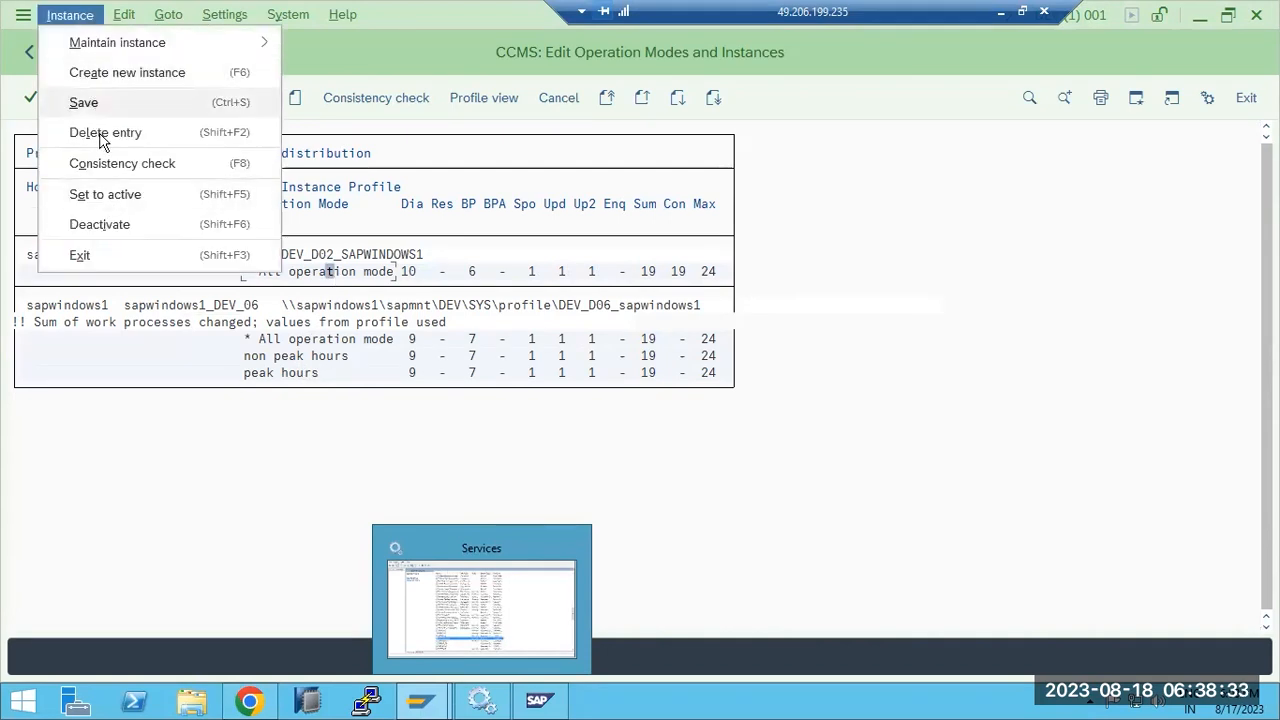
click(98, 131)
click(281, 416)
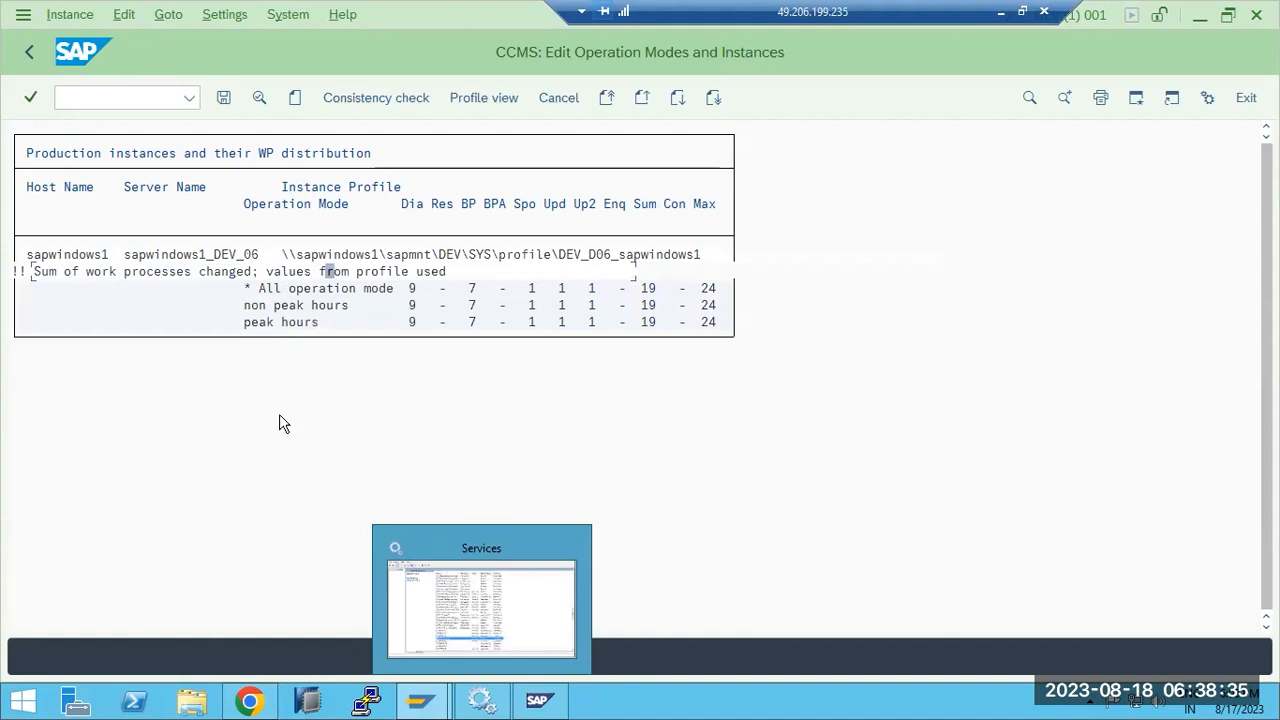
Step: Delete the All operation mode, non peak hours and peak hours distributions of server sapwindows1_DEV_06 and save the instance data
click(284, 289)
click(70, 15)
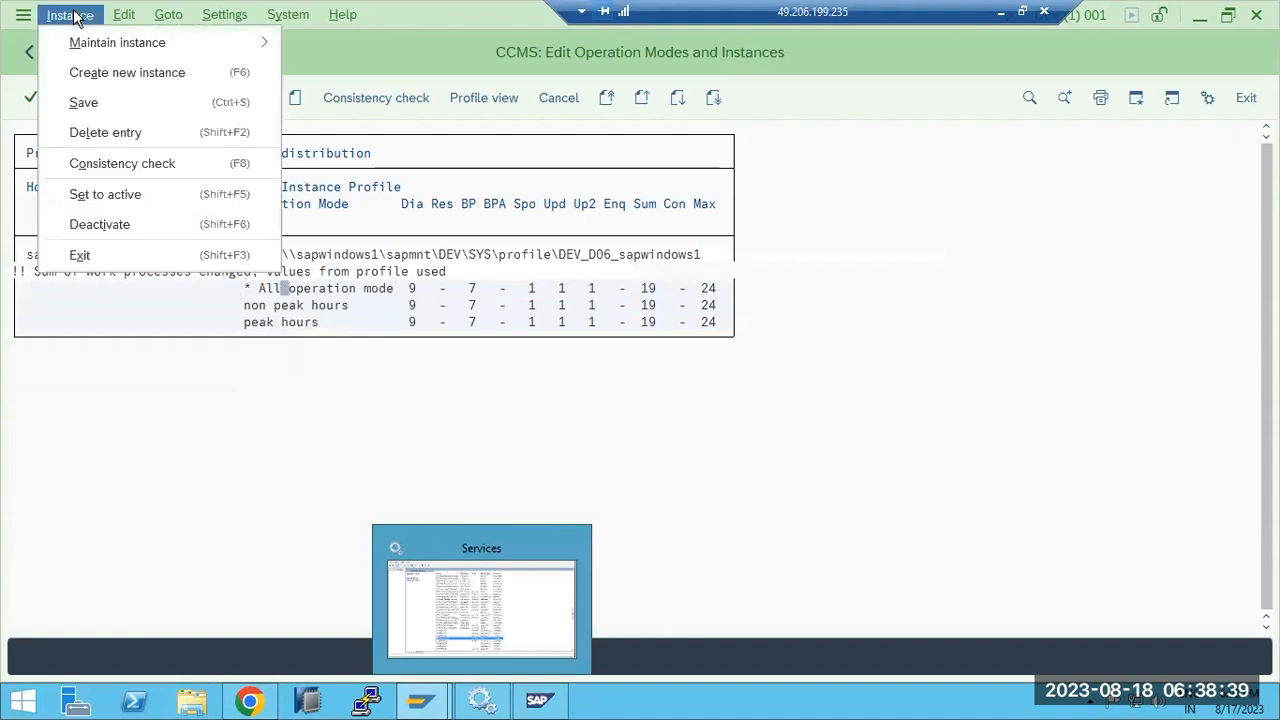
click(95, 134)
click(281, 427)
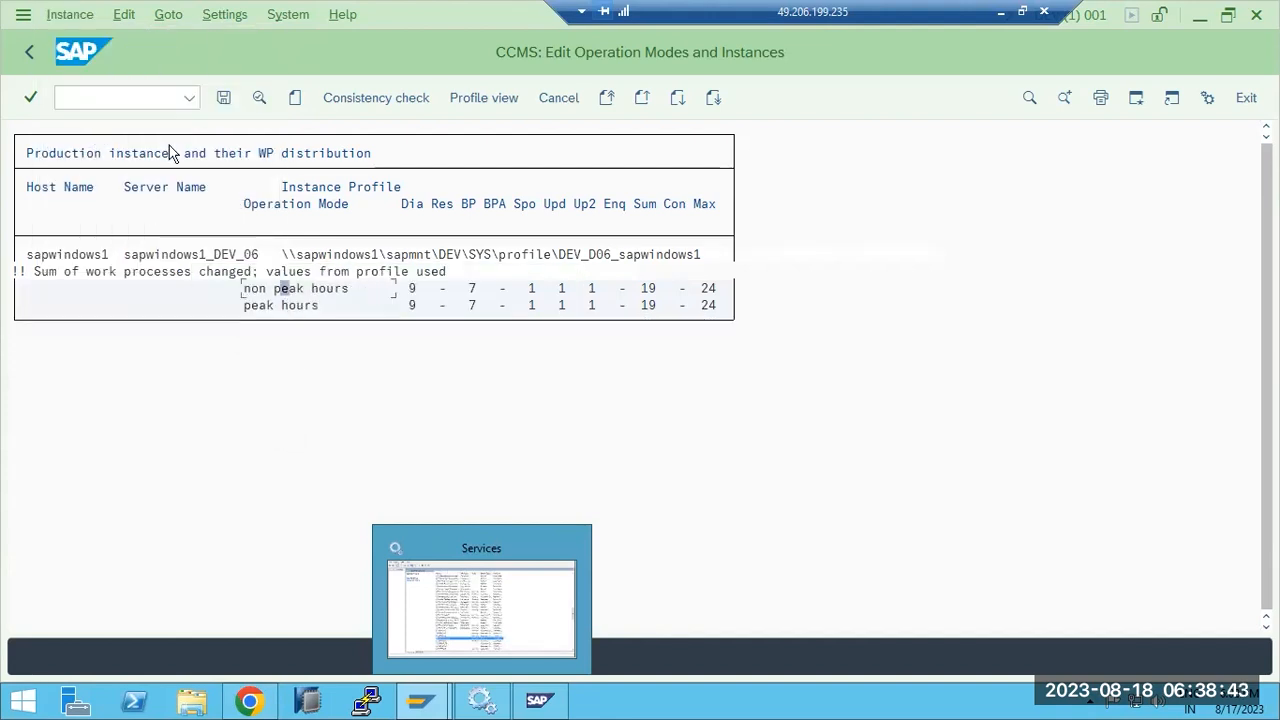
click(70, 15)
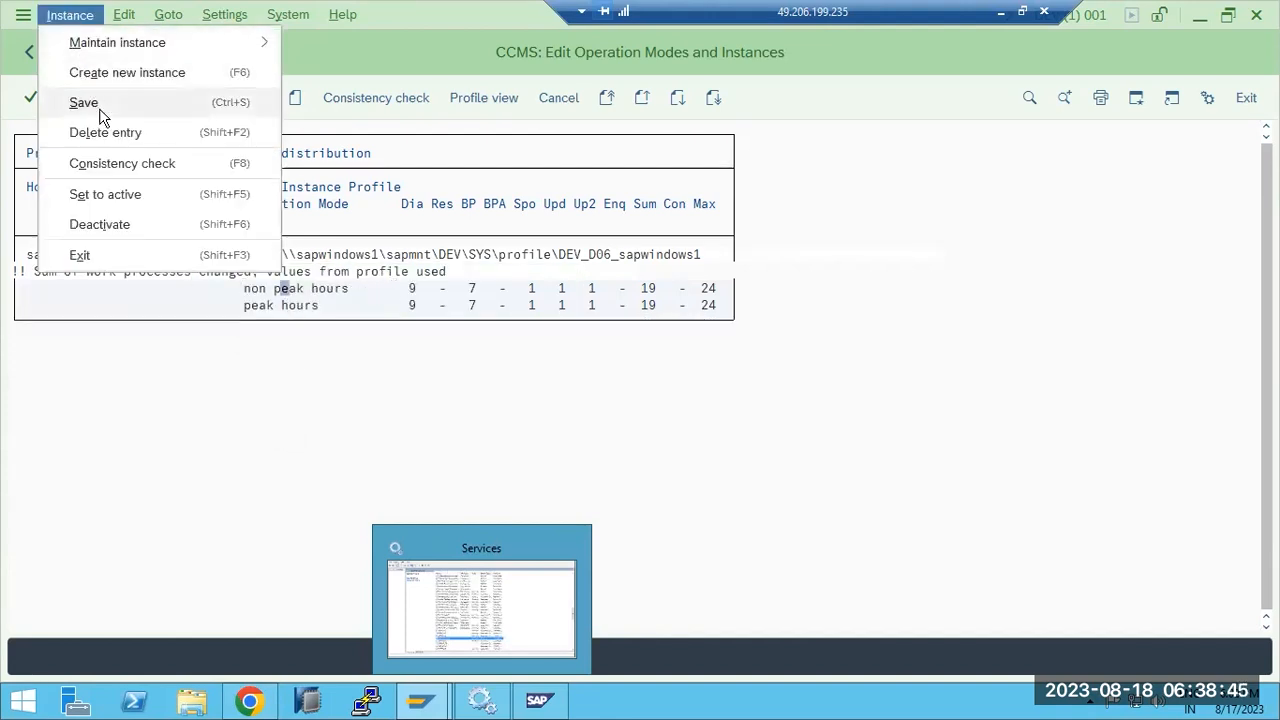
click(105, 133)
click(296, 420)
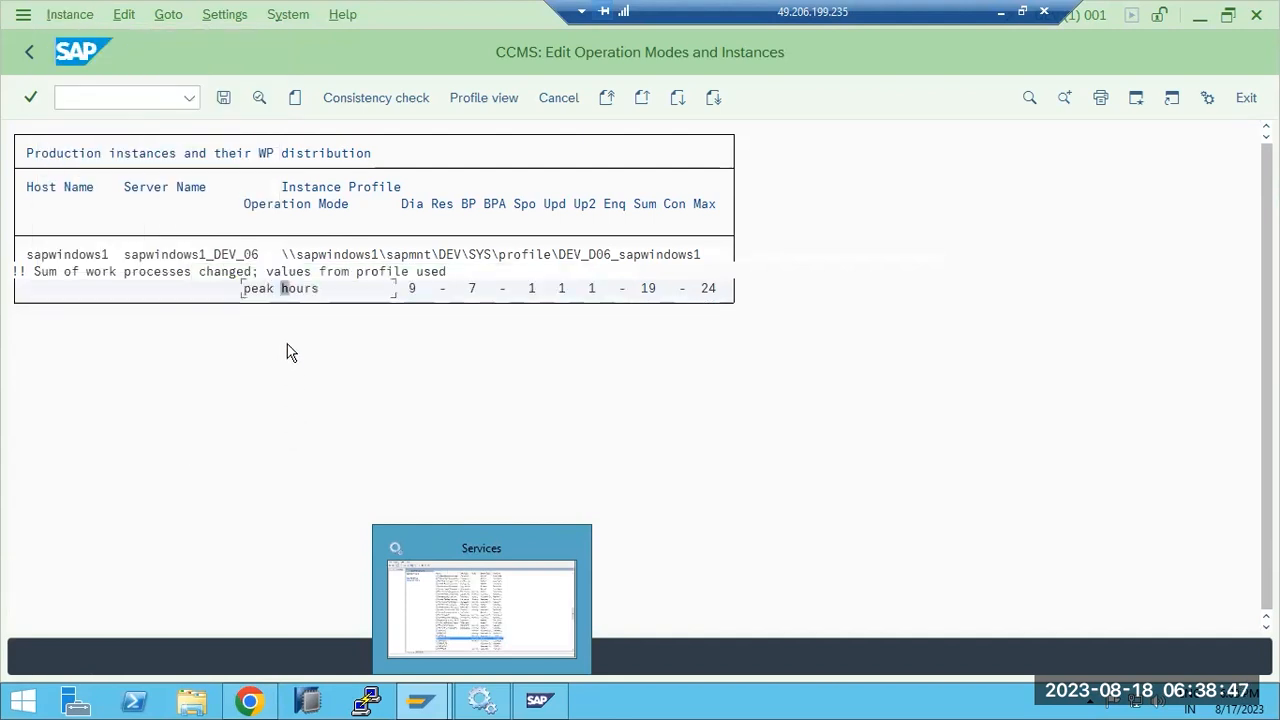
click(78, 18)
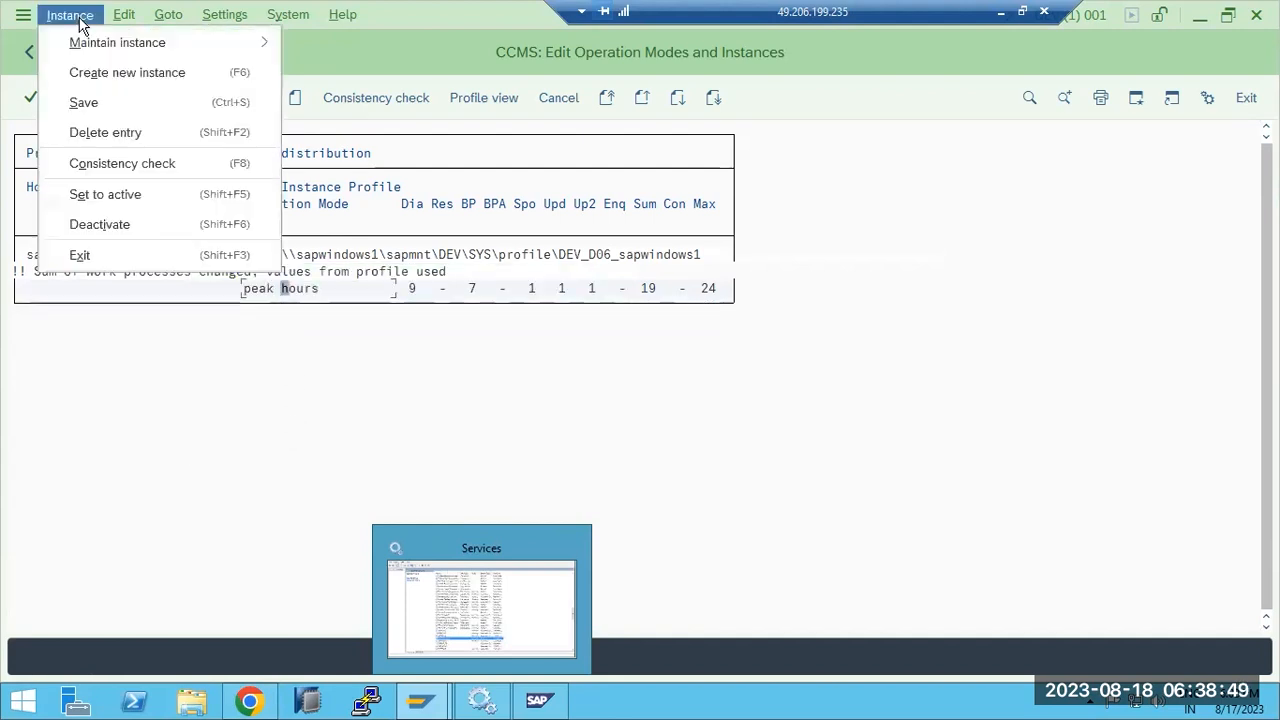
click(105, 132)
click(311, 417)
click(223, 98)
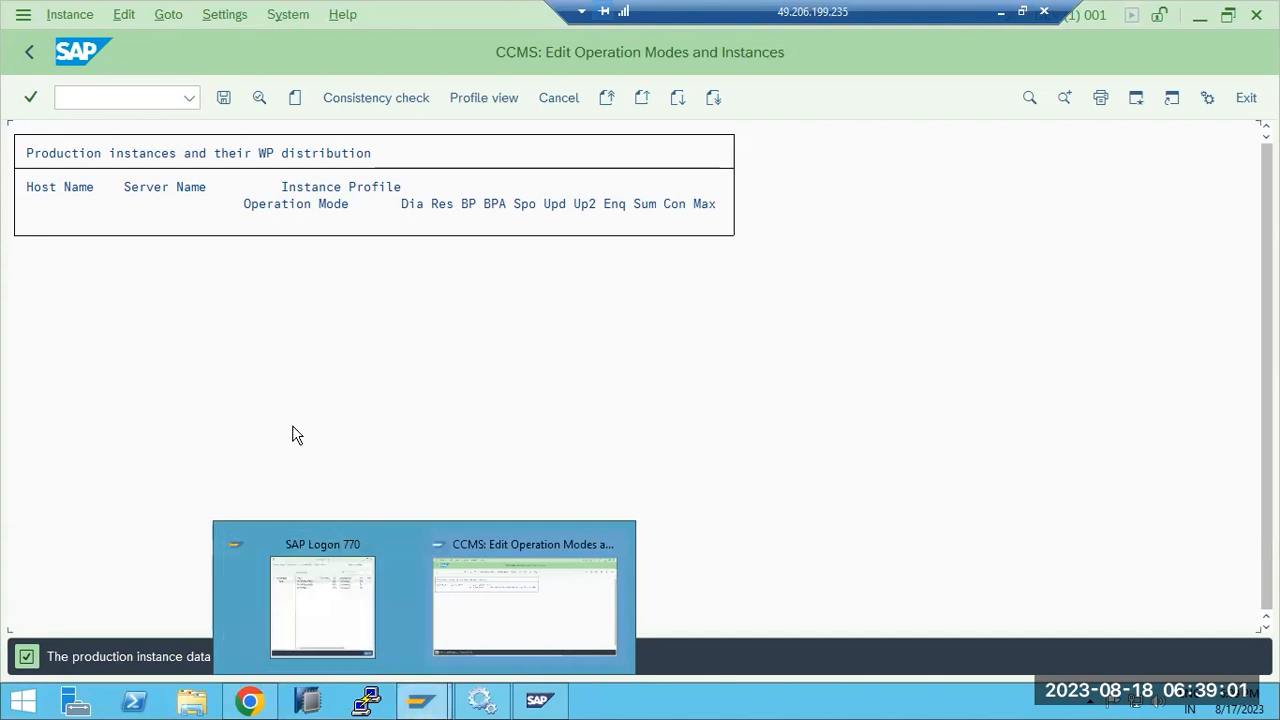
Step: Return to SAP Easy Access and run transaction rz04 again to list the production operation modes
click(32, 60)
click(34, 66)
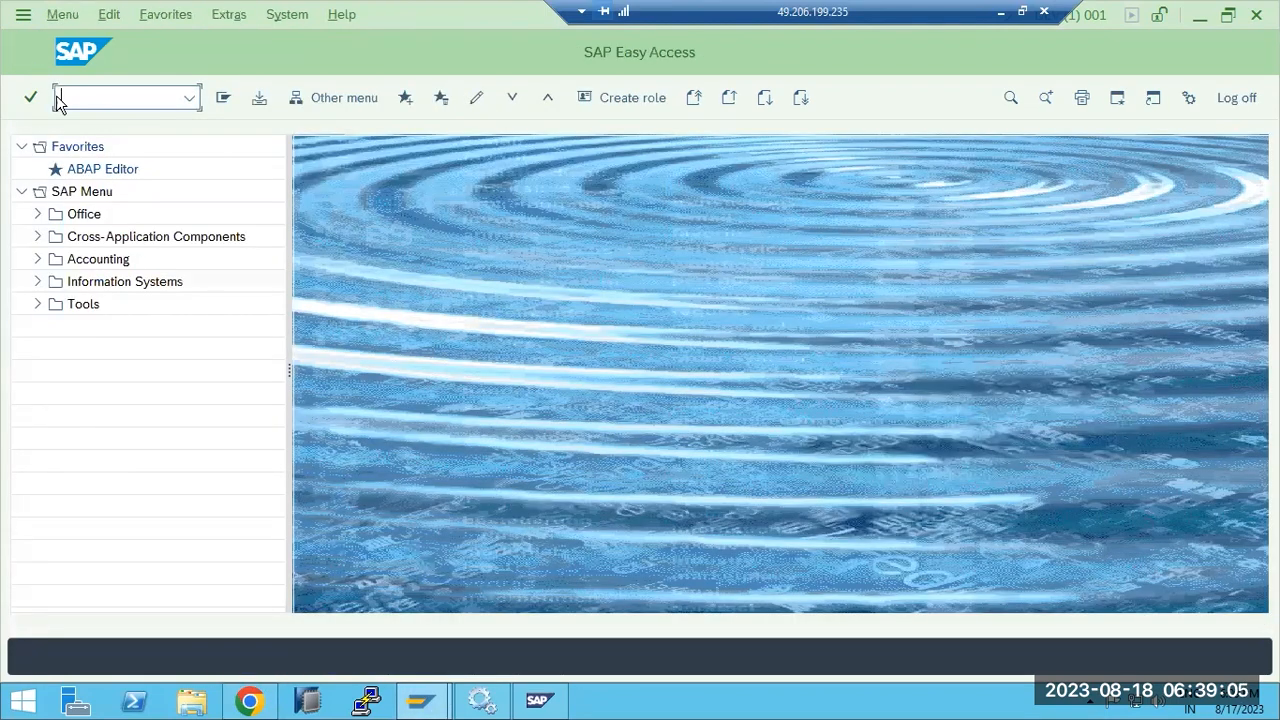
text(rz04)
key(Return)
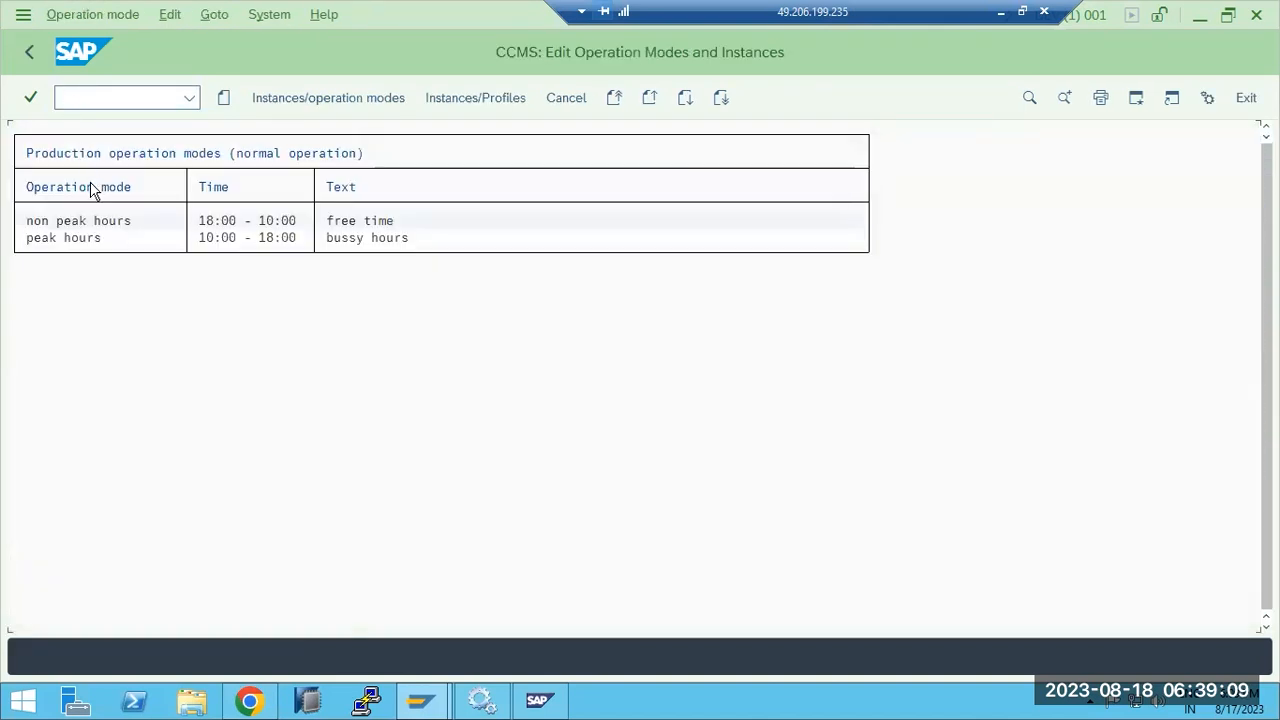
Step: Try to delete the non peak hours operation mode from the production operation modes
click(76, 16)
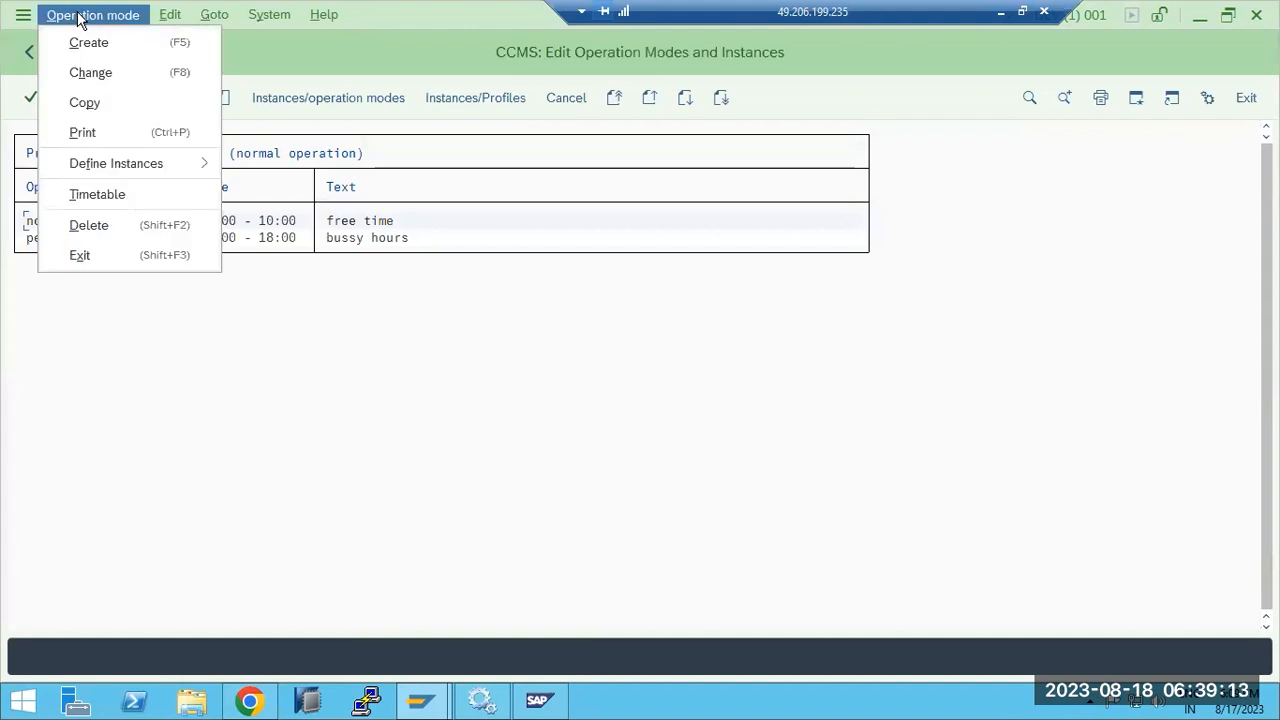
click(108, 226)
mouse_move(420, 700)
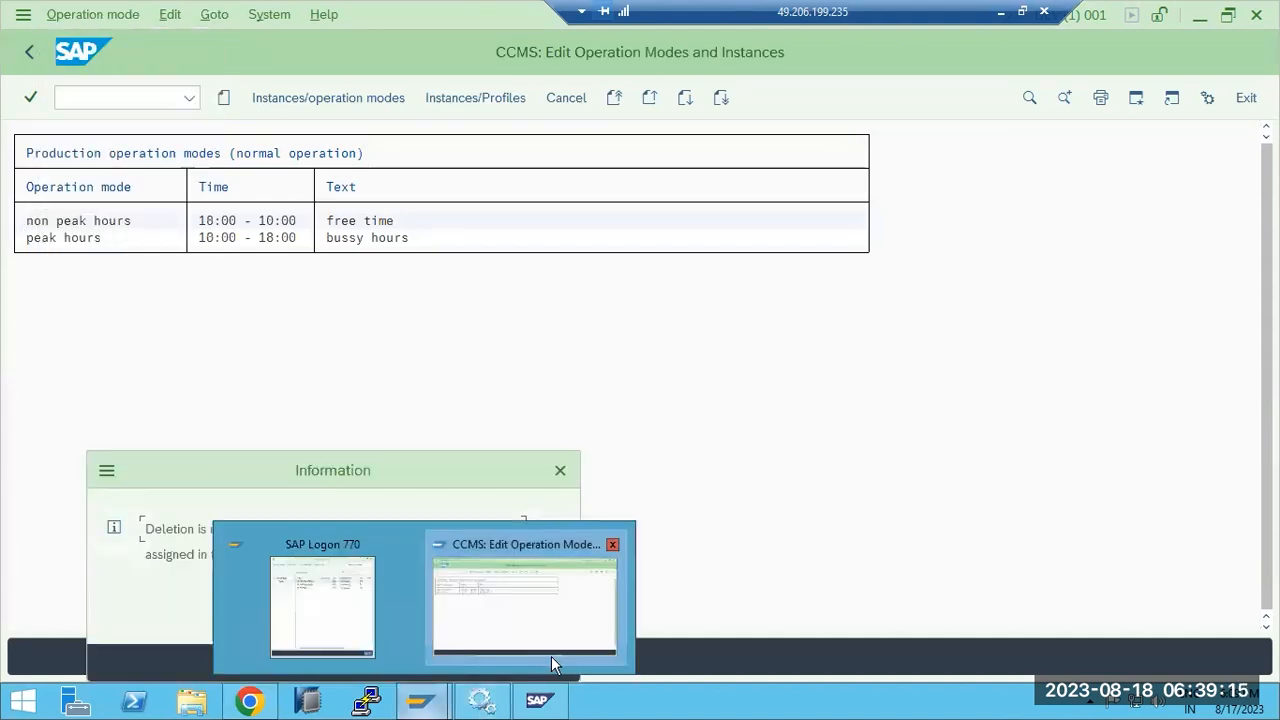
drag(334, 471, 343, 378)
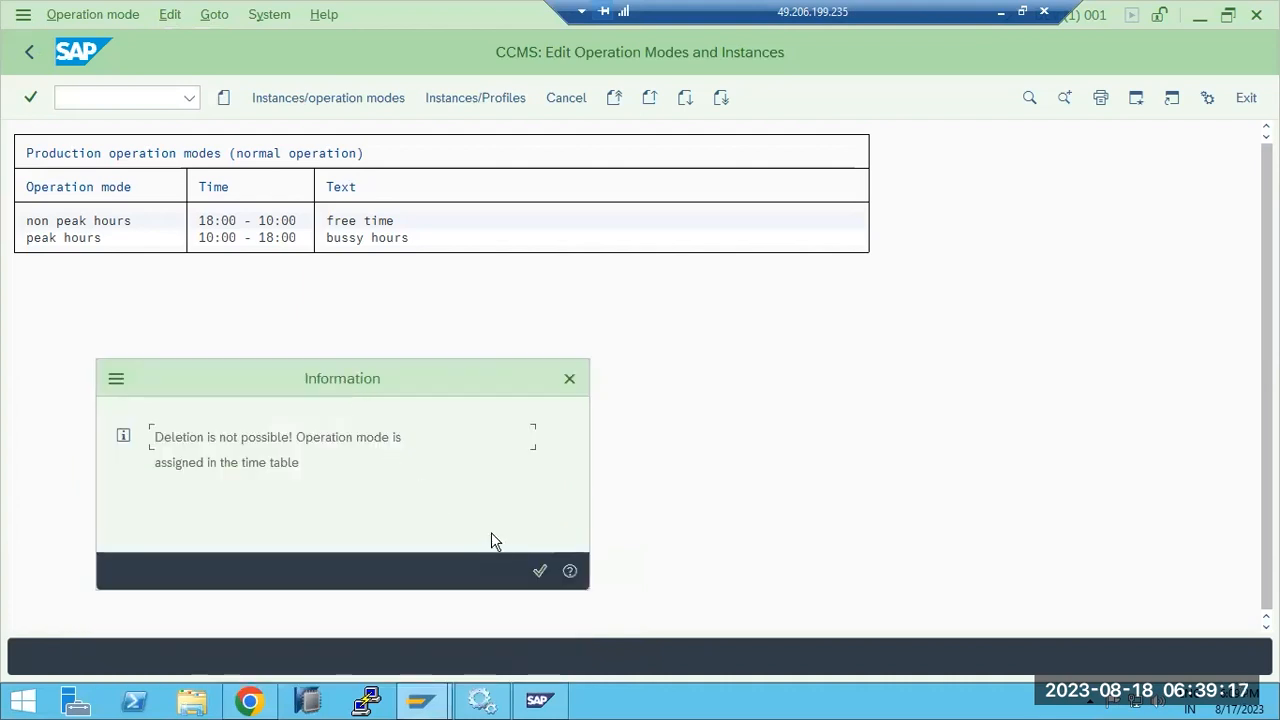
Step: Open the exception operation mode set for editing and try to mark the 18.00 - 19.00 and 19.00 - 20.00 intervals
click(541, 571)
click(93, 97)
text(/nsm)
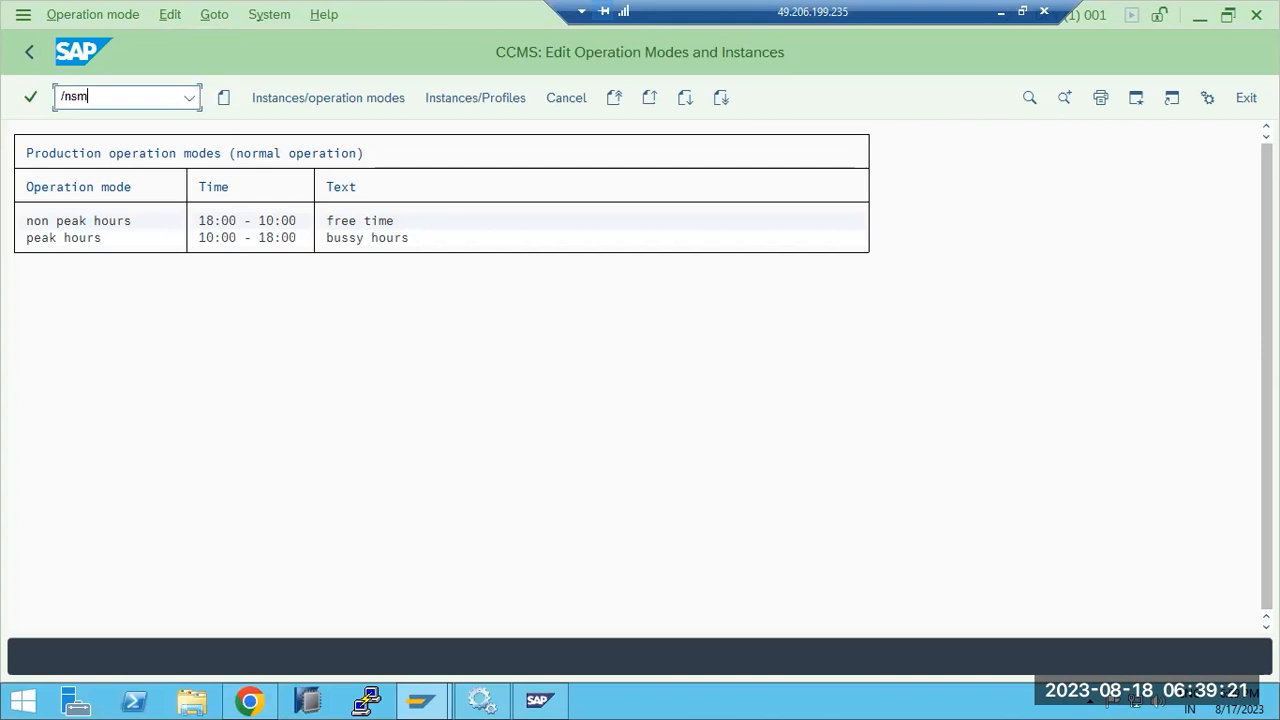
text(6)
key(Return)
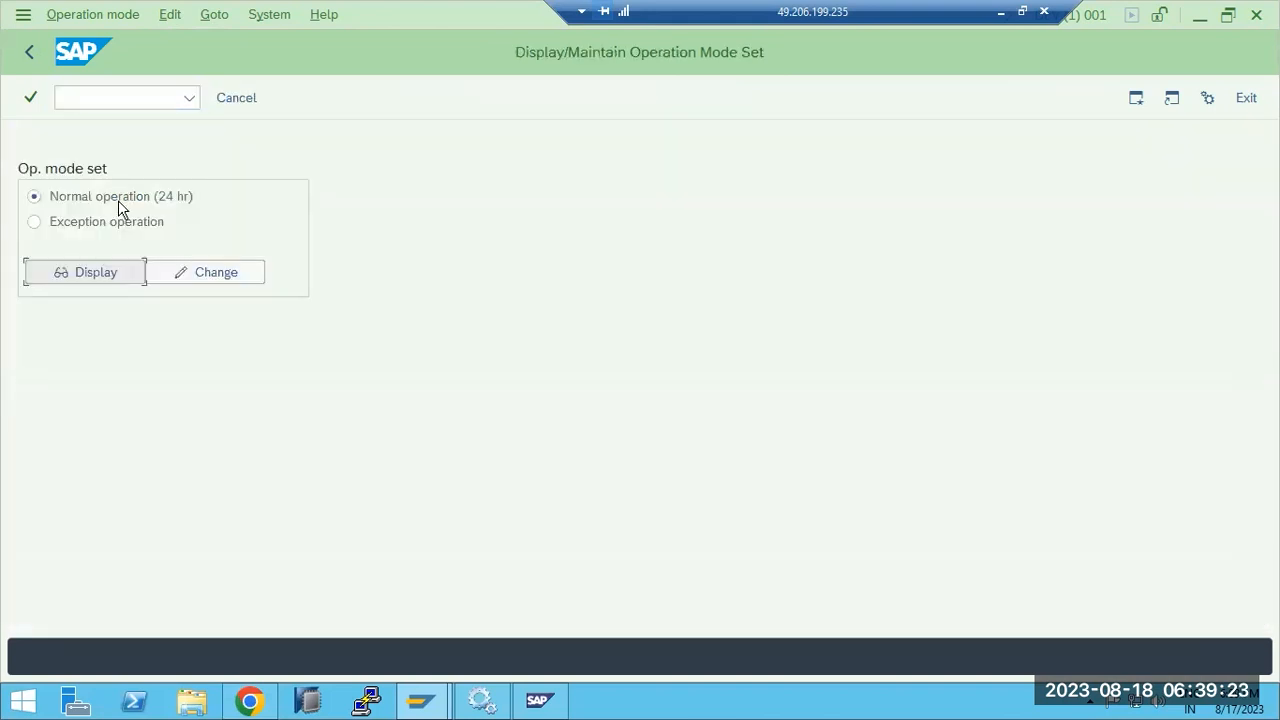
click(120, 224)
click(173, 272)
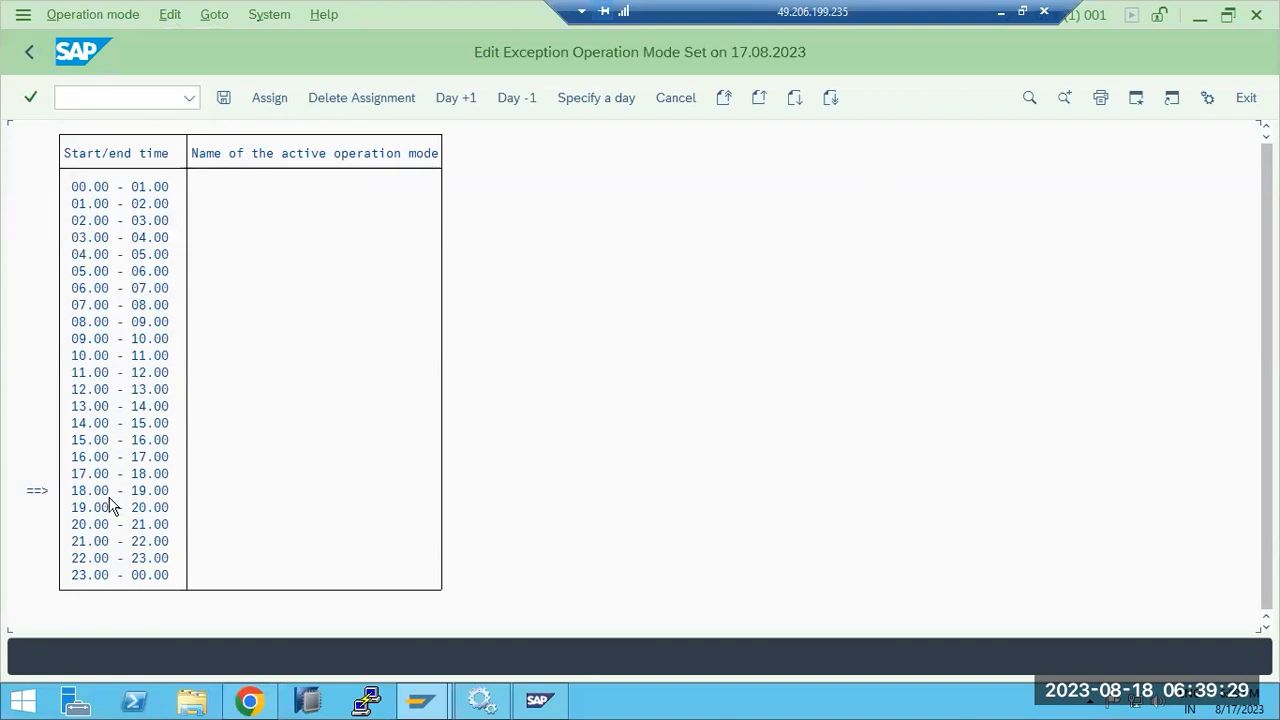
double_click(91, 491)
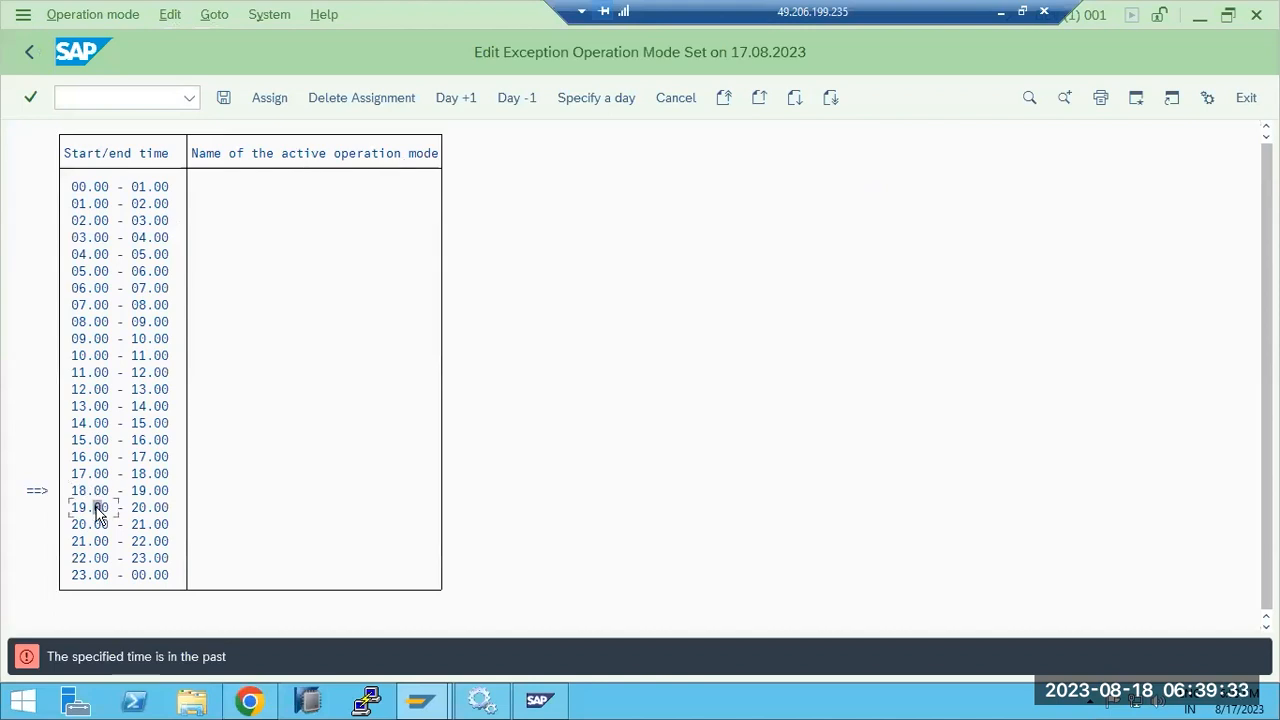
double_click(96, 509)
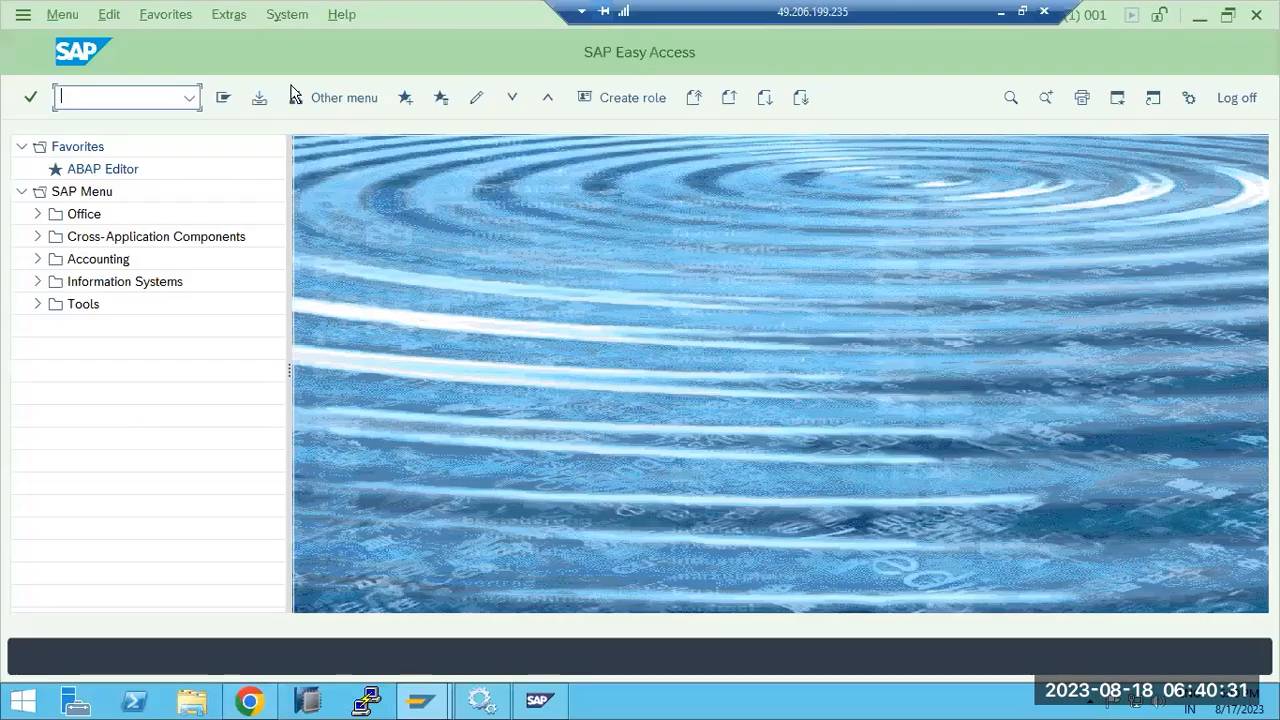
Step: Run transaction rz04 and create the operation mode DAY TIME with the short description DAY-TIME
text(rz04)
key(Return)
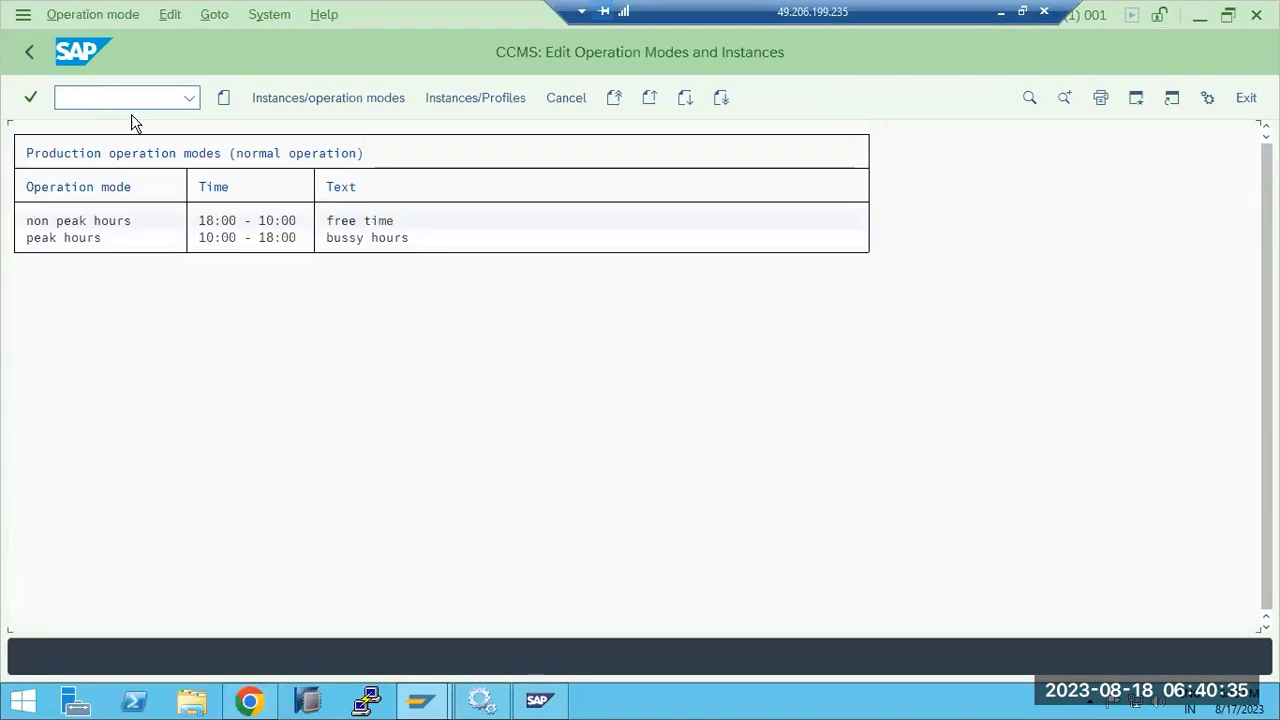
click(221, 104)
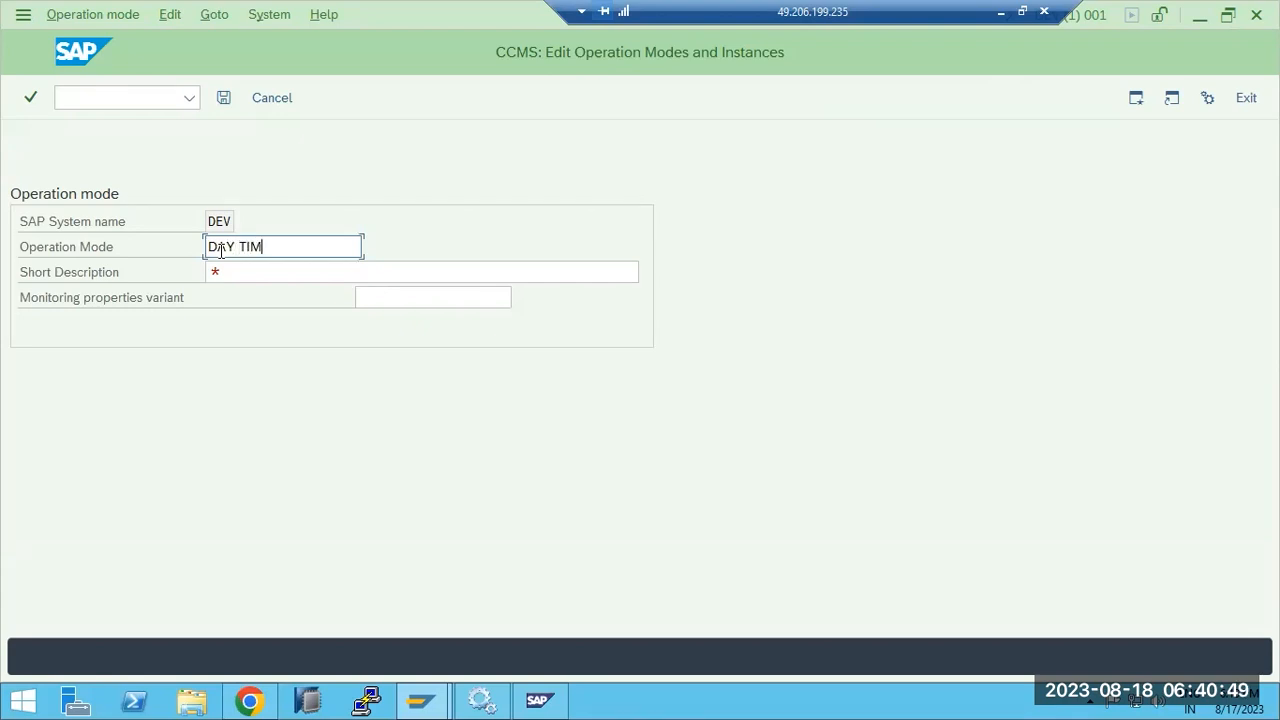
click(249, 263)
text(DAY-TIME)
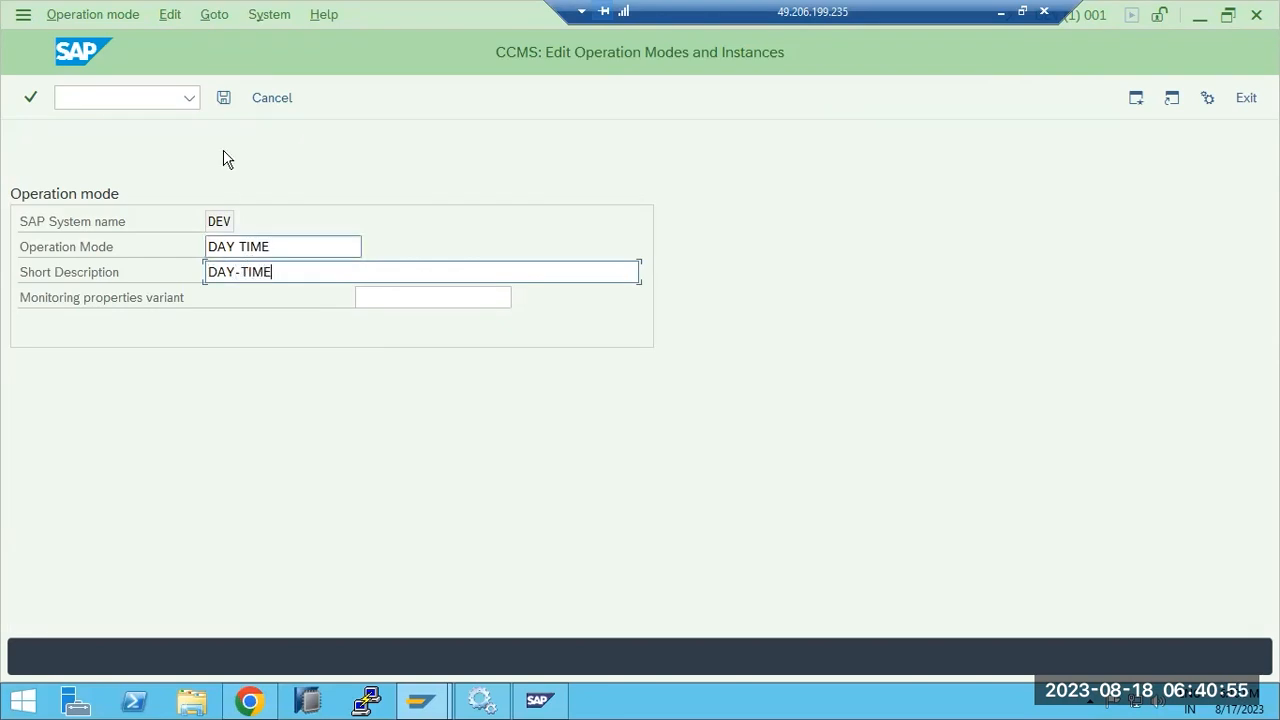
click(223, 97)
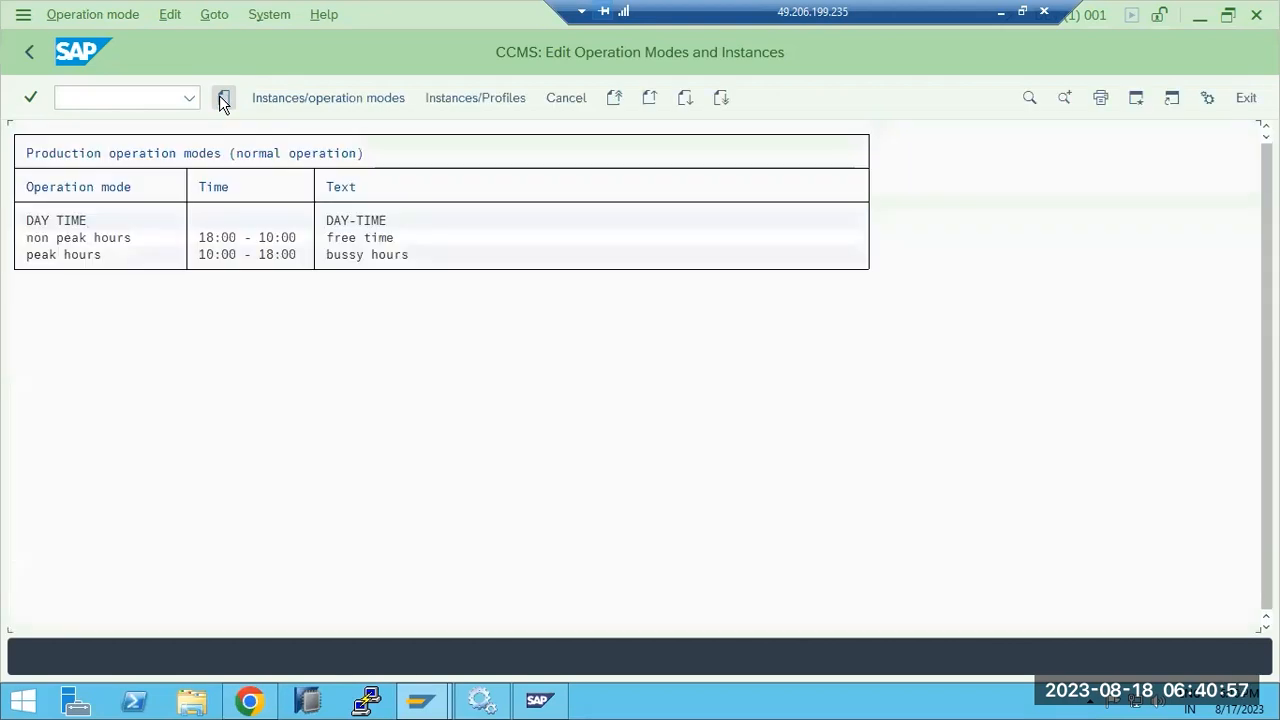
Step: Create a second operation mode named NIGHTMODE with the short description NIGHTTIME
click(223, 98)
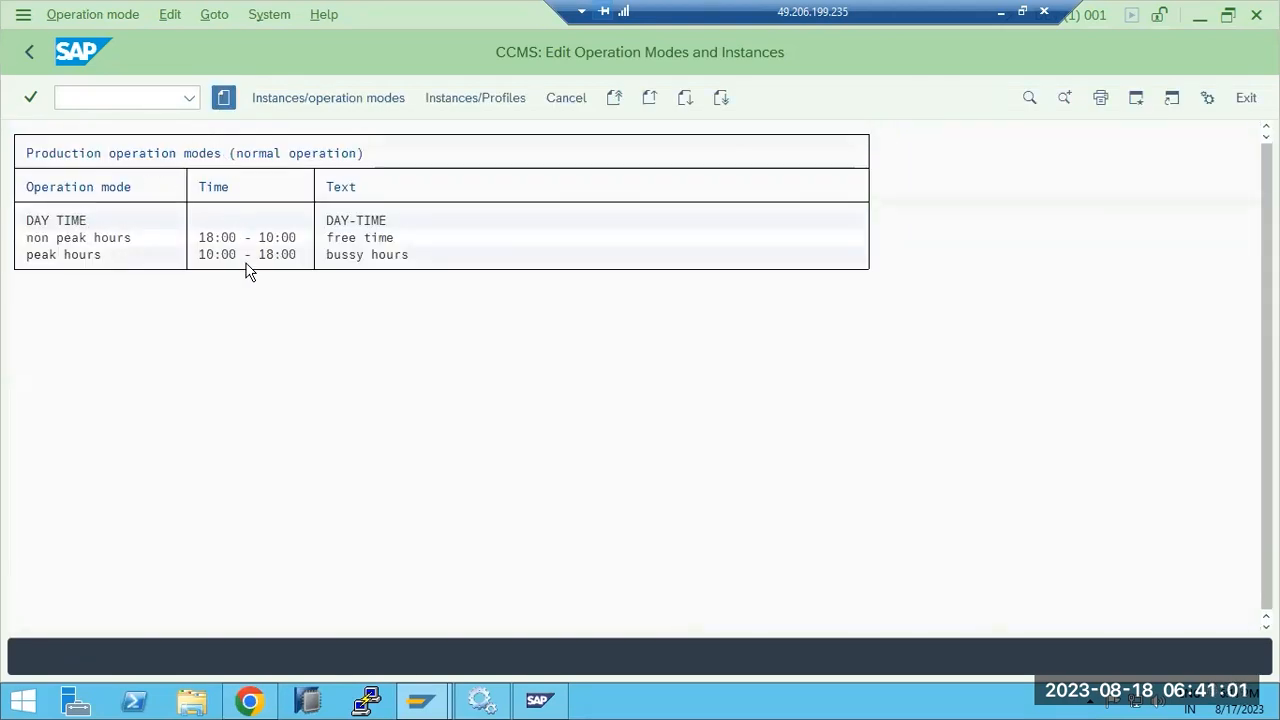
click(220, 94)
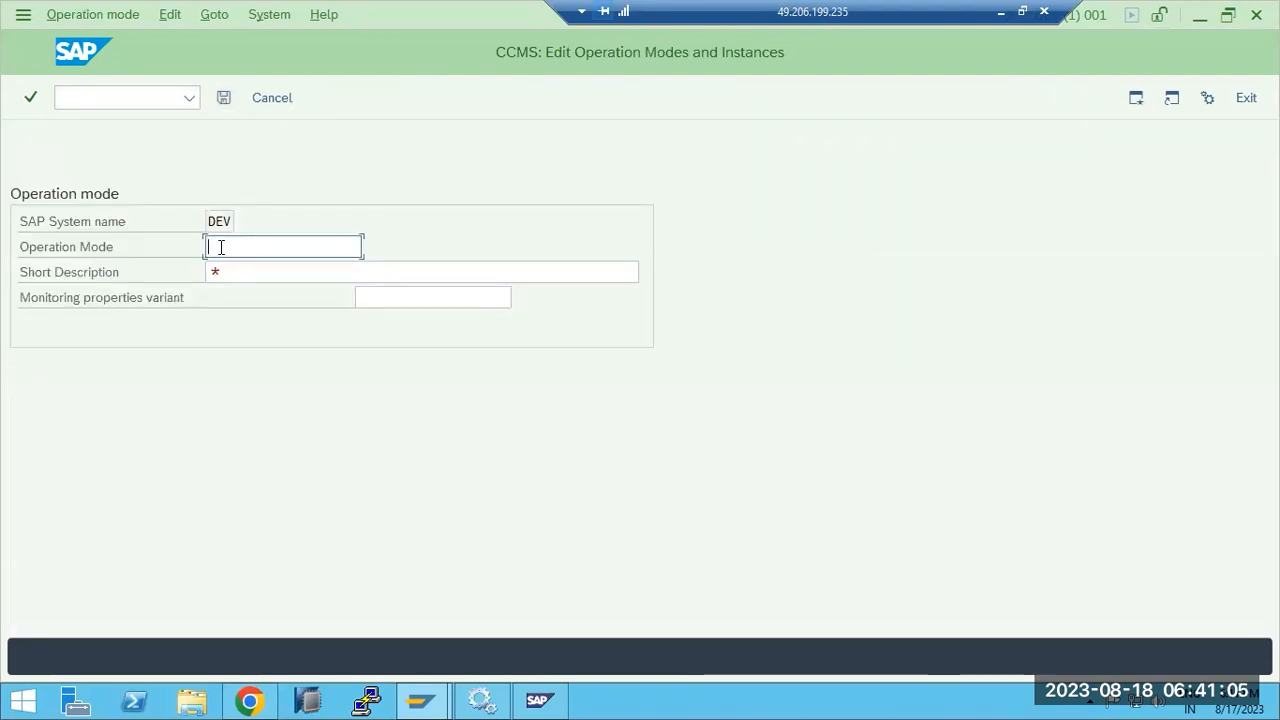
text(NIGHTMODE)
click(238, 266)
text(NIGHTTIME)
click(223, 97)
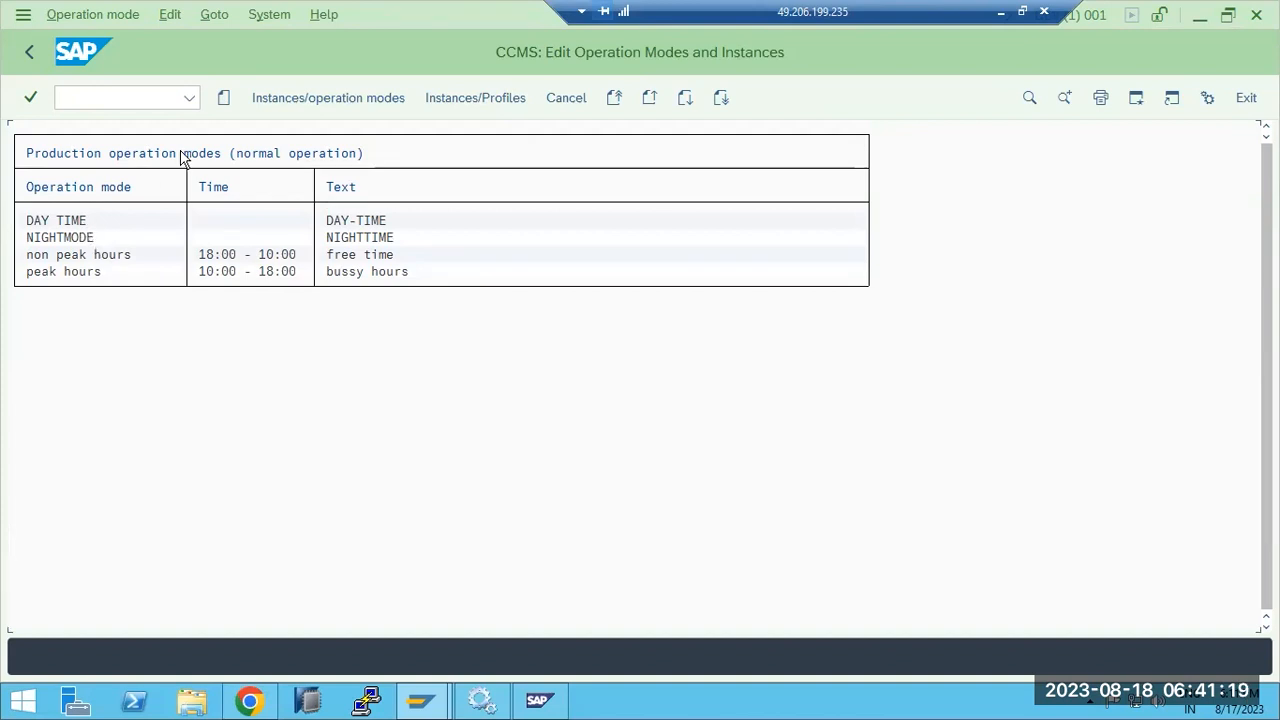
Step: Create a production instance with profile DEV_D02_SAPWINDOWS1, host name sapwindows1 and system number 00, and save it
click(266, 99)
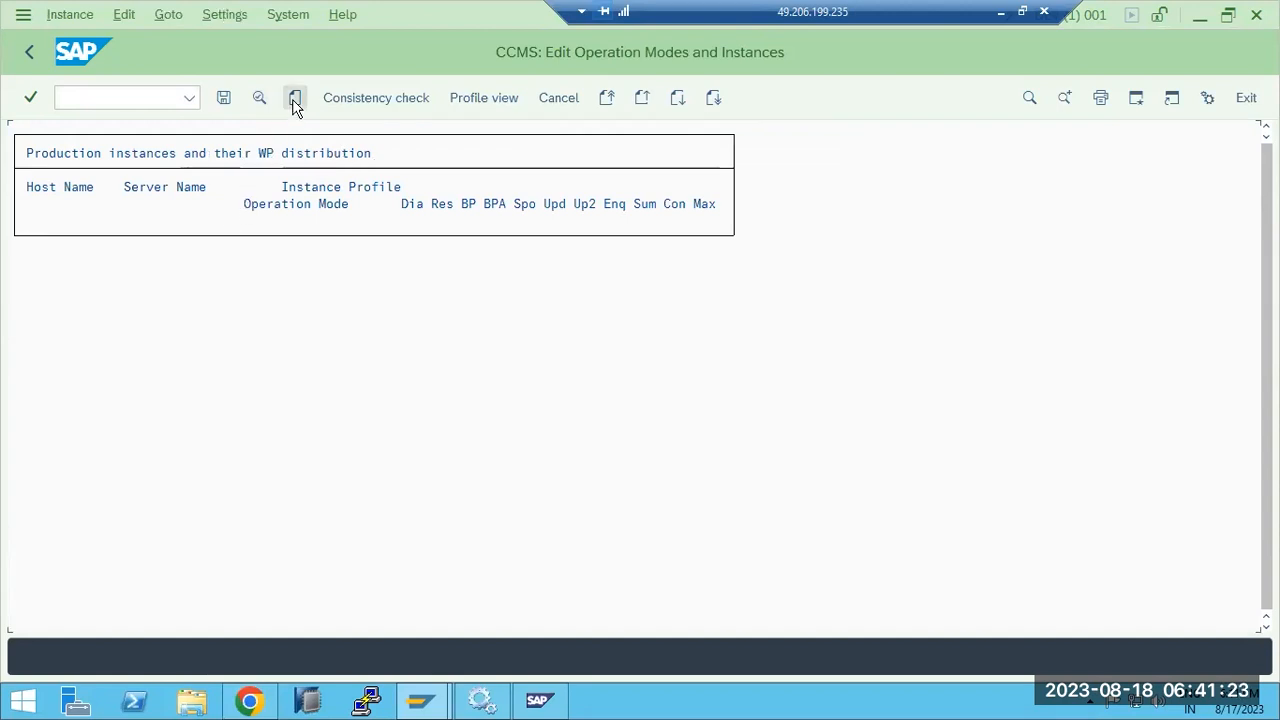
click(294, 102)
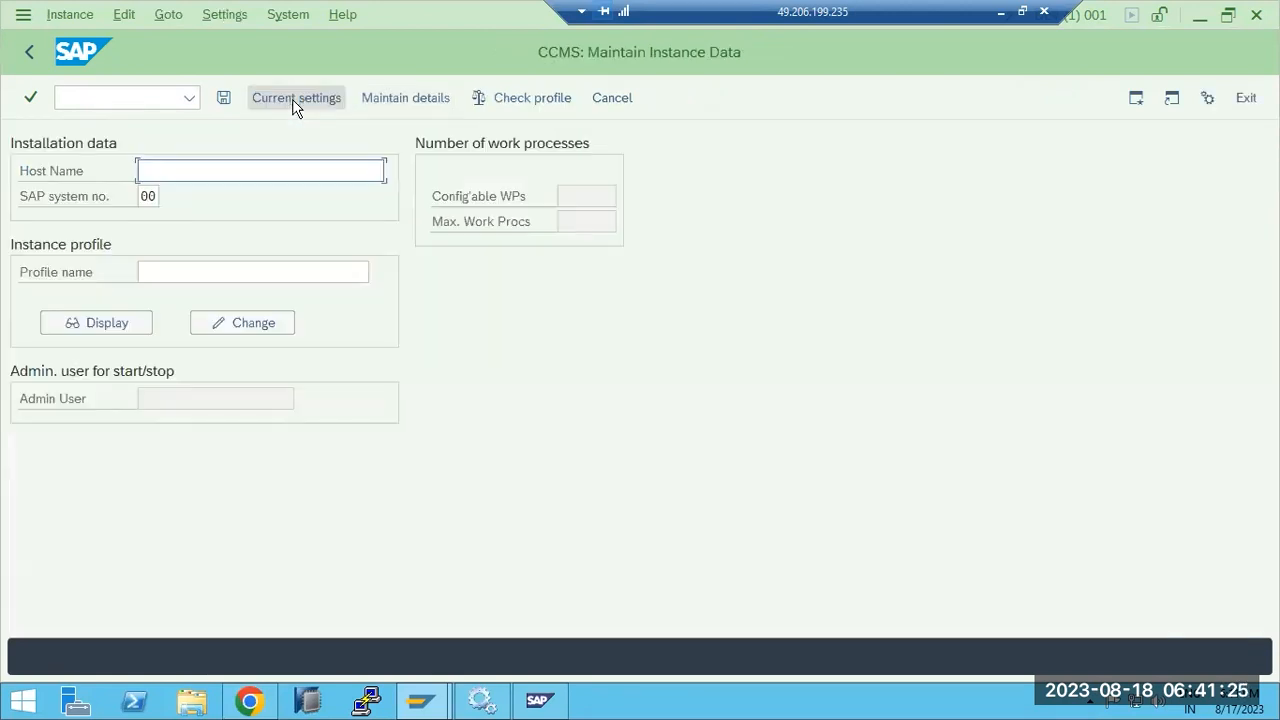
click(146, 268)
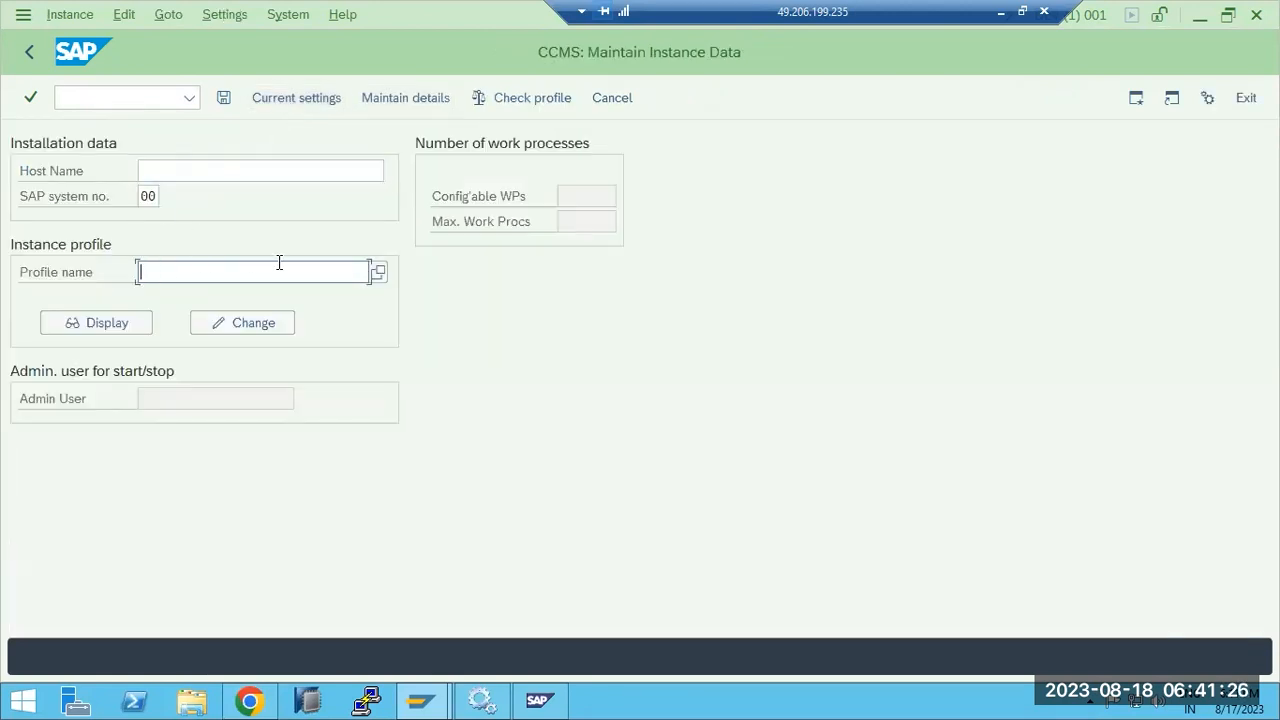
click(380, 273)
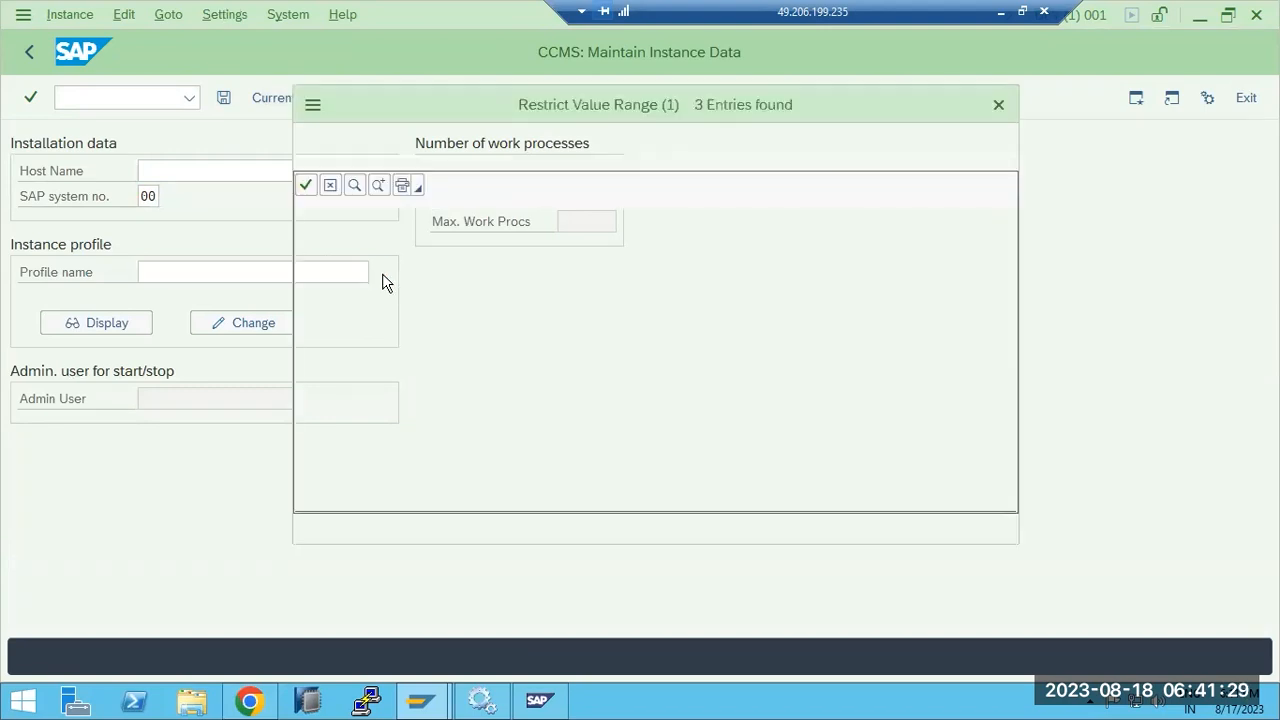
double_click(382, 273)
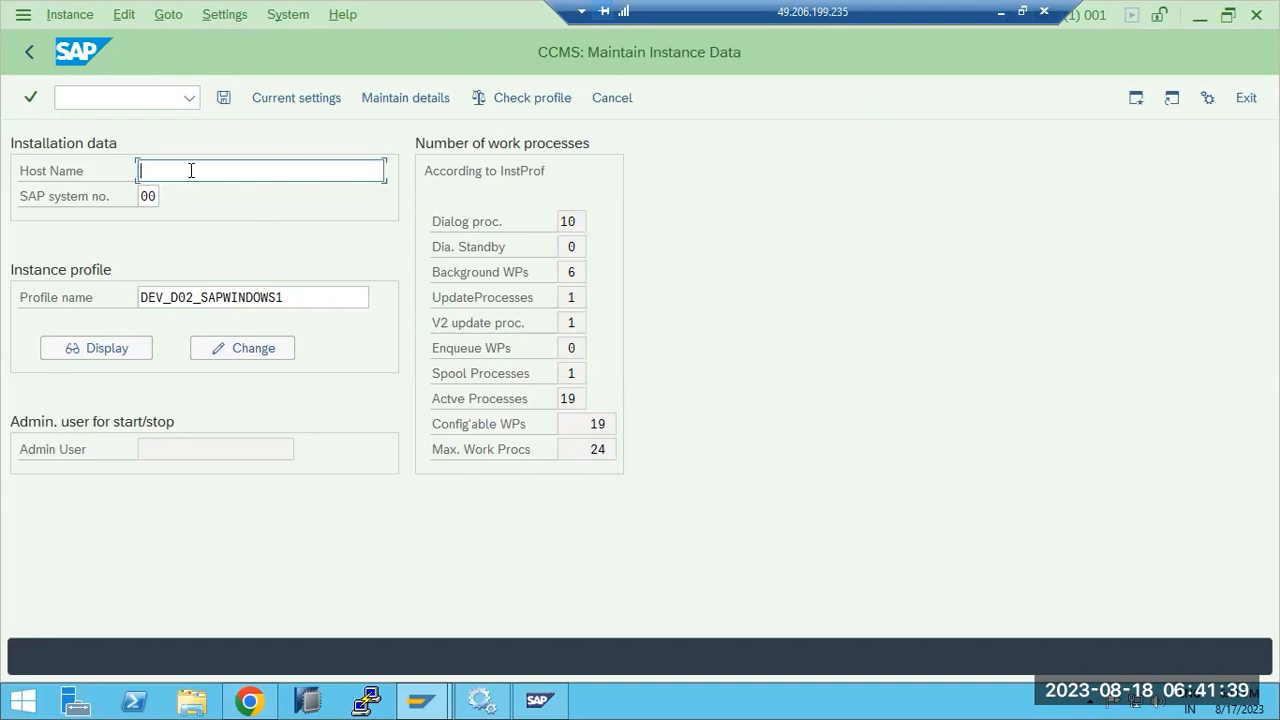
text(sapwindows1)
click(221, 100)
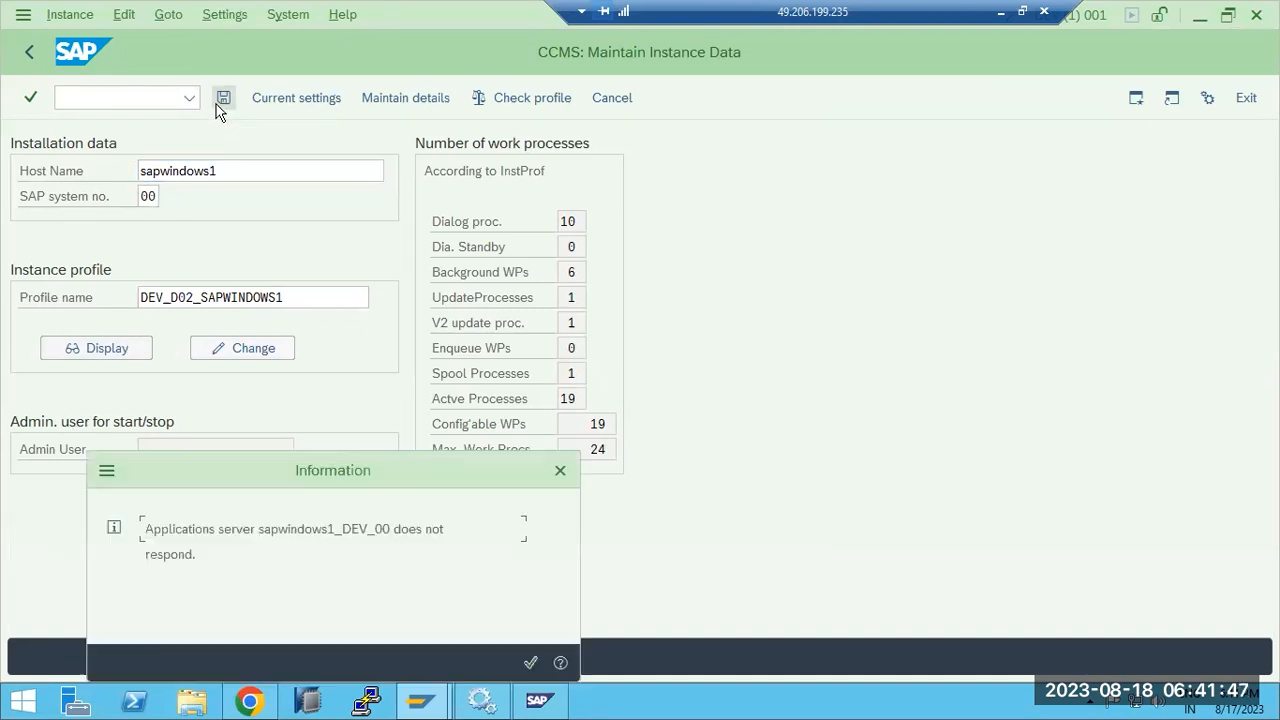
click(528, 664)
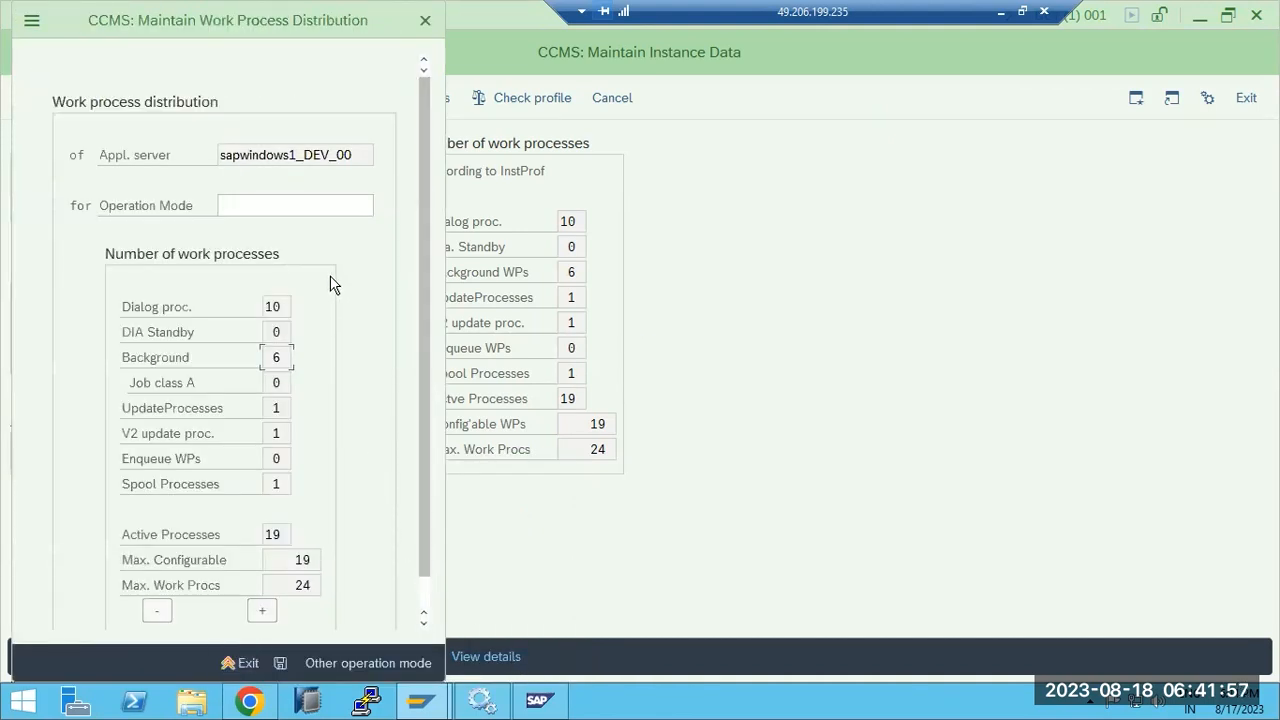
click(318, 209)
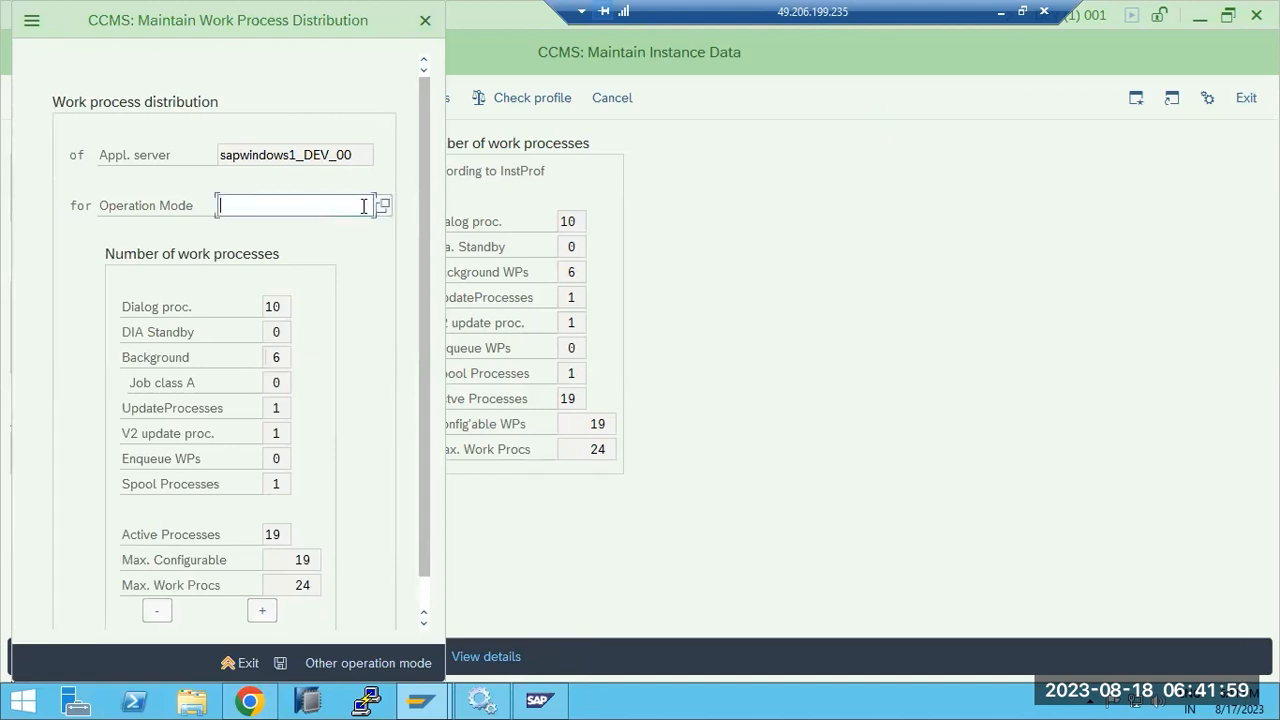
click(380, 207)
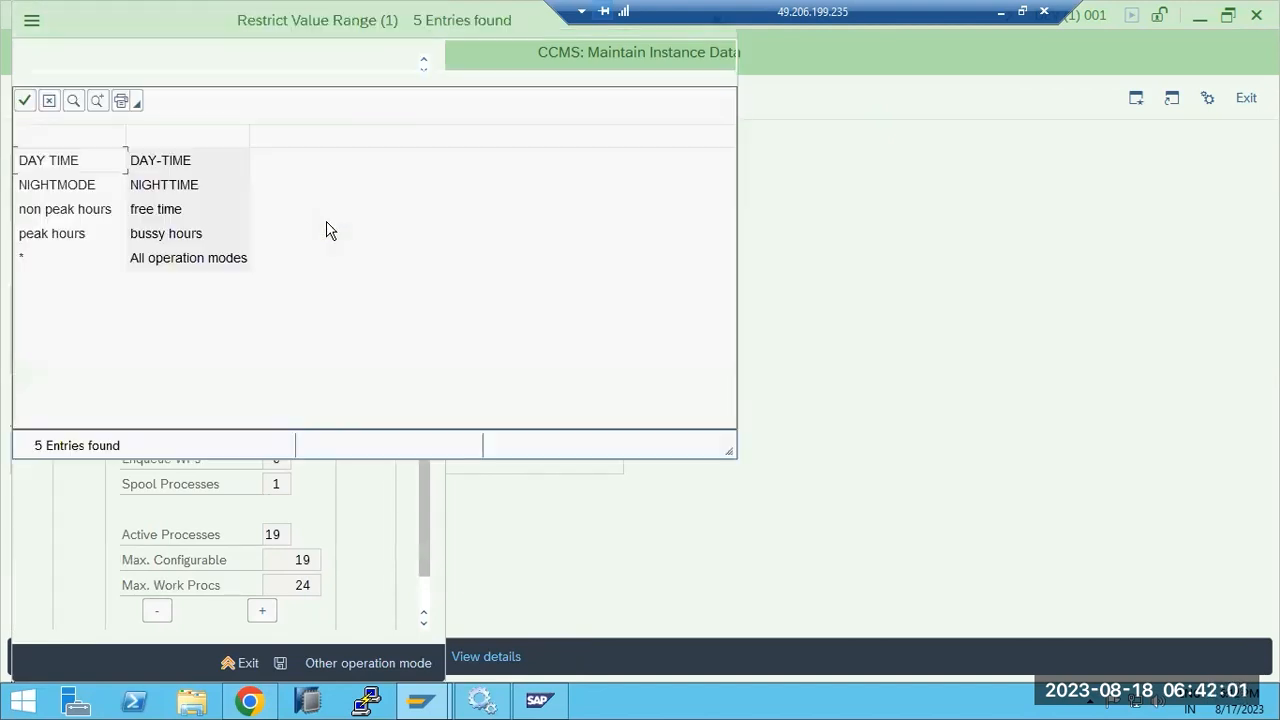
double_click(55, 163)
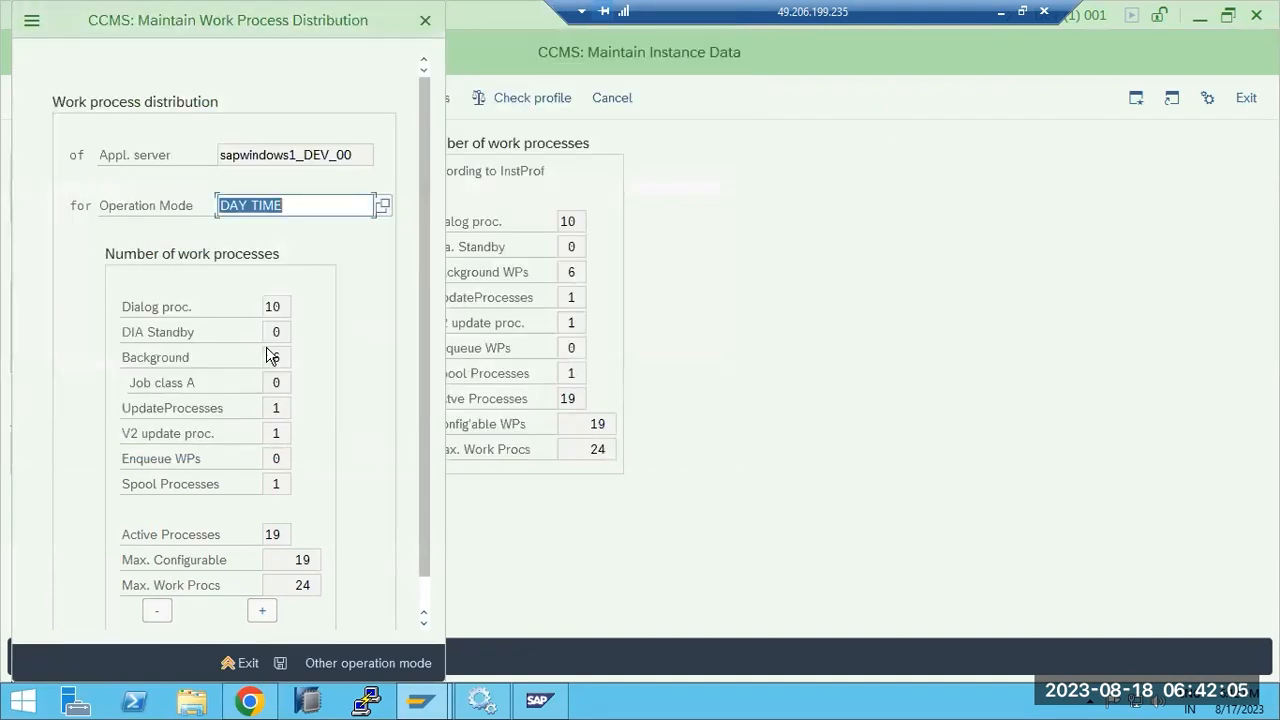
click(275, 307)
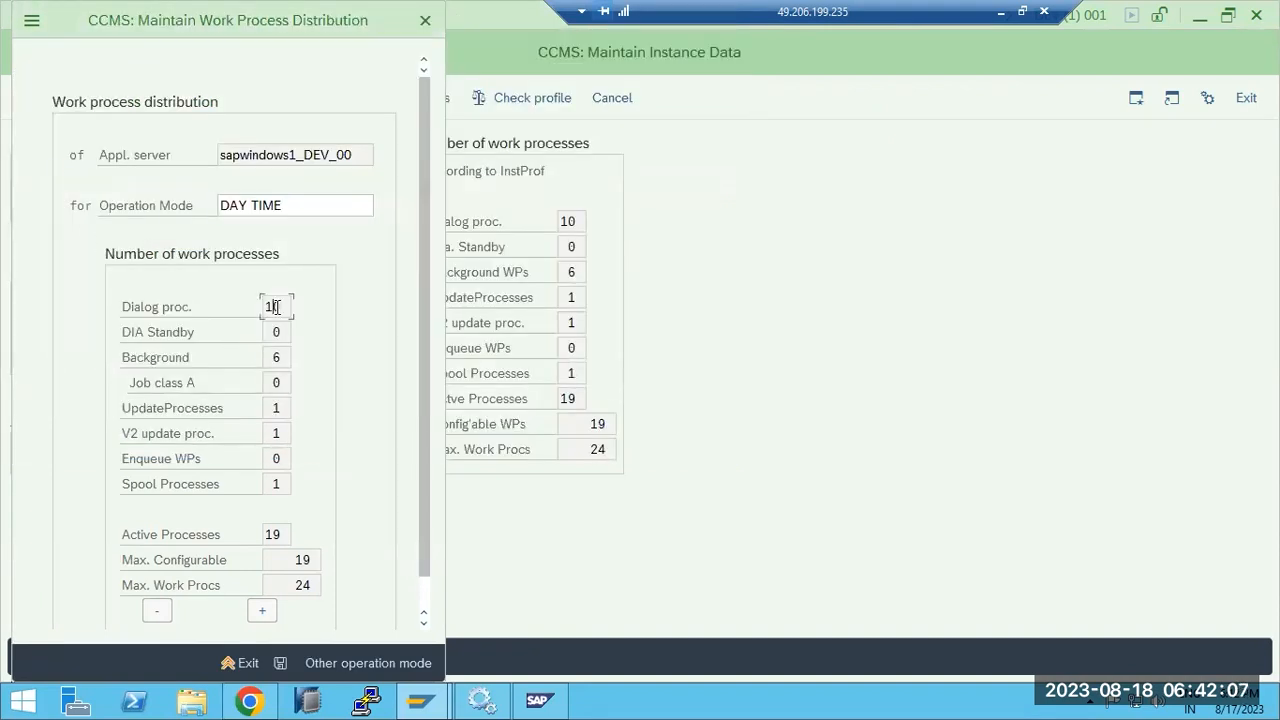
Step: Choose NIGHTMODE for the work process distribution of sapwindows1_DEV_00 and reduce its dialog processes to 4
click(304, 203)
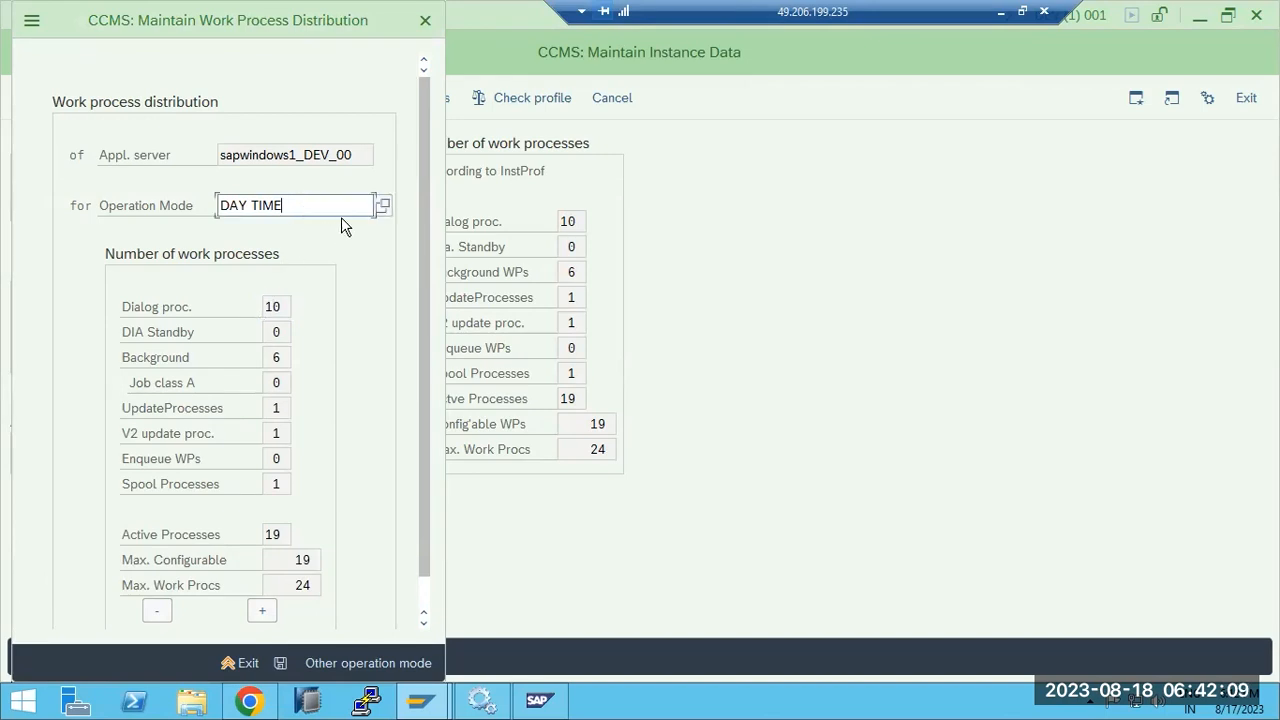
click(383, 207)
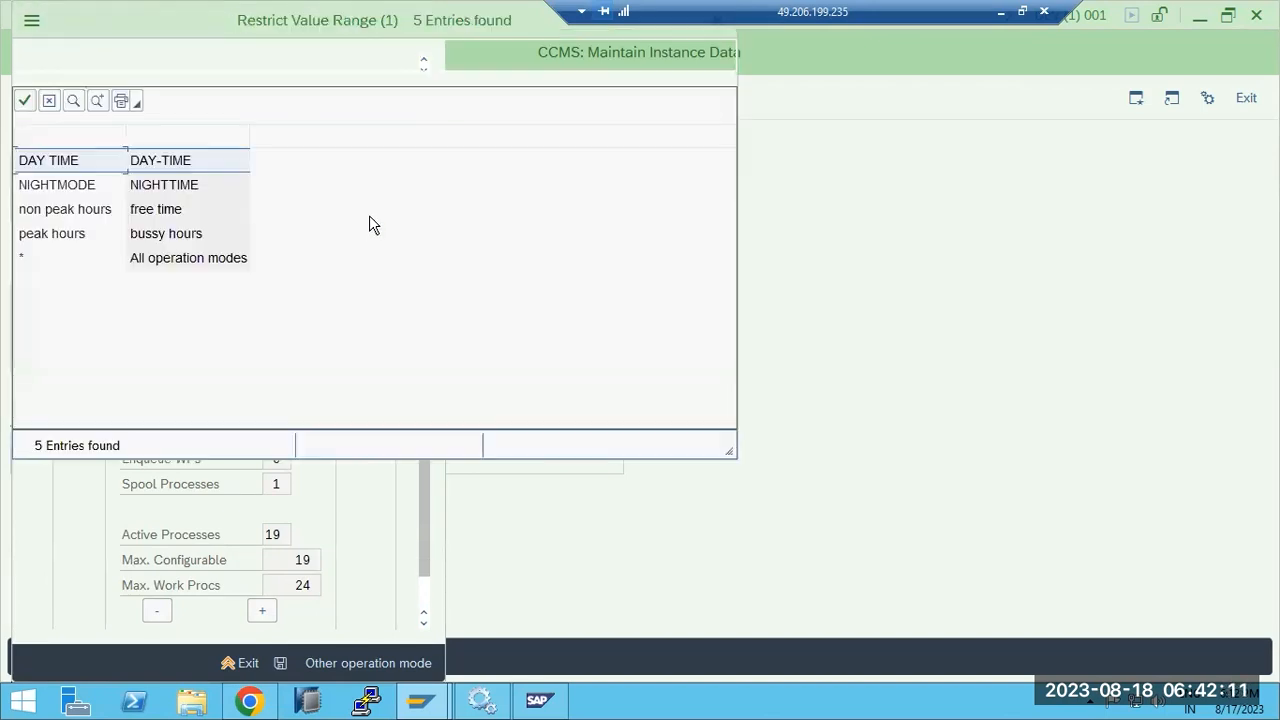
double_click(94, 190)
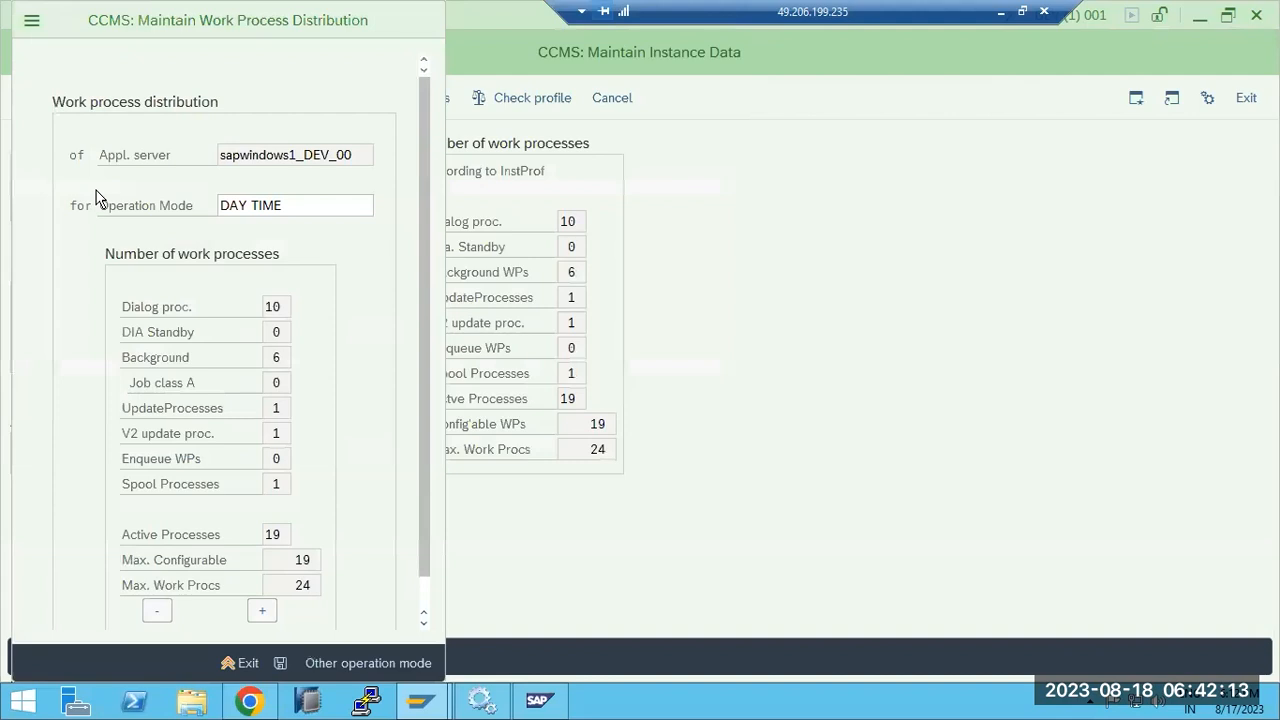
click(268, 309)
click(157, 610)
click(157, 610)
click(157, 610)
click(157, 610)
click(157, 610)
click(157, 610)
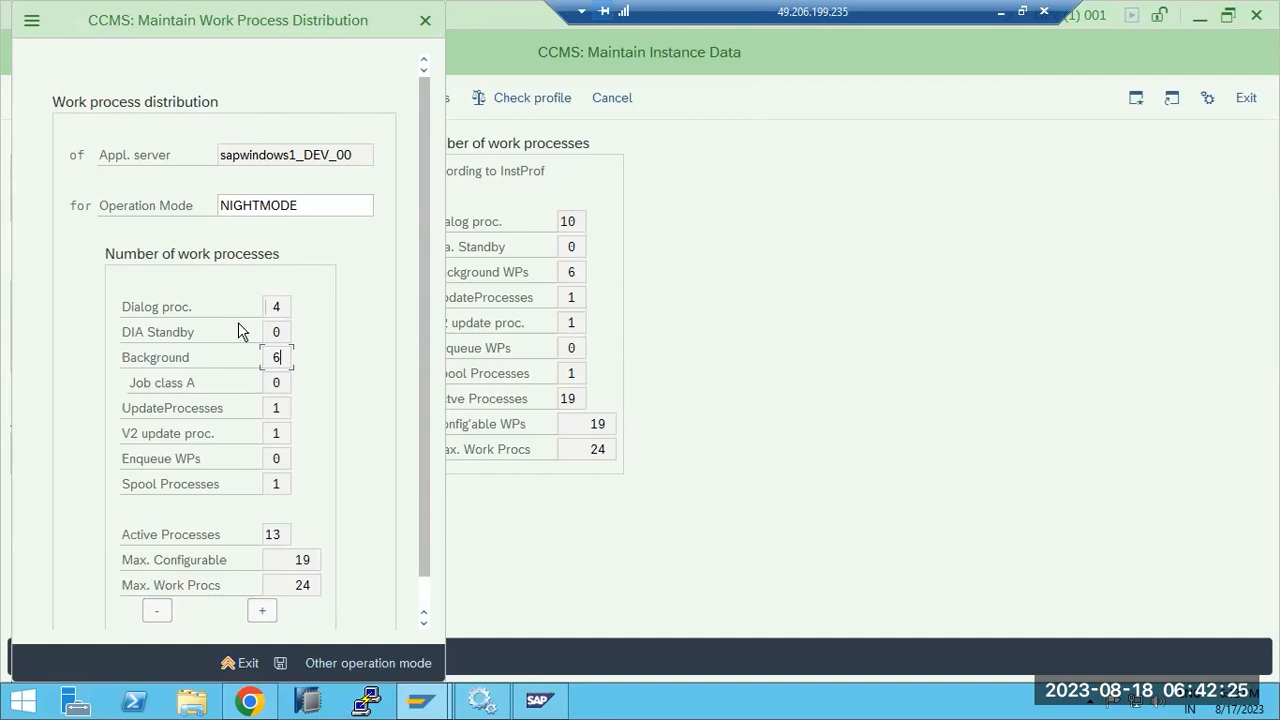
Step: Raise the NIGHTMODE background processes to 8 and save the distribution, agreeing to assign other operation modes
click(261, 610)
click(261, 610)
click(283, 665)
click(280, 420)
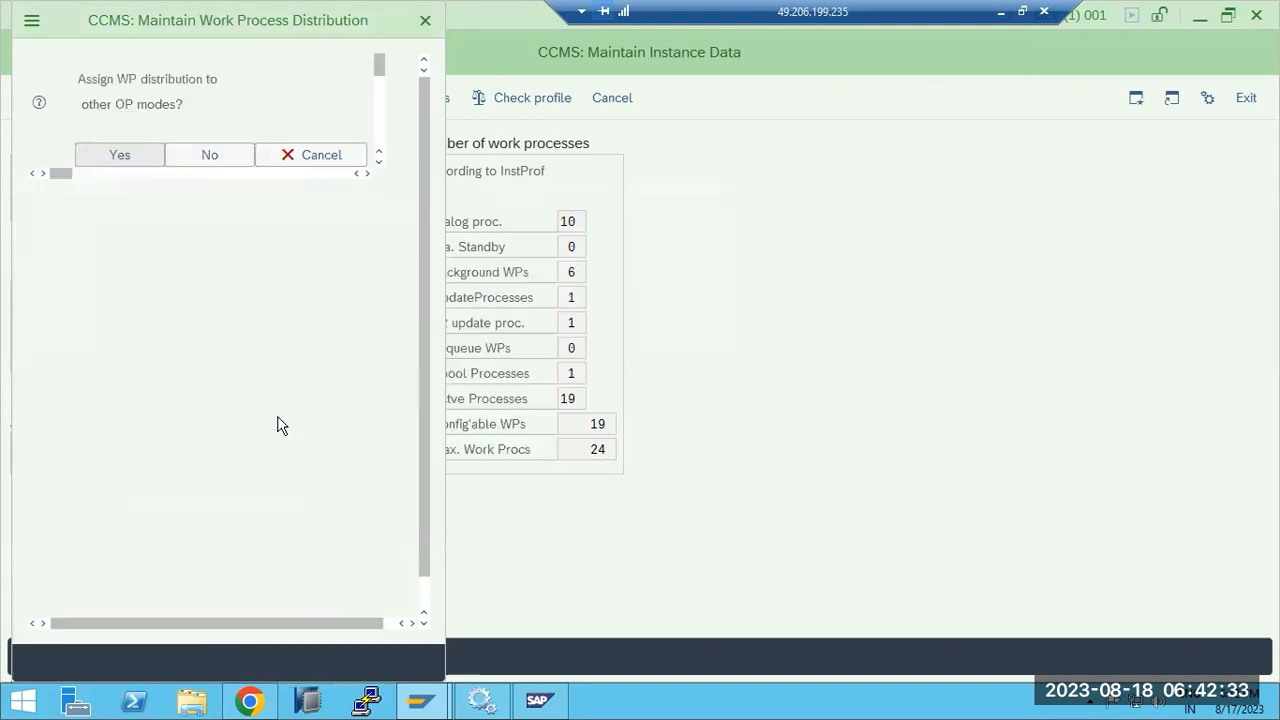
Step: Choose DAY TIME as the operation mode for the next distribution and increase its number of dialog processes
click(257, 206)
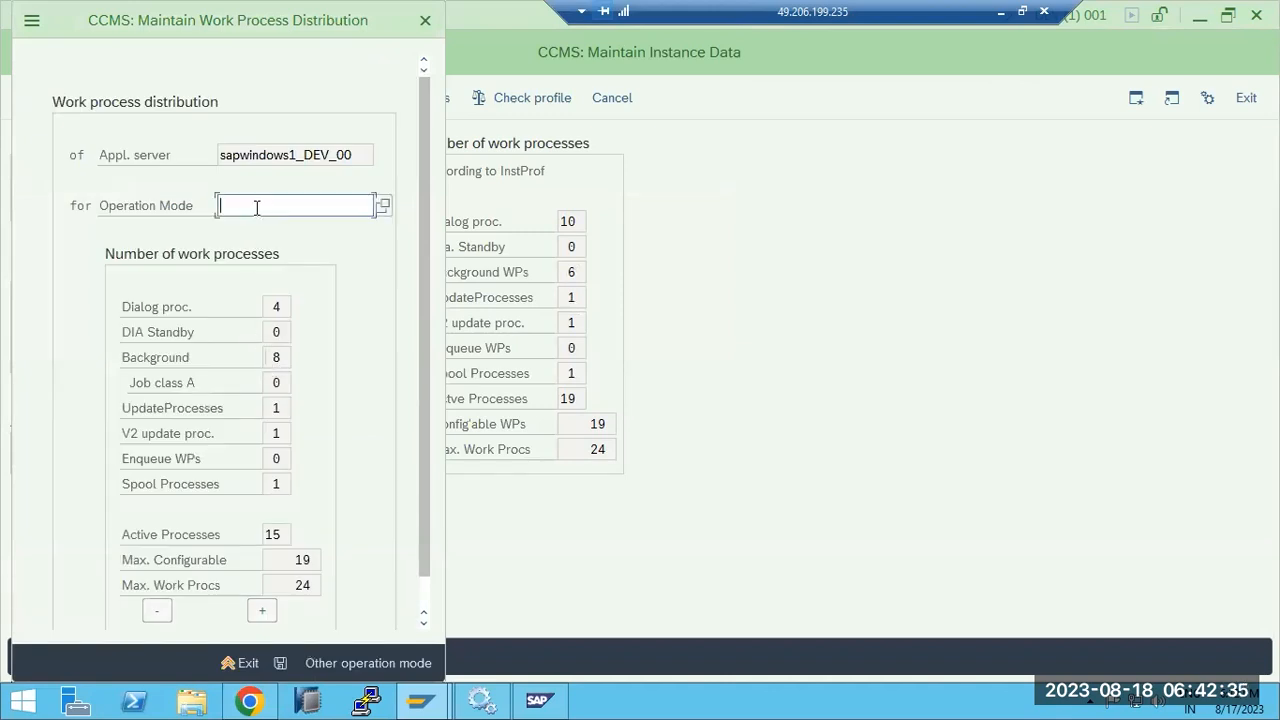
click(384, 202)
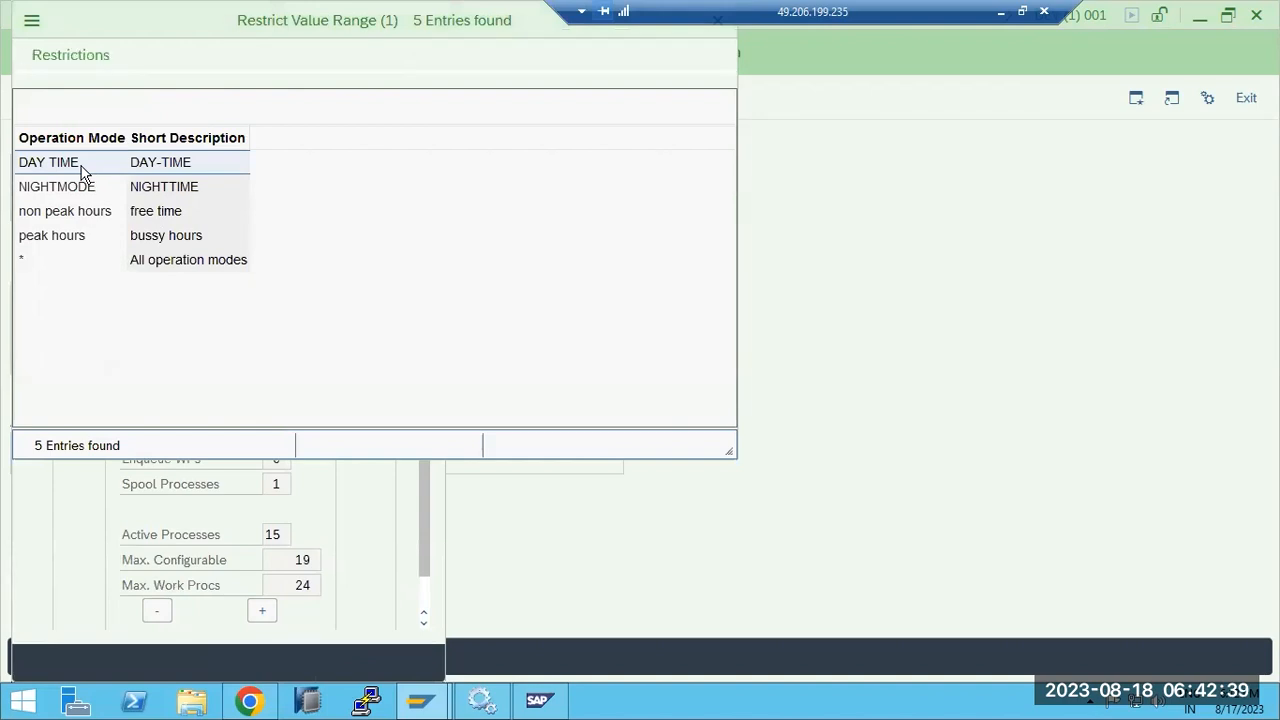
double_click(81, 166)
click(274, 307)
key(BackSpace)
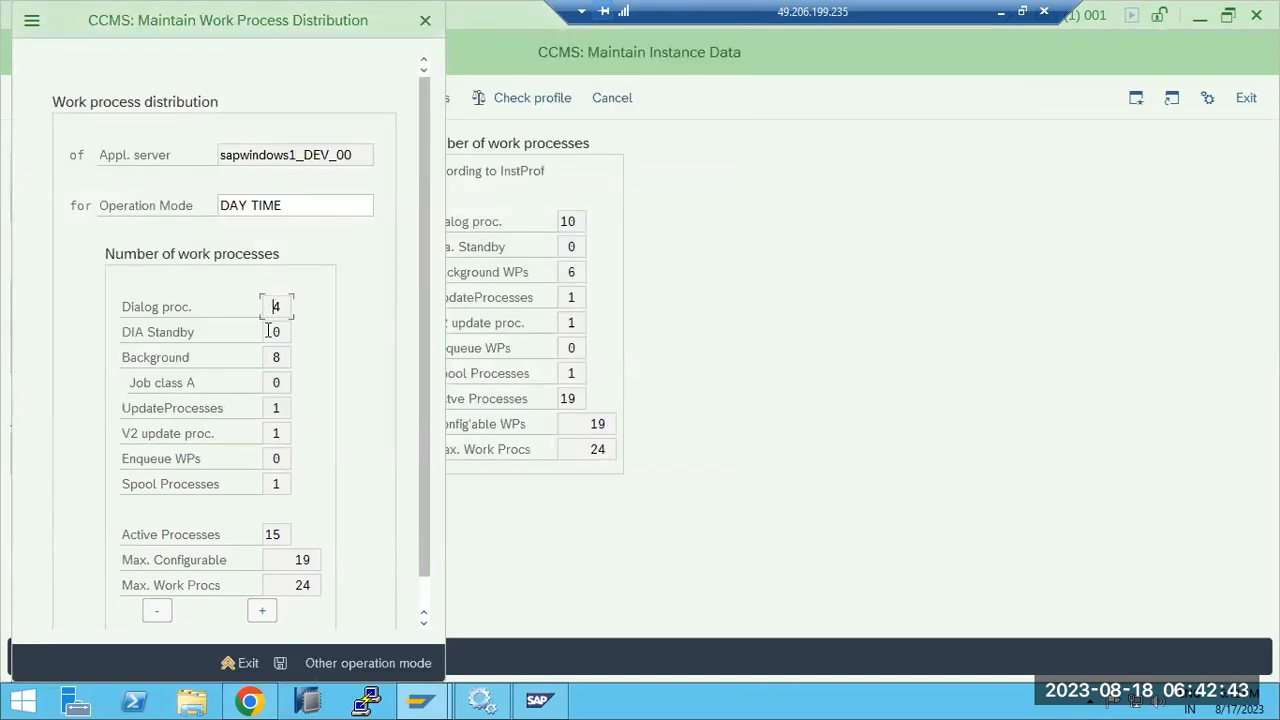
click(262, 611)
click(264, 611)
click(264, 611)
Step: Set the DAY TIME distribution to 4 background and 8 dialog processes, decline assigning further modes, and save the instance data
click(272, 356)
click(167, 605)
click(157, 612)
click(157, 612)
click(268, 306)
click(280, 307)
click(262, 611)
click(280, 663)
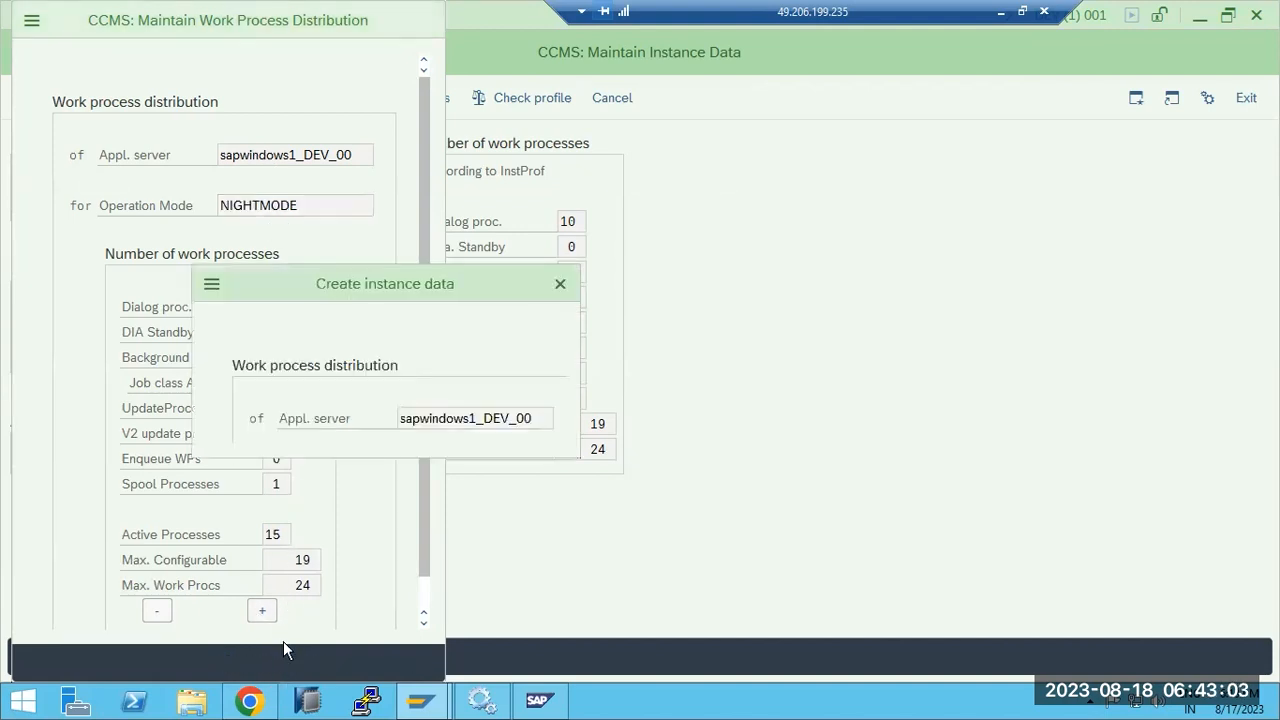
click(367, 422)
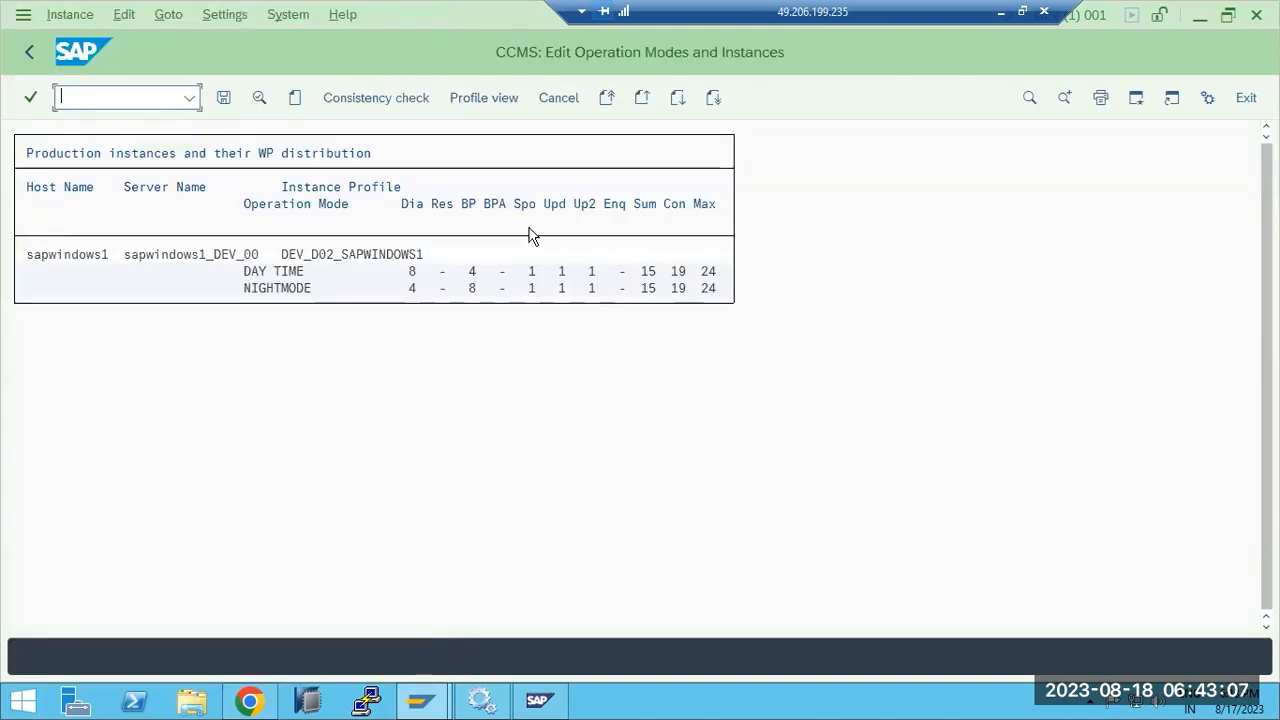
click(224, 97)
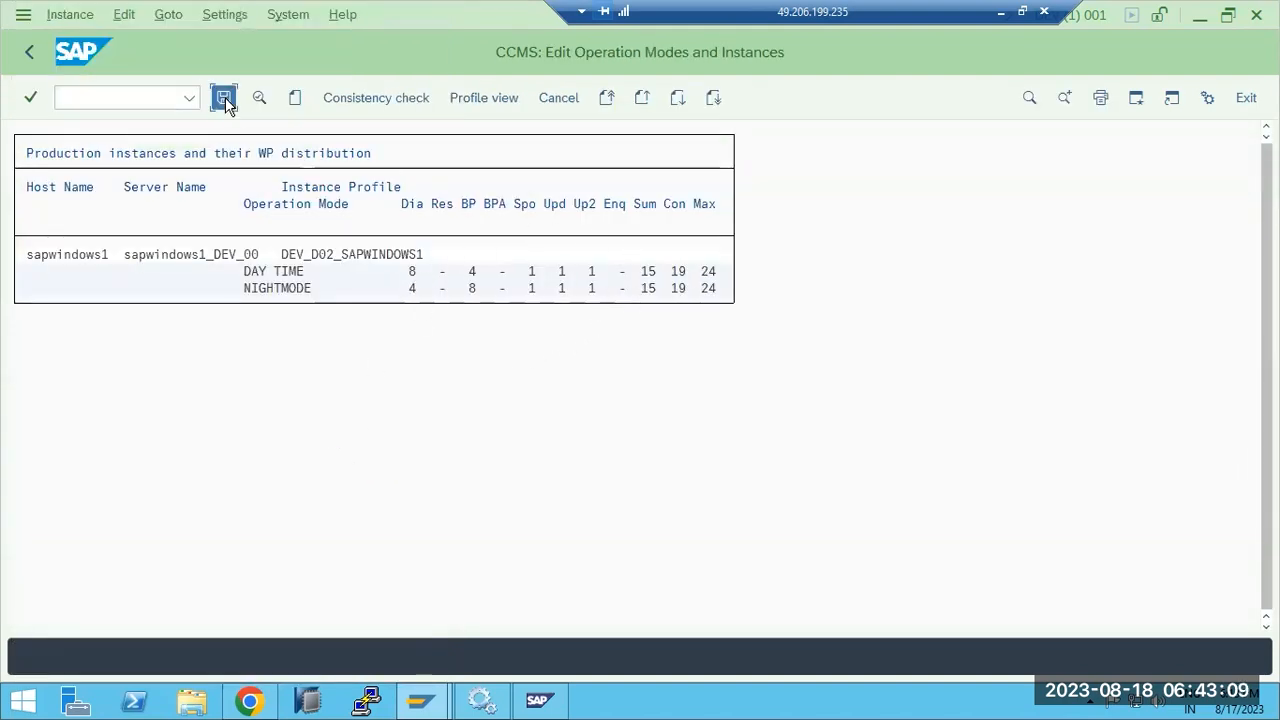
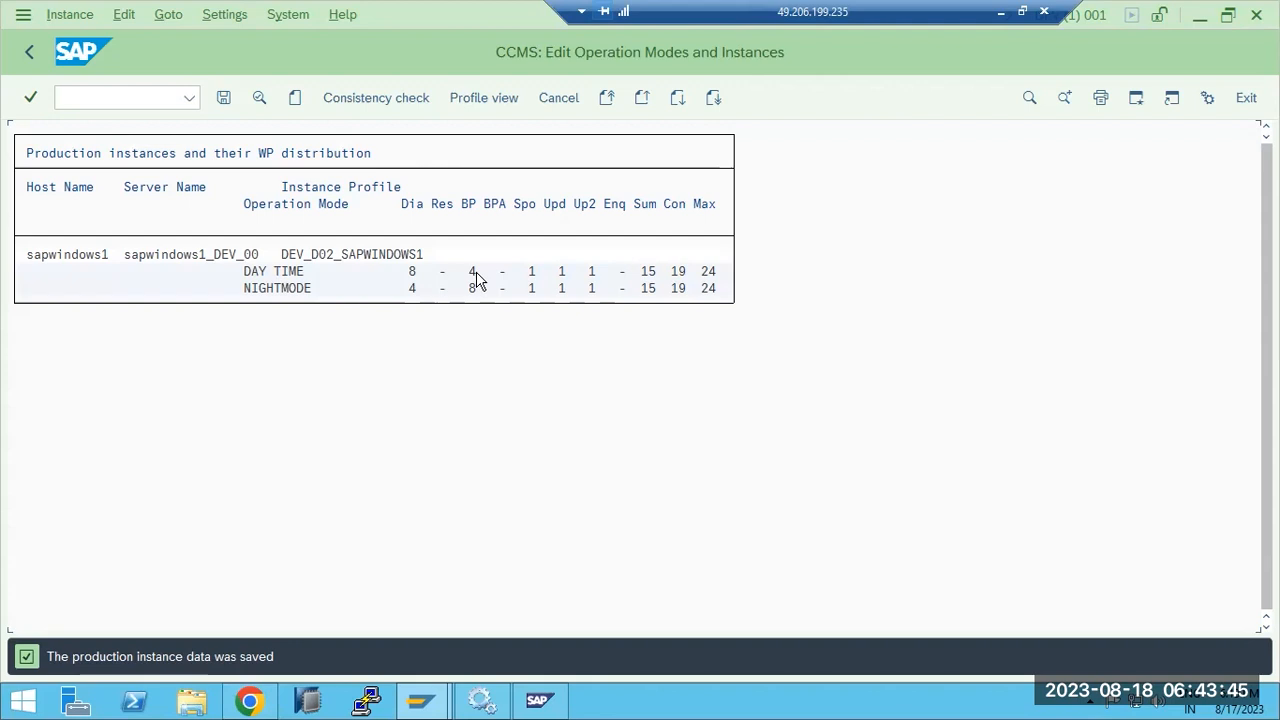
Step: Leave the instance overview and open the normal 24-hour operation mode set for changing in transaction SM63
click(31, 57)
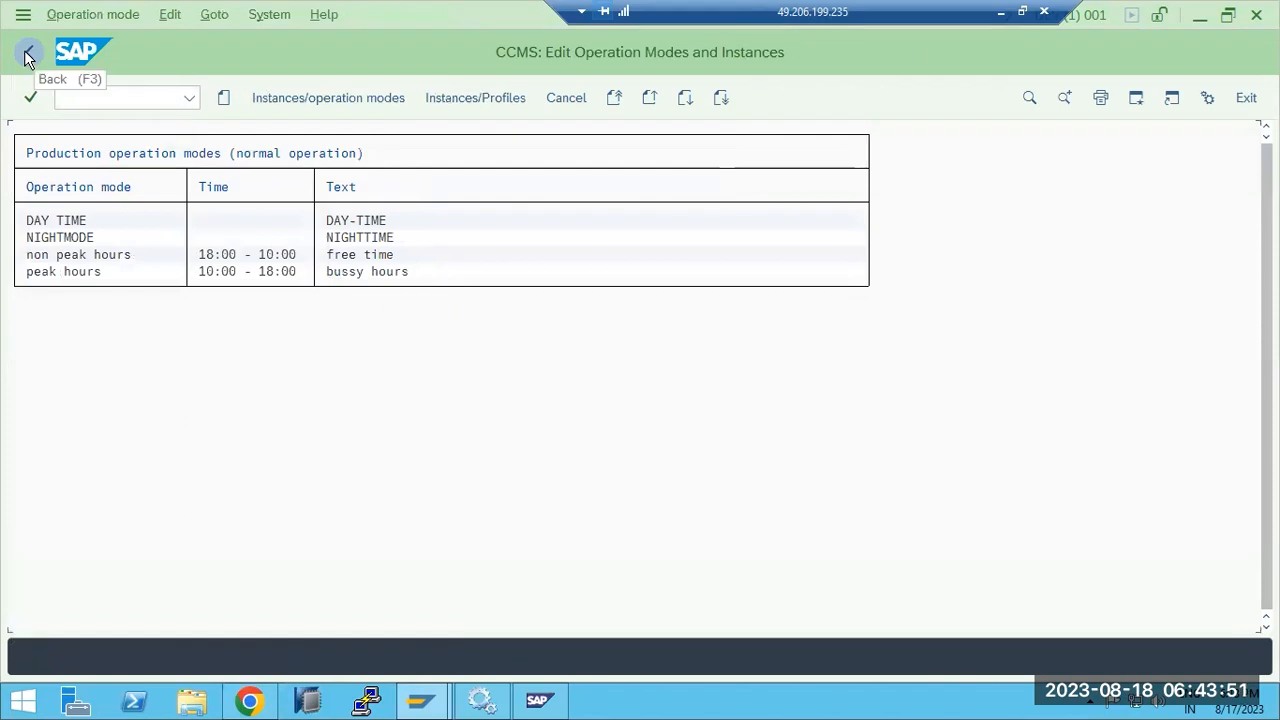
click(91, 100)
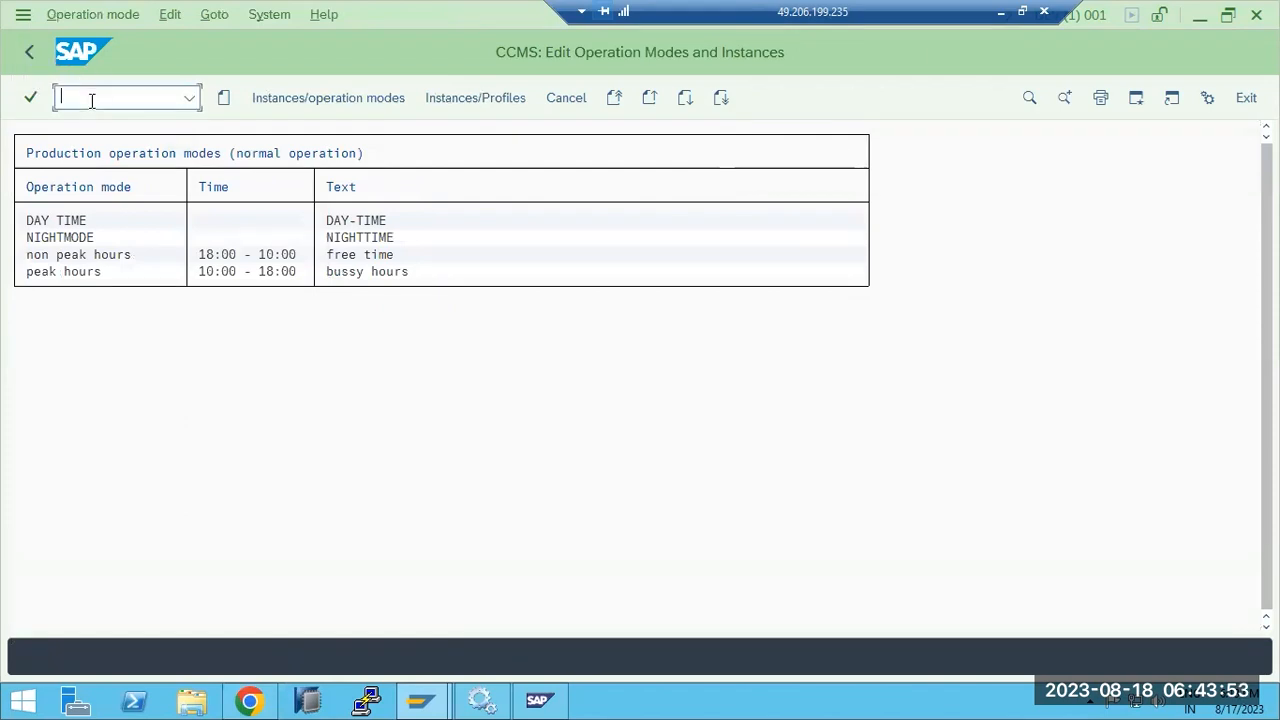
text(/nsm63)
key(Return)
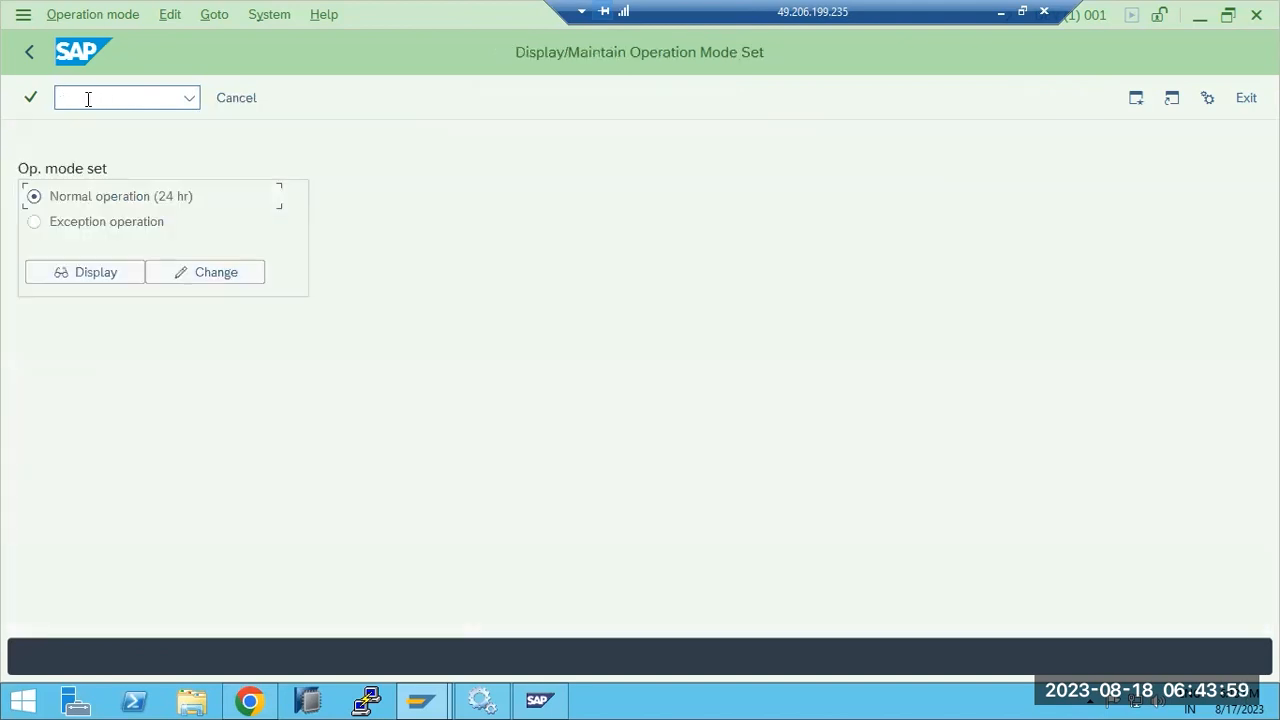
click(168, 276)
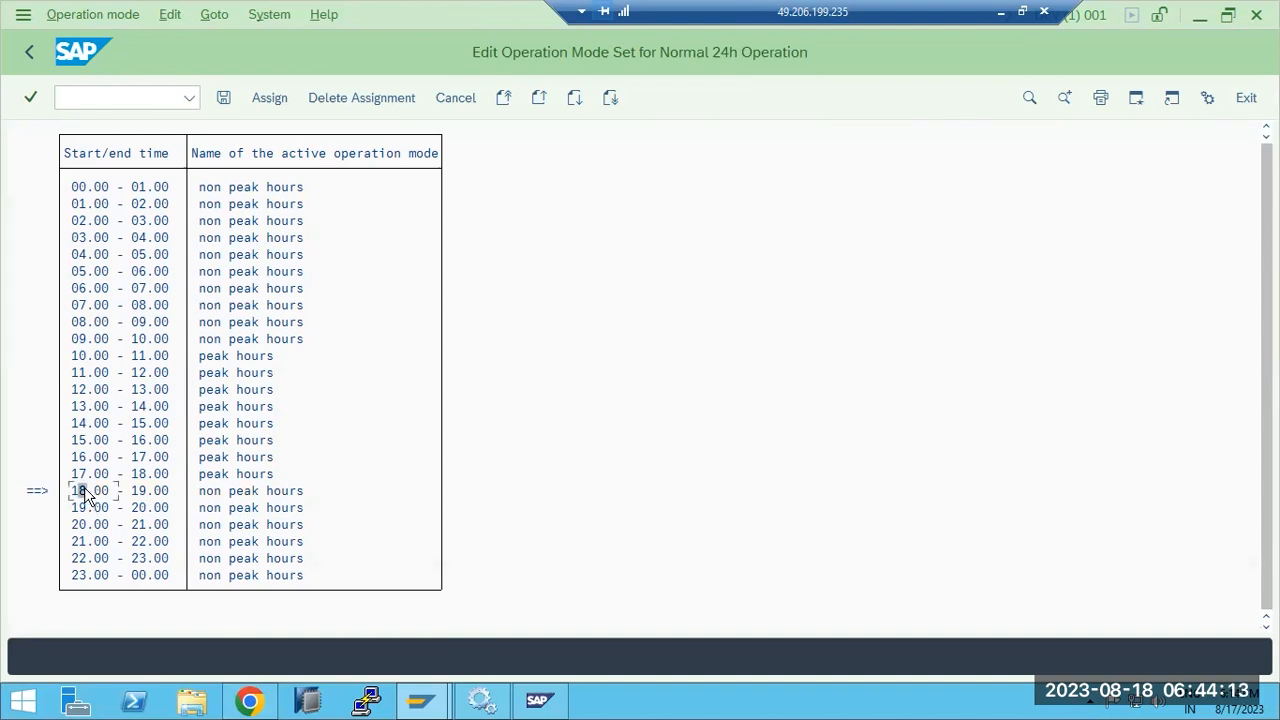
Step: Assign the NIGHTMODE operation mode to the period from 18.00 to 09.00 in the normal 24-hour timetable
click(145, 325)
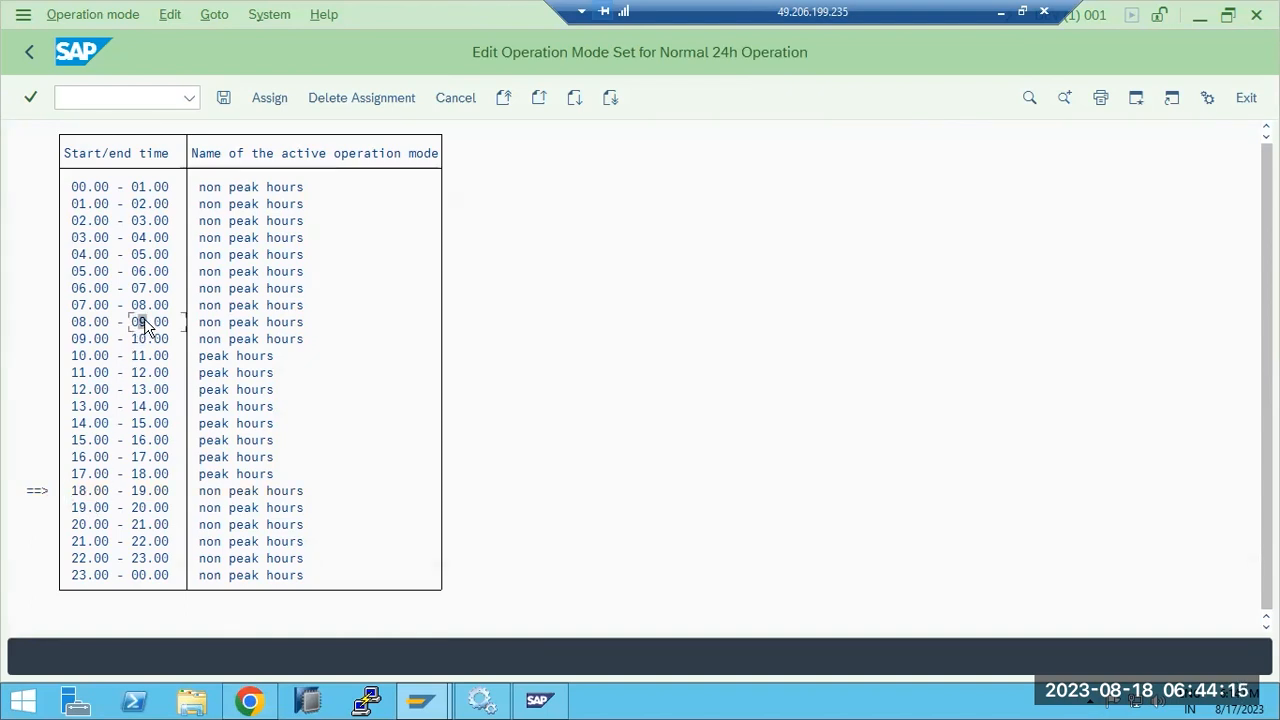
click(270, 97)
click(457, 395)
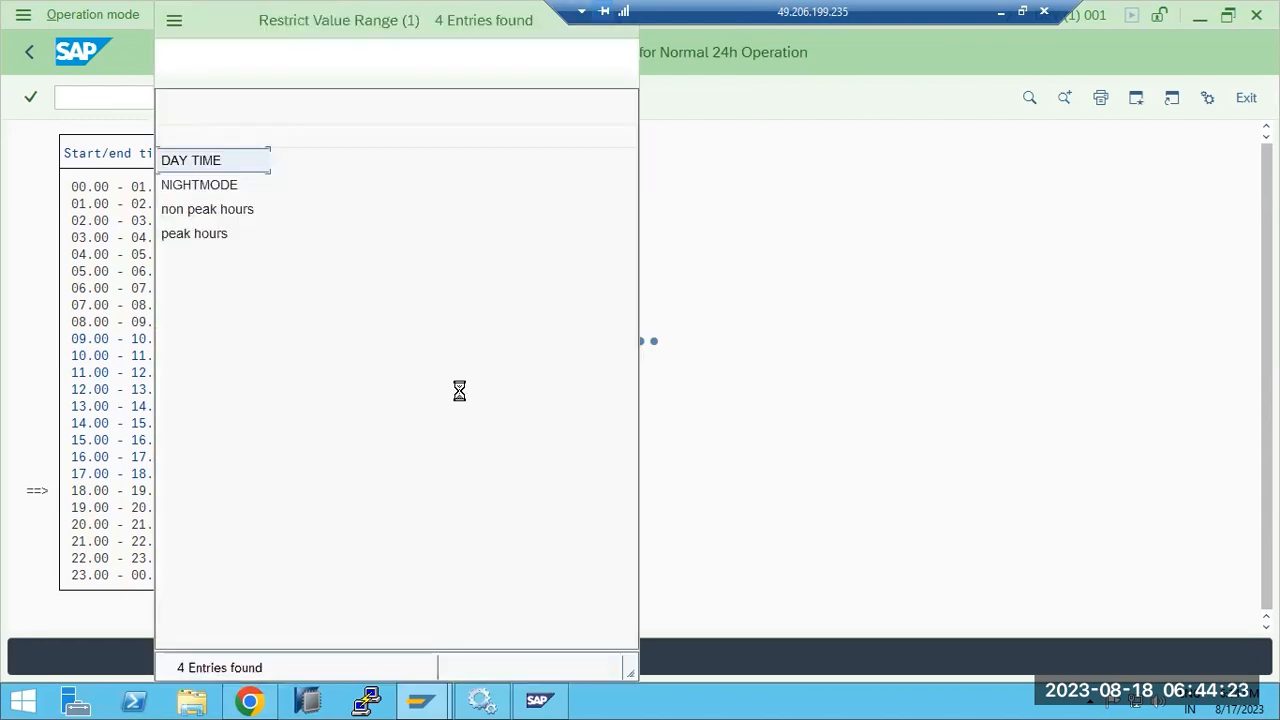
click(172, 190)
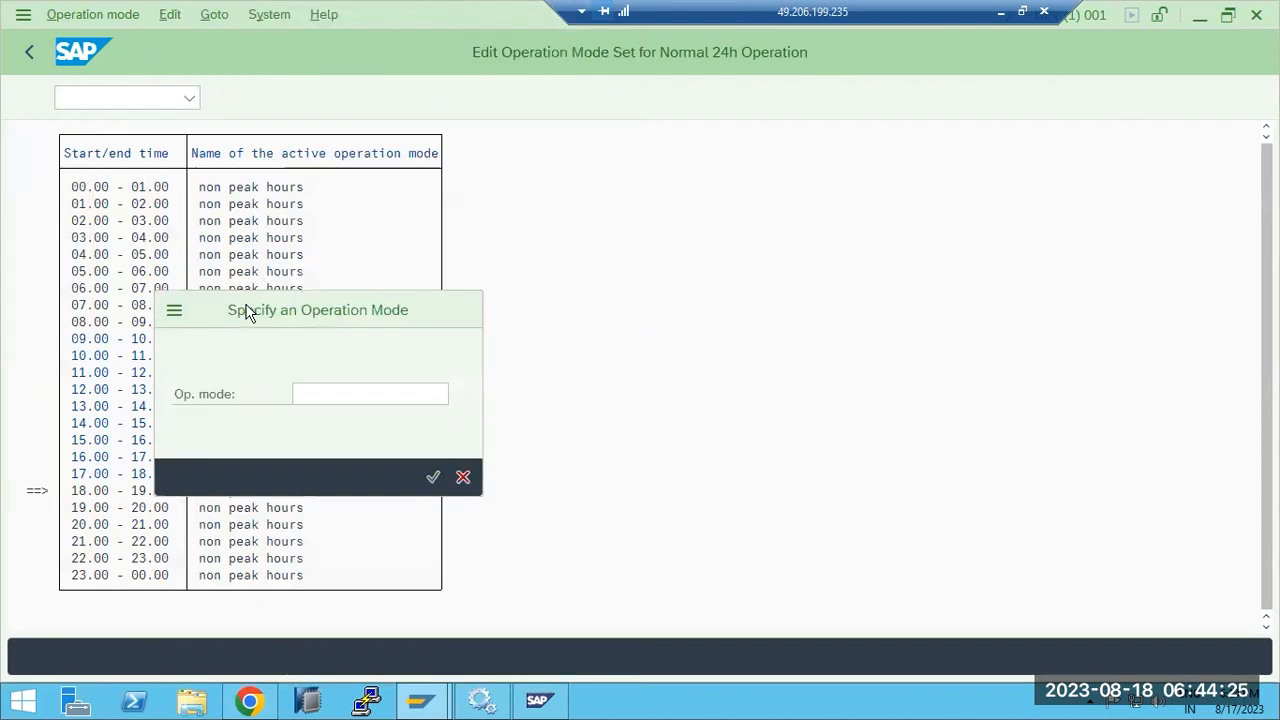
click(432, 479)
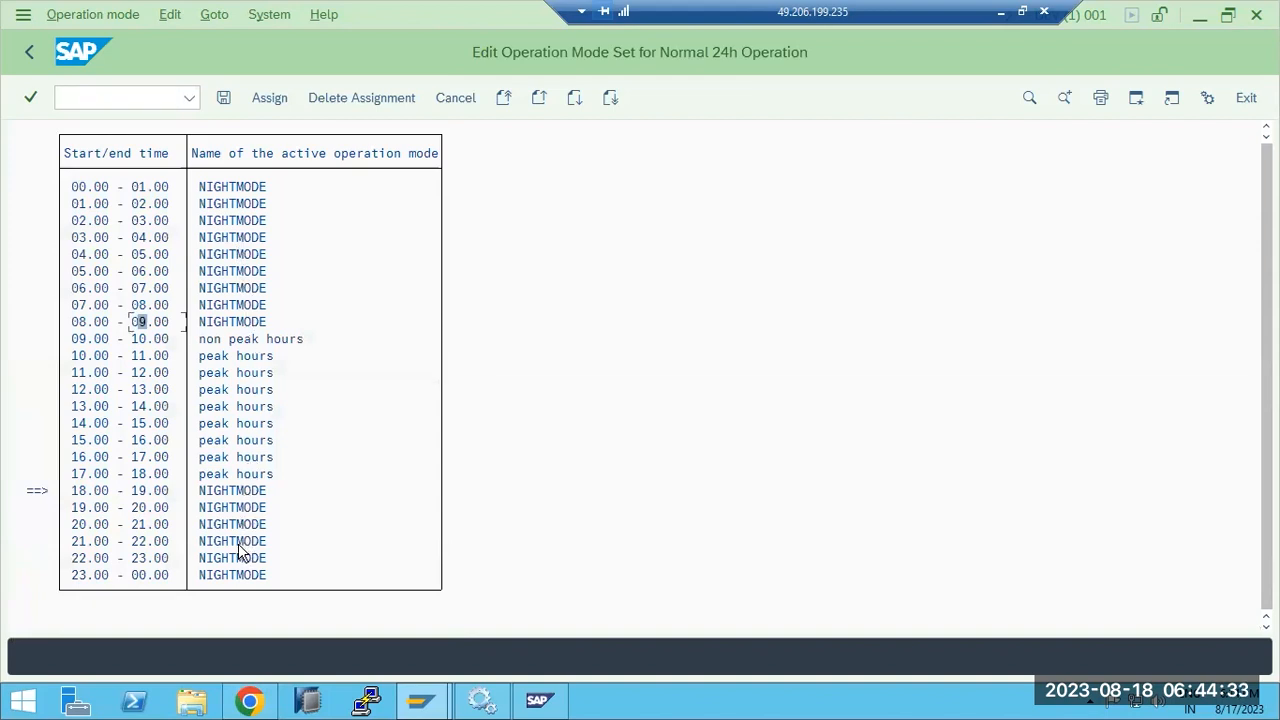
Step: Assign the DAY TIME operation mode to the period from 09.00 to 18.00 and save the operation mode set
click(83, 339)
click(83, 340)
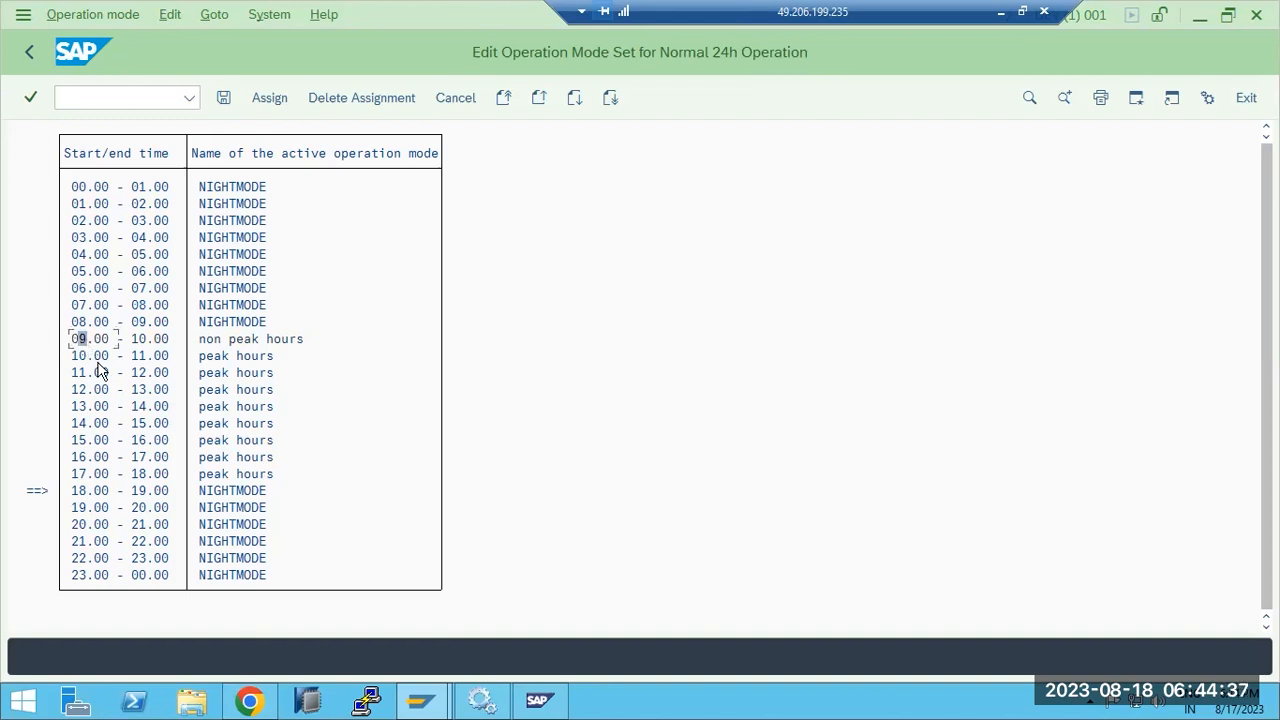
click(151, 476)
click(272, 101)
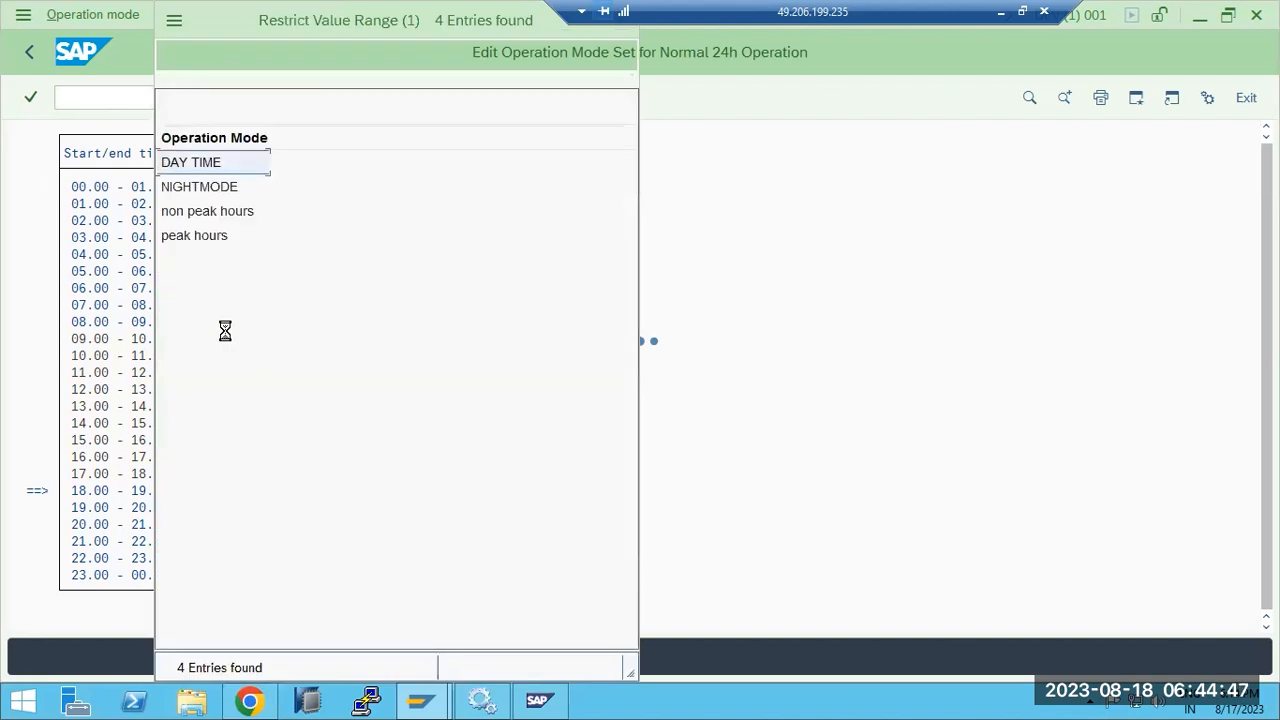
double_click(191, 163)
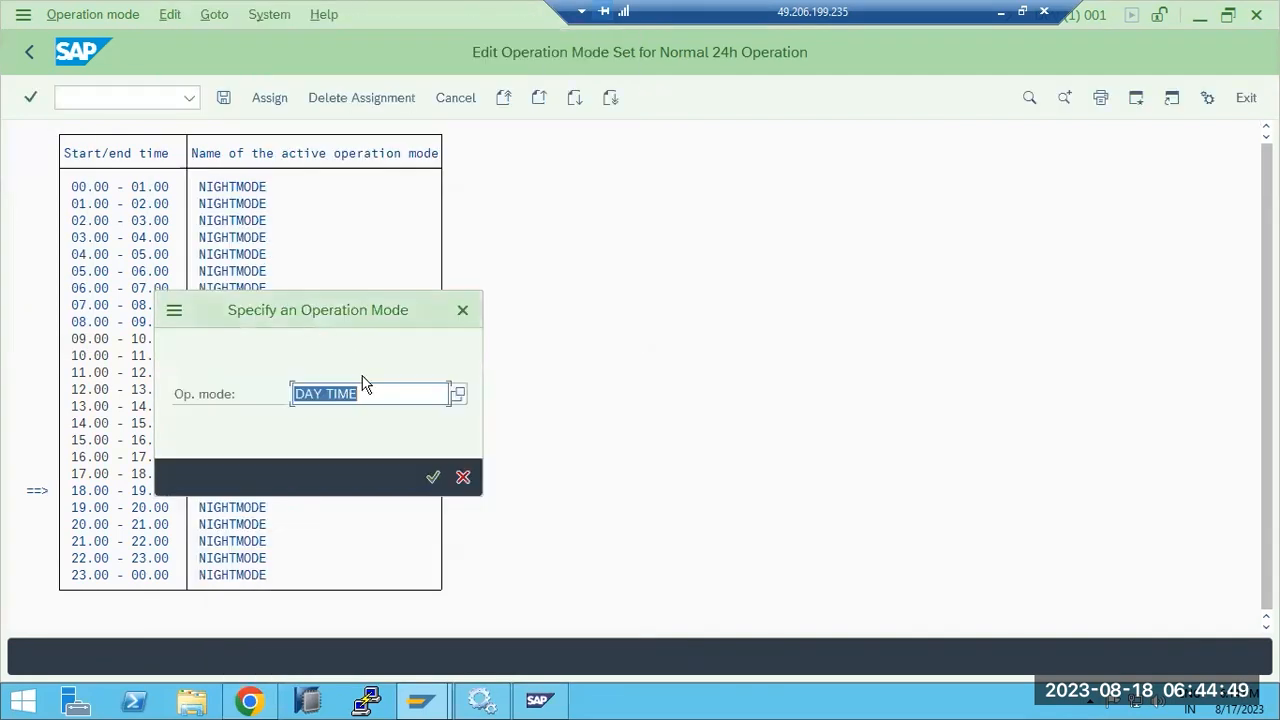
click(433, 477)
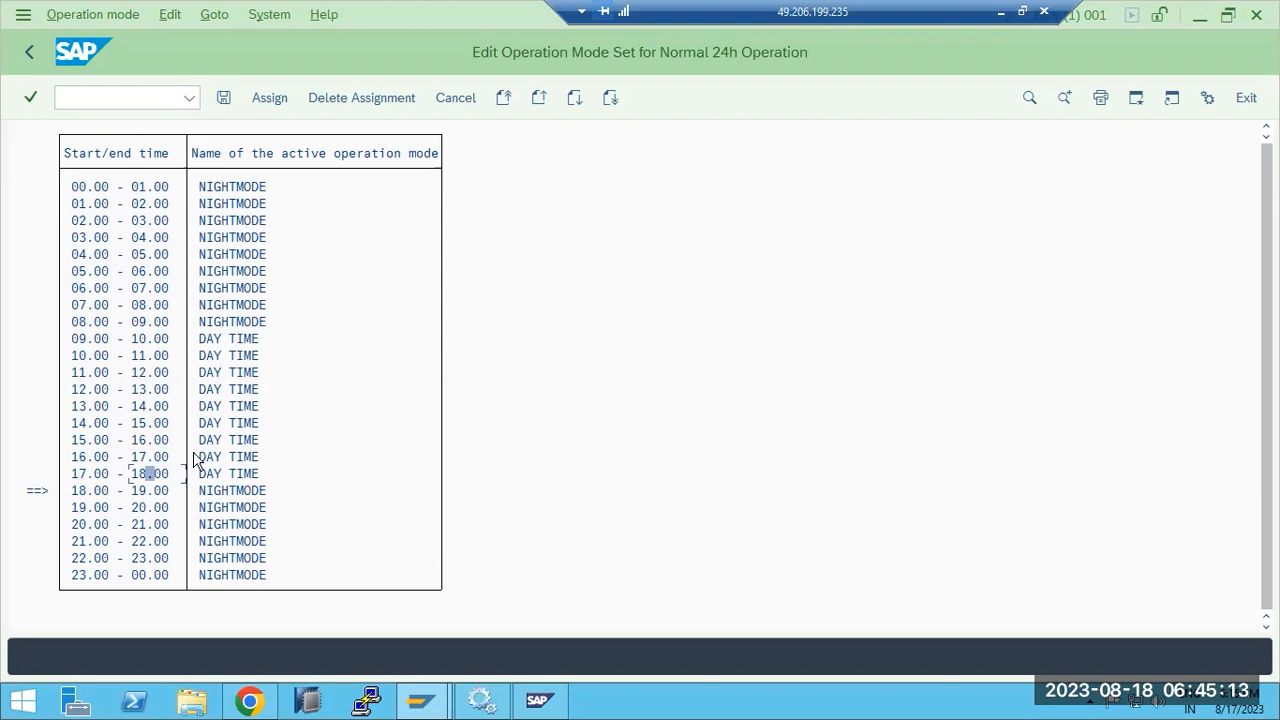
click(101, 492)
click(221, 99)
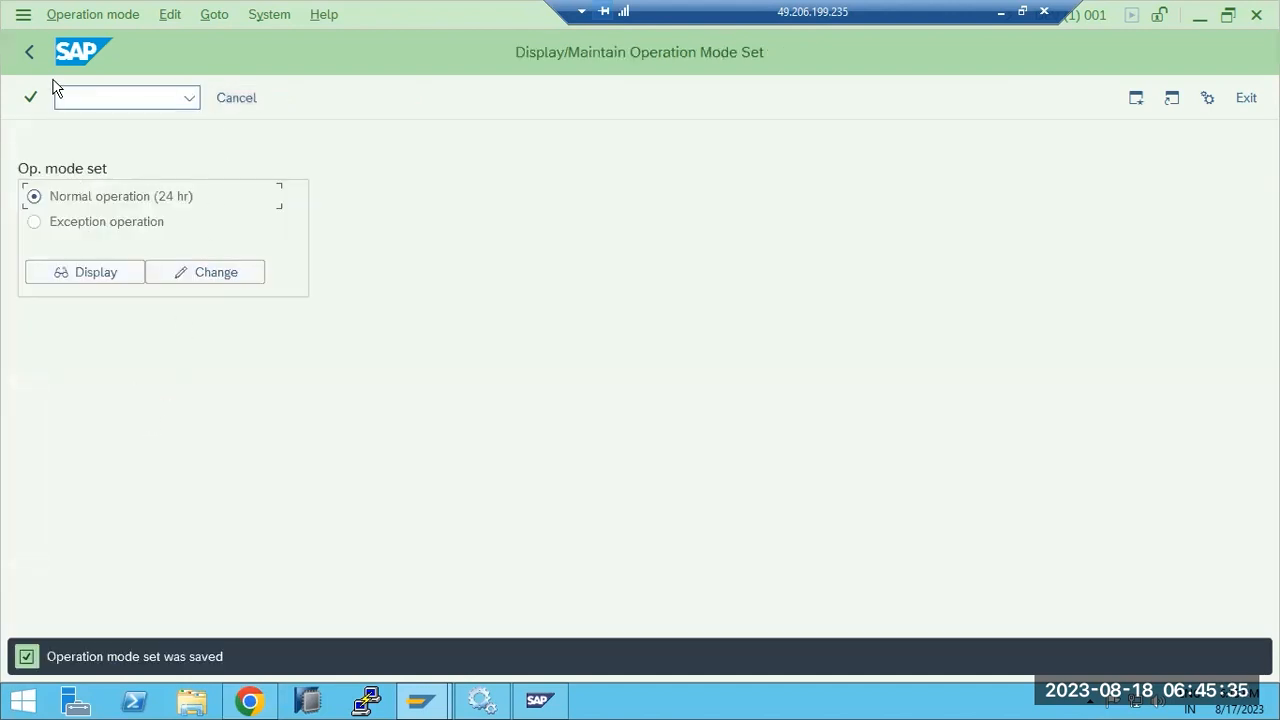
Step: Check the active operation mode and the server states in transaction RZ03
click(31, 52)
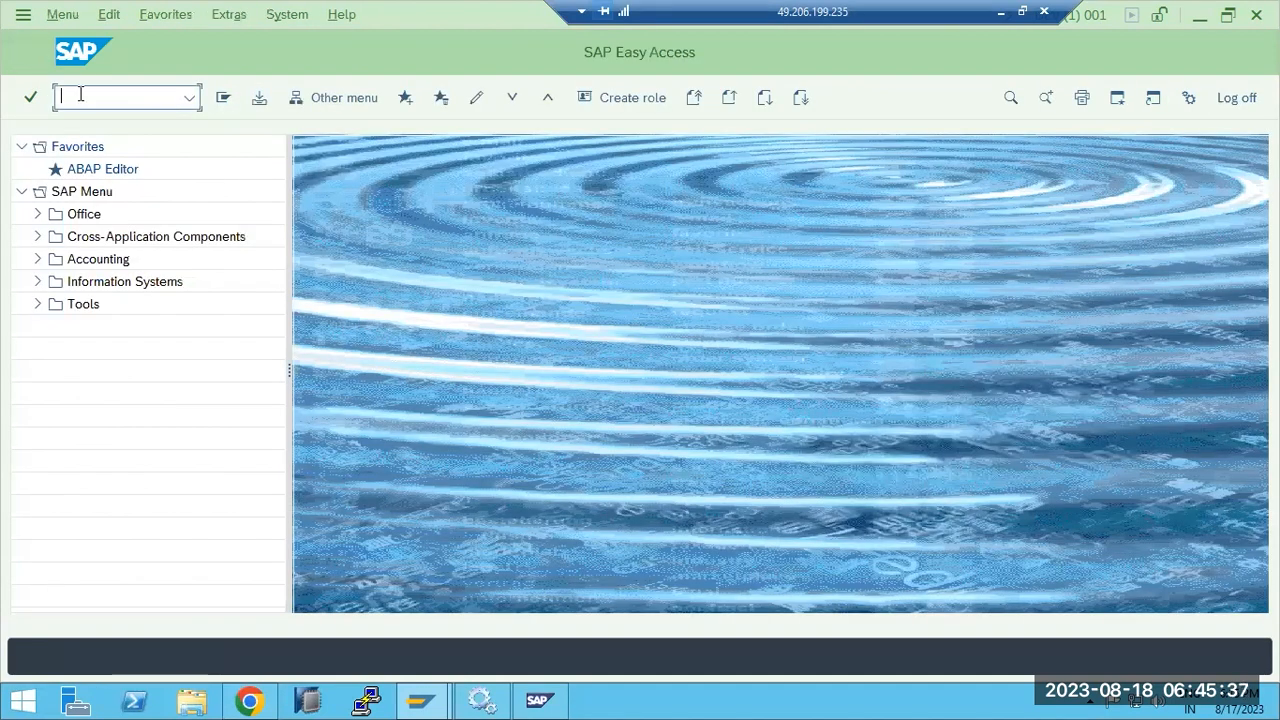
text(rz03)
key(Return)
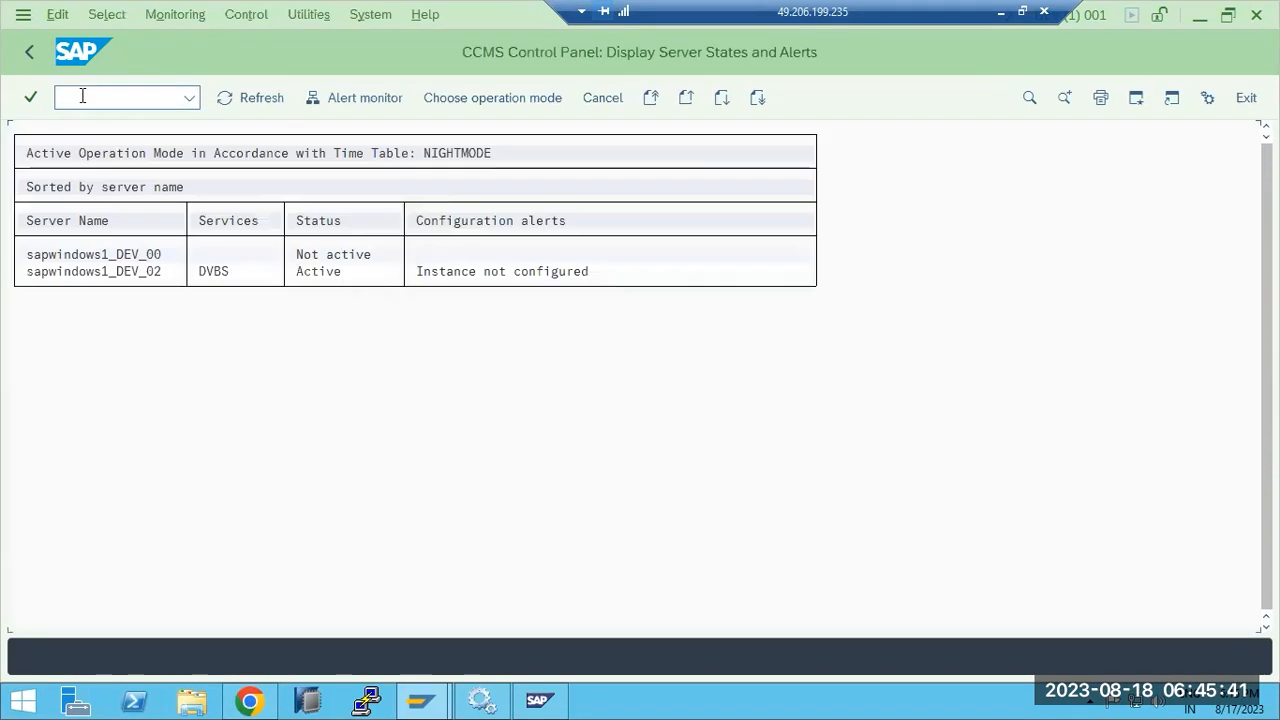
click(106, 257)
click(27, 57)
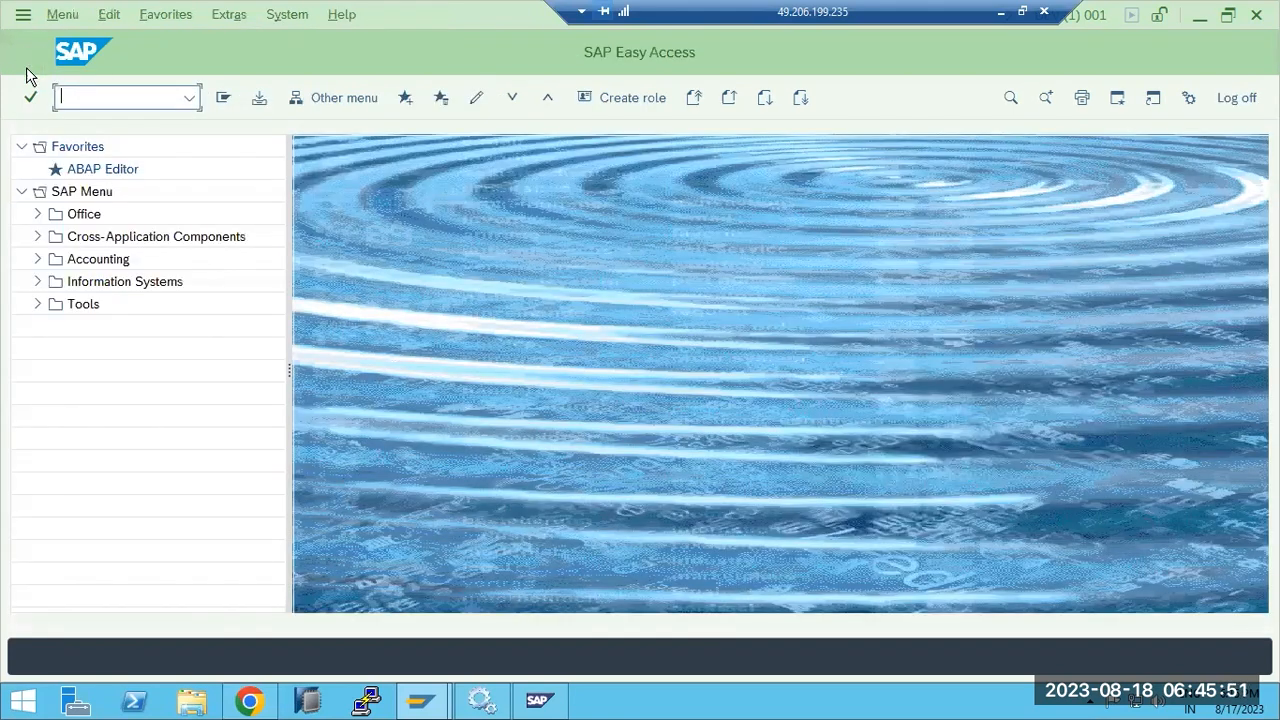
Step: Reopen RZ04 and examine the work process distribution of the production instances for DAY TIME and NIGHTMODE
text(rz04)
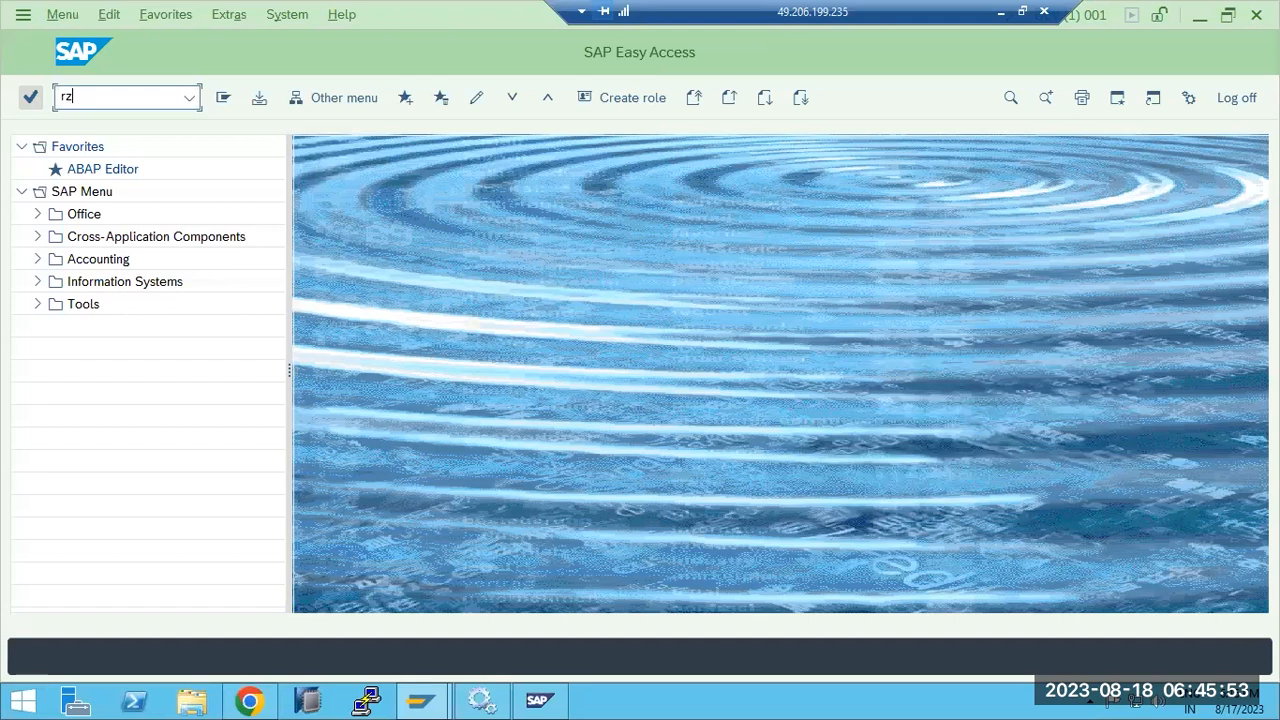
click(32, 96)
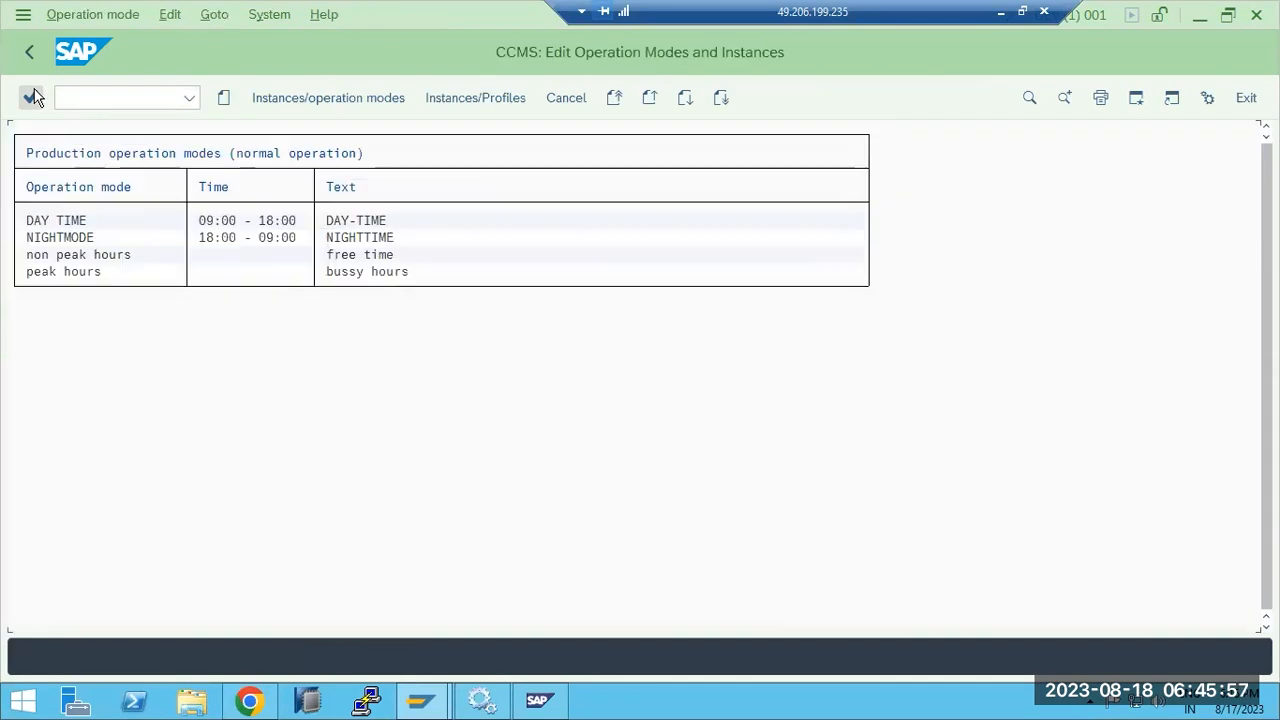
double_click(81, 219)
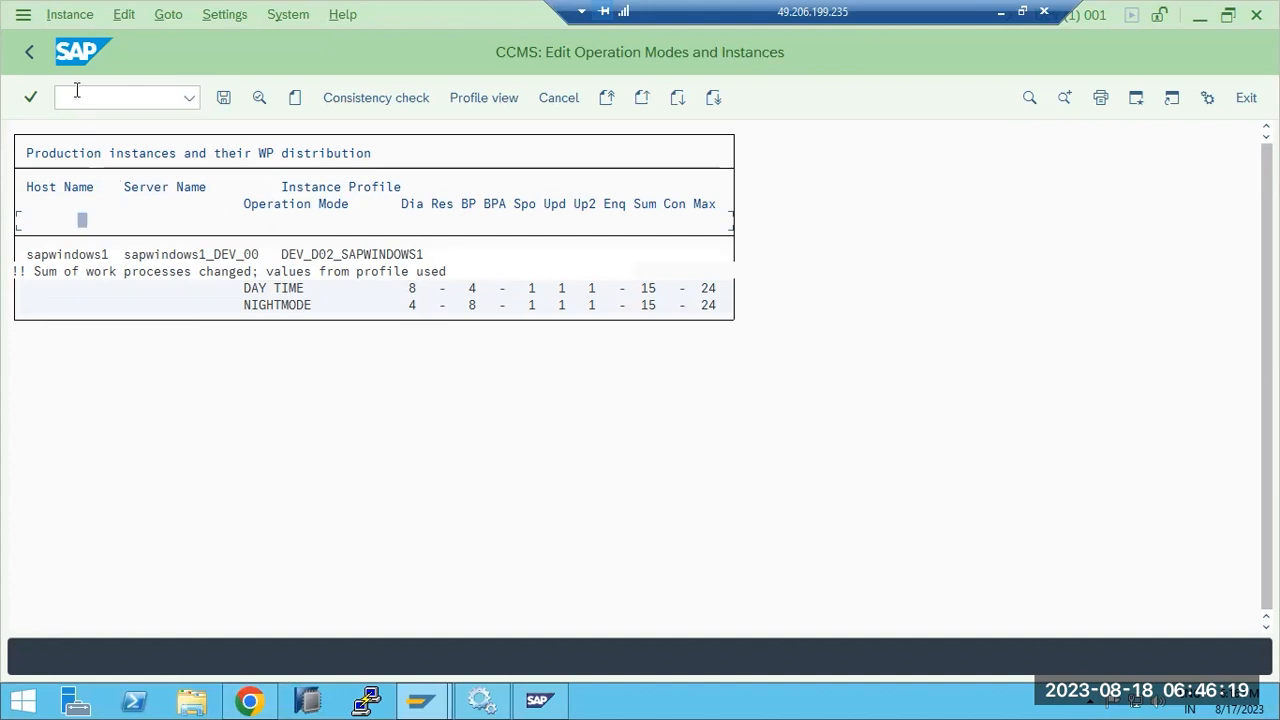
click(70, 15)
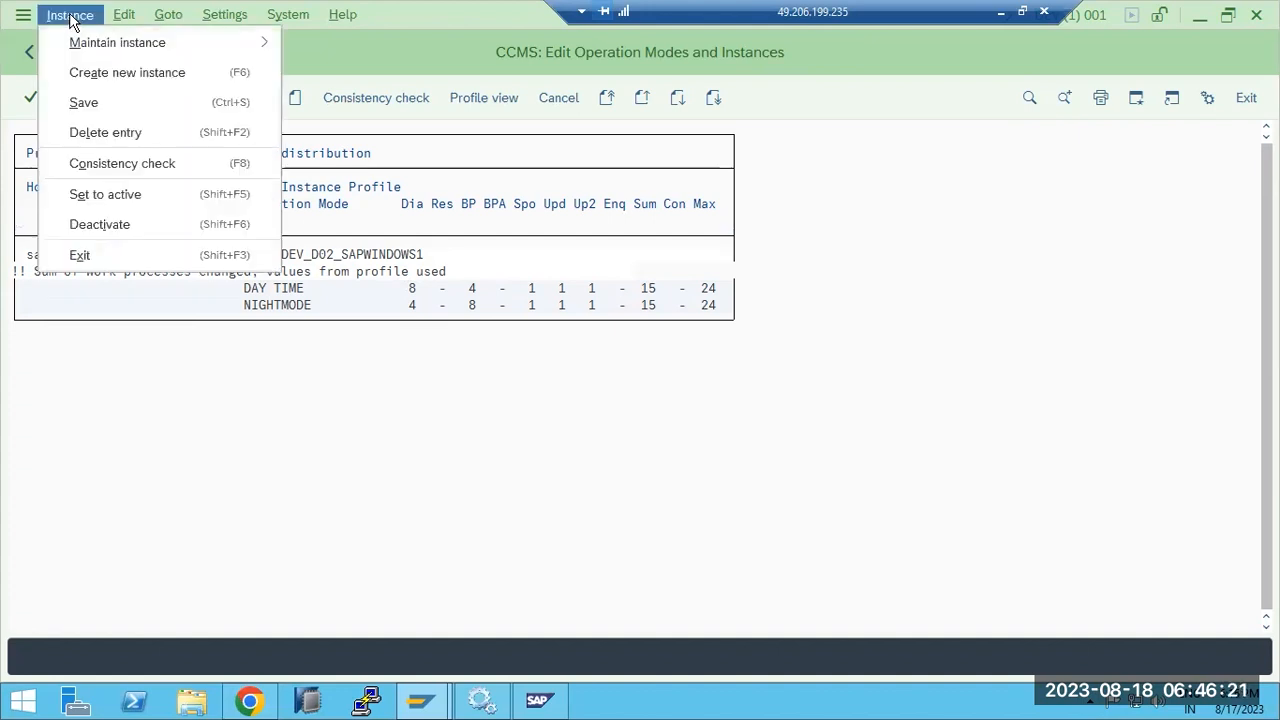
mouse_move(117, 43)
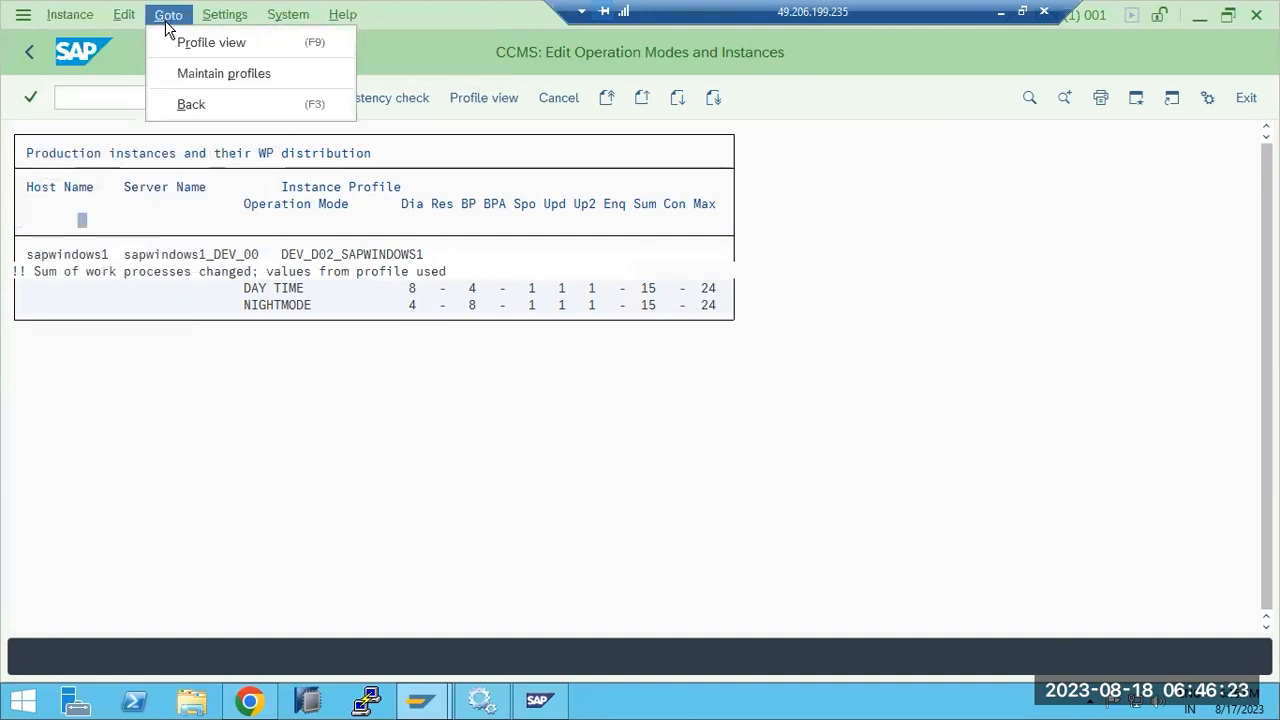
key(Right)
key(Right)
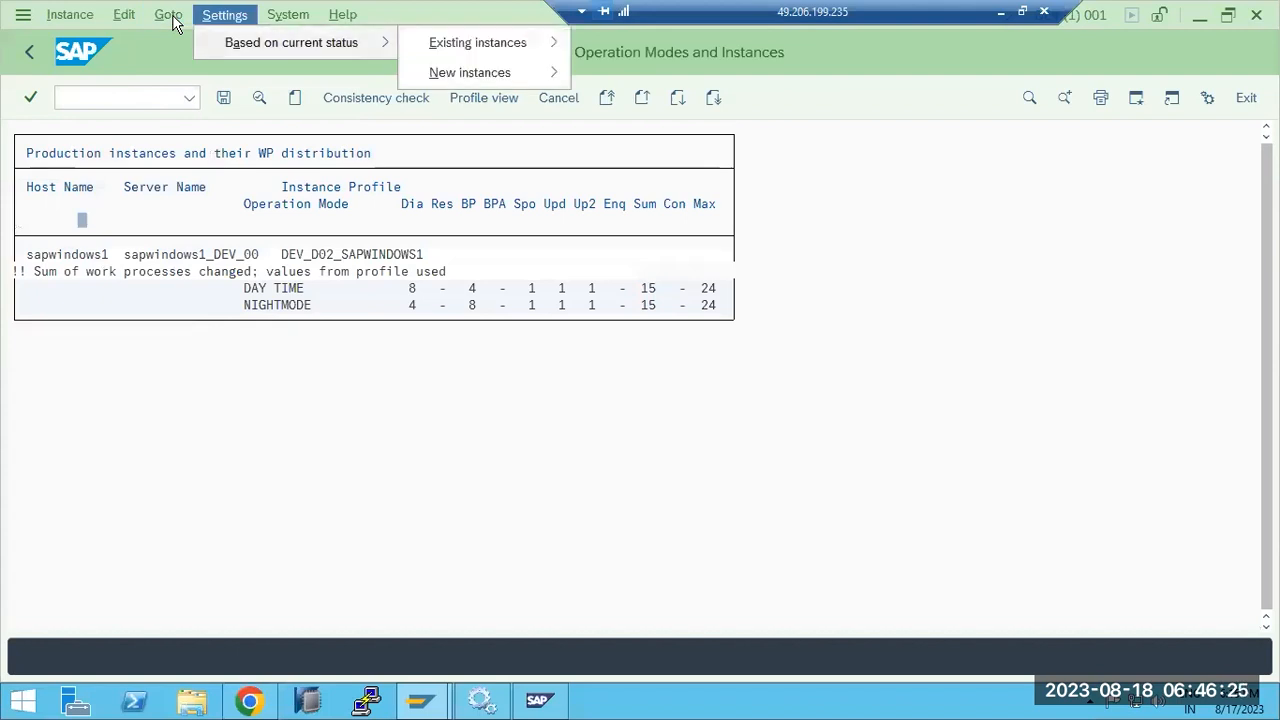
click(226, 100)
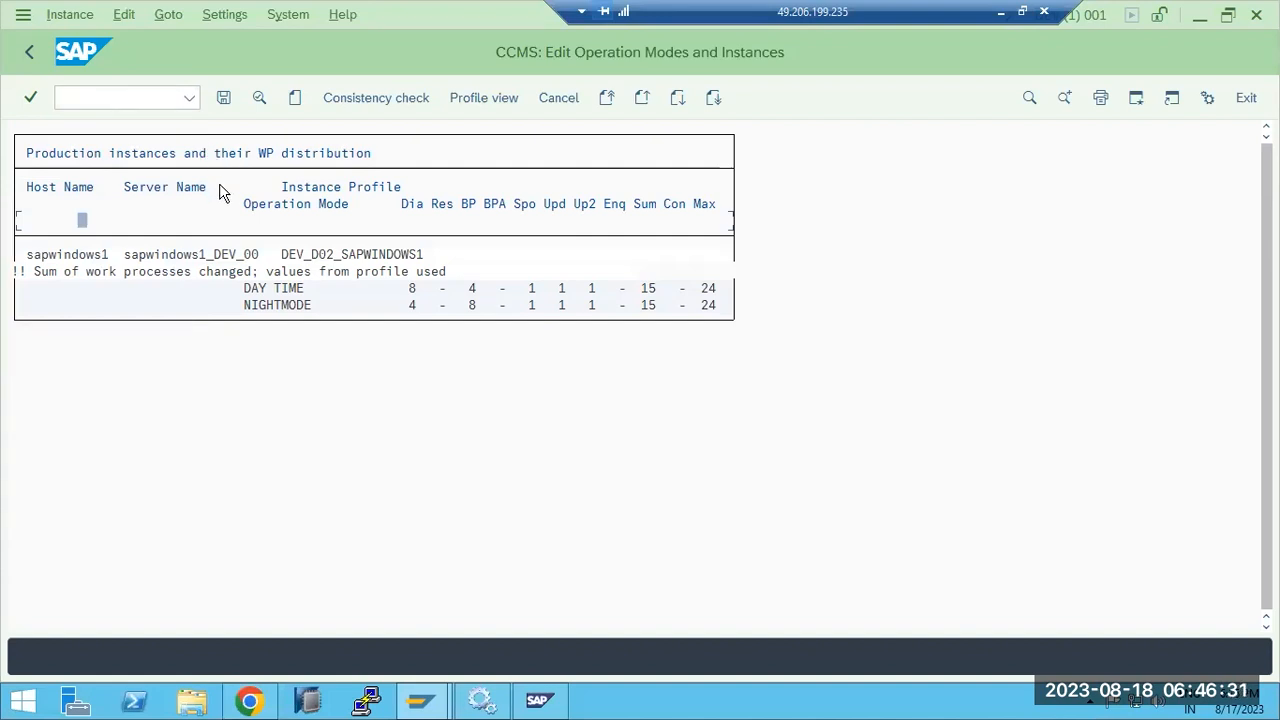
Step: Return to SAP Easy Access and examine the instance's work processes in SM50, dismissing the Internet Explorer security notice
click(41, 56)
click(27, 57)
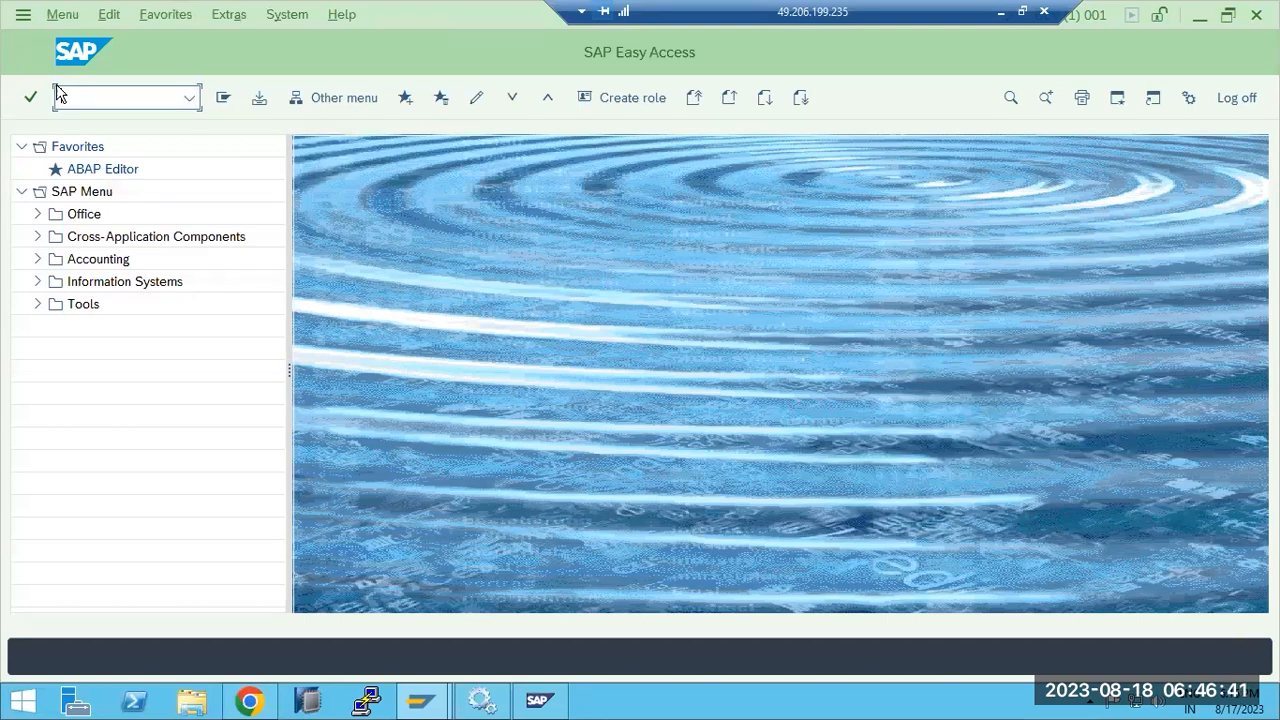
text(sm50)
key(Return)
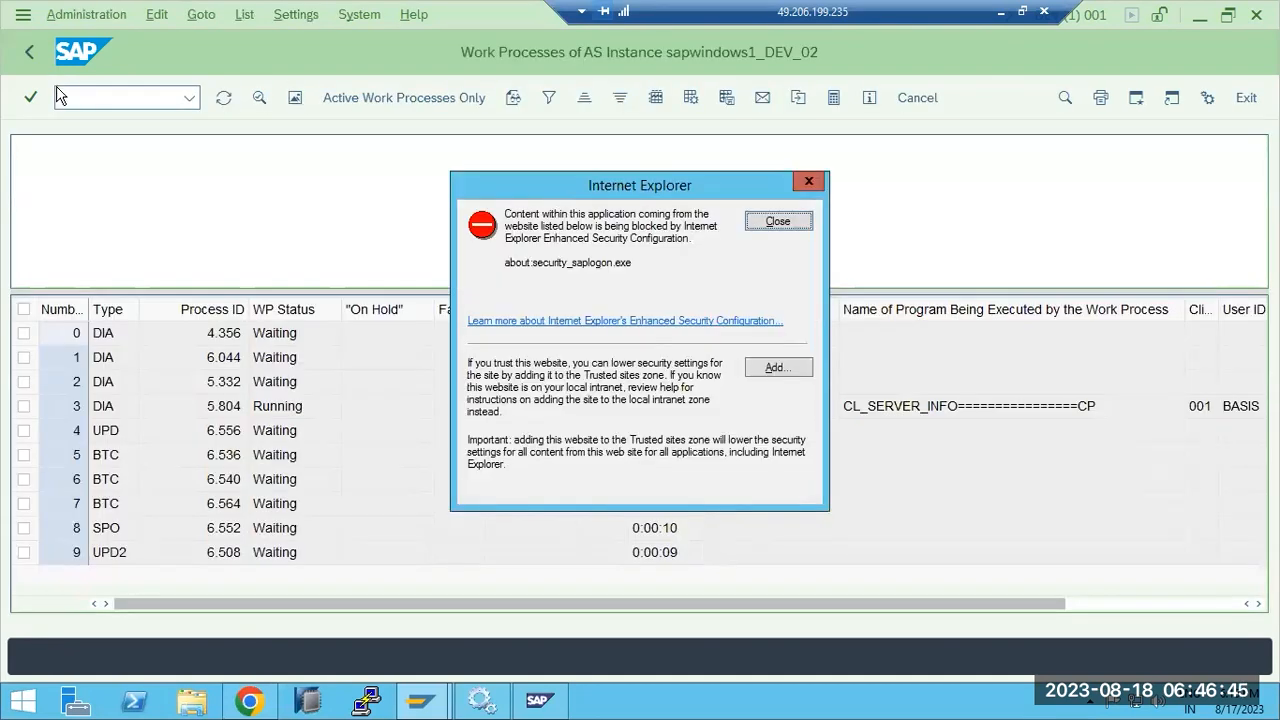
click(776, 219)
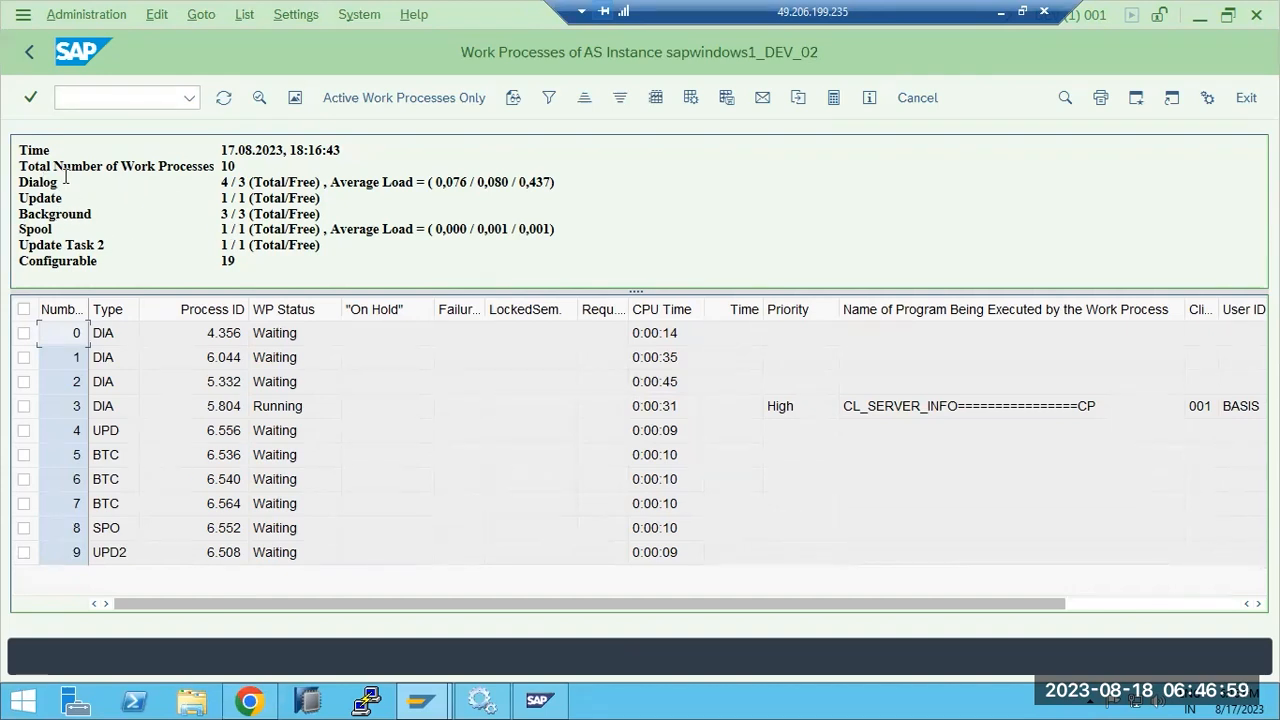
Step: Go back to RZ04 and delete the non peak hours operation mode
click(82, 96)
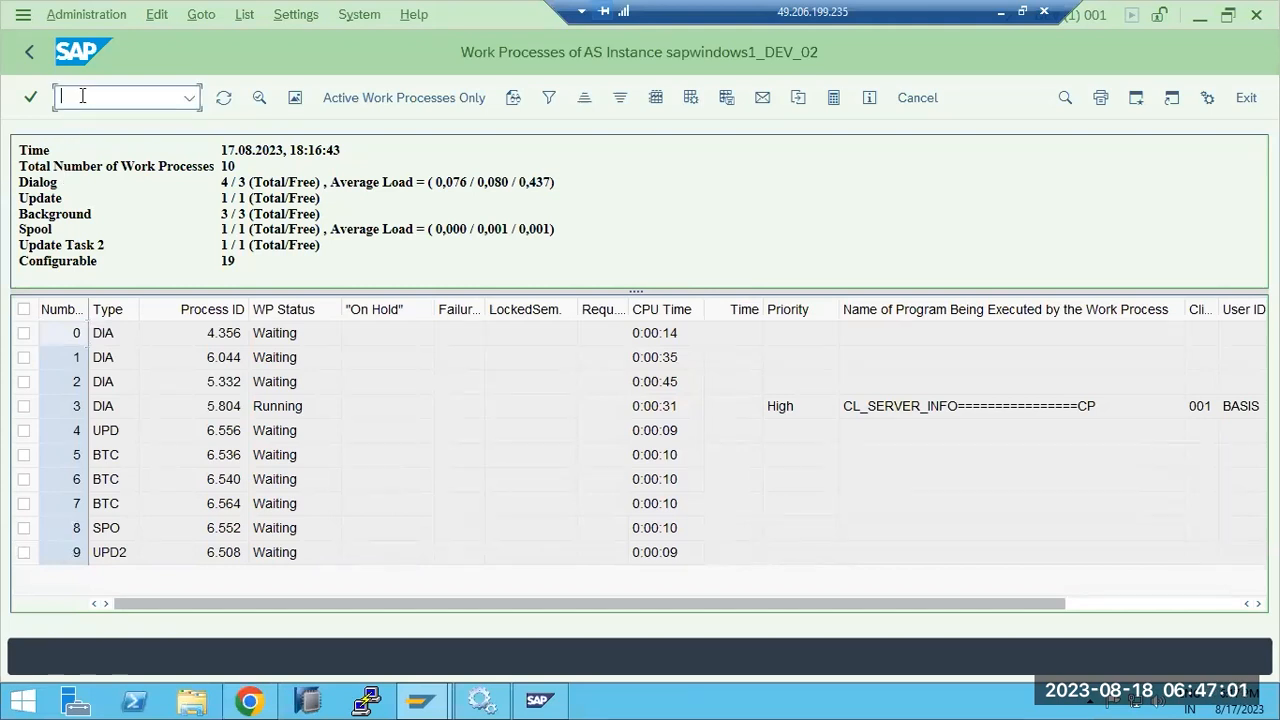
text(/nrz0)
key(Return)
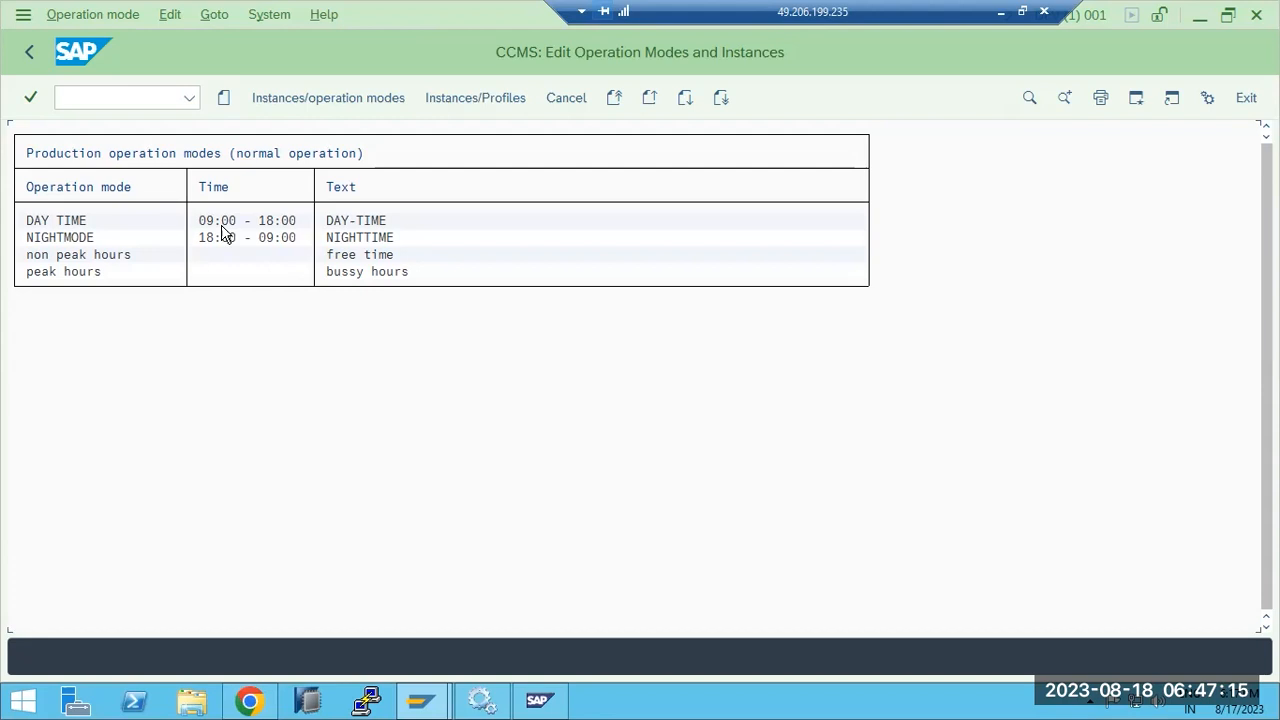
click(90, 256)
click(72, 18)
click(70, 230)
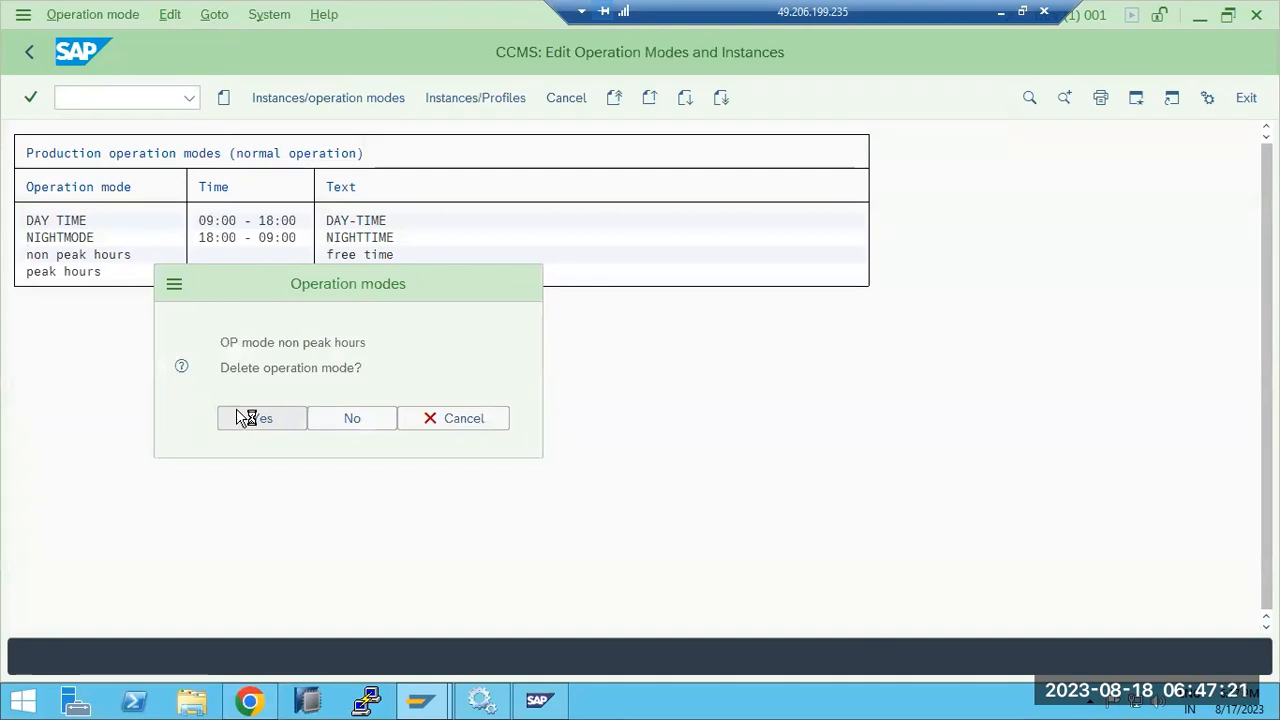
click(230, 414)
Step: Delete the peak hours operation mode from the production operation modes
click(58, 254)
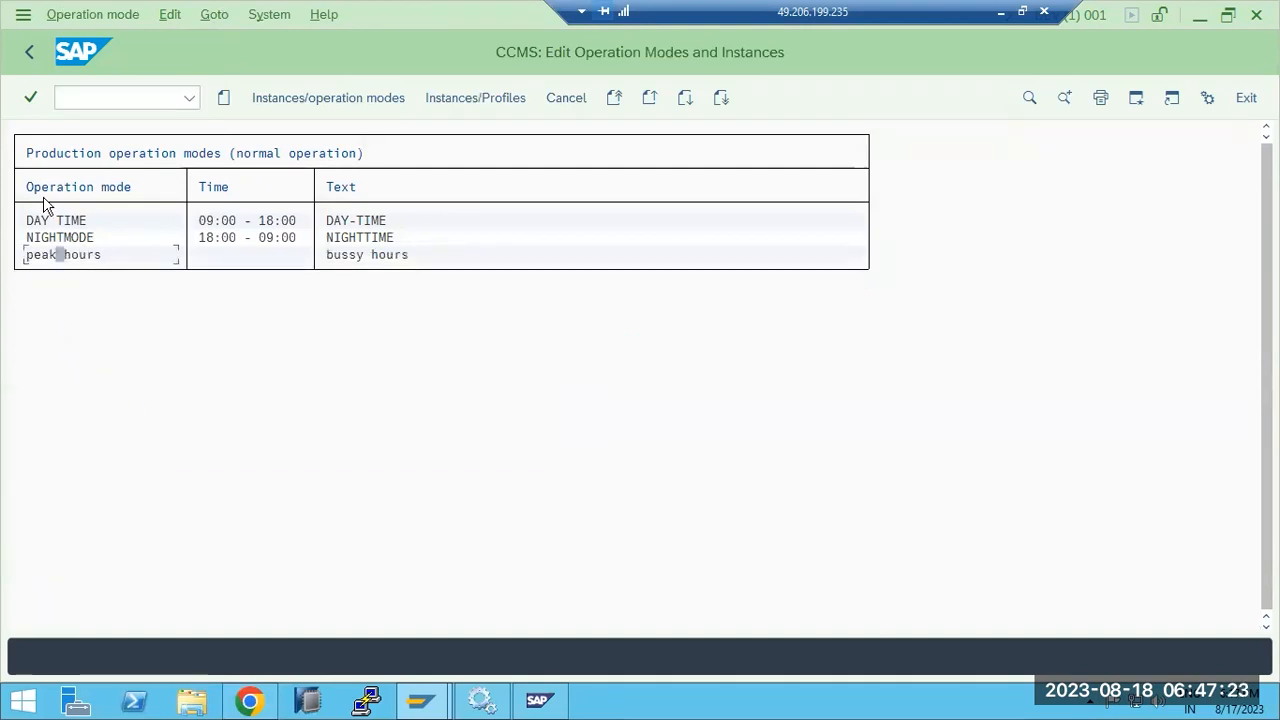
click(108, 18)
click(88, 230)
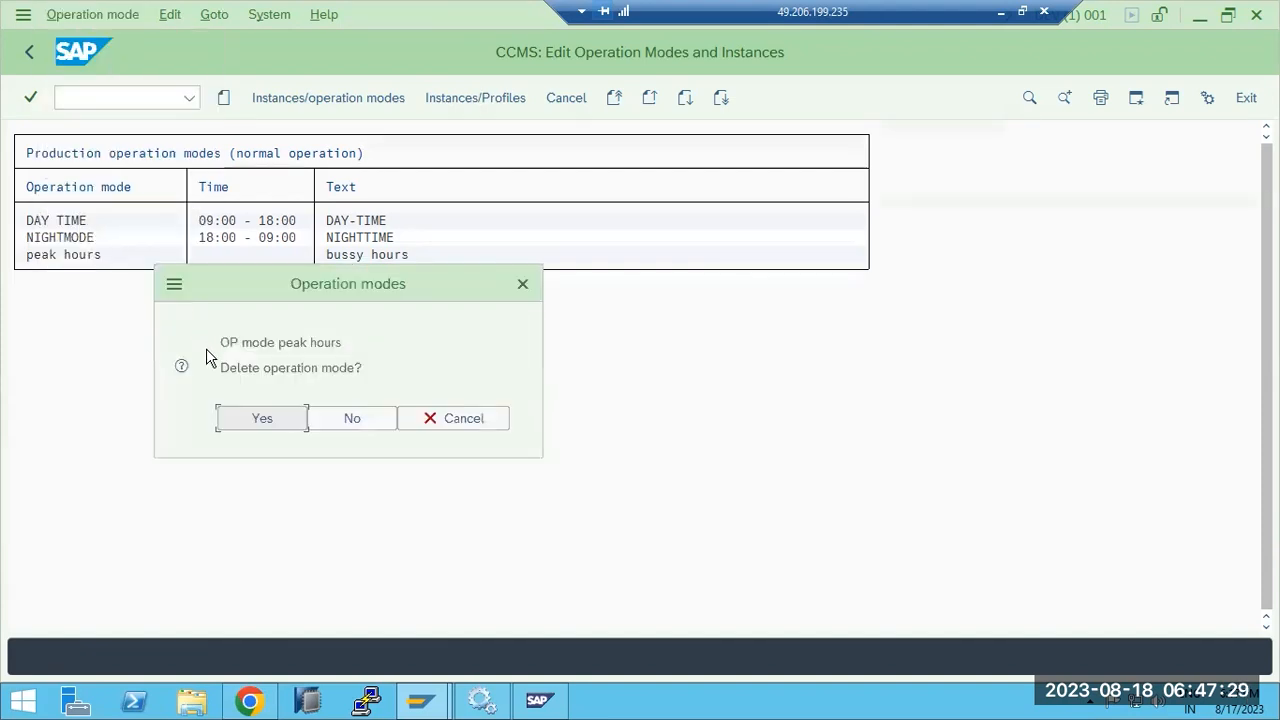
click(245, 418)
Step: Review the instances and their work process distribution from the DAY TIME entry and from the instances/operation modes view
double_click(71, 220)
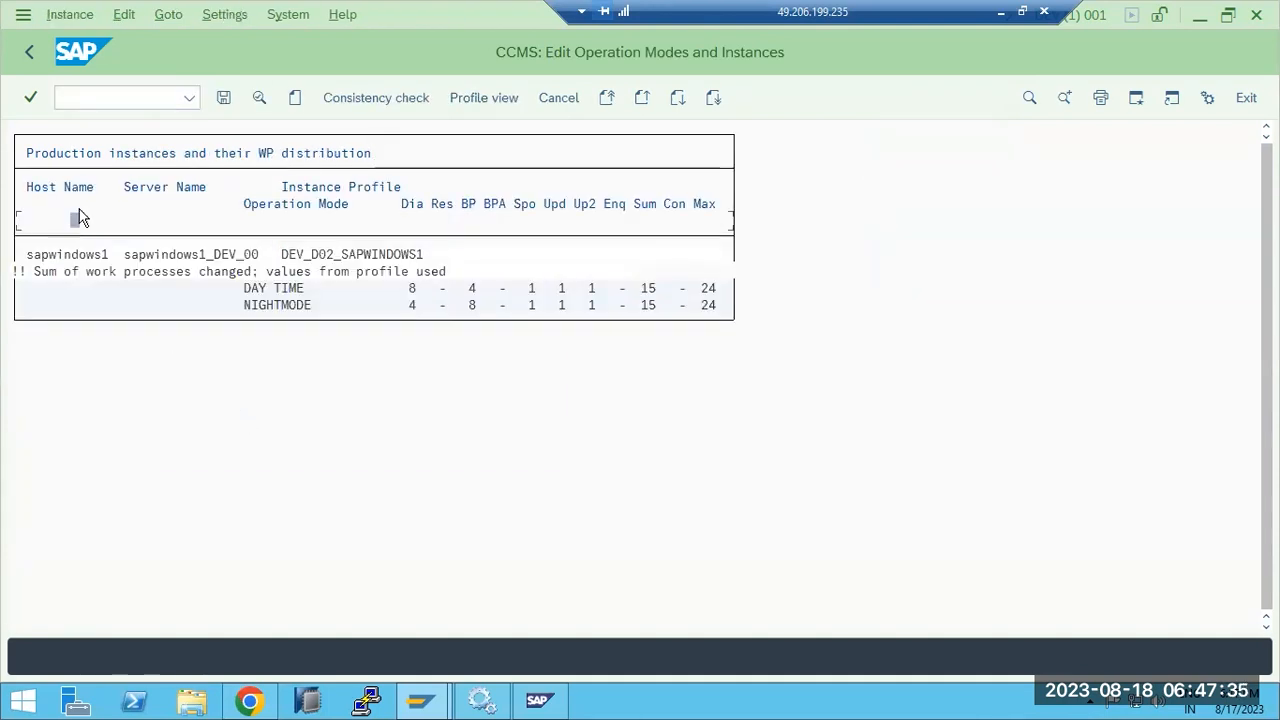
click(31, 54)
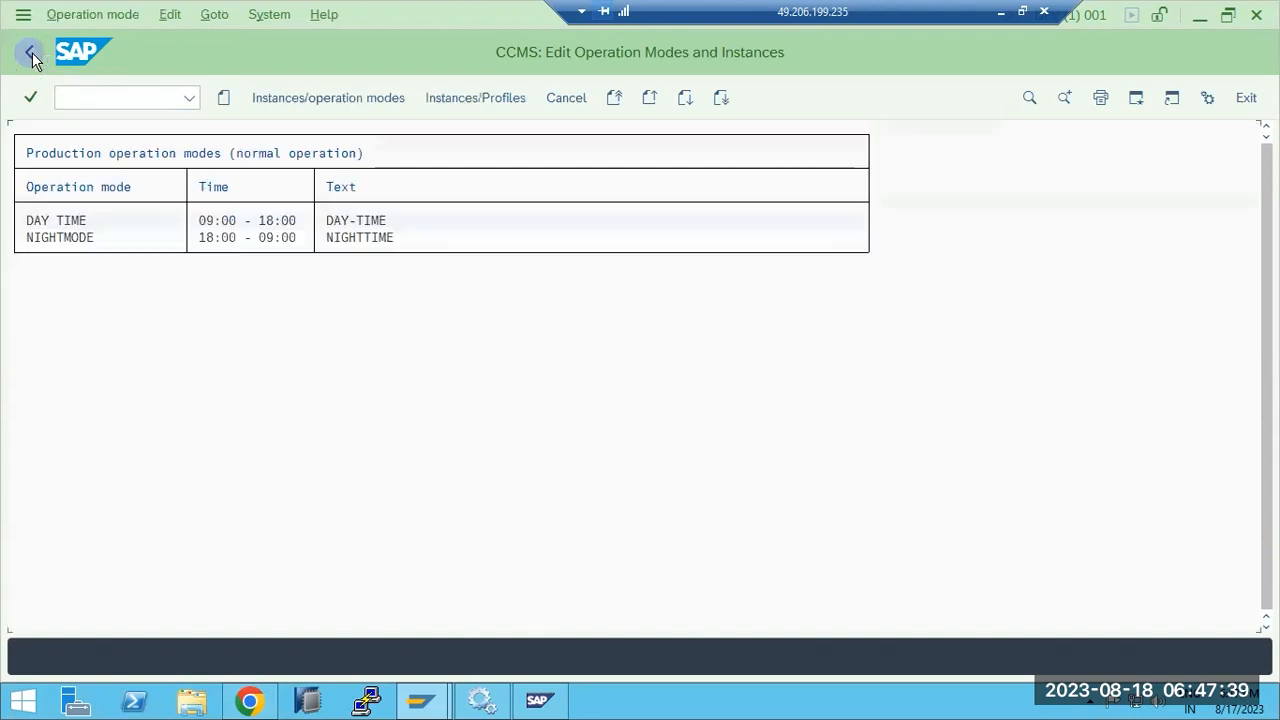
click(83, 220)
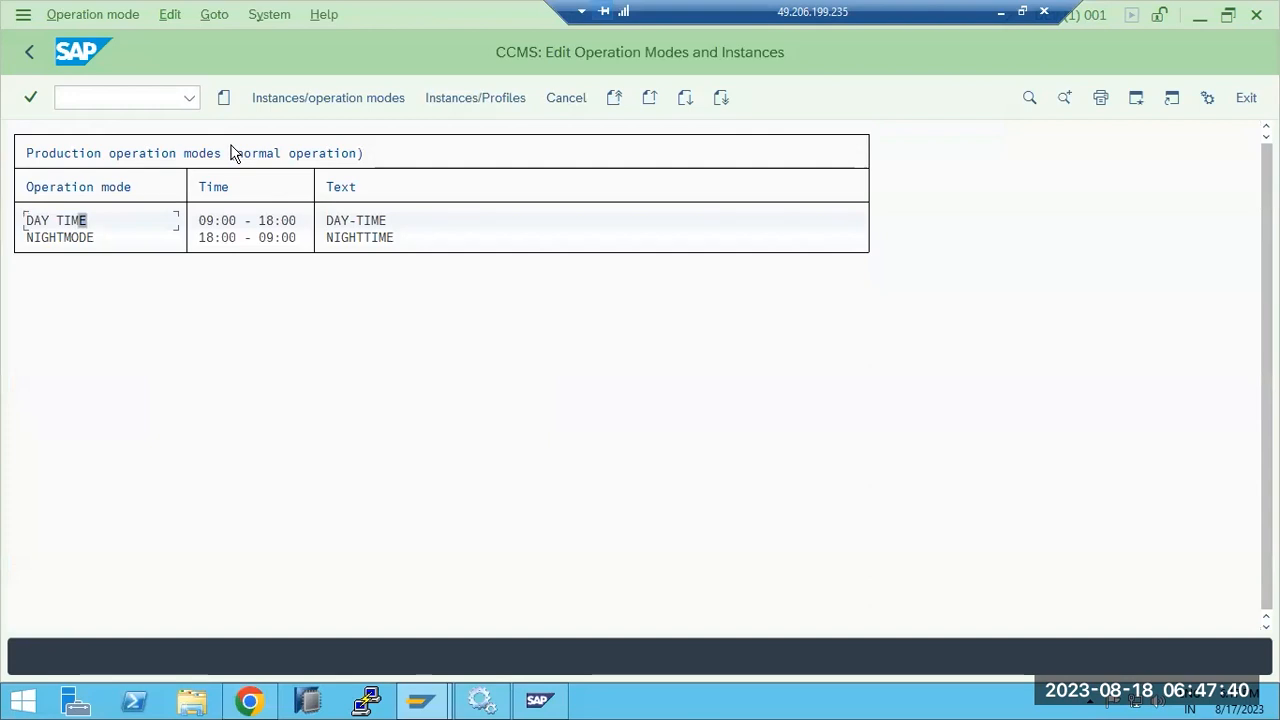
click(298, 97)
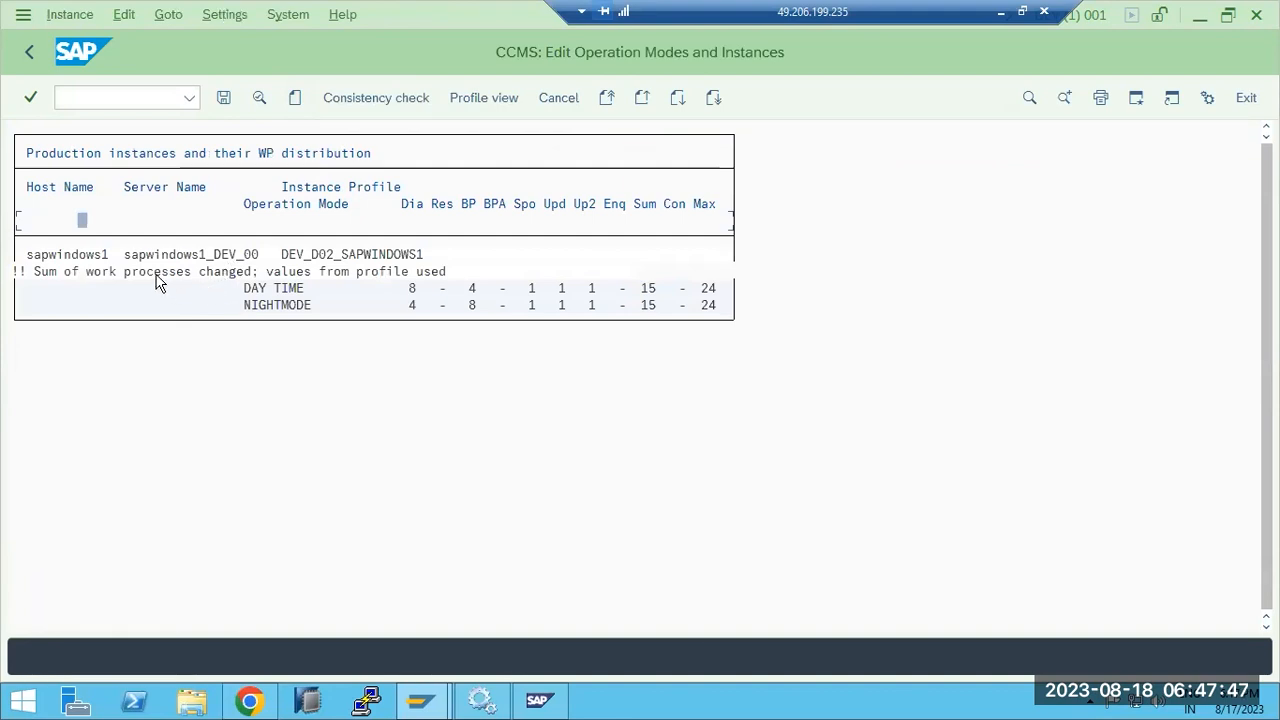
Step: Leave the production instances and work process distribution view and return to SAP Easy Access
click(122, 20)
mouse_move(168, 17)
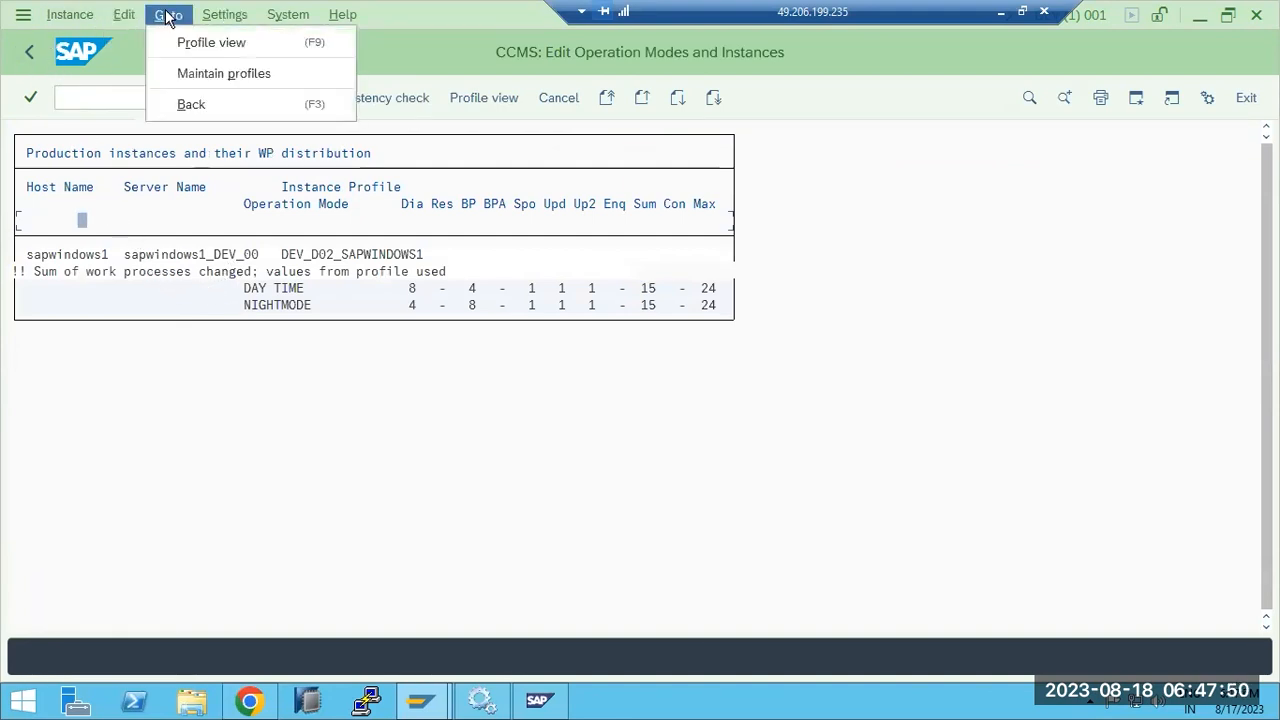
click(352, 153)
click(28, 53)
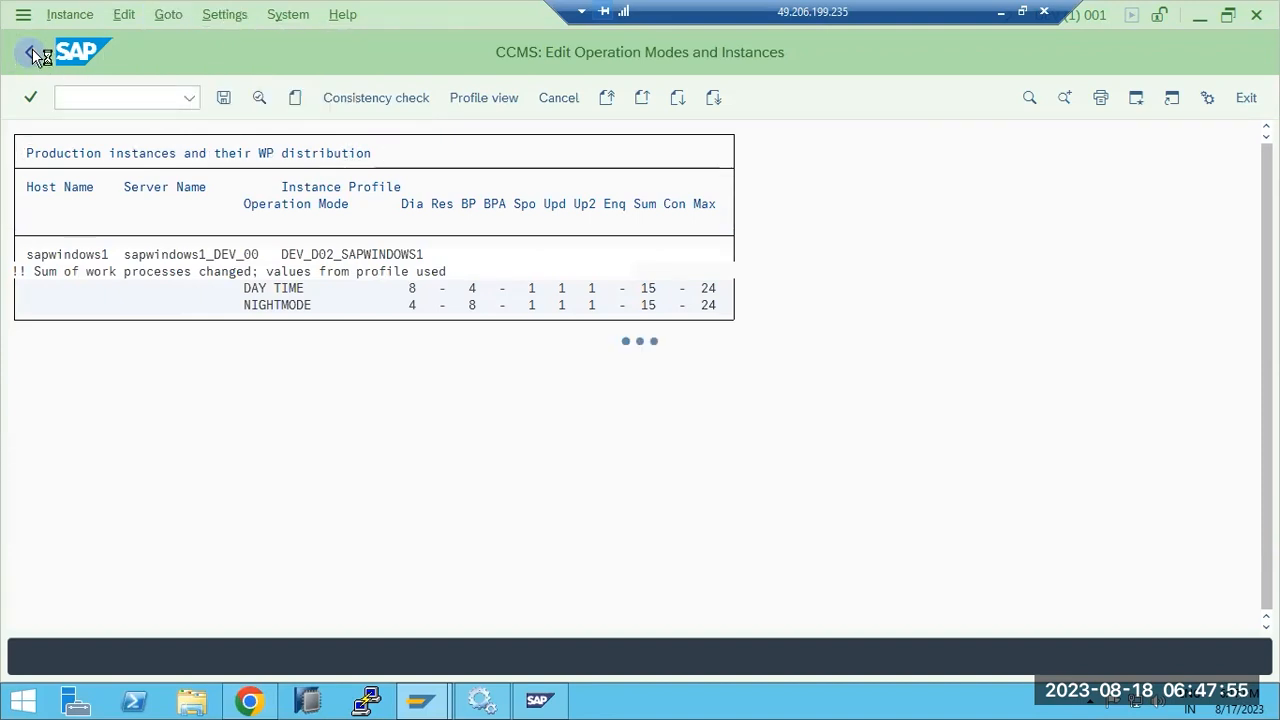
click(32, 53)
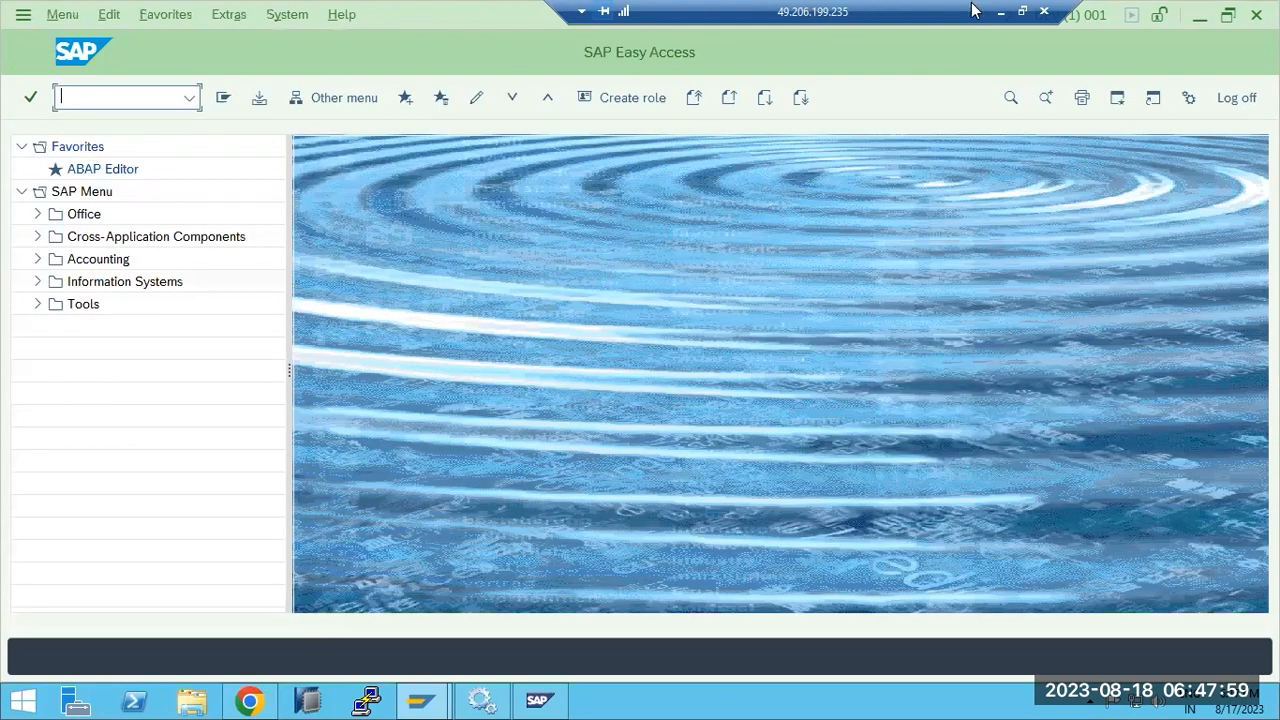
Step: Switch to the Paint notes and add a new line reading DIA, one blank line below the transaction codes
click(1001, 12)
click(197, 298)
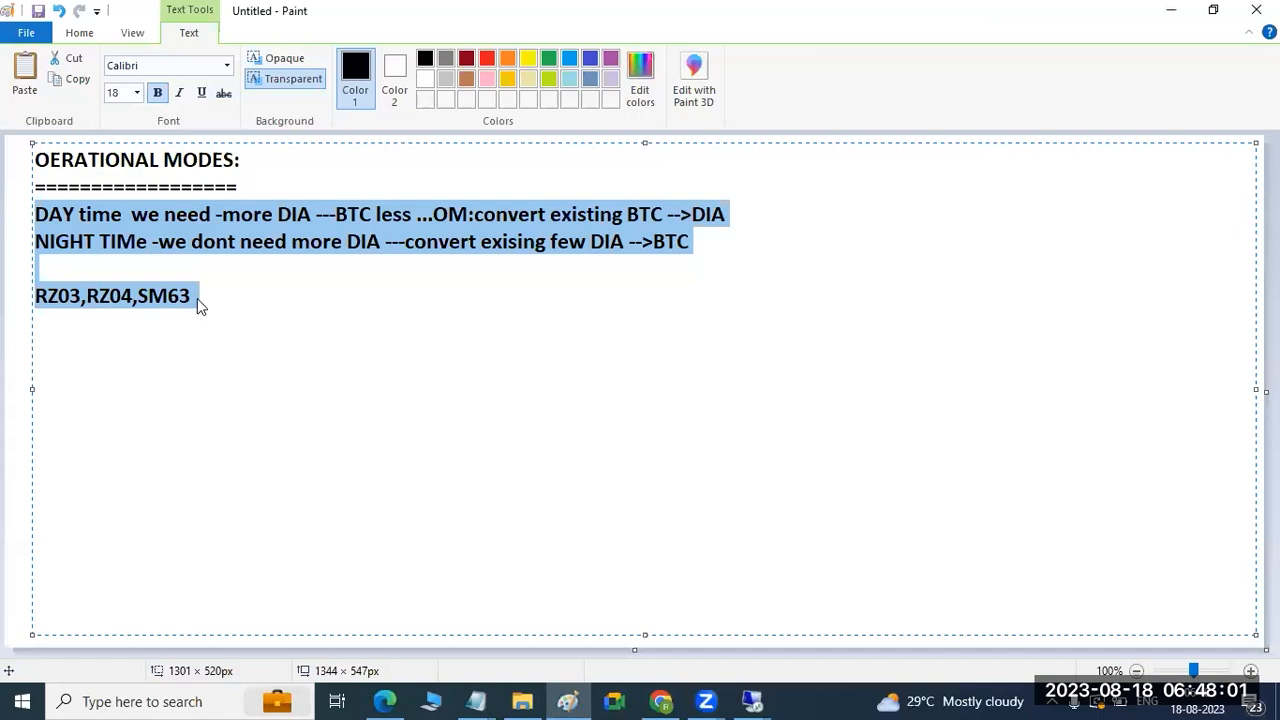
click(200, 296)
key(Return)
key(Return)
text(DIA)
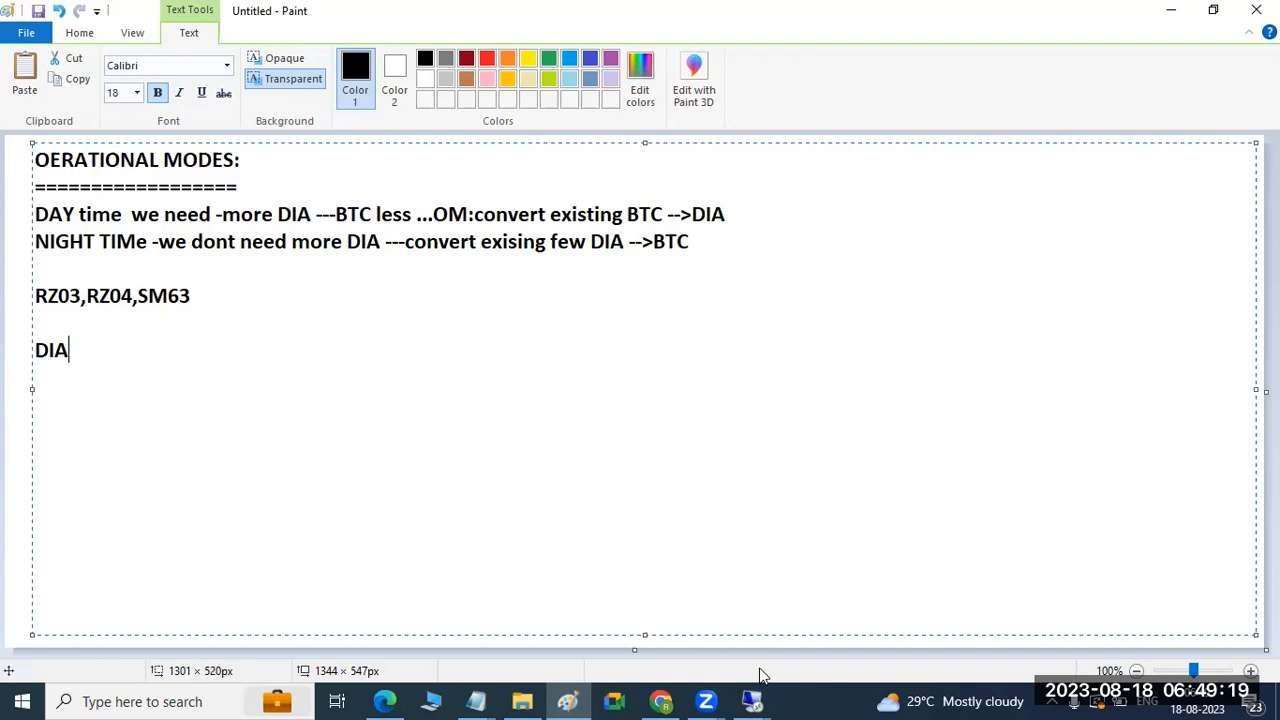
Step: Return to the SAP remote desktop session and open the CCMS control panel with transaction RZ03
mouse_move(752, 700)
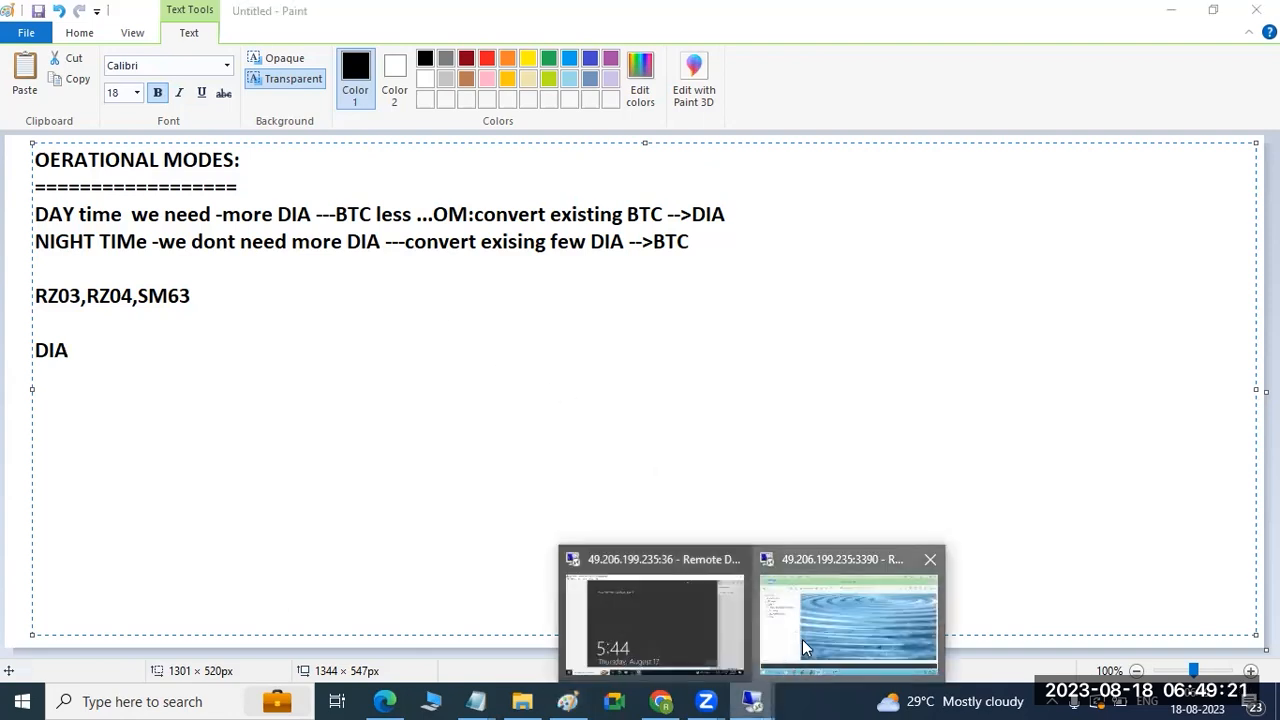
click(802, 639)
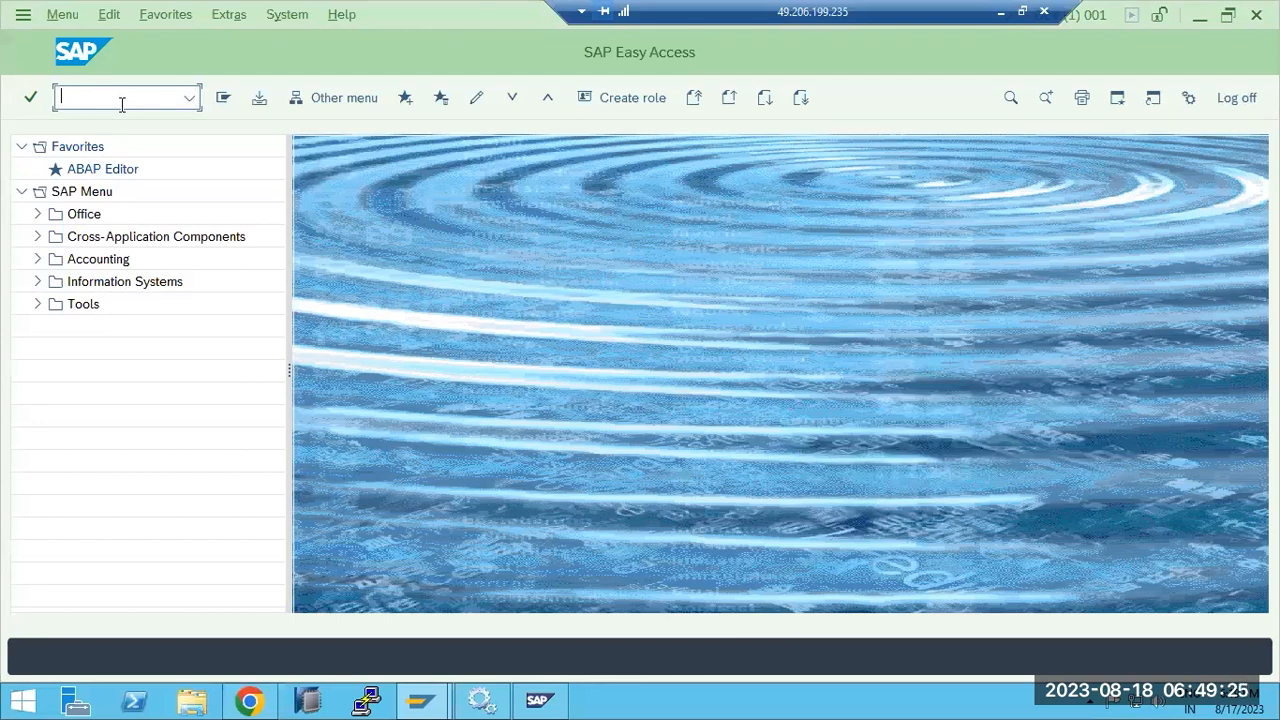
text(rz)
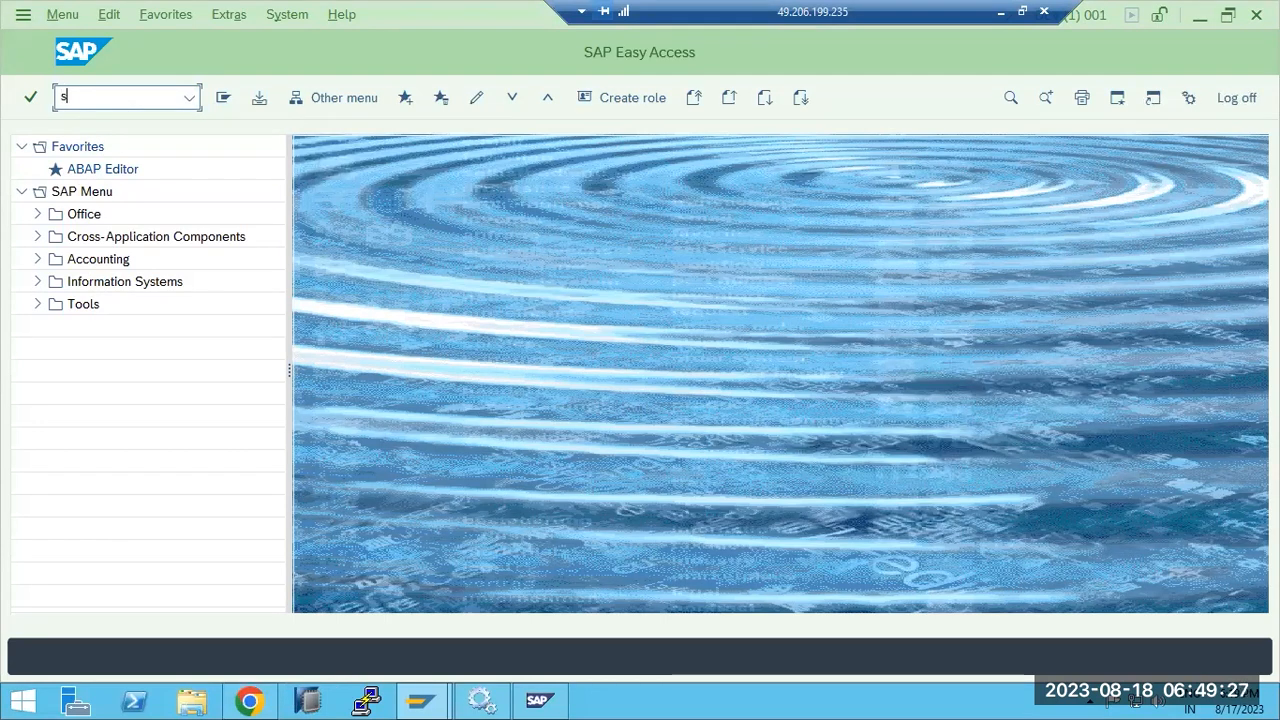
text(03)
key(Return)
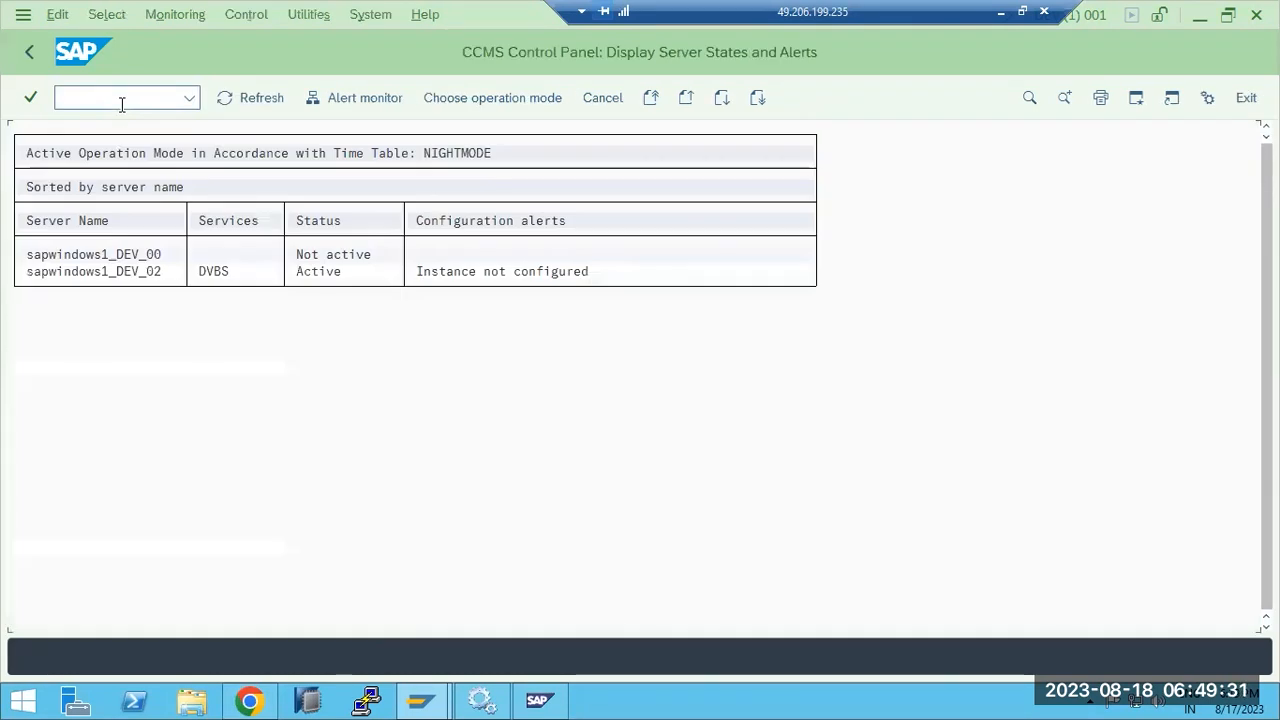
Step: Switch the operation mode of all servers to NIGHTMODE, confirming the switch
click(110, 274)
click(168, 18)
key(Right)
key(Down)
key(Right)
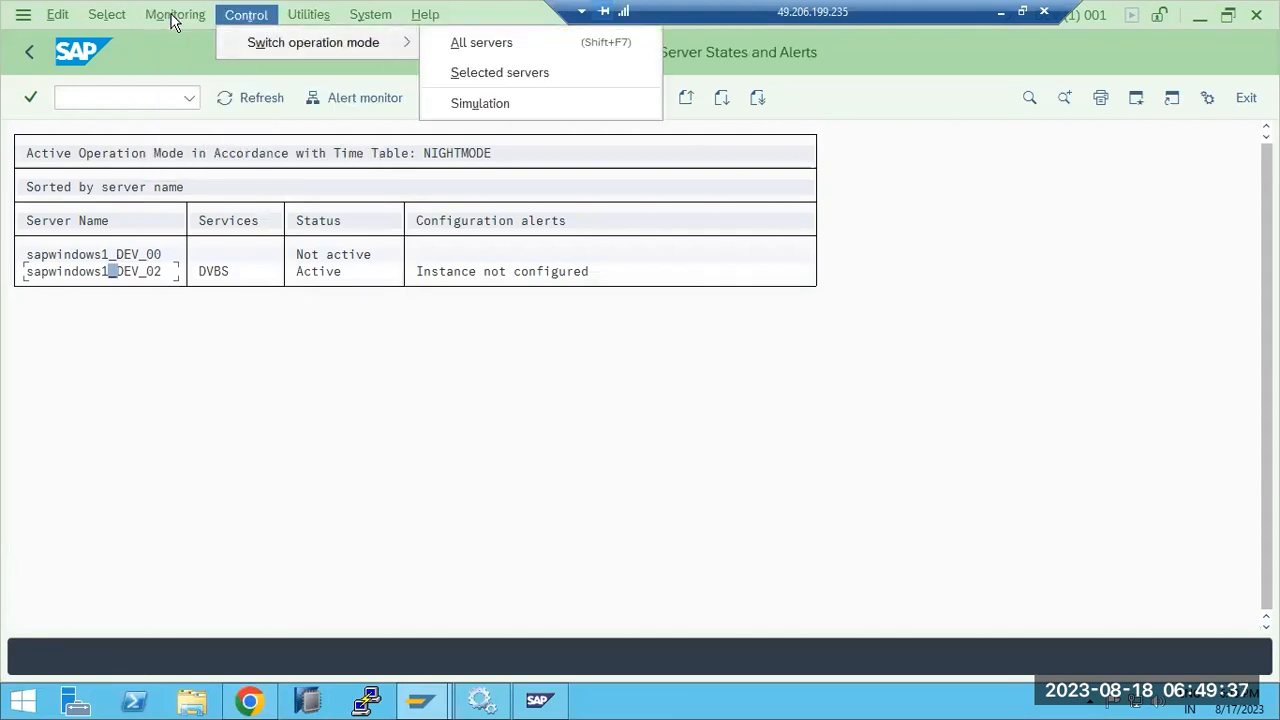
key(Down)
key(Return)
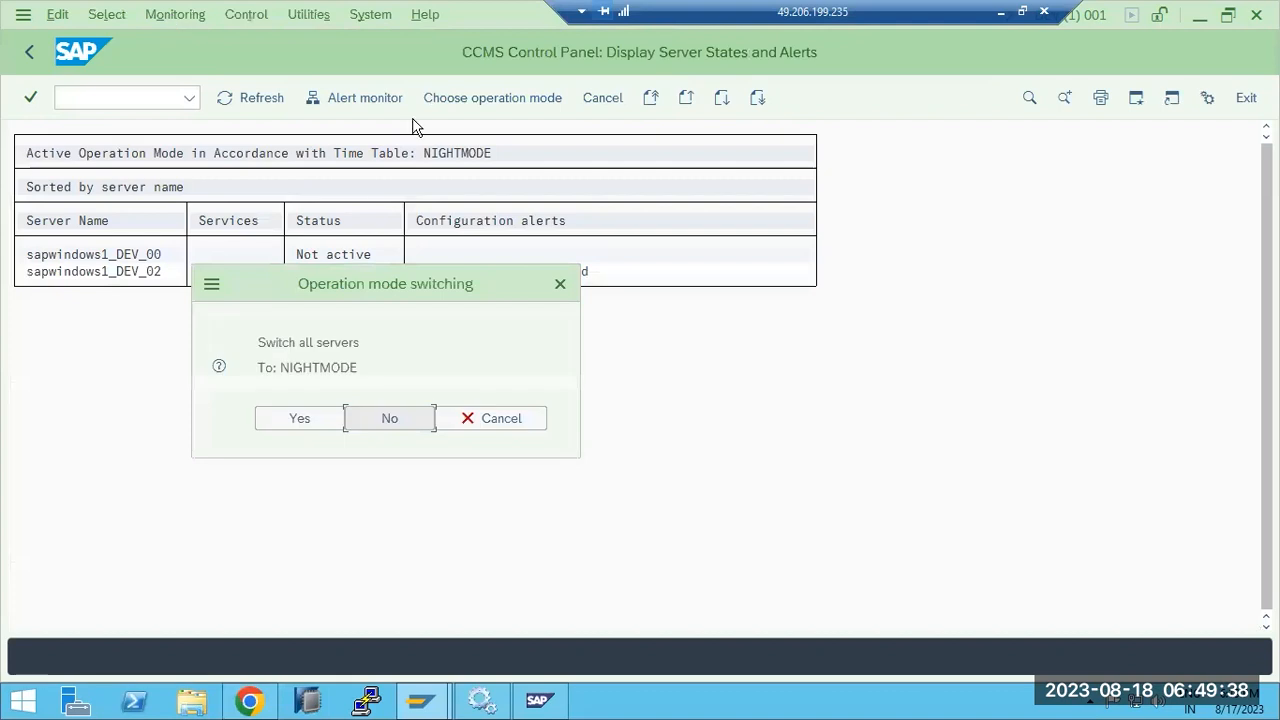
click(320, 424)
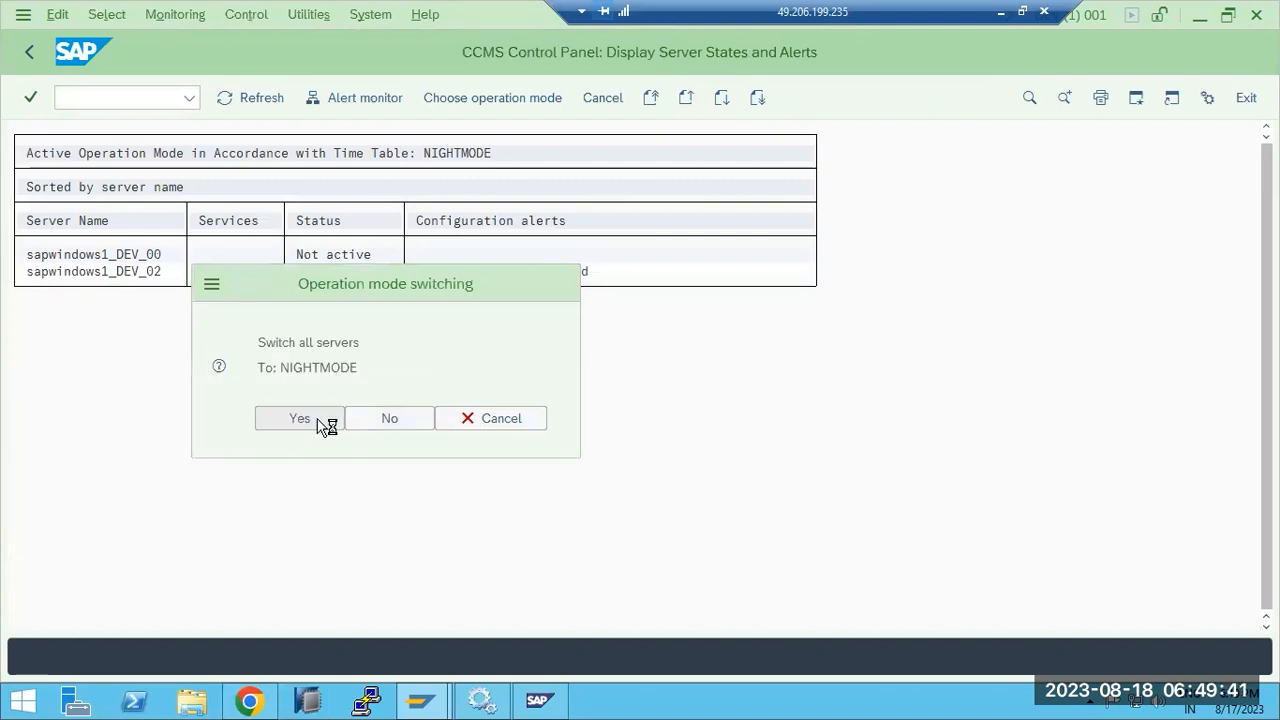
click(166, 491)
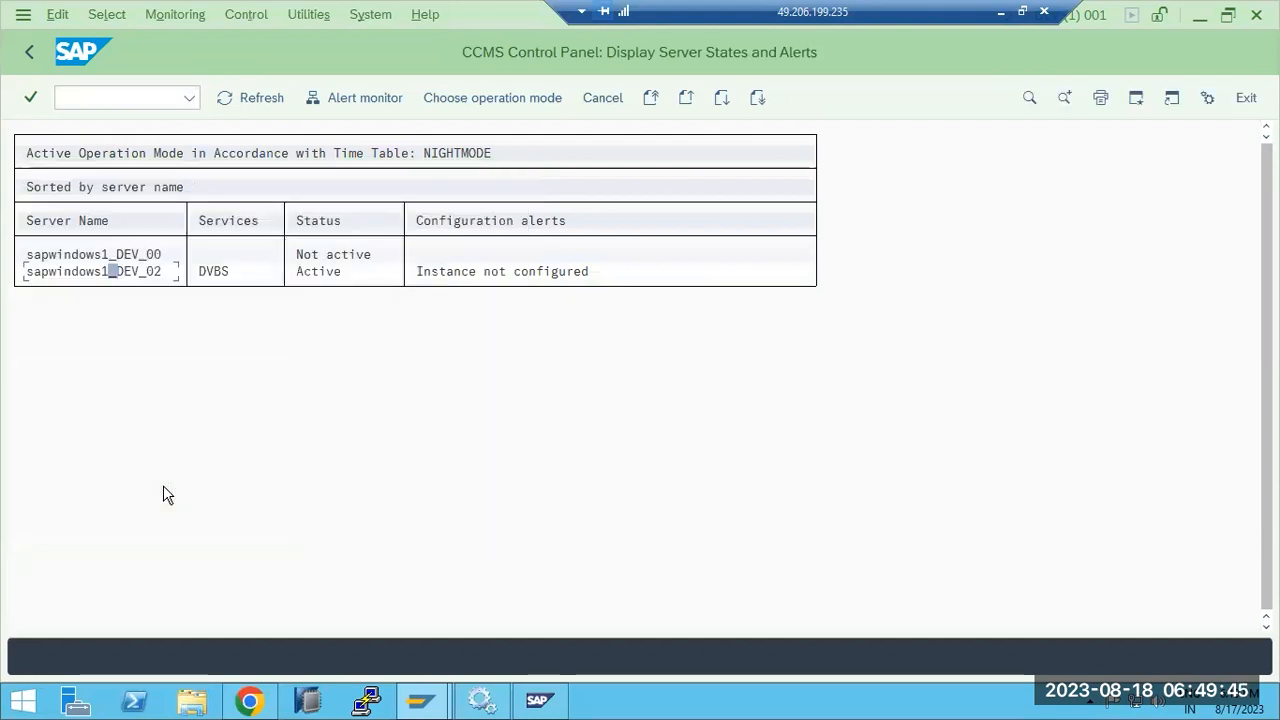
Step: Examine the instance's dialog and background work processes in SM50, dismissing the Internet Explorer security notice and refreshing the list
click(93, 97)
text(/nsm5)
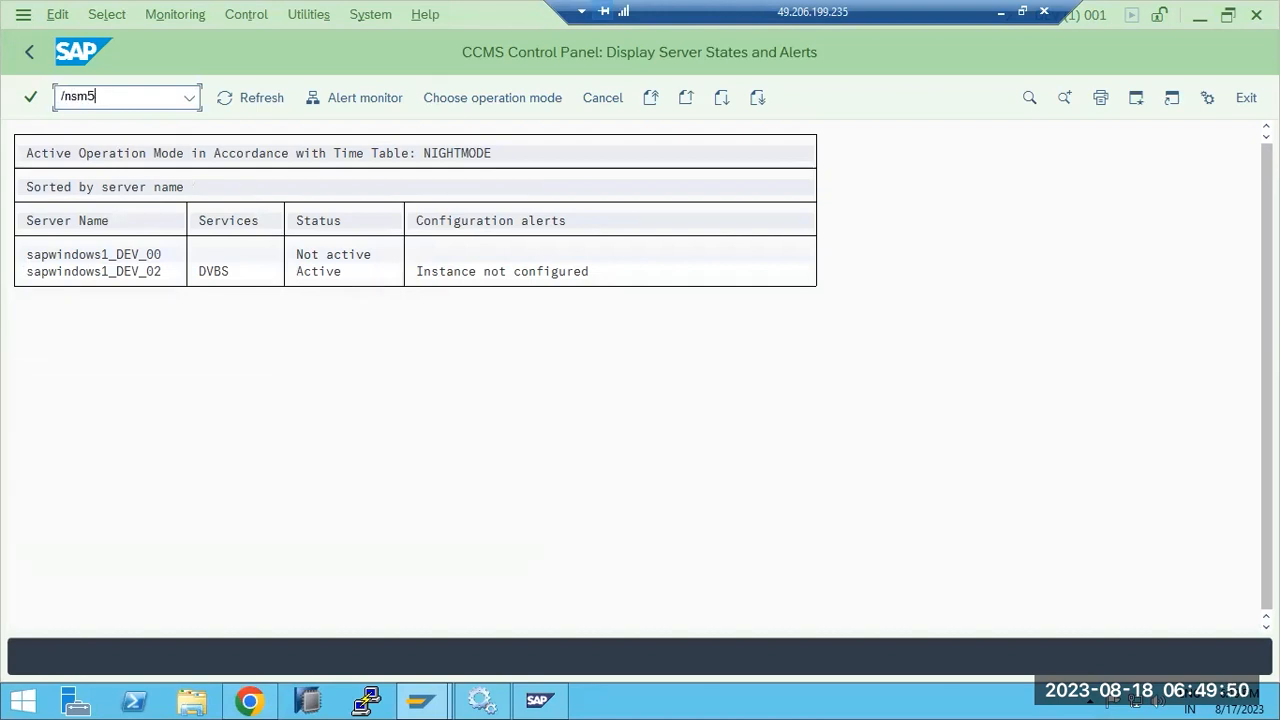
key(Return)
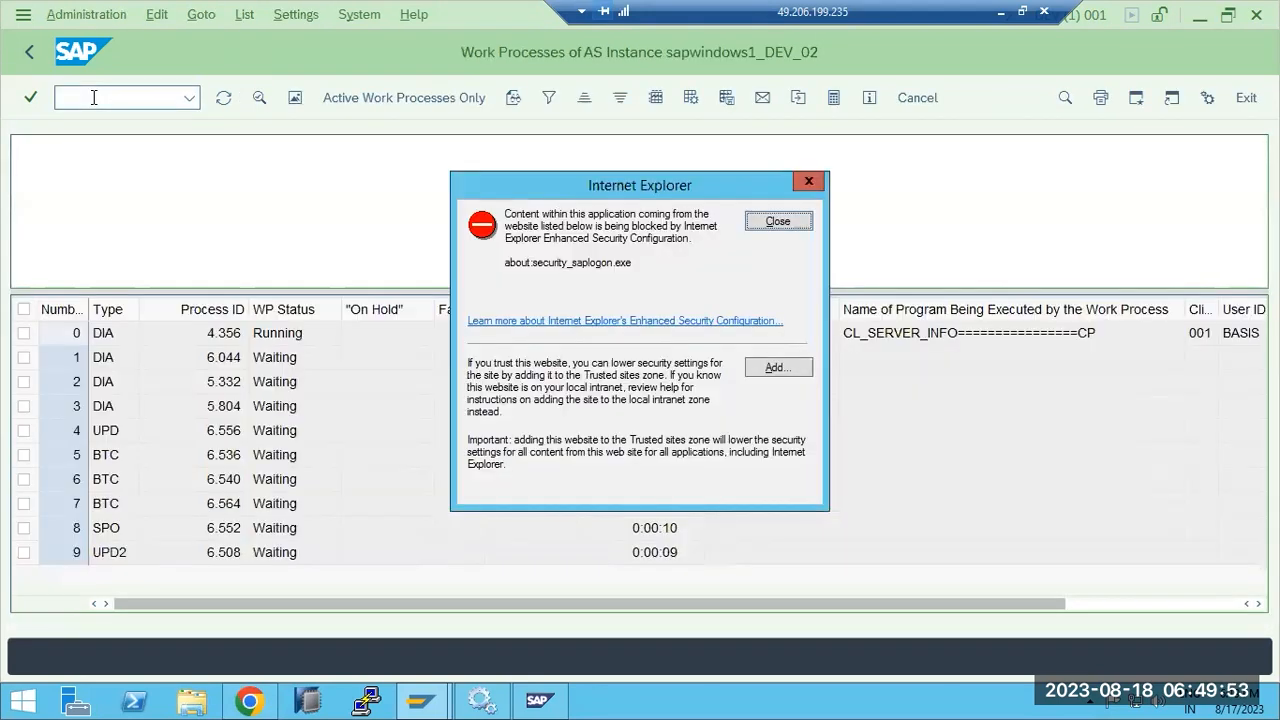
click(757, 224)
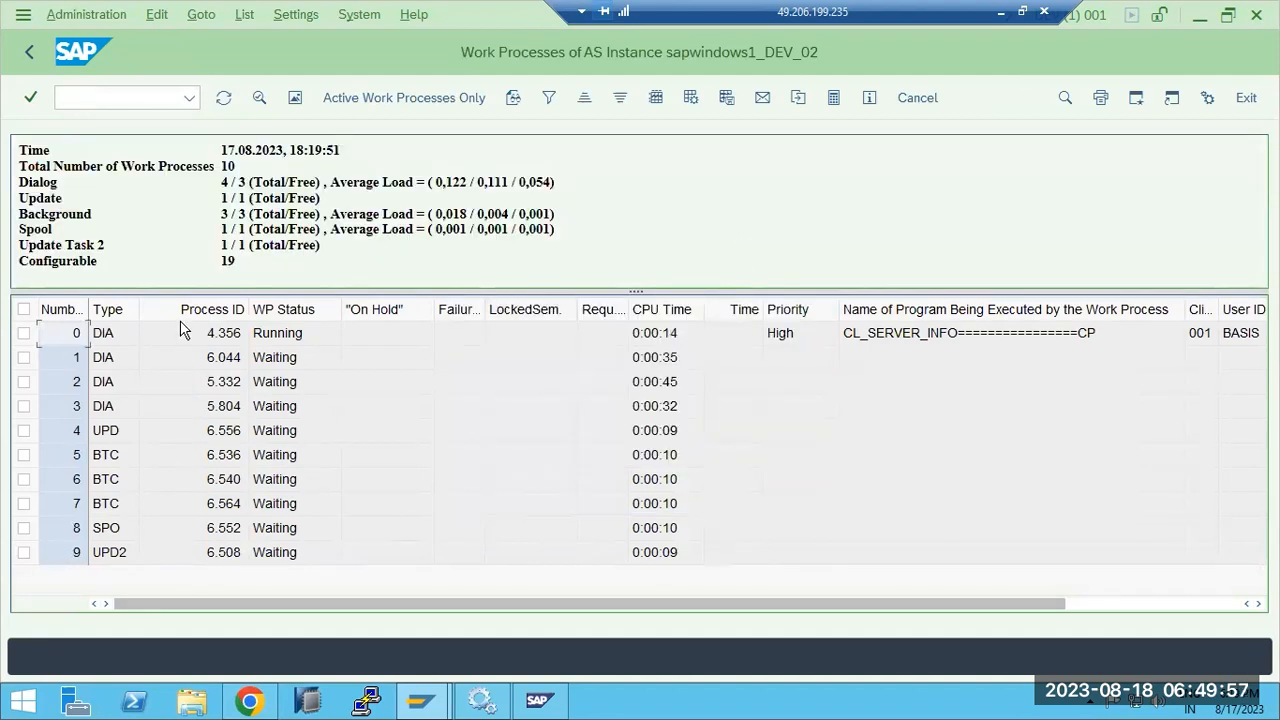
drag(221, 214, 241, 214)
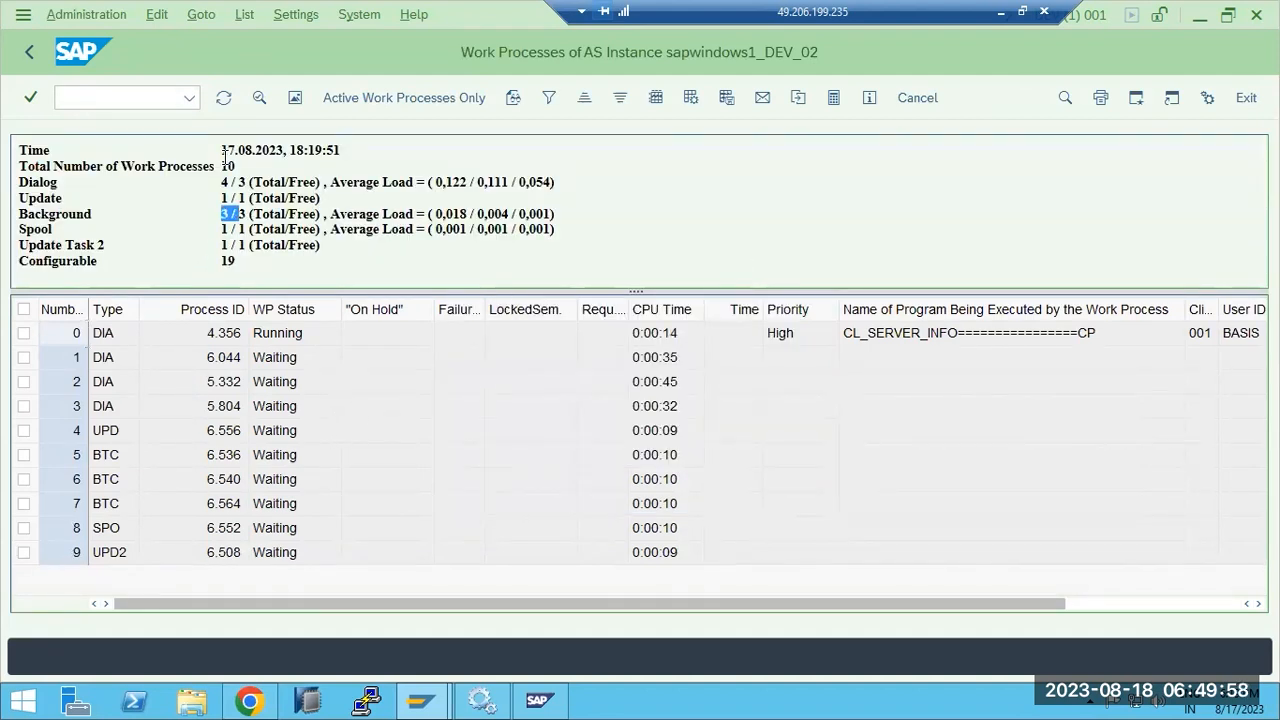
click(223, 99)
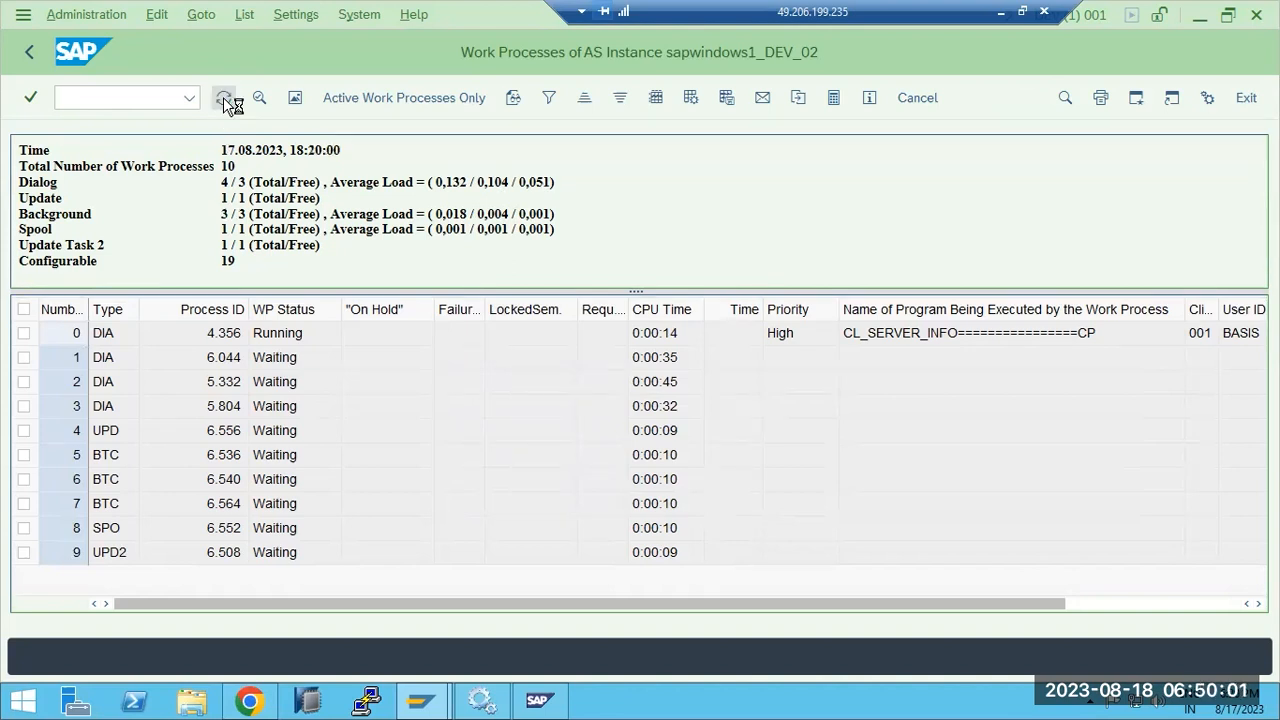
Step: Run the system log in SM21 for sapwindows1_DEV_02 and examine the latest operation mode switch messages
click(91, 99)
text(/)
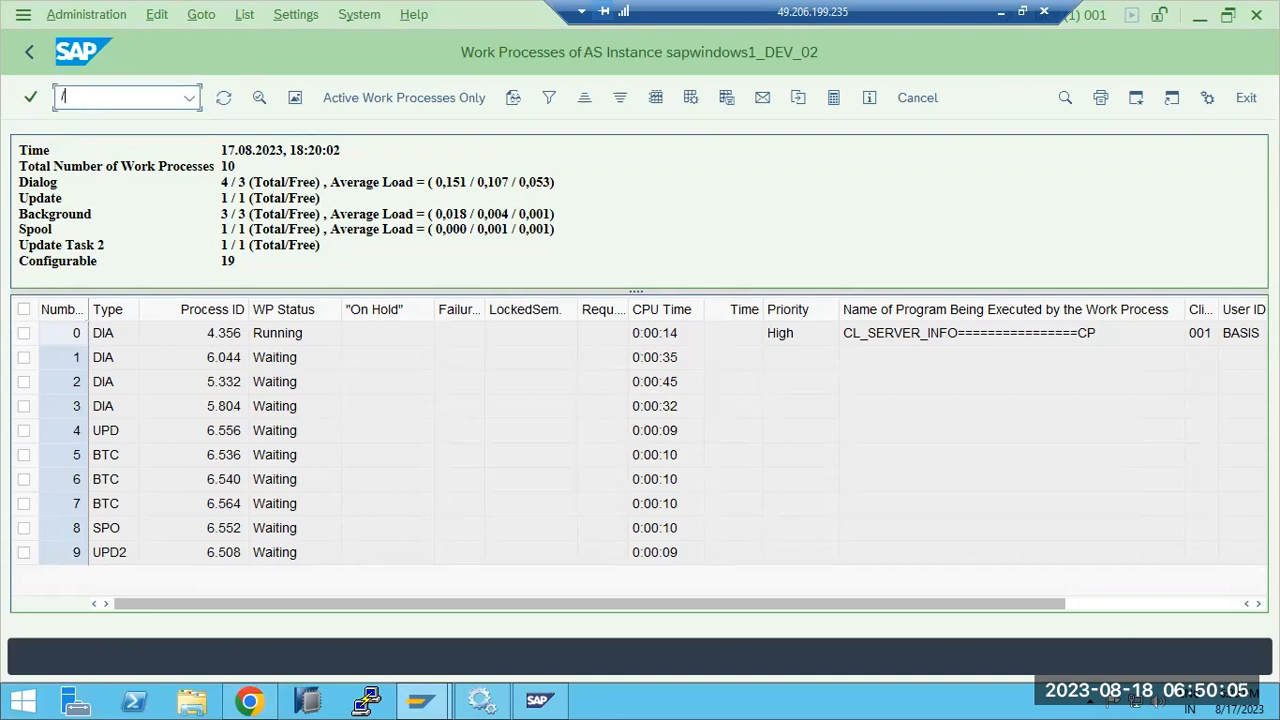
text(nsm21)
key(Return)
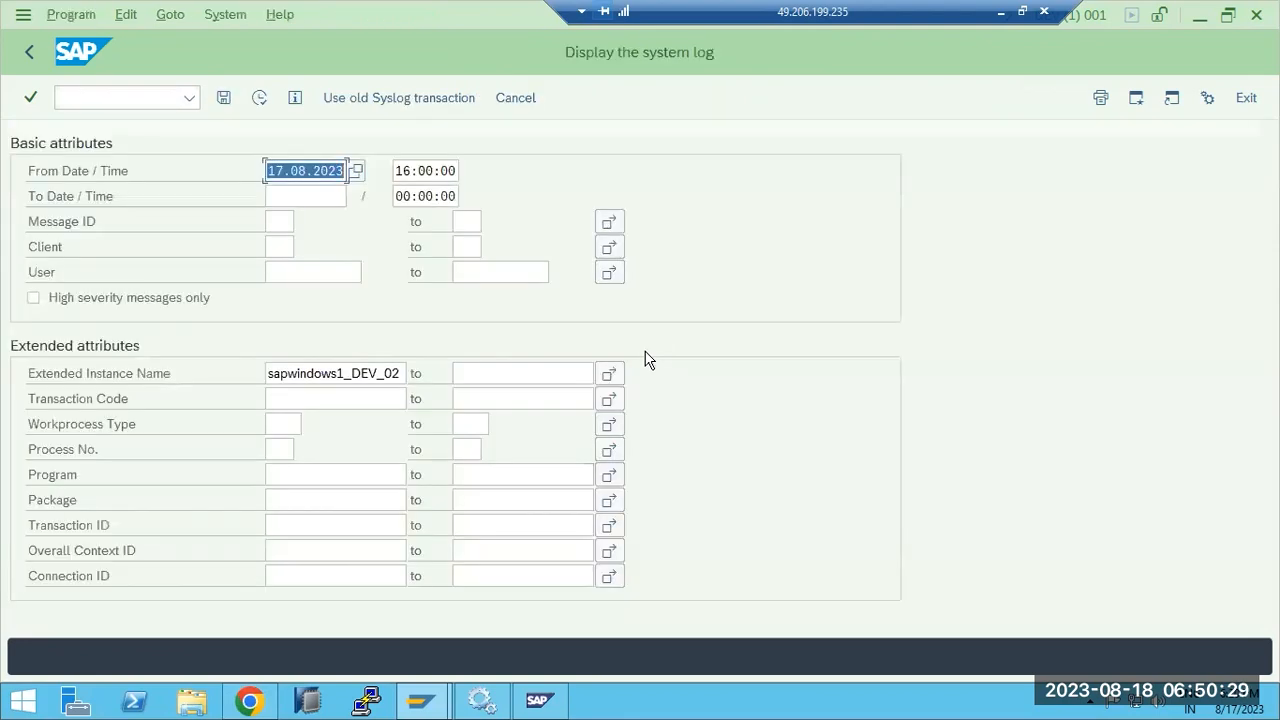
click(259, 97)
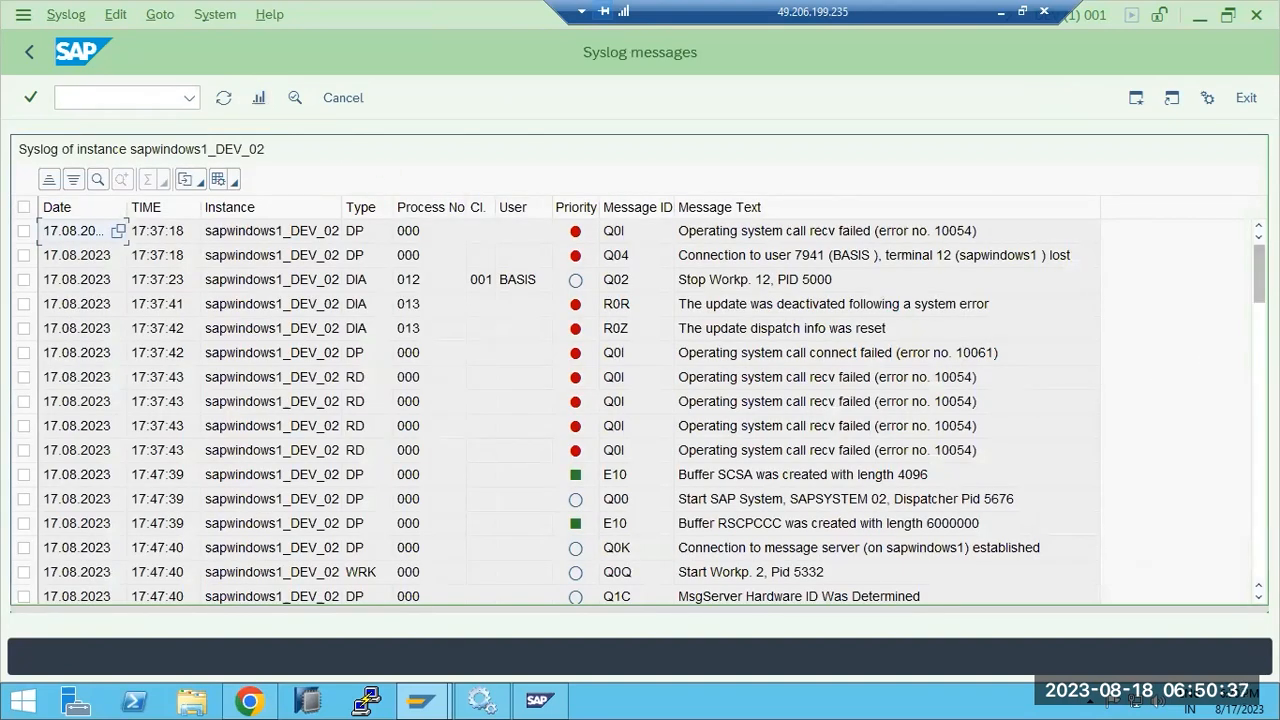
drag(1258, 293, 1244, 592)
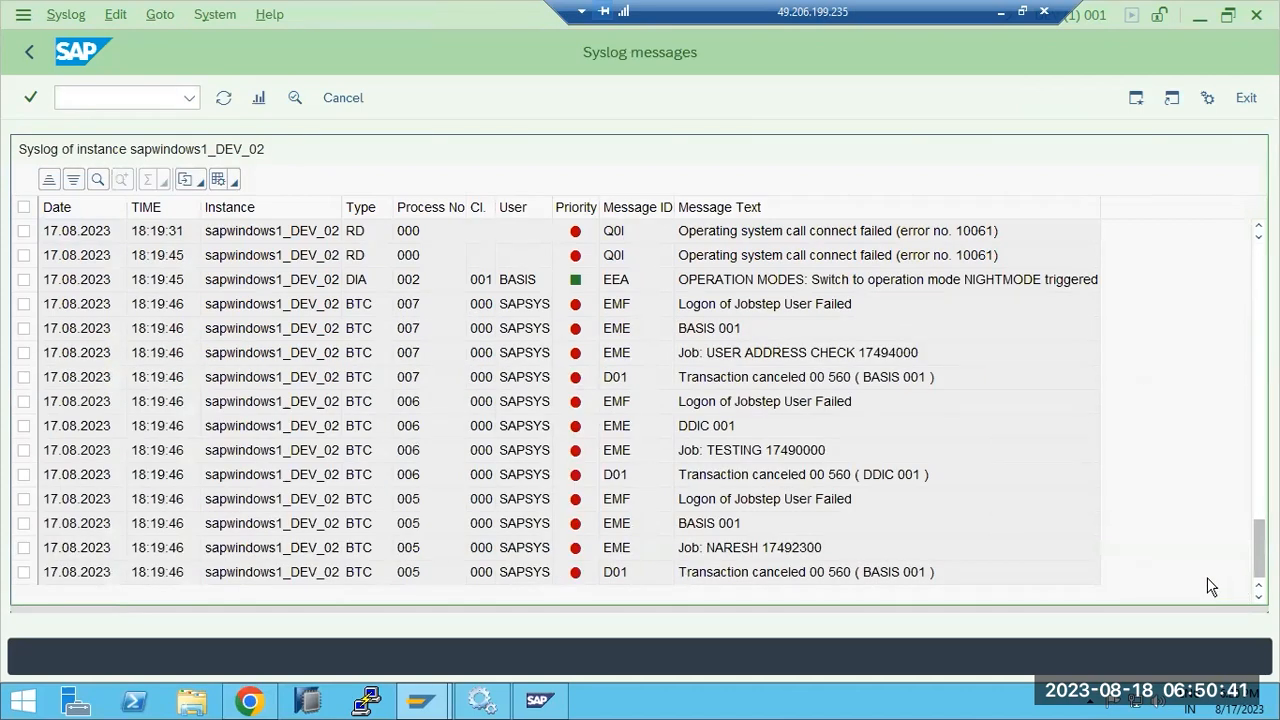
scroll(865, 548, up, 2)
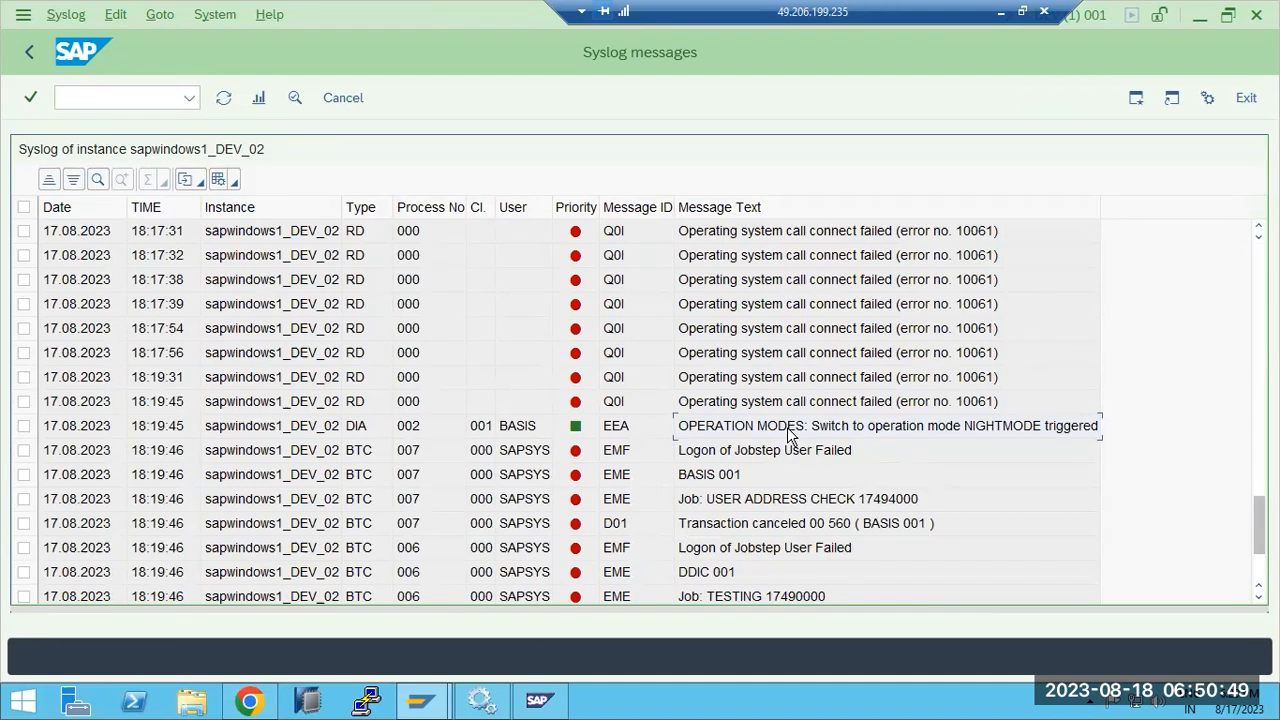
Step: Open RZ04 and review the dialog and background work process counts of the NIGHTMODE entry
click(110, 97)
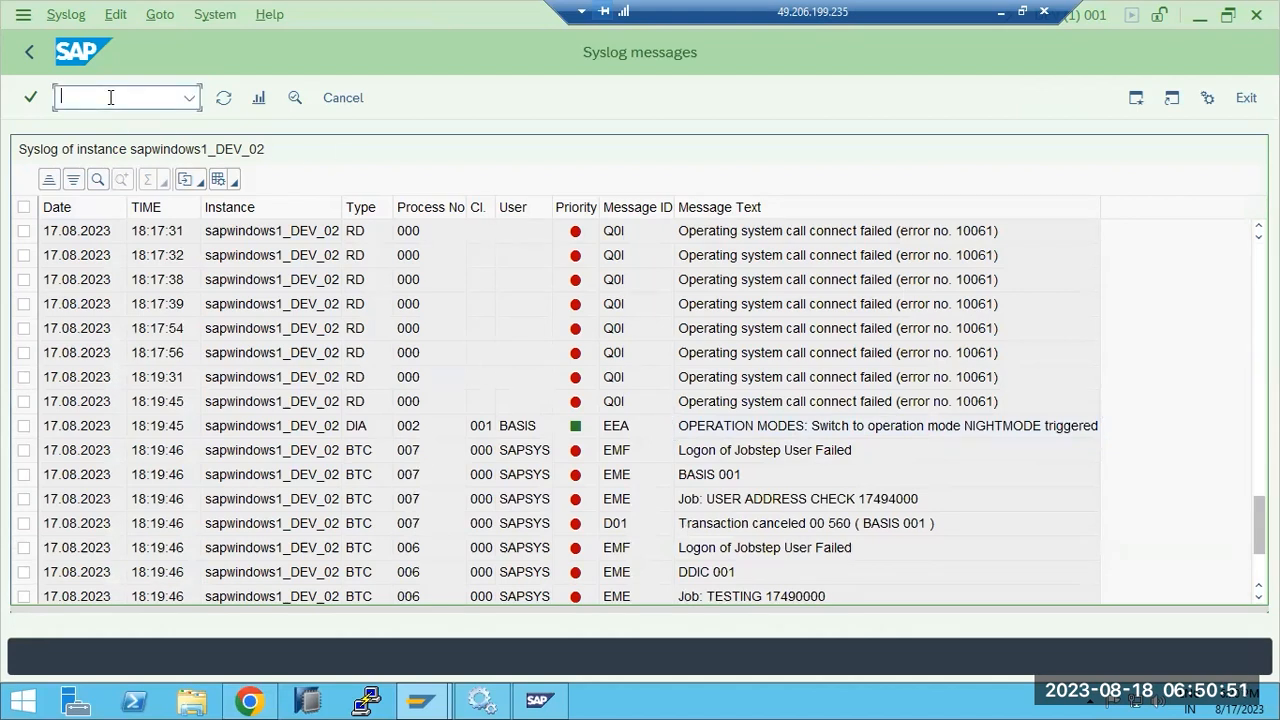
text(/nrz)
key(Return)
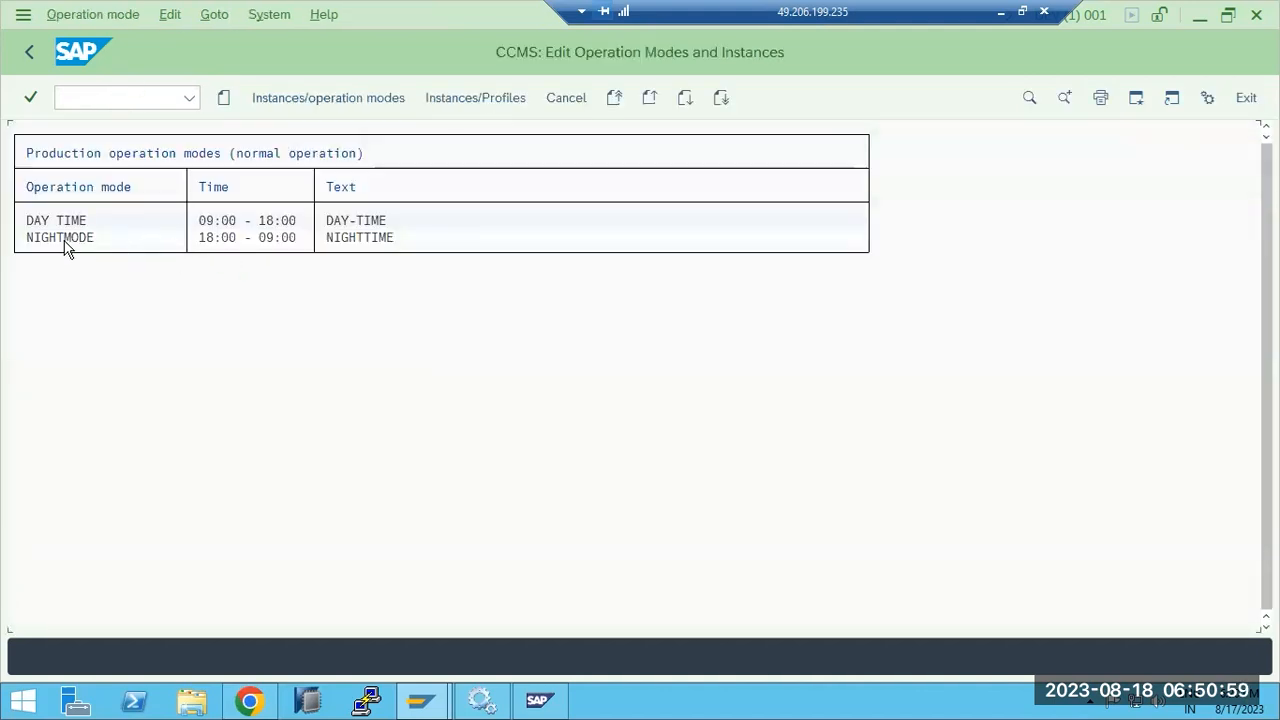
double_click(66, 241)
click(294, 306)
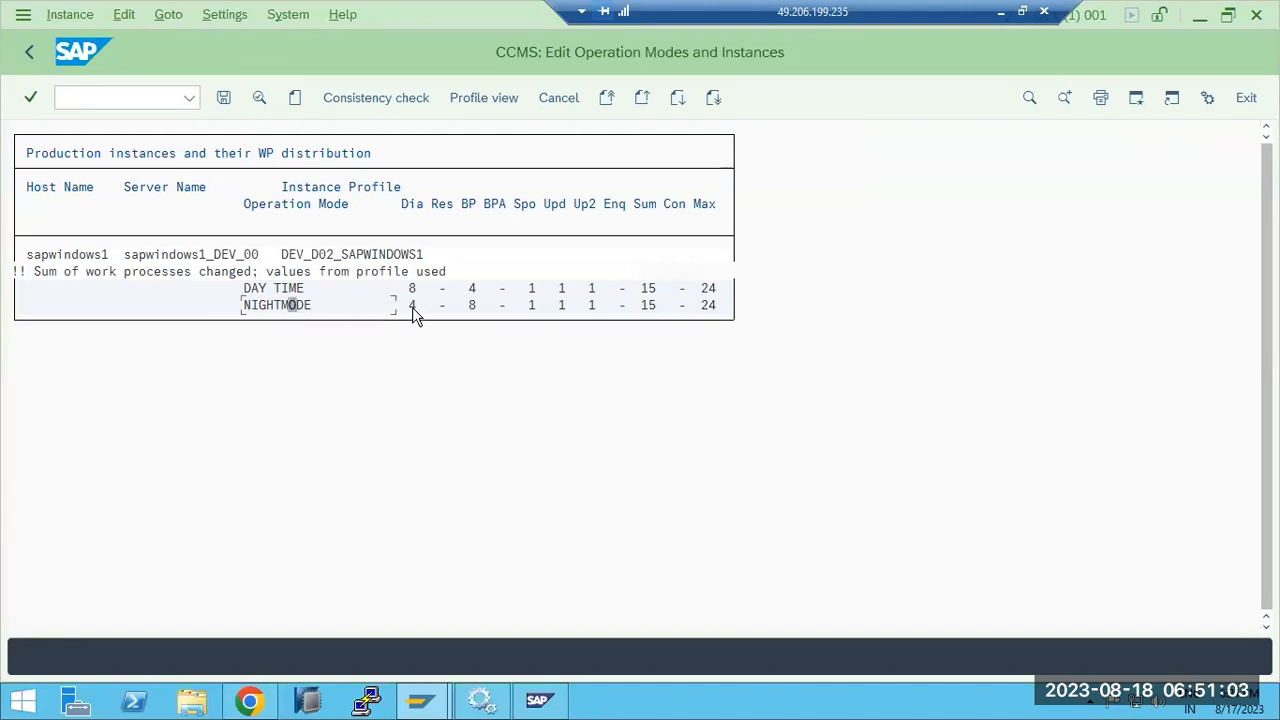
click(472, 306)
click(28, 55)
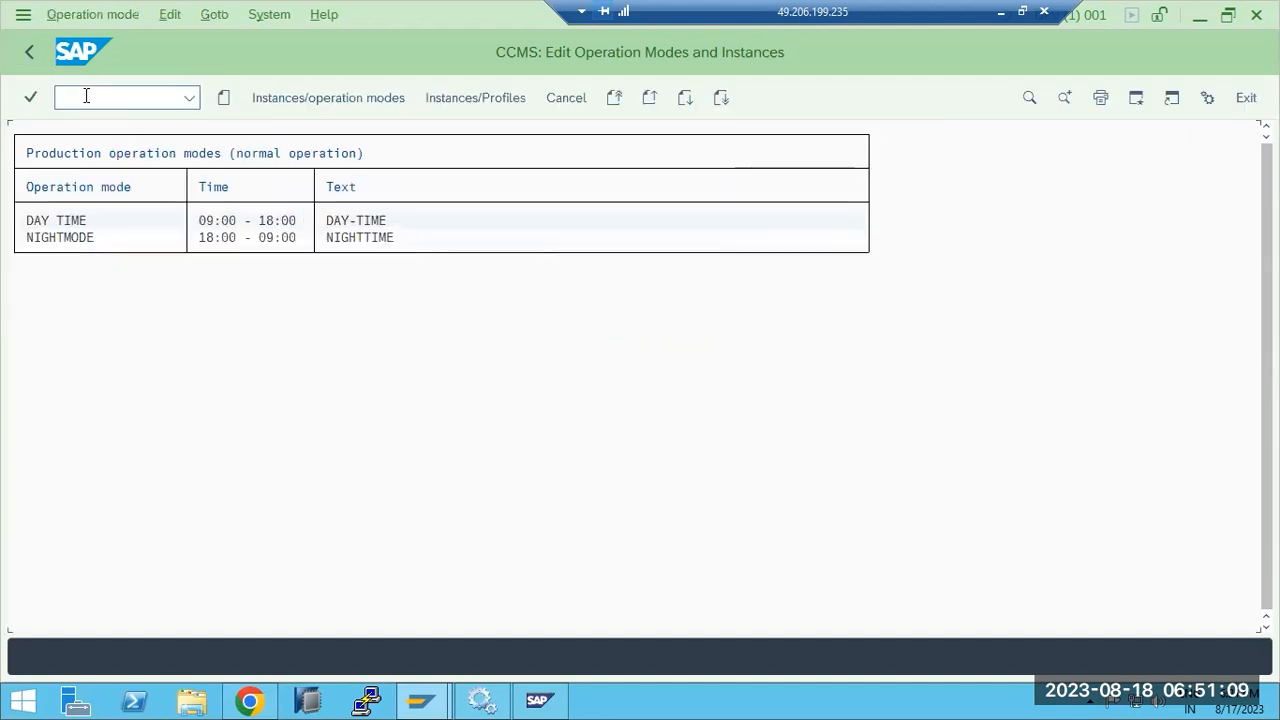
Step: Recheck the work processes in SM50, dismissing the Internet Explorer notice, and return to SAP Easy Access
text(/nrz04)
key(Return)
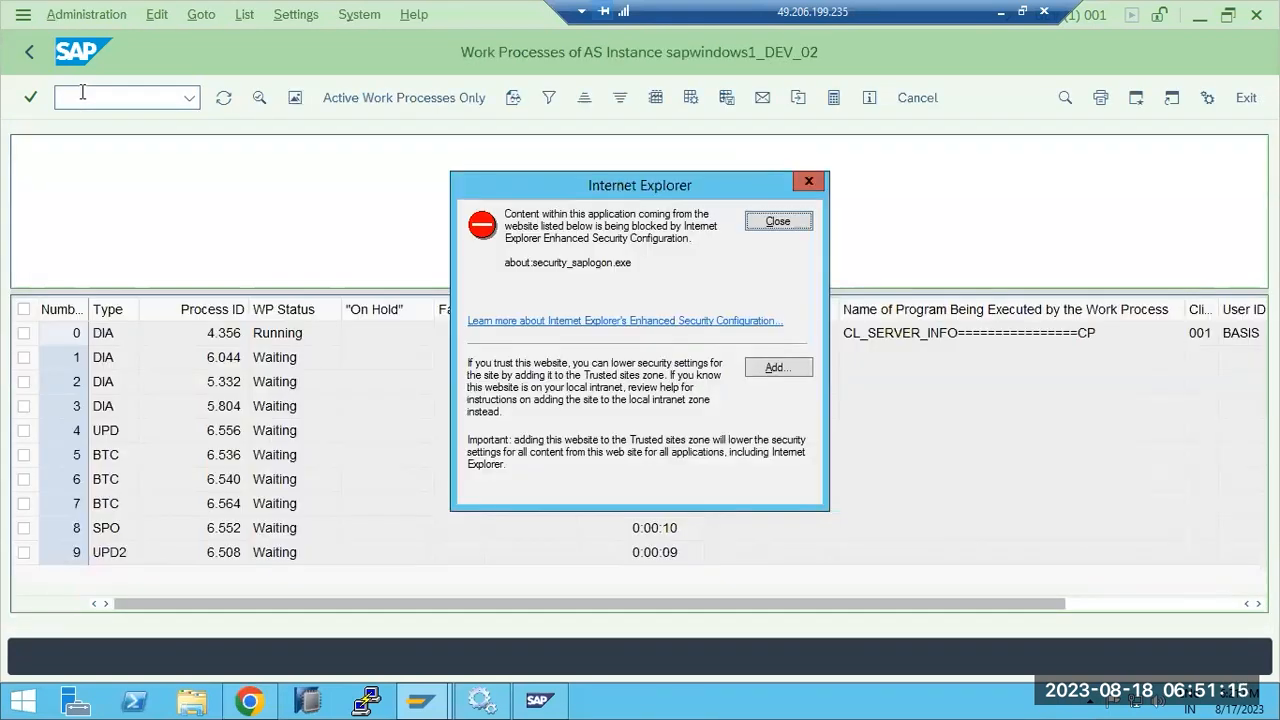
click(776, 221)
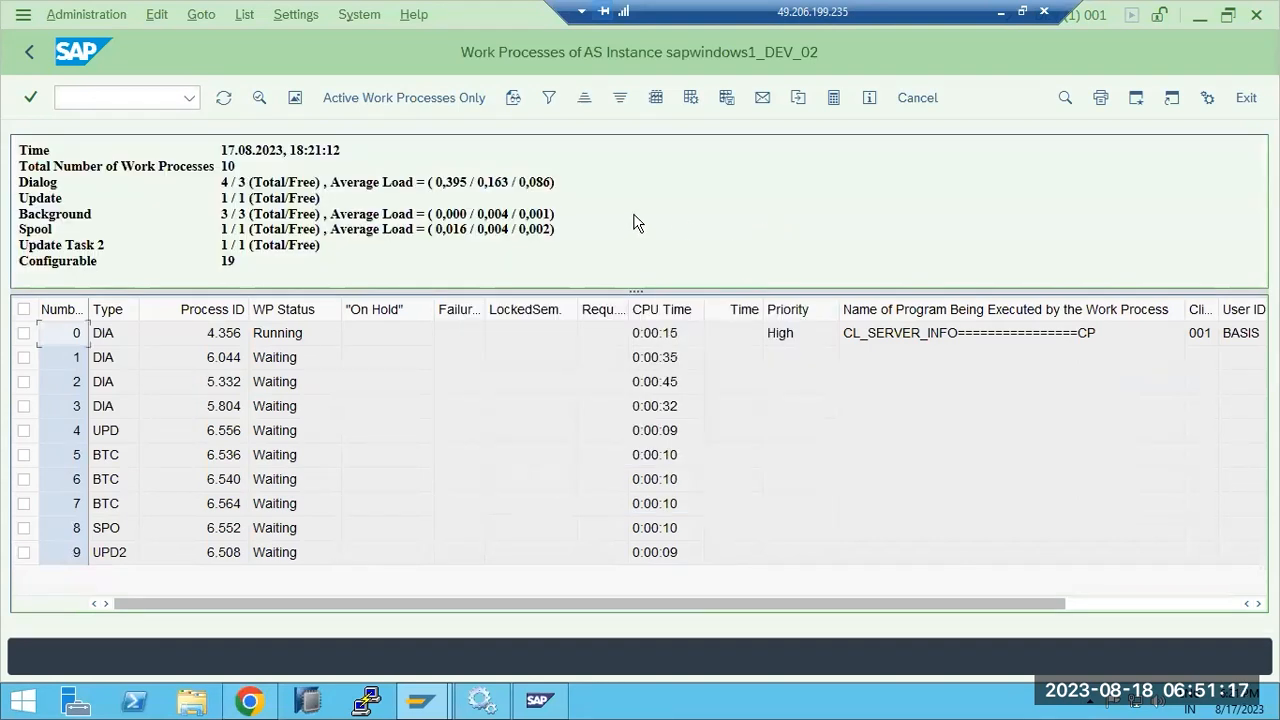
click(29, 51)
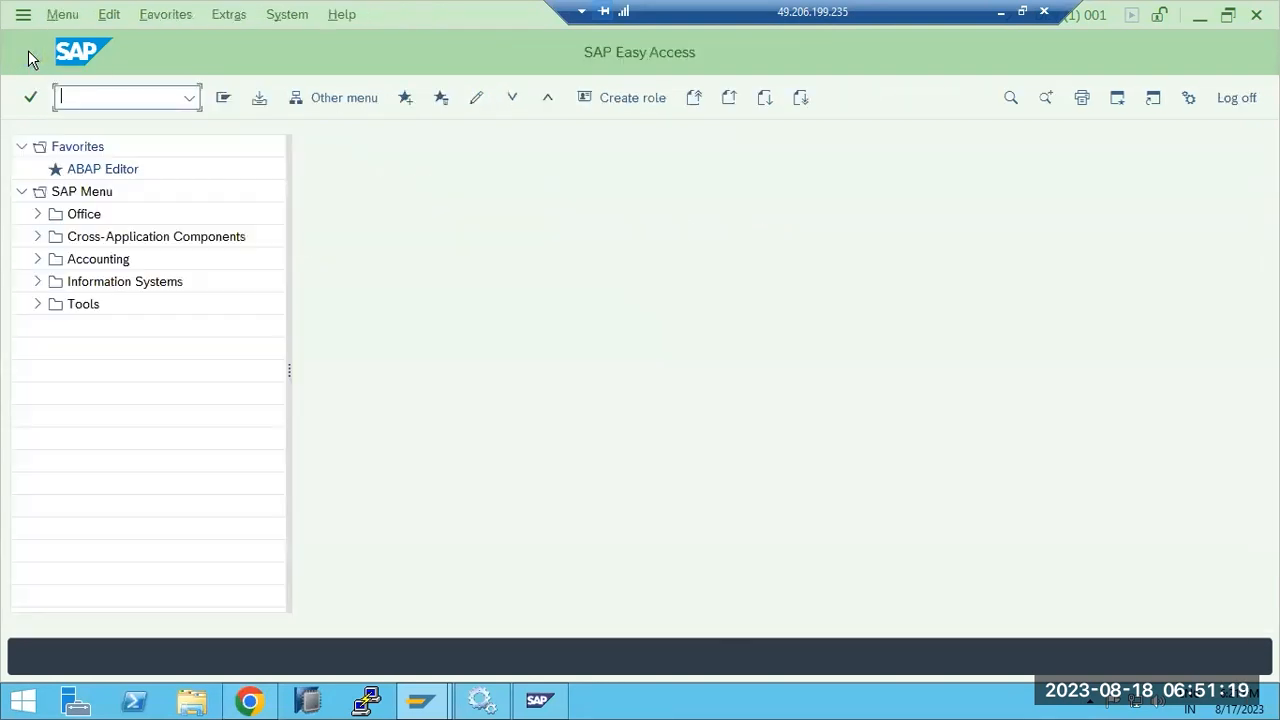